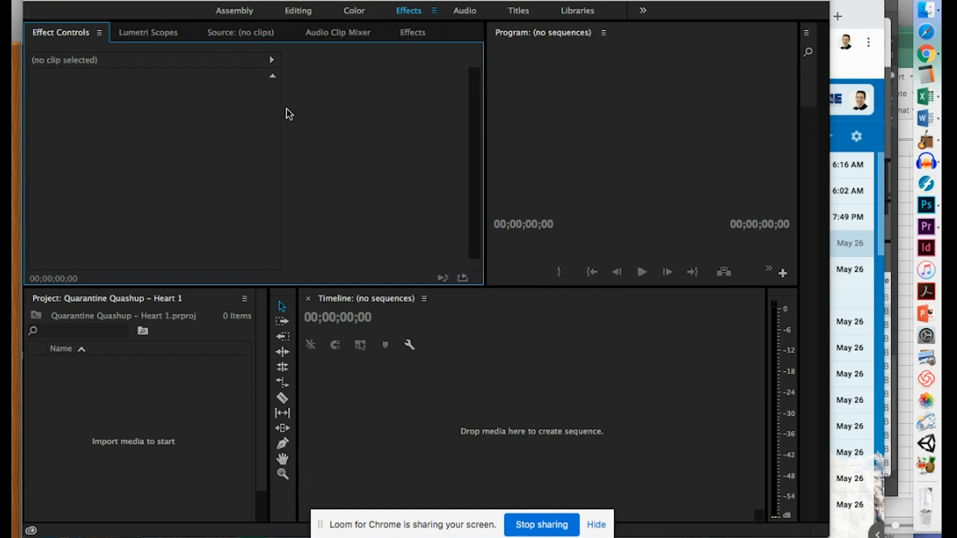
- Maximize the project window and browse to the Band Quashup folder in Finder, collapsing its Band Quashup Scenes subfolder
{"action": "left_click_drag", "start_coordinate": [431, 0], "coordinate": [444, 3]}
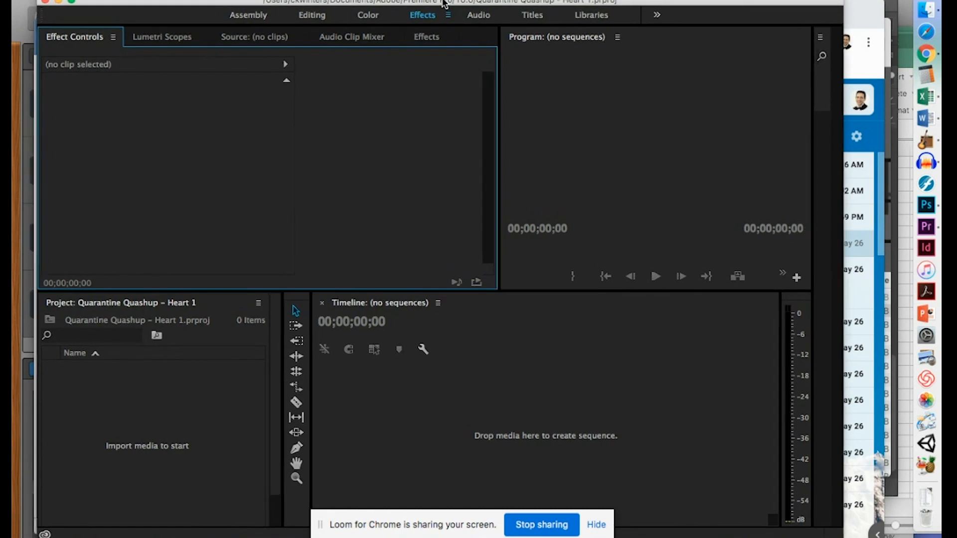
{"action": "double_click", "coordinate": [443, 3]}
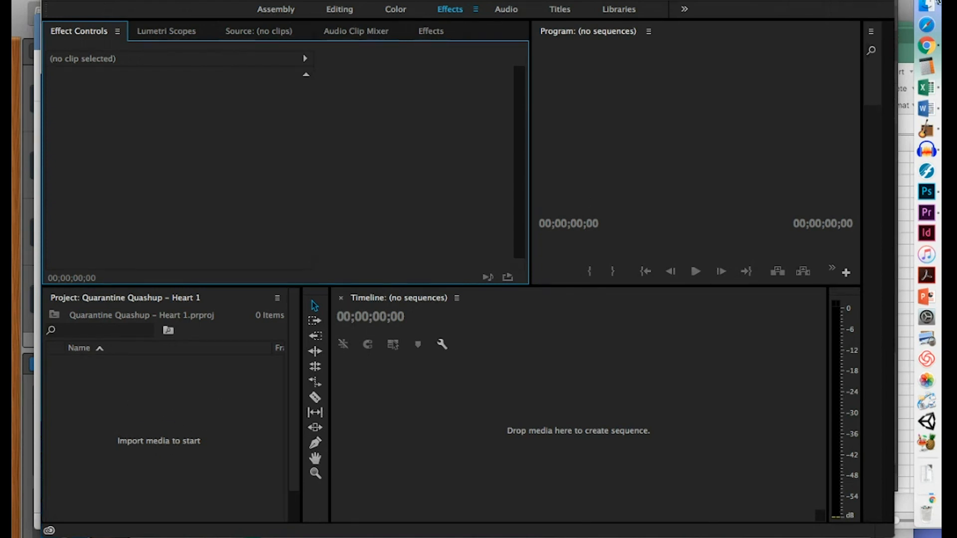
{"action": "left_click", "coordinate": [926, 5]}
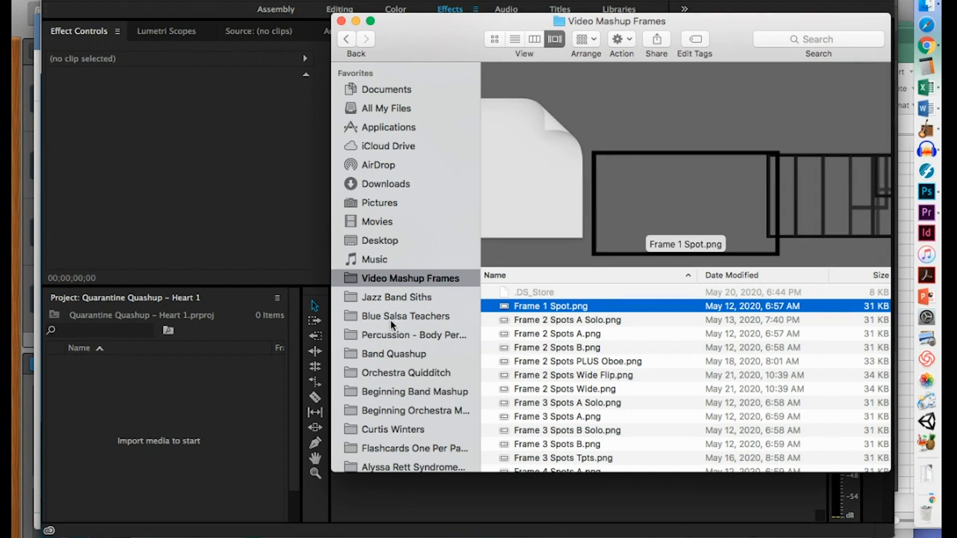
{"action": "left_click", "coordinate": [388, 353]}
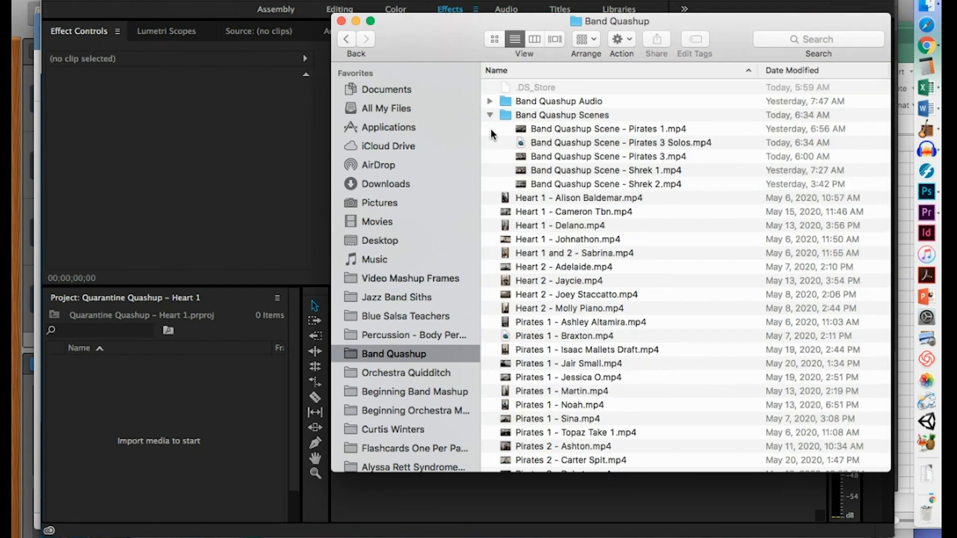
{"action": "left_click", "coordinate": [491, 113]}
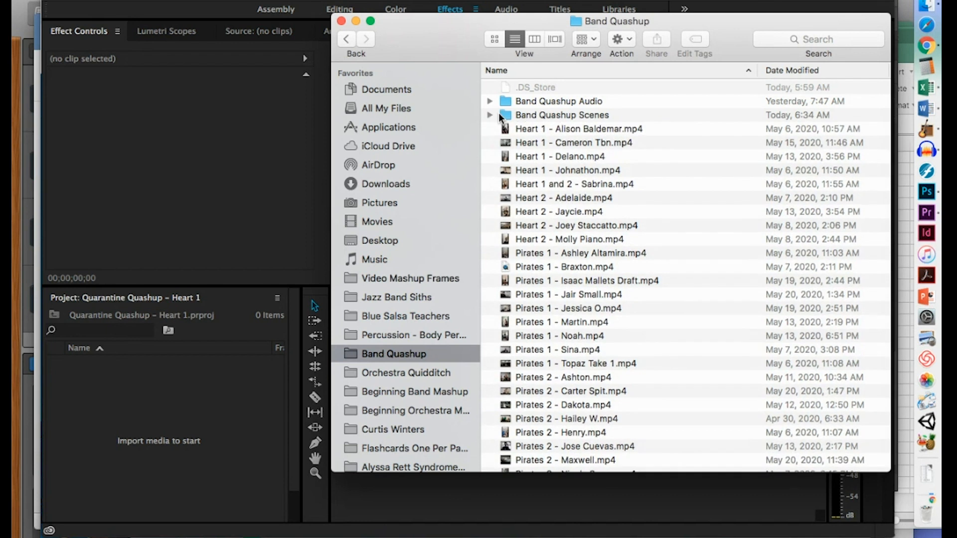
- Import the fourth Heart 1 clip from the Band Quashup folder into the project and create a sequence from it
{"action": "left_click", "coordinate": [539, 131]}
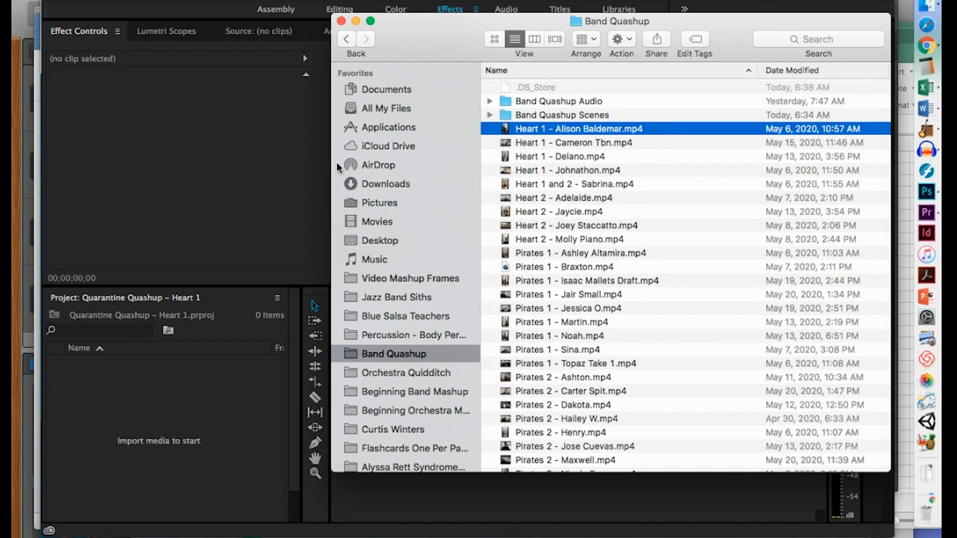
{"action": "left_click", "coordinate": [241, 213]}
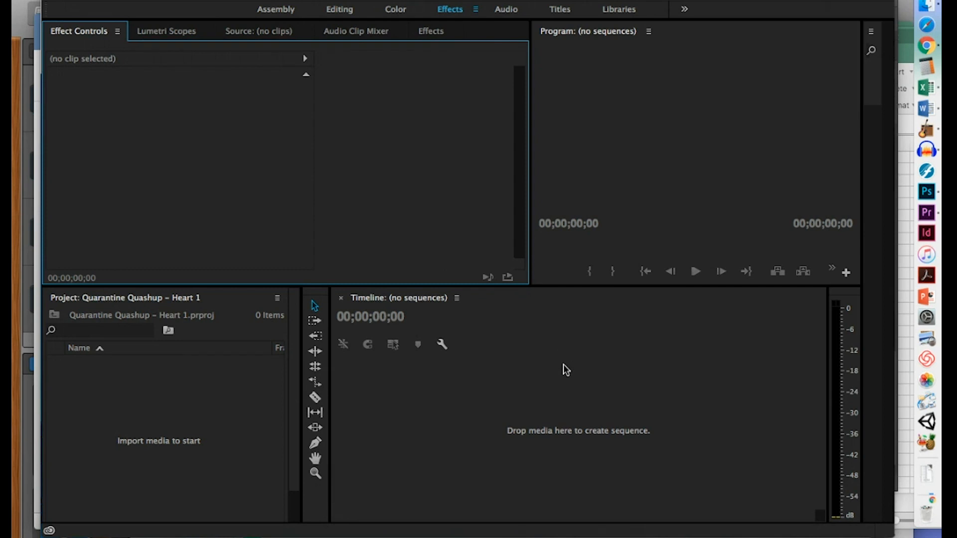
{"action": "left_click", "coordinate": [927, 6]}
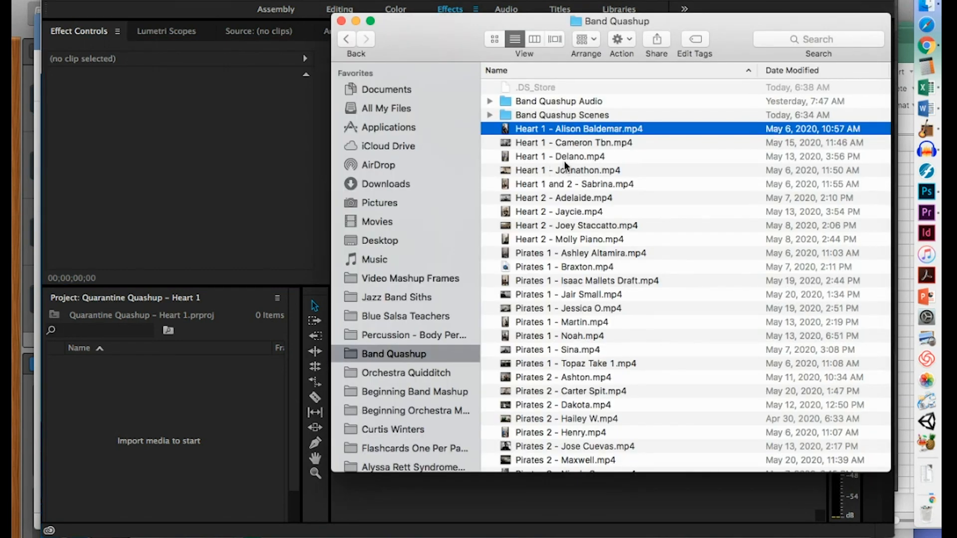
{"action": "left_click", "coordinate": [555, 170]}
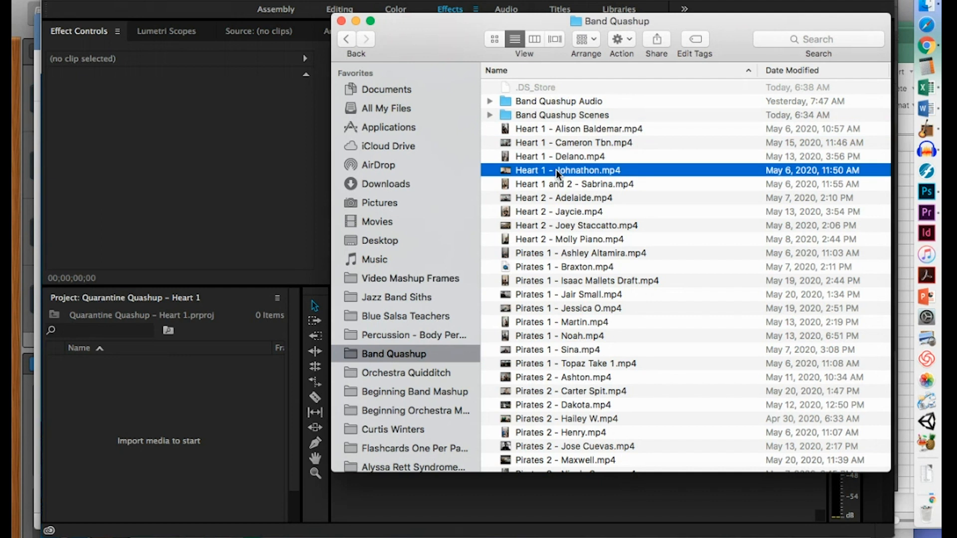
{"action": "left_click_drag", "start_coordinate": [563, 171], "coordinate": [157, 430]}
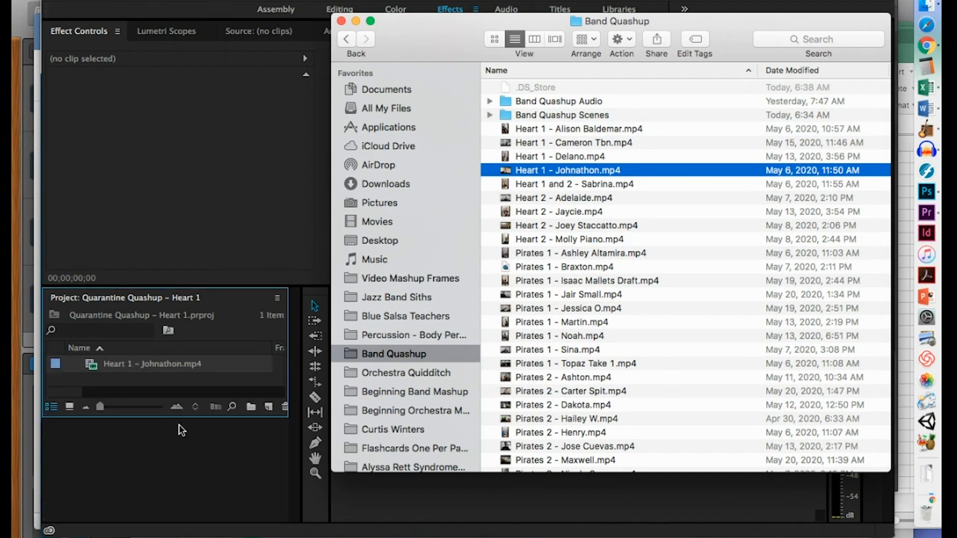
{"action": "left_click", "coordinate": [142, 390]}
{"action": "left_click_drag", "start_coordinate": [133, 369], "coordinate": [577, 431]}
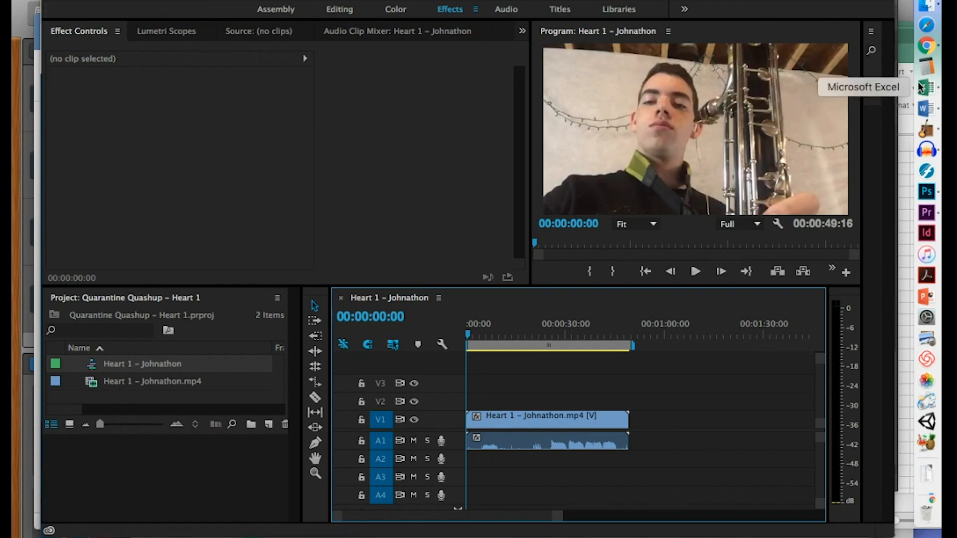
- Import the first three Heart 1 clips and the Heart 1 and 2 clip from the Band Quashup folder into the project
{"action": "left_click", "coordinate": [926, 6]}
{"action": "left_click", "coordinate": [560, 154]}
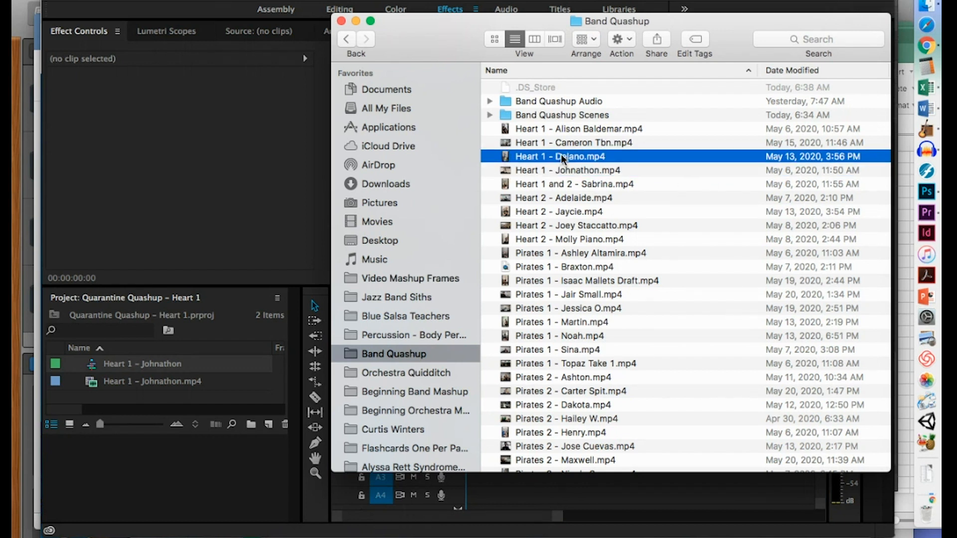
{"action": "left_click", "coordinate": [551, 128], "text": "shift"}
{"action": "left_click_drag", "start_coordinate": [543, 127], "coordinate": [148, 383]}
{"action": "left_click", "coordinate": [547, 183]}
{"action": "left_click_drag", "start_coordinate": [547, 183], "coordinate": [156, 398]}
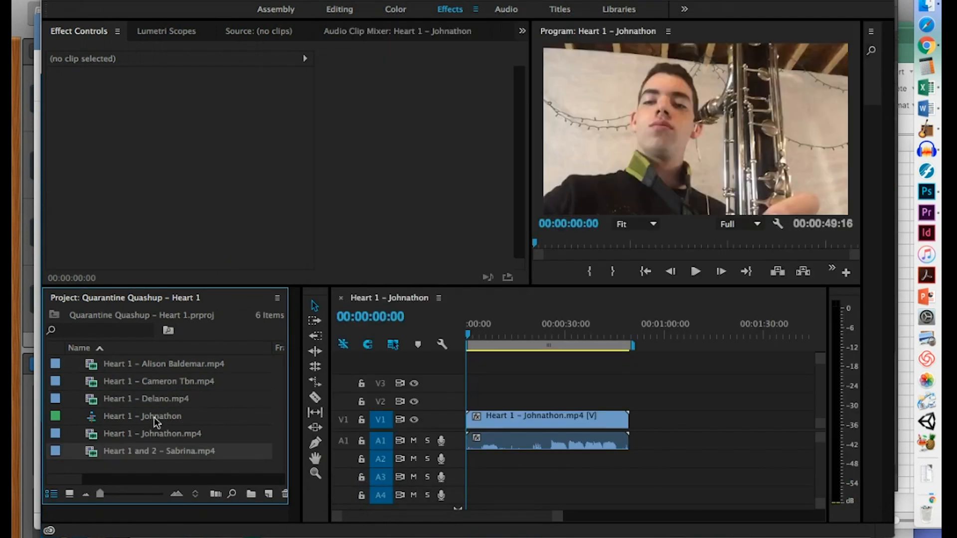
- Append the three other Heart 1 clips together after the existing clip on tracks V1 and A1
{"action": "left_click", "coordinate": [155, 368], "text": "shift"}
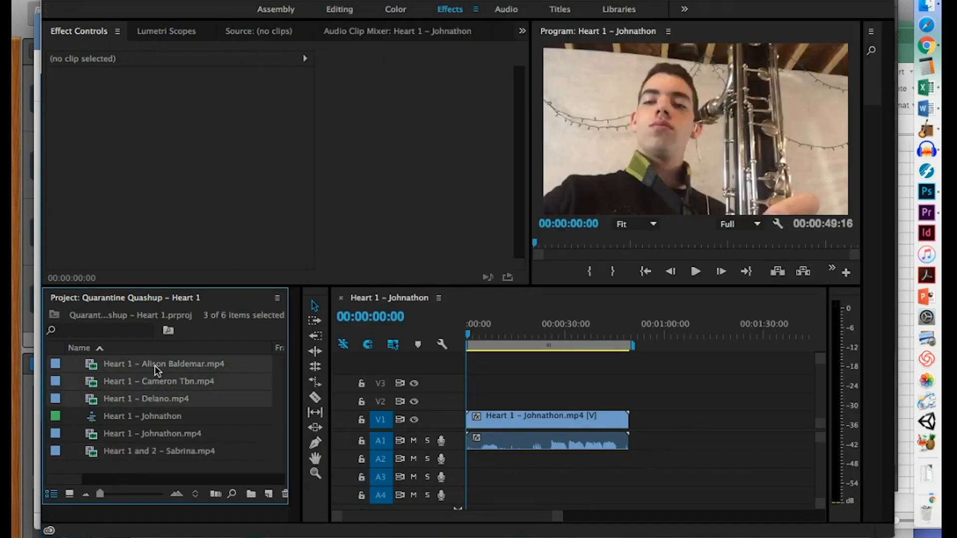
{"action": "left_click", "coordinate": [114, 433]}
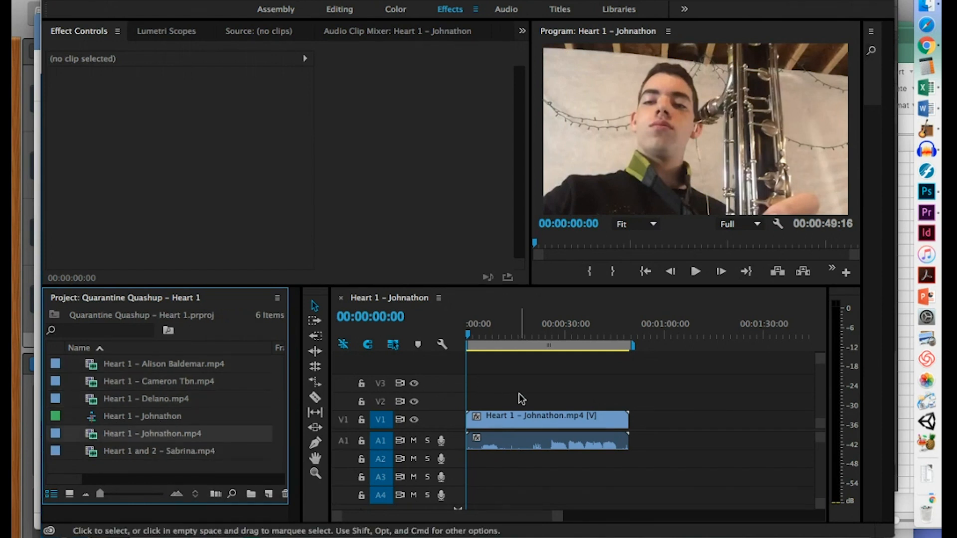
{"action": "left_click", "coordinate": [126, 421]}
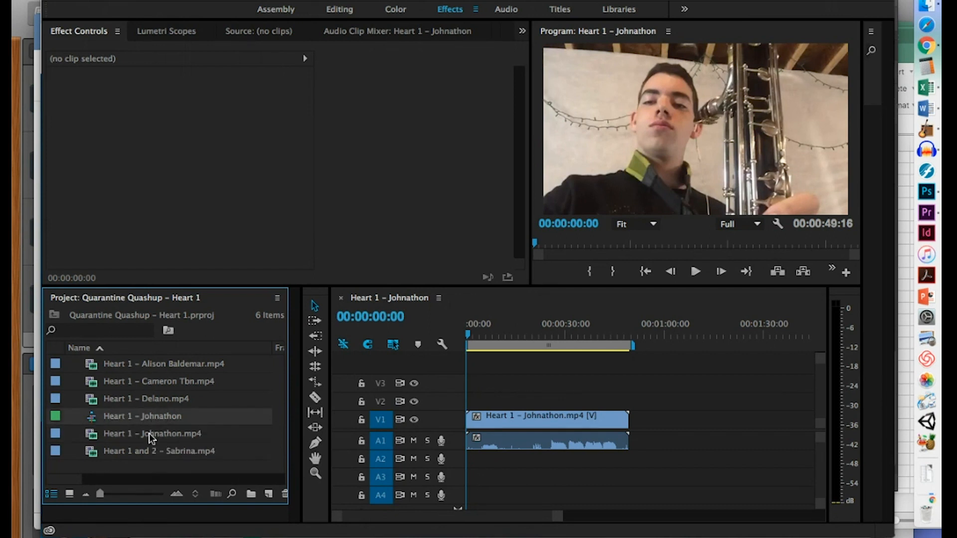
{"action": "left_click", "coordinate": [151, 402]}
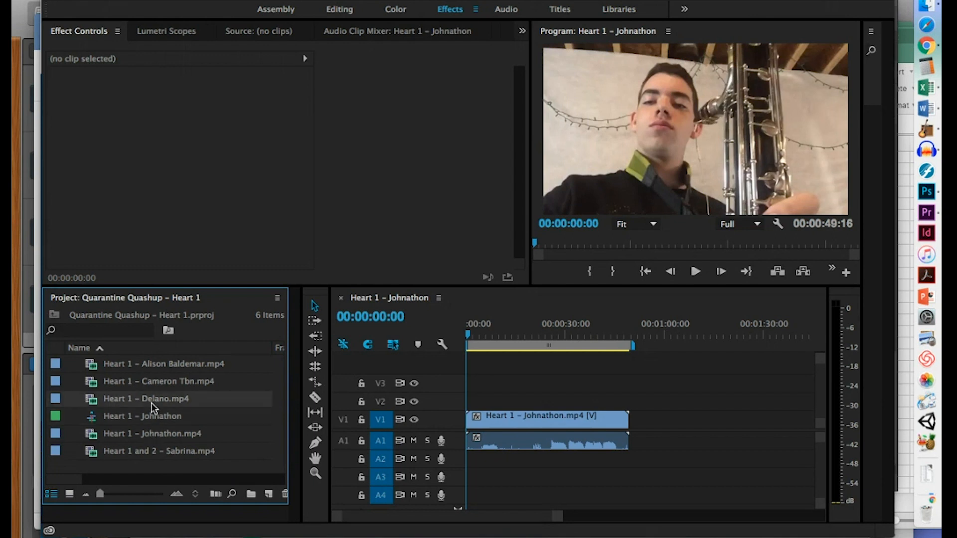
{"action": "left_click", "coordinate": [156, 369], "text": "shift"}
{"action": "left_click_drag", "start_coordinate": [171, 367], "coordinate": [810, 428]}
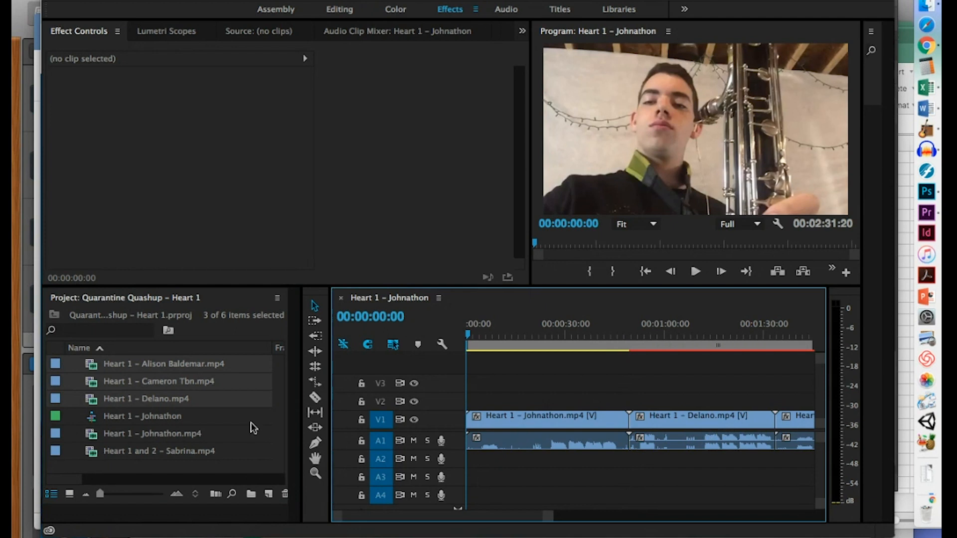
- Append the Heart 1 and 2 clip after the last clip on tracks V1 and A1
{"action": "left_click", "coordinate": [135, 451]}
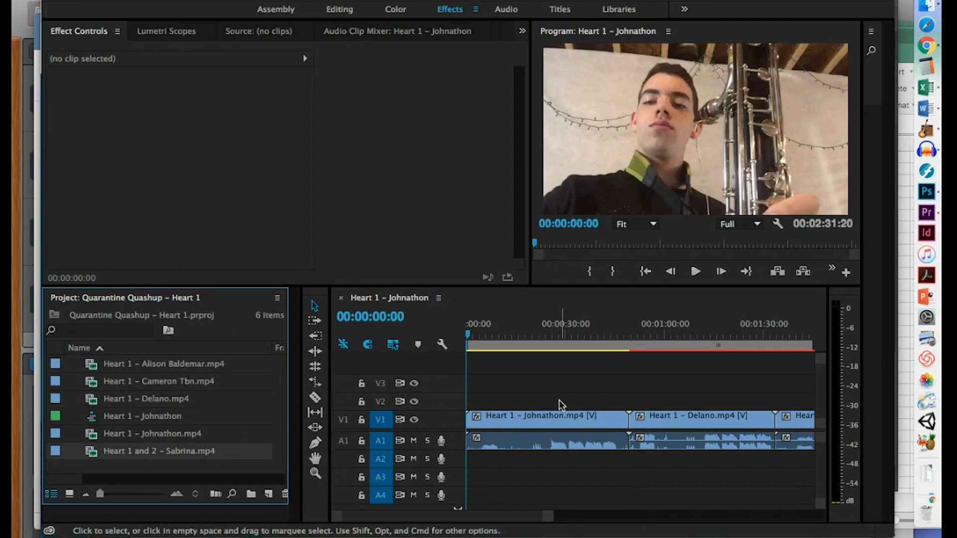
{"action": "key", "text": "minus"}
{"action": "key", "text": "minus"}
{"action": "key", "text": "minus"}
{"action": "key", "text": "minus"}
{"action": "key", "text": "minus"}
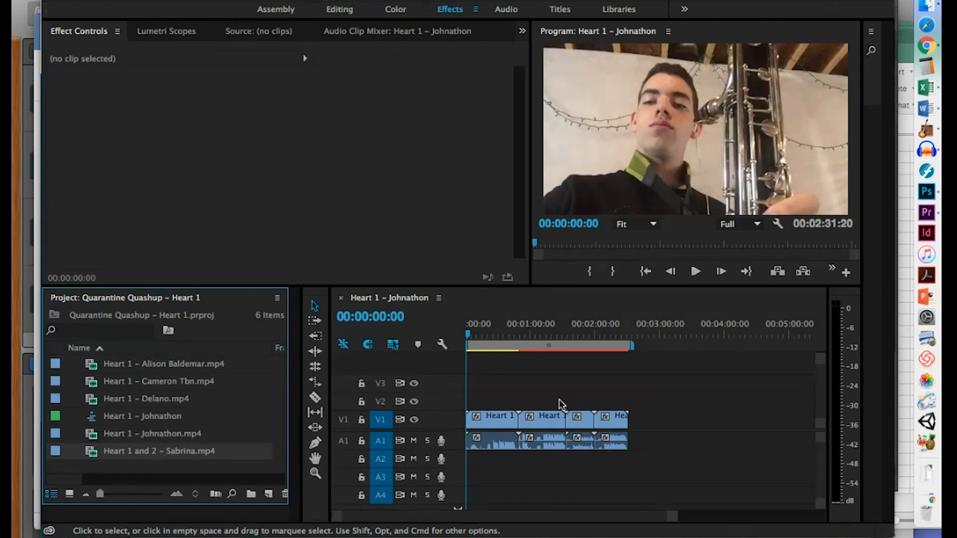
{"action": "key", "text": "minus"}
{"action": "key", "text": "minus"}
{"action": "left_click_drag", "start_coordinate": [122, 450], "coordinate": [596, 438]}
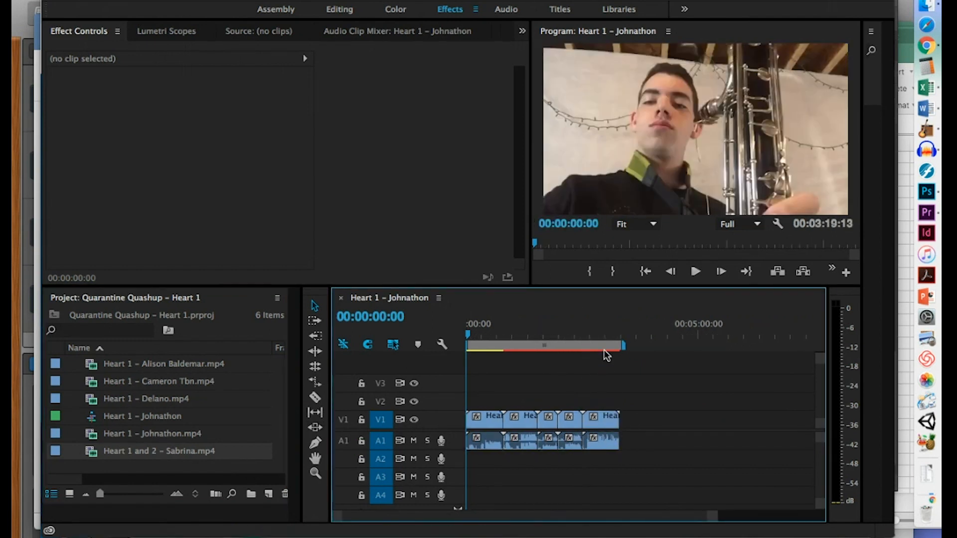
- Move the saxophone clip to tracks V2 and A2, align it with the sequence start, and preview the overlap at 20 seconds
{"action": "left_click", "coordinate": [588, 330]}
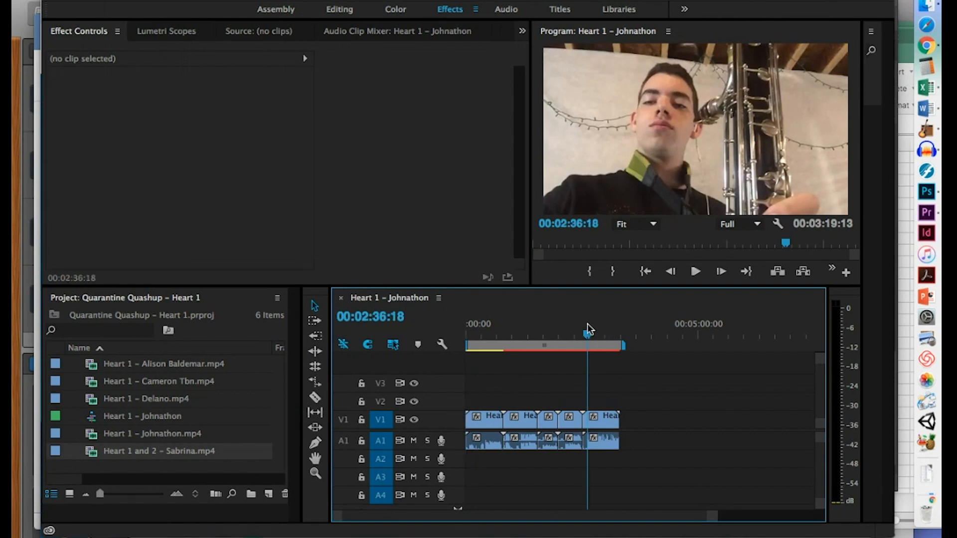
{"action": "left_click", "coordinate": [542, 330]}
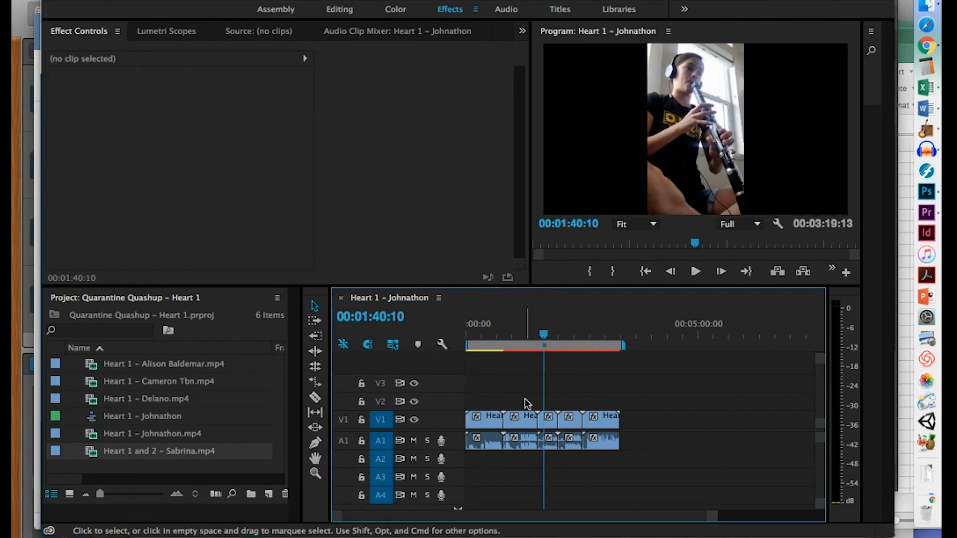
{"action": "scroll", "coordinate": [525, 400], "scroll_direction": "up", "scroll_amount": 5}
{"action": "scroll", "coordinate": [527, 404], "scroll_direction": "up", "scroll_amount": 3}
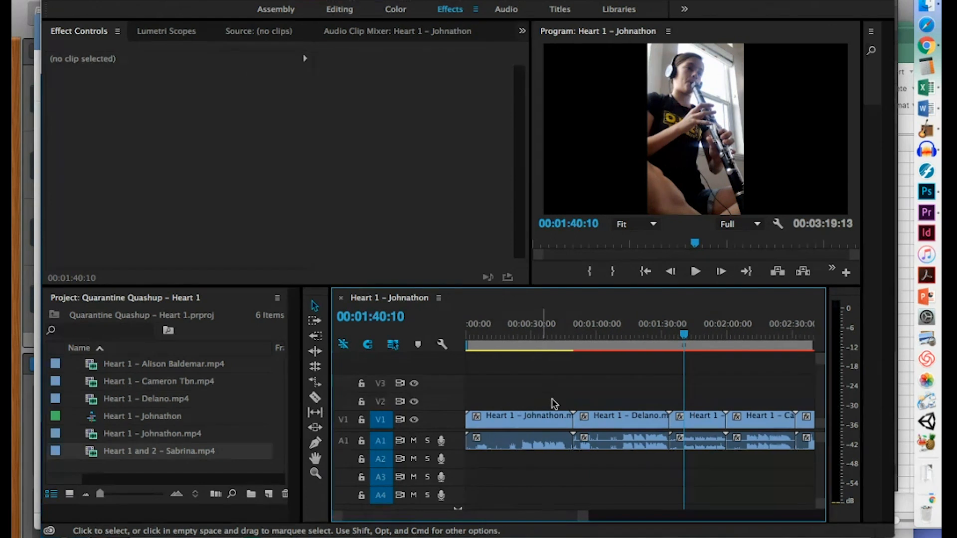
{"action": "left_click", "coordinate": [606, 417]}
{"action": "left_click_drag", "start_coordinate": [603, 420], "coordinate": [604, 402]}
{"action": "left_click_drag", "start_coordinate": [604, 442], "coordinate": [603, 458]}
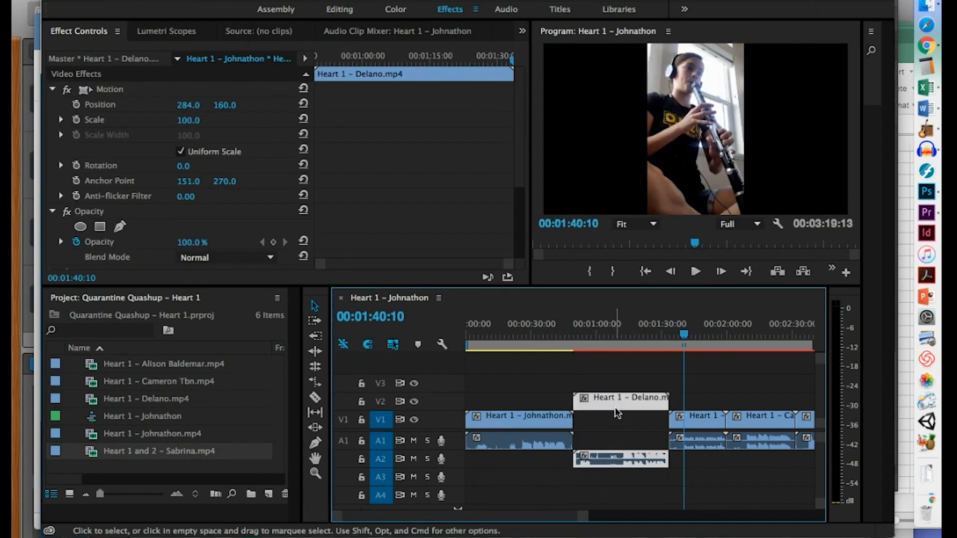
{"action": "left_click_drag", "start_coordinate": [617, 405], "coordinate": [504, 408]}
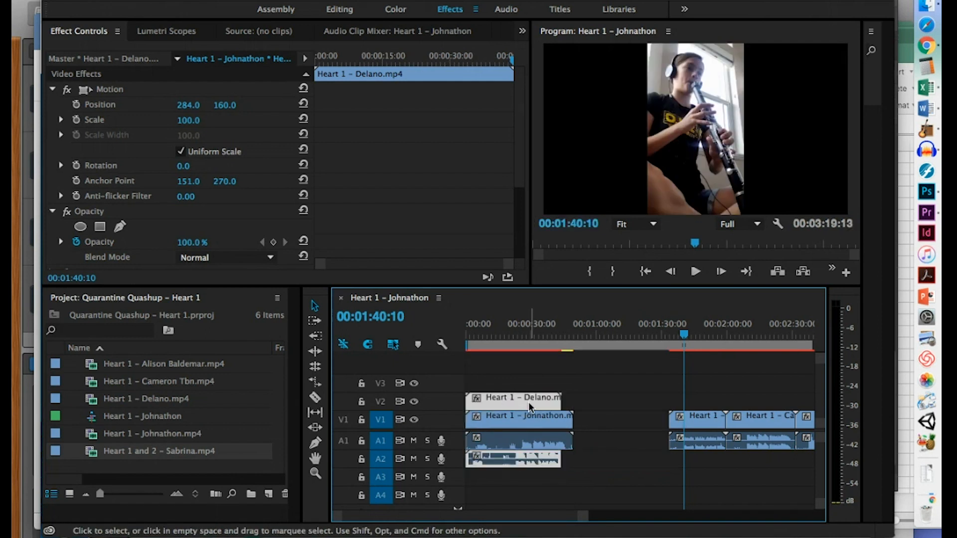
{"action": "left_click", "coordinate": [509, 333]}
{"action": "left_click", "coordinate": [510, 333]}
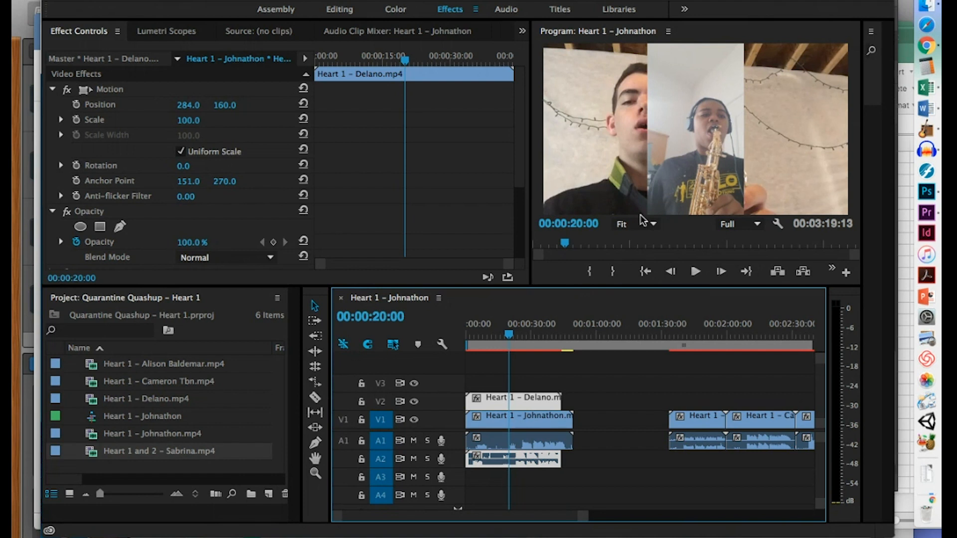
- Move the clarinet clip to tracks V3 and A3, placing it over the first two clips at about 12 seconds
{"action": "left_click", "coordinate": [689, 333]}
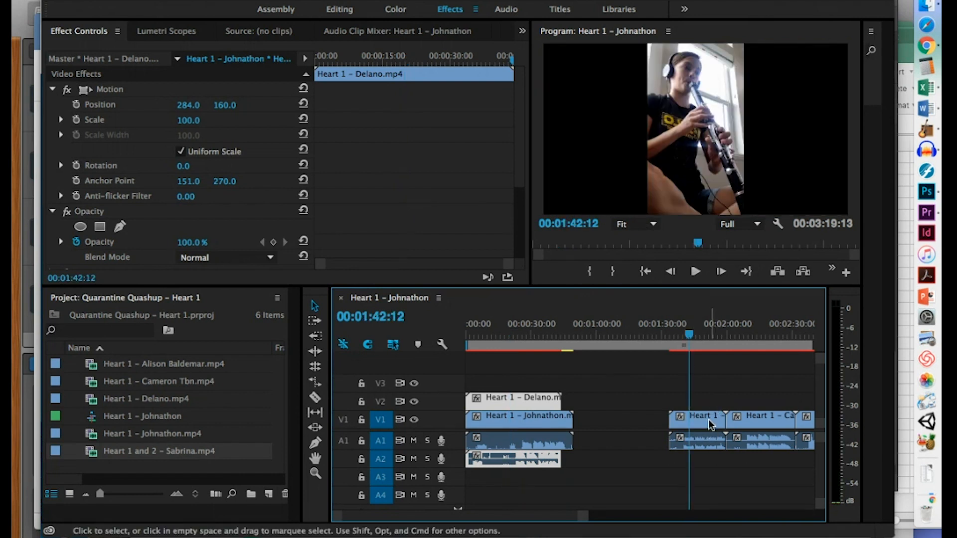
{"action": "left_click", "coordinate": [710, 424]}
{"action": "left_click_drag", "start_coordinate": [710, 423], "coordinate": [703, 392]}
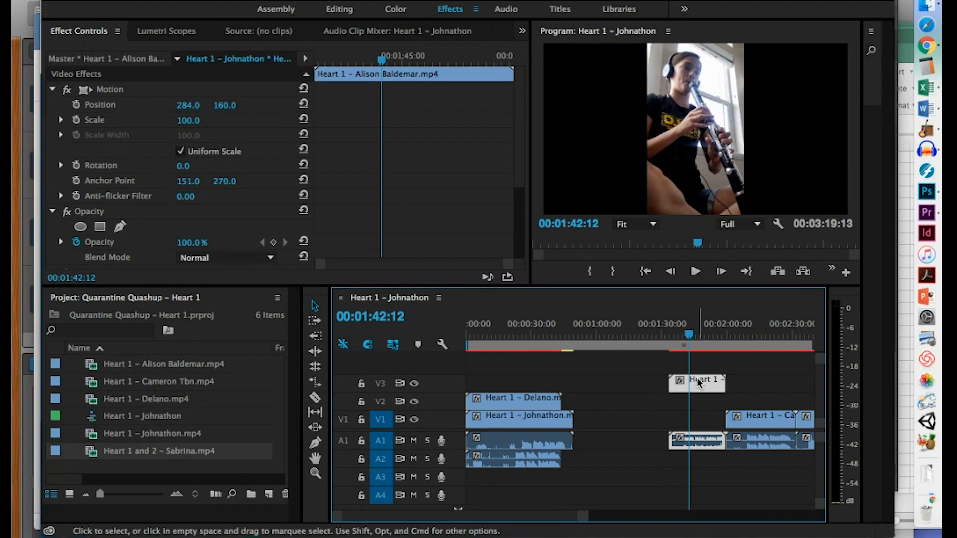
{"action": "left_click_drag", "start_coordinate": [702, 443], "coordinate": [700, 478]}
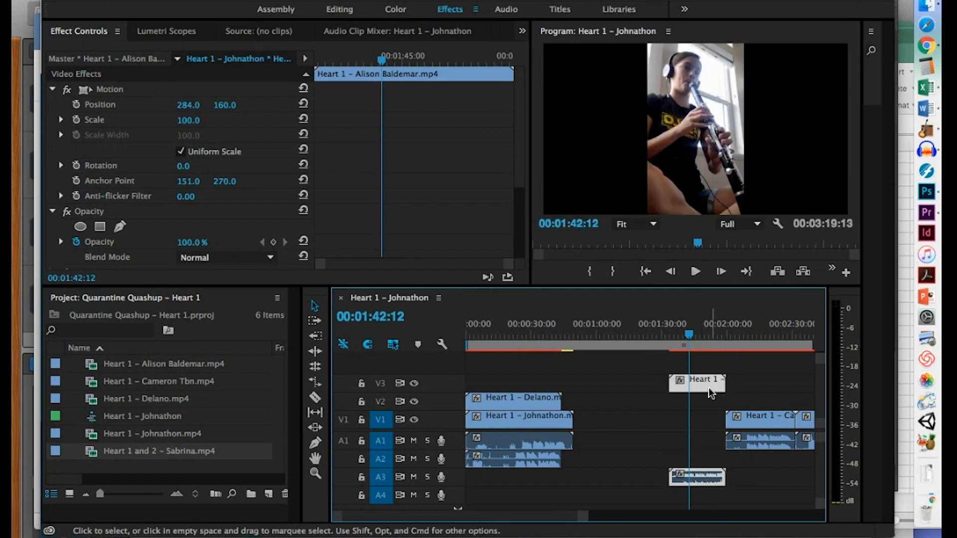
{"action": "left_click_drag", "start_coordinate": [710, 393], "coordinate": [533, 394]}
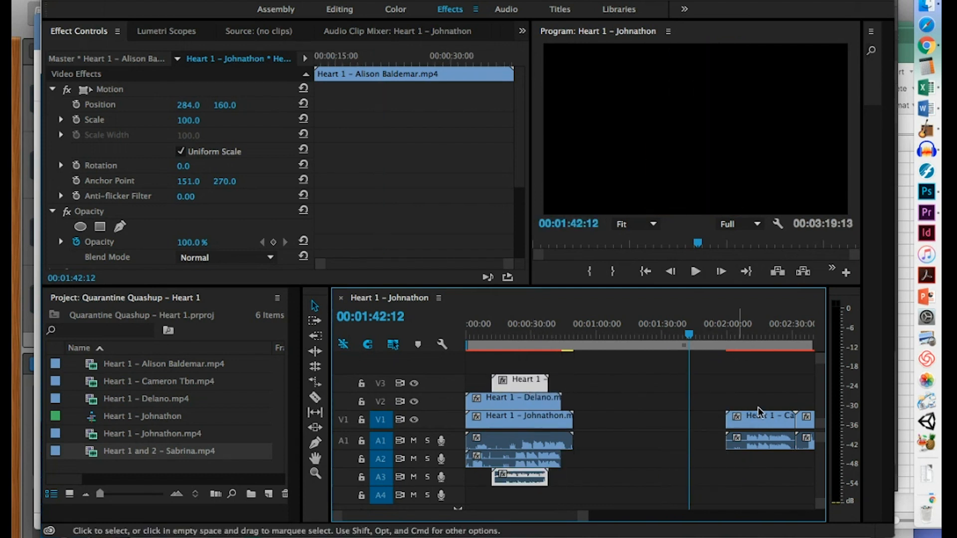
- Move the trombone clip to tracks V4 and A4, placing it over the stacked clips at about 6 seconds
{"action": "left_click", "coordinate": [755, 334]}
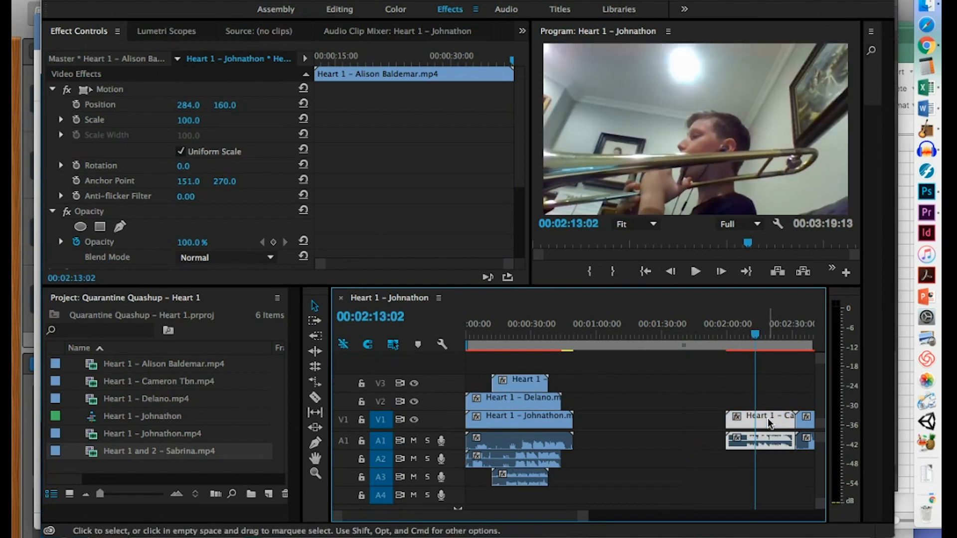
{"action": "left_click_drag", "start_coordinate": [770, 423], "coordinate": [764, 369]}
{"action": "left_click_drag", "start_coordinate": [764, 445], "coordinate": [763, 494]}
{"action": "left_click_drag", "start_coordinate": [765, 372], "coordinate": [508, 372]}
- Move the flute clip's video to a new track above V4 and its audio to A4, starting at about 1:01
{"action": "left_click", "coordinate": [800, 417]}
{"action": "left_click", "coordinate": [809, 426]}
{"action": "left_click_drag", "start_coordinate": [808, 427], "coordinate": [631, 360]}
{"action": "left_click", "coordinate": [617, 329]}
{"action": "left_click_drag", "start_coordinate": [634, 444], "coordinate": [634, 493]}
- Raise the divider between the video and audio tracks to give the audio tracks more room in the timeline
{"action": "scroll", "coordinate": [636, 471], "scroll_direction": "down", "scroll_amount": 1}
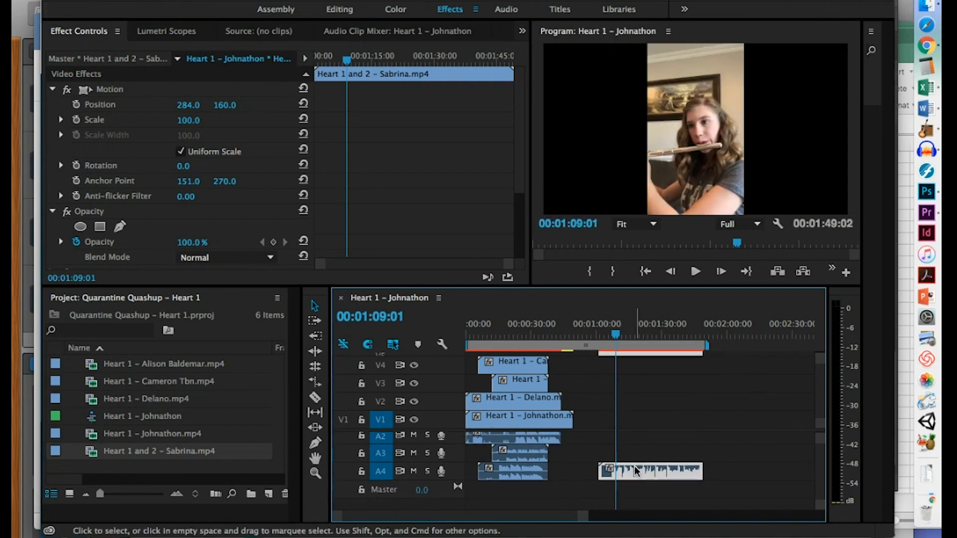
{"action": "scroll", "coordinate": [636, 471], "scroll_direction": "up", "scroll_amount": 1}
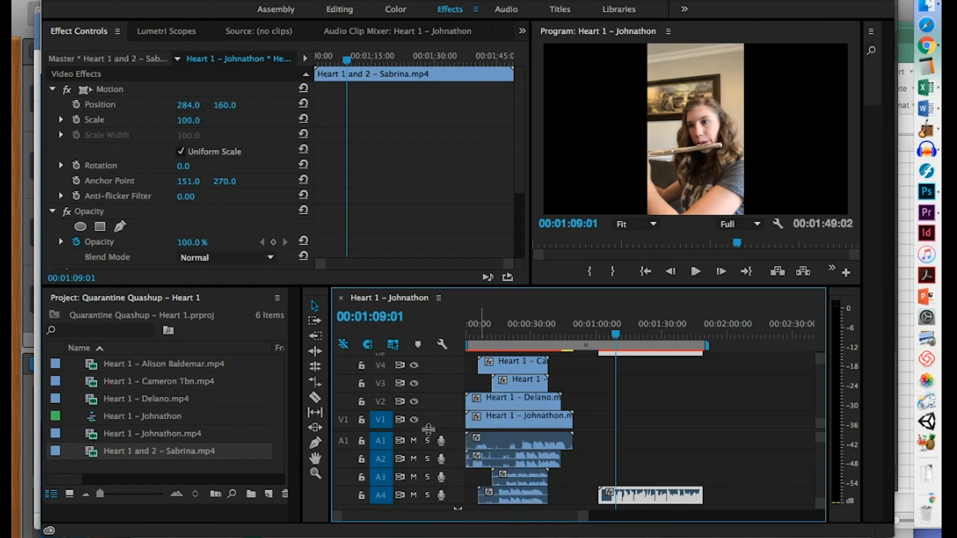
{"action": "left_click_drag", "start_coordinate": [428, 429], "coordinate": [428, 391]}
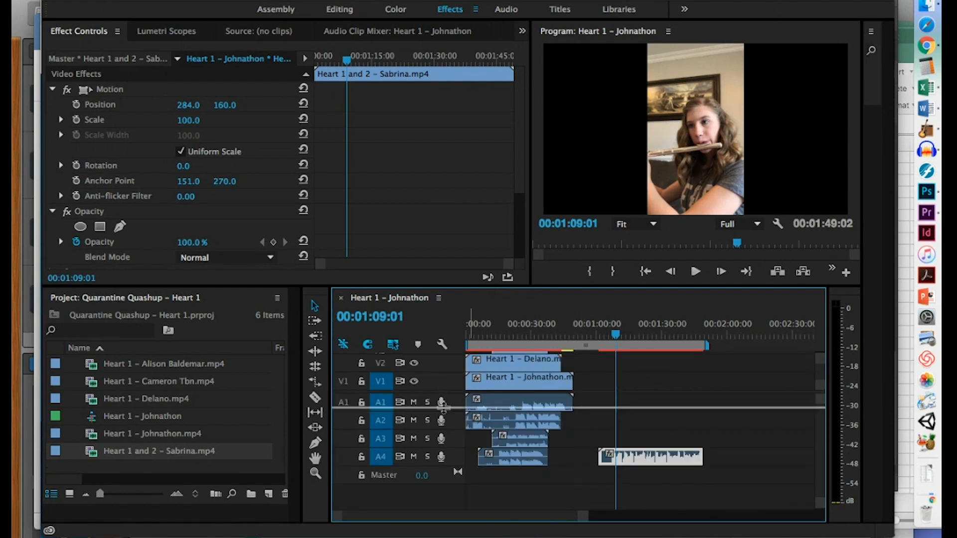
- Lower the divider between the video and audio tracks and move the flute clip's audio to a new track below A4
{"action": "left_click_drag", "start_coordinate": [443, 422], "coordinate": [443, 447]}
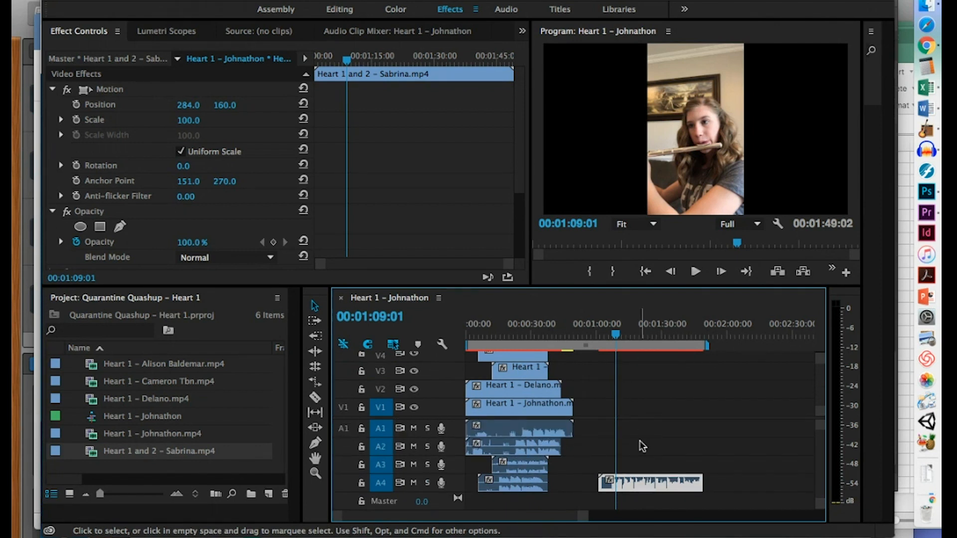
{"action": "scroll", "coordinate": [642, 446], "scroll_direction": "down", "scroll_amount": 1}
{"action": "scroll", "coordinate": [642, 446], "scroll_direction": "up", "scroll_amount": 1}
{"action": "scroll", "coordinate": [642, 446], "scroll_direction": "down", "scroll_amount": 1}
{"action": "scroll", "coordinate": [643, 446], "scroll_direction": "up", "scroll_amount": 1}
{"action": "scroll", "coordinate": [643, 446], "scroll_direction": "down", "scroll_amount": 1}
{"action": "scroll", "coordinate": [642, 446], "scroll_direction": "up", "scroll_amount": 1}
{"action": "scroll", "coordinate": [642, 446], "scroll_direction": "down", "scroll_amount": 1}
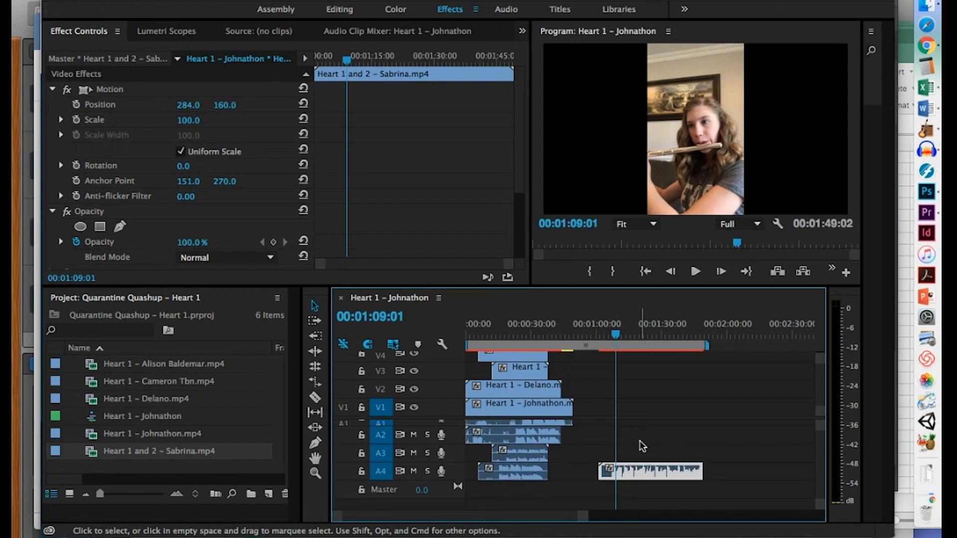
{"action": "left_click_drag", "start_coordinate": [638, 478], "coordinate": [634, 505]}
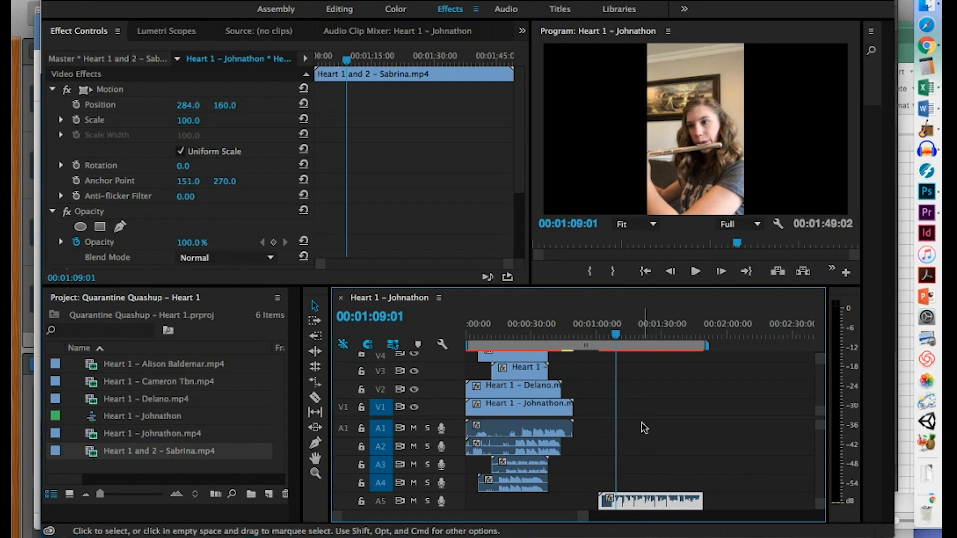
- Shift the flute clip earlier on V5 and A5 so it starts together with the trombone clip, and place the playhead at 00:00:13:20
{"action": "scroll", "coordinate": [633, 371], "scroll_direction": "up", "scroll_amount": 2}
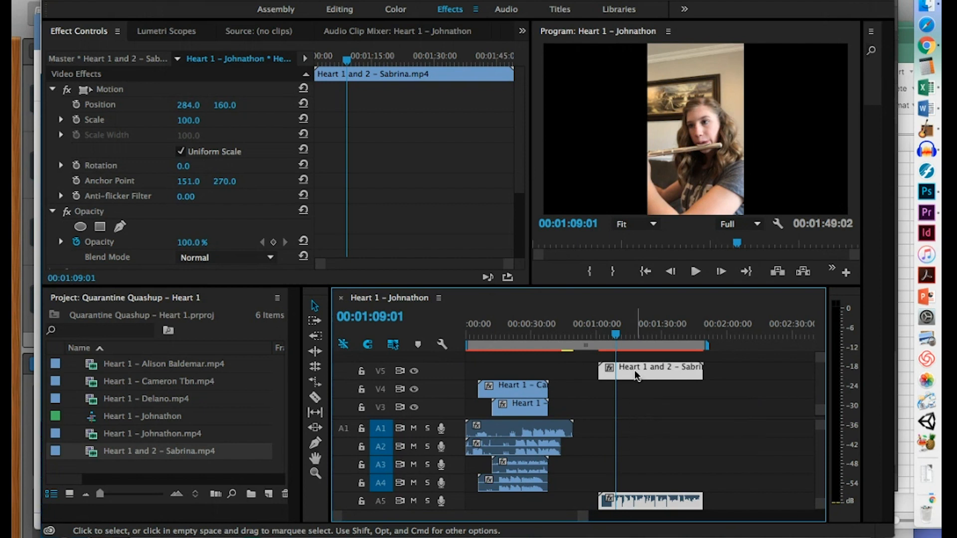
{"action": "scroll", "coordinate": [635, 386], "scroll_direction": "down", "scroll_amount": 2}
{"action": "scroll", "coordinate": [634, 386], "scroll_direction": "up", "scroll_amount": 2}
{"action": "scroll", "coordinate": [634, 387], "scroll_direction": "down", "scroll_amount": 2}
{"action": "scroll", "coordinate": [634, 387], "scroll_direction": "up", "scroll_amount": 2}
{"action": "scroll", "coordinate": [637, 391], "scroll_direction": "down", "scroll_amount": 2}
{"action": "left_click_drag", "start_coordinate": [653, 503], "coordinate": [528, 510]}
{"action": "left_click", "coordinate": [495, 331]}
- Raise the divider between the video and audio tracks so that tracks A1 to A5 and the Master track all fit
{"action": "scroll", "coordinate": [588, 397], "scroll_direction": "up", "scroll_amount": 2}
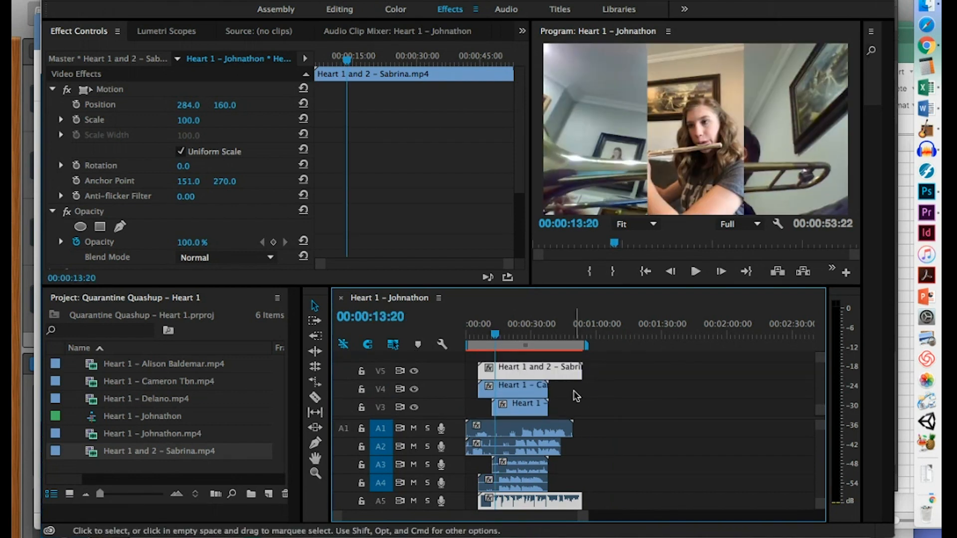
{"action": "scroll", "coordinate": [577, 396], "scroll_direction": "down", "scroll_amount": 2}
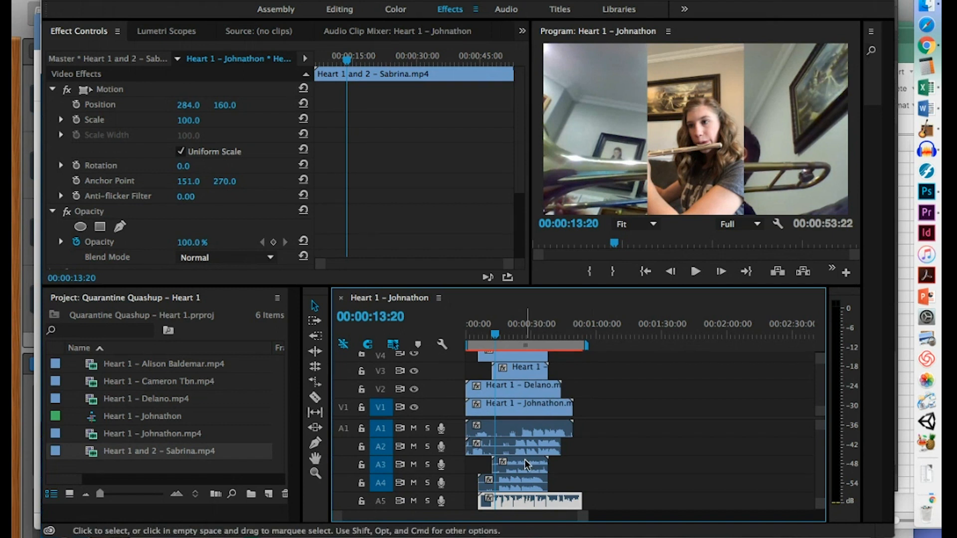
{"action": "scroll", "coordinate": [524, 461], "scroll_direction": "down", "scroll_amount": 2}
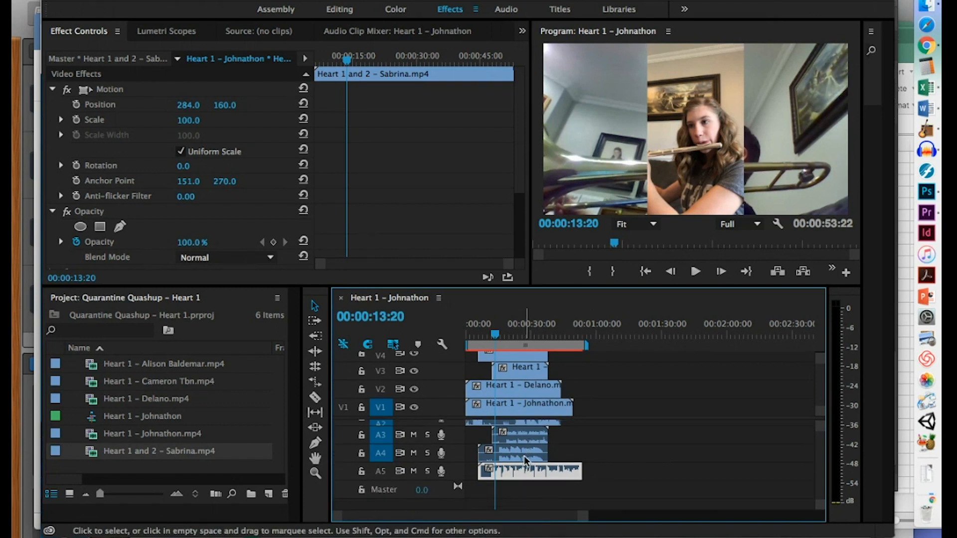
{"action": "scroll", "coordinate": [524, 461], "scroll_direction": "up", "scroll_amount": 2}
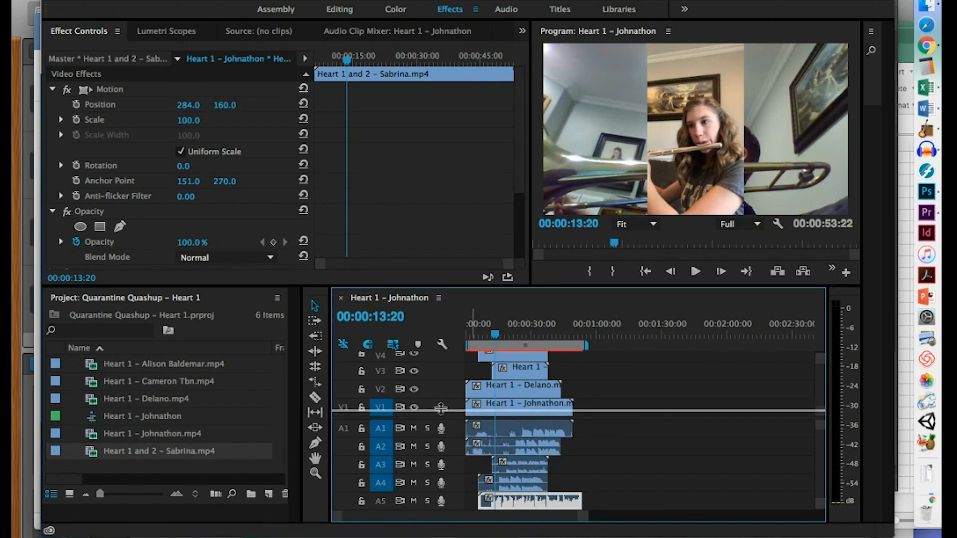
{"action": "scroll", "coordinate": [534, 427], "scroll_direction": "down", "scroll_amount": 1}
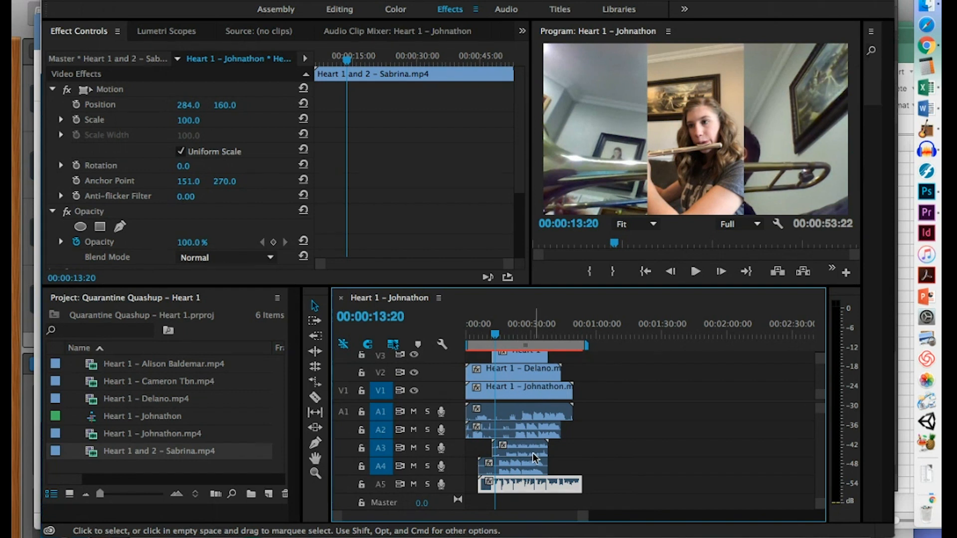
{"action": "scroll", "coordinate": [526, 430], "scroll_direction": "up", "scroll_amount": 2}
{"action": "scroll", "coordinate": [526, 430], "scroll_direction": "up", "scroll_amount": 2}
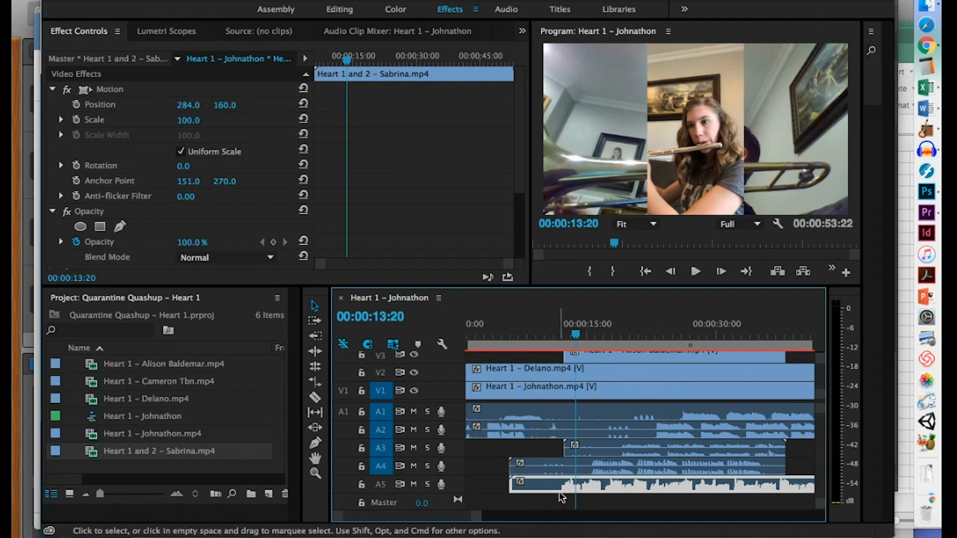
- Shift the V2 clip with its audio to start at 00:00:02:16, roughly aligning its loud entrance with the V1 clip's at 00:00:26:10
{"action": "key", "text": "Up"}
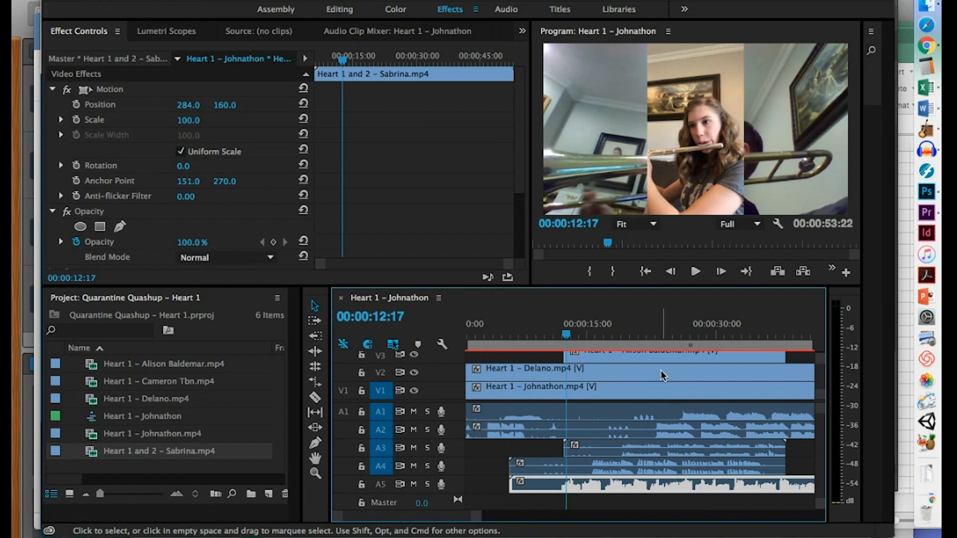
{"action": "left_click", "coordinate": [684, 329]}
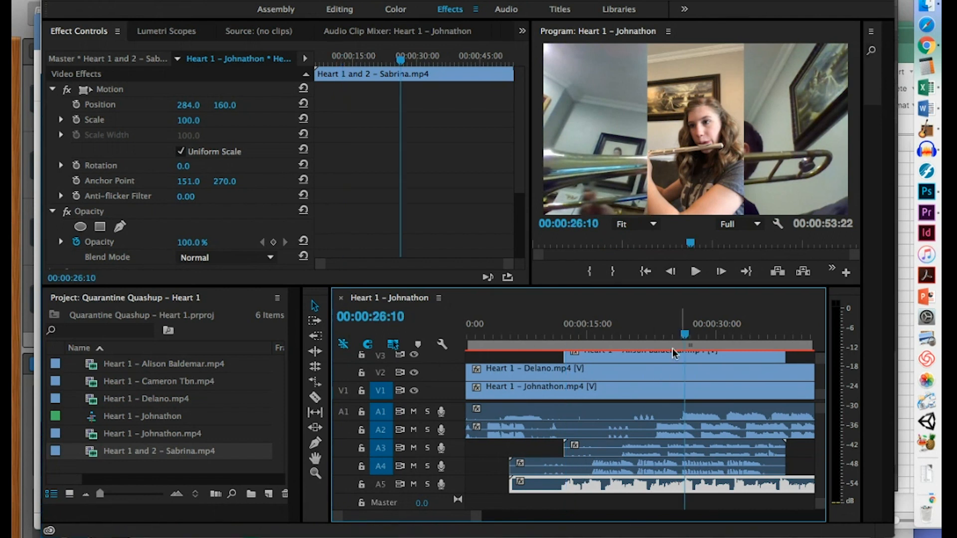
{"action": "left_click", "coordinate": [640, 395]}
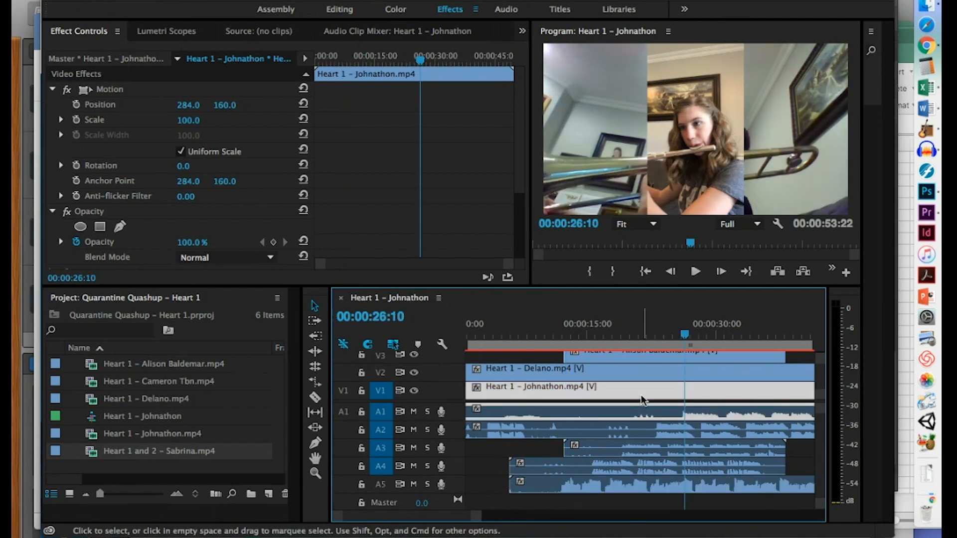
{"action": "left_click", "coordinate": [647, 369]}
{"action": "left_click_drag", "start_coordinate": [643, 369], "coordinate": [660, 368]}
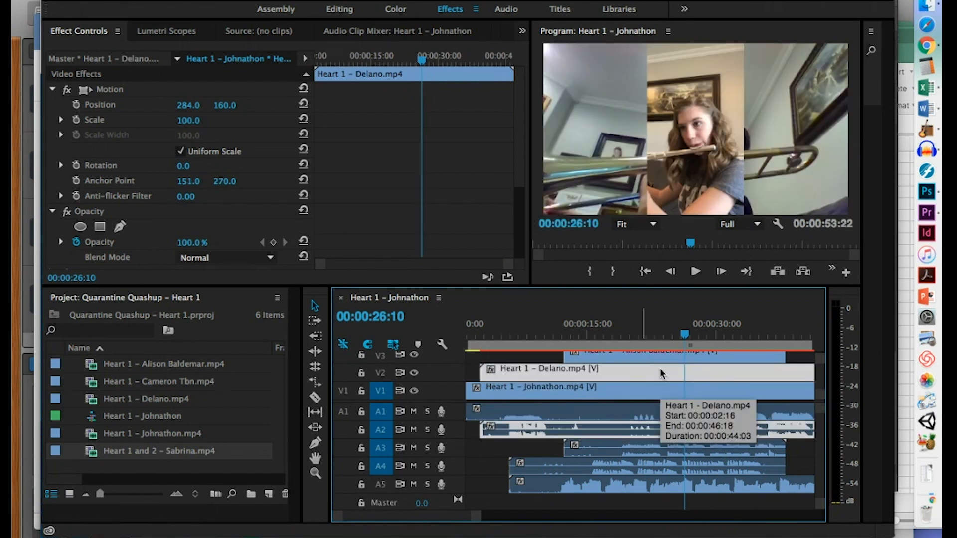
- Examine the stacked clips frame by frame from 00:00:02:26 to 00:00:03:03
{"action": "left_click", "coordinate": [481, 331]}
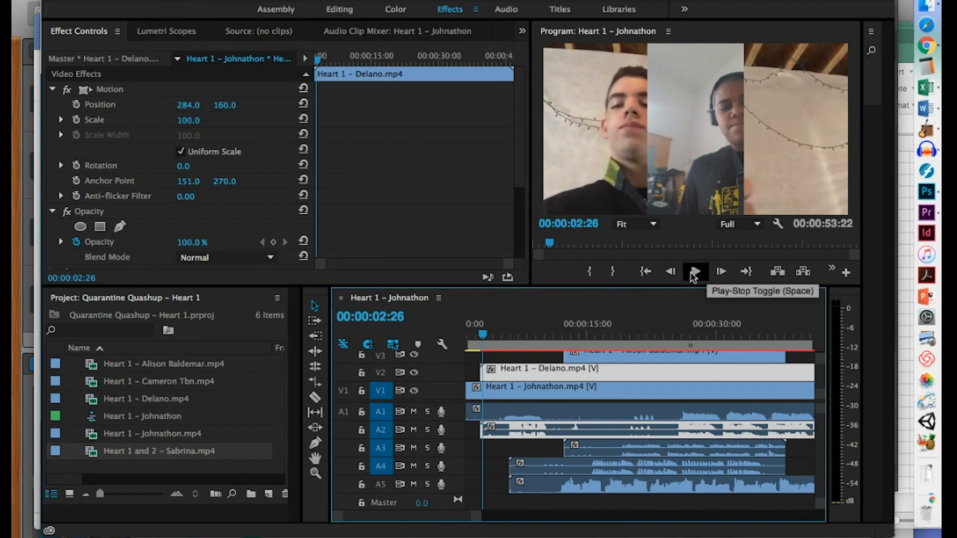
{"action": "left_click", "coordinate": [722, 273]}
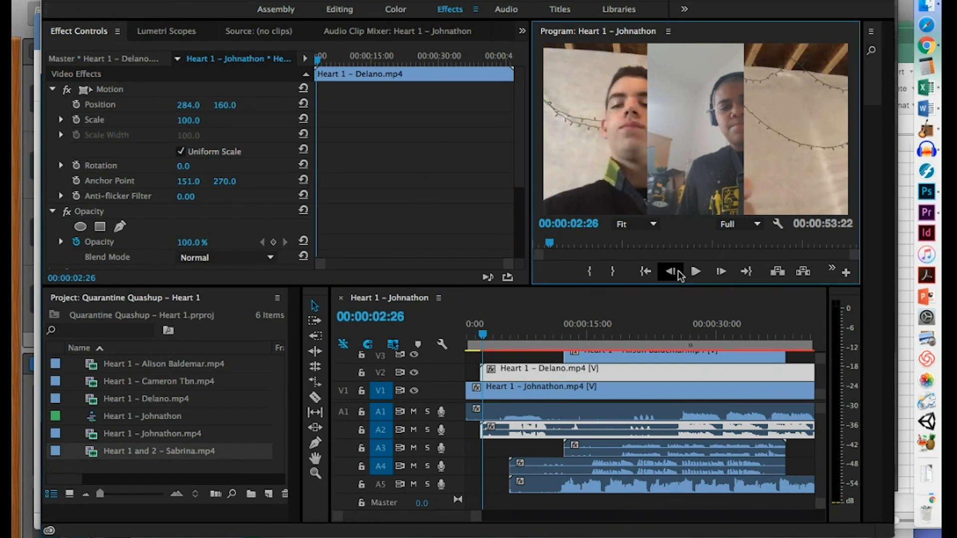
{"action": "left_click", "coordinate": [720, 273]}
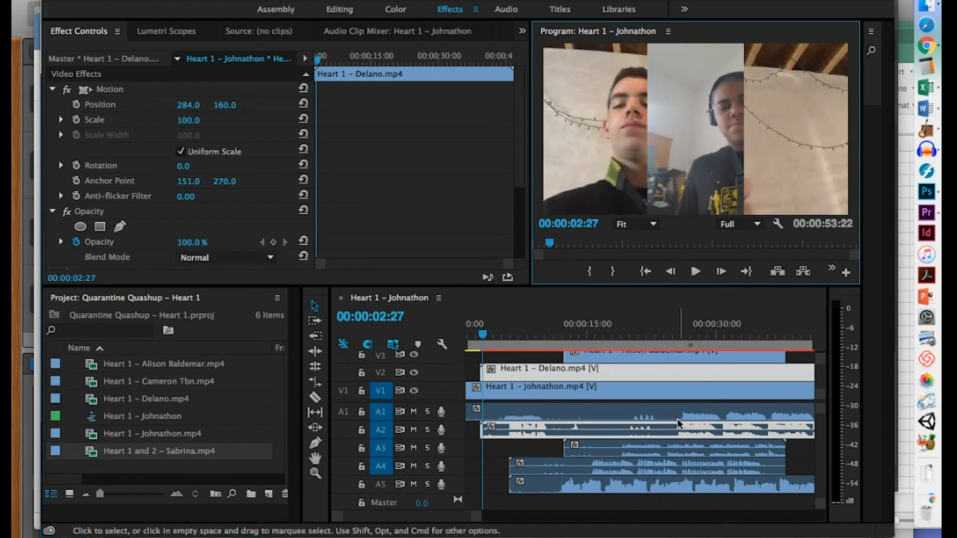
{"action": "left_click", "coordinate": [722, 273]}
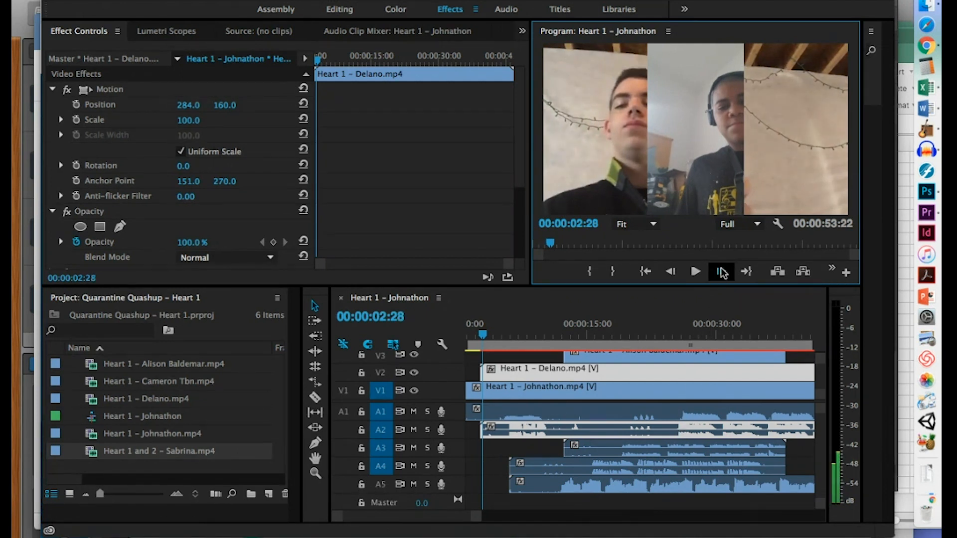
{"action": "left_click", "coordinate": [721, 273]}
{"action": "left_click", "coordinate": [722, 272]}
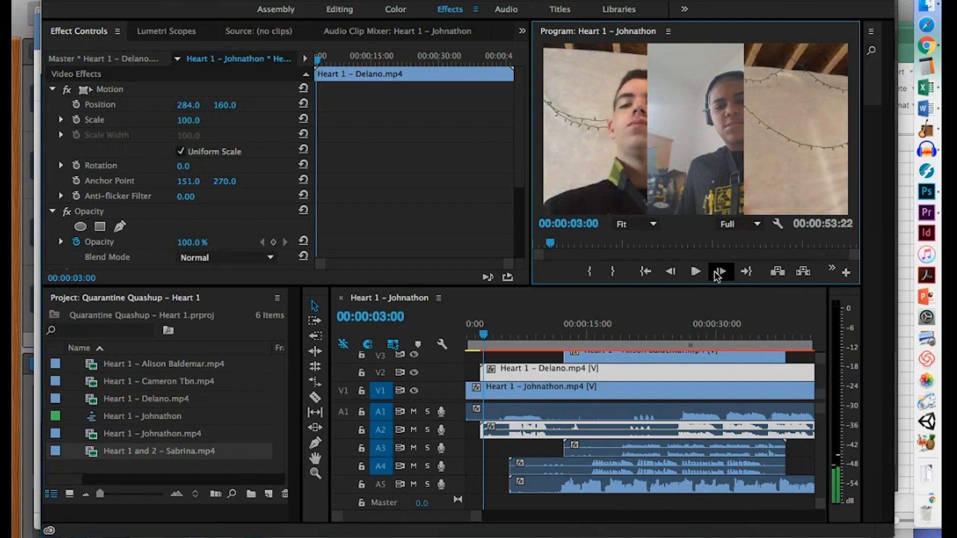
{"action": "scroll", "coordinate": [587, 371], "scroll_direction": "up", "scroll_amount": 2}
{"action": "scroll", "coordinate": [587, 371], "scroll_direction": "down", "scroll_amount": 3}
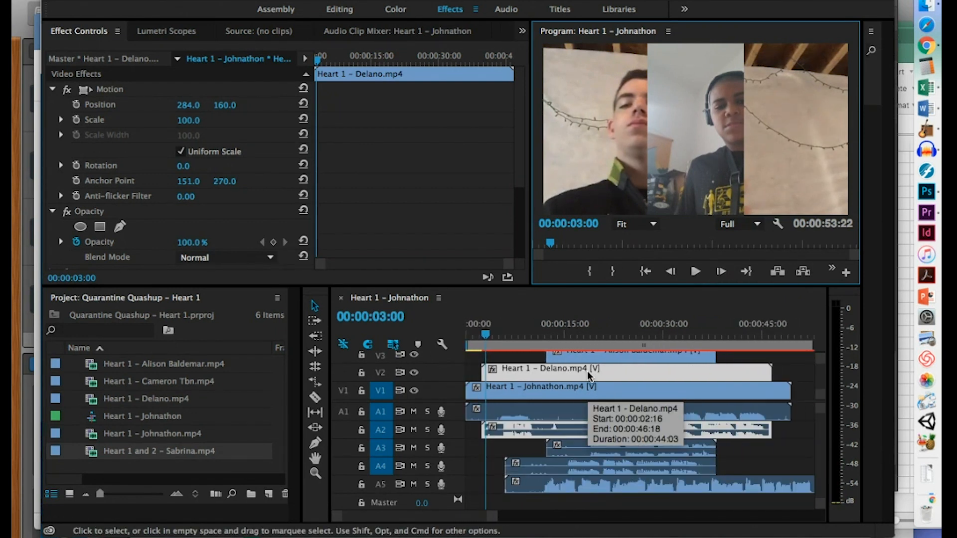
{"action": "scroll", "coordinate": [587, 370], "scroll_direction": "down", "scroll_amount": 2}
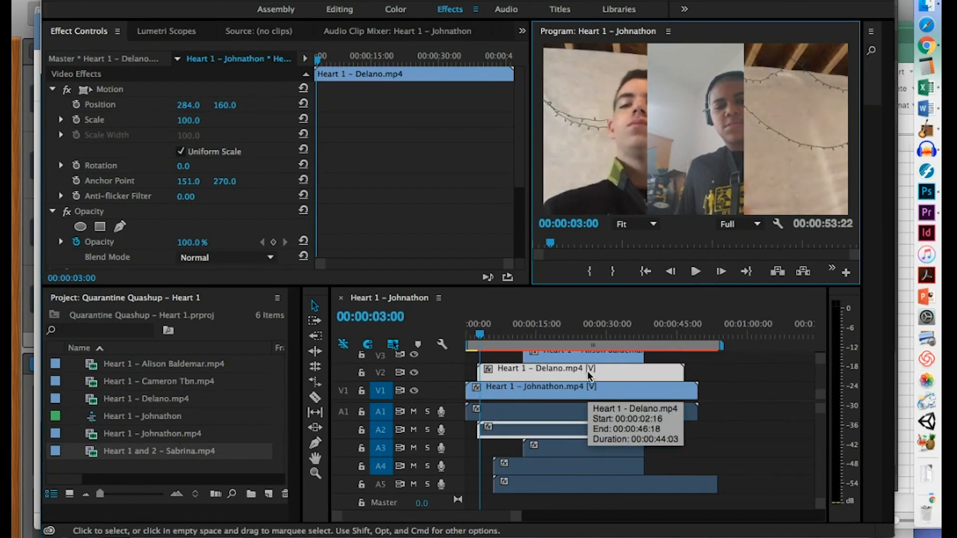
{"action": "left_click", "coordinate": [721, 273]}
{"action": "left_click", "coordinate": [721, 272]}
{"action": "left_click", "coordinate": [721, 272]}
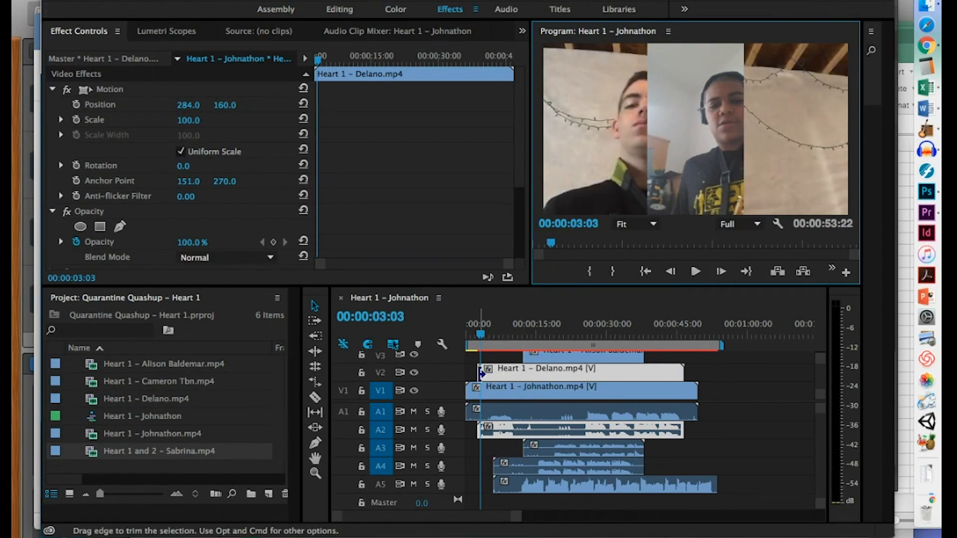
- Trim the beginnings of the V2 and V1 clips so both start at about 18 seconds
{"action": "left_click_drag", "start_coordinate": [481, 374], "coordinate": [552, 370]}
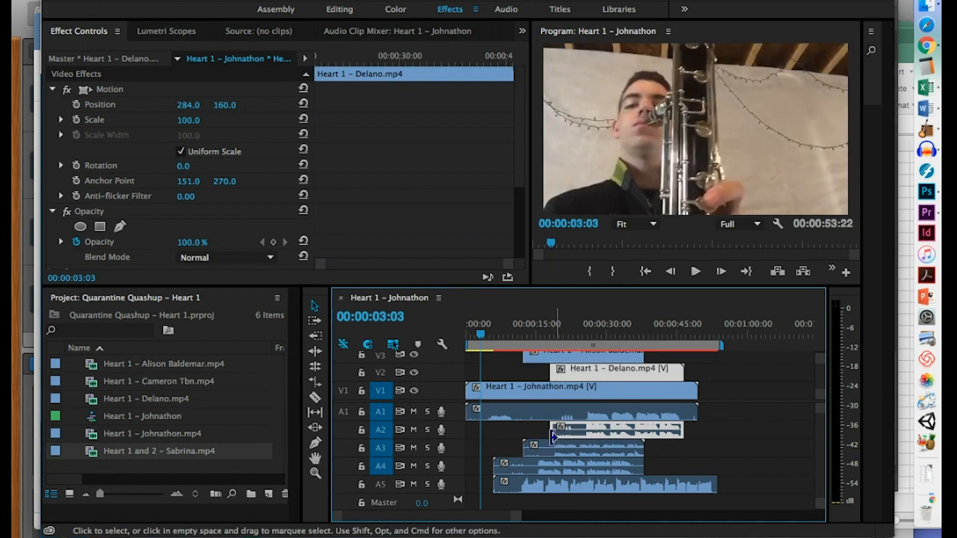
{"action": "left_click_drag", "start_coordinate": [469, 390], "coordinate": [552, 390]}
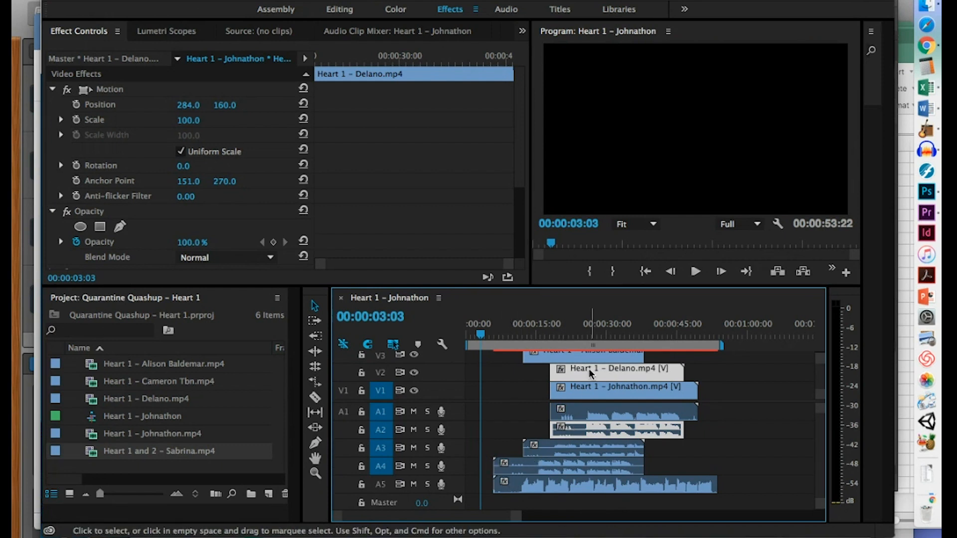
- Advance the playhead frame by frame to 00:00:18:09 and move the start of the V2 clip to it
{"action": "left_click", "coordinate": [584, 333]}
{"action": "key", "text": "equal"}
{"action": "key", "text": "equal"}
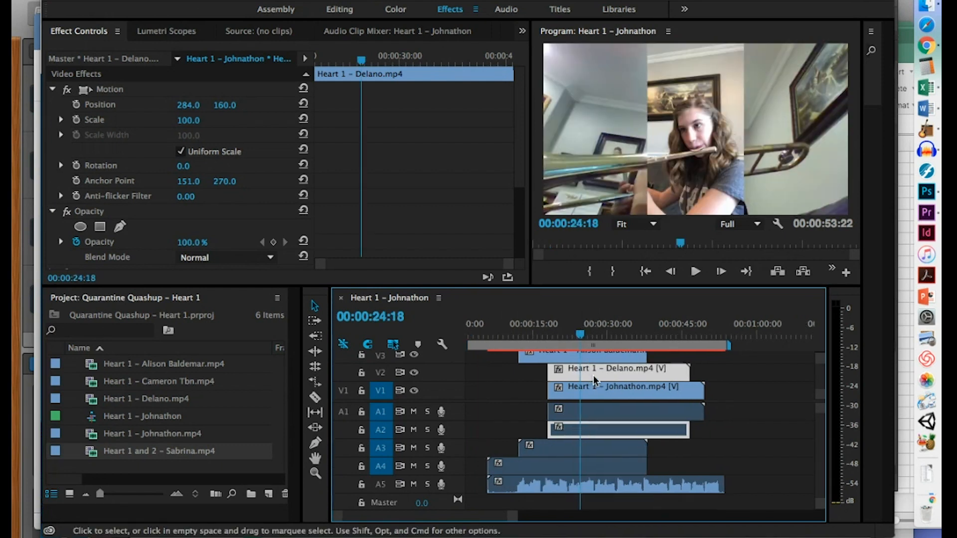
{"action": "key", "text": "equal"}
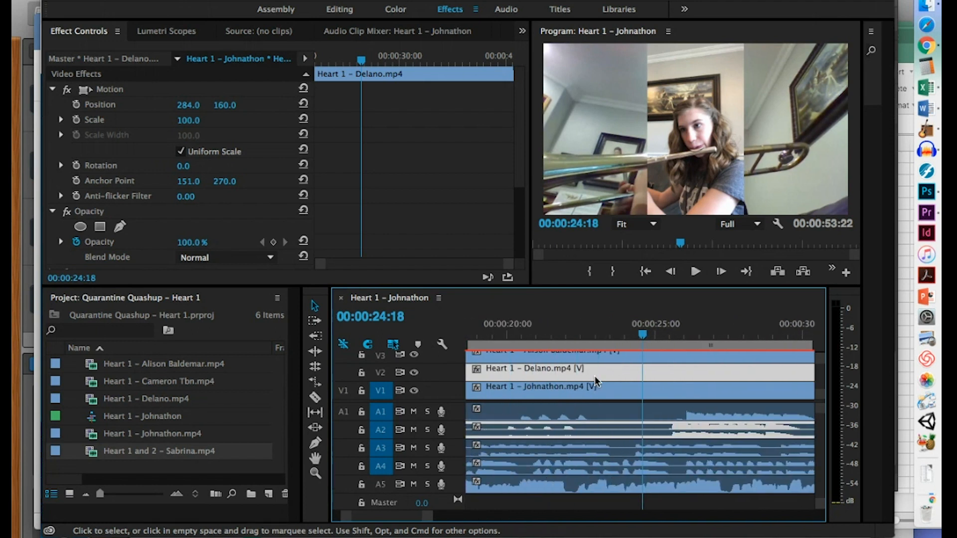
{"action": "left_click", "coordinate": [498, 334]}
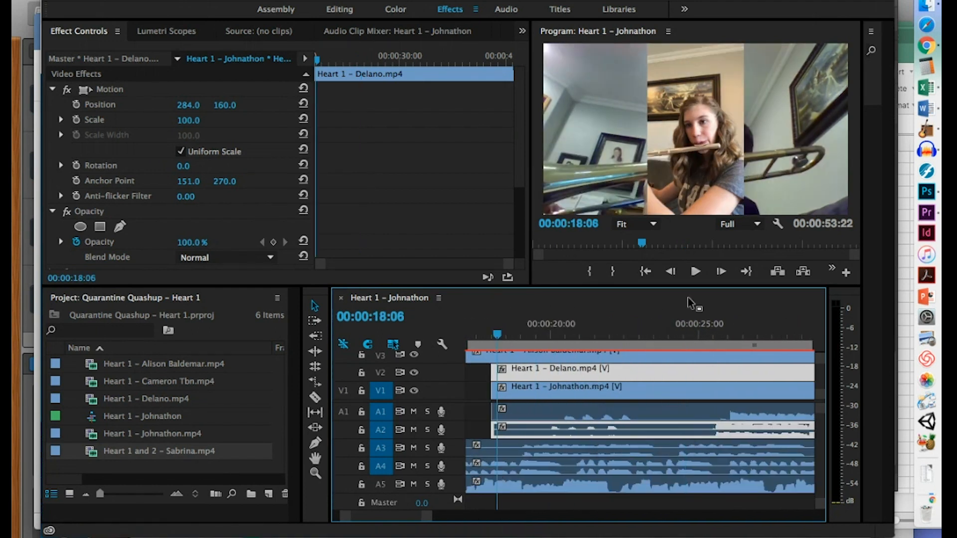
{"action": "left_click", "coordinate": [722, 273]}
{"action": "left_click", "coordinate": [722, 273]}
{"action": "left_click", "coordinate": [722, 273]}
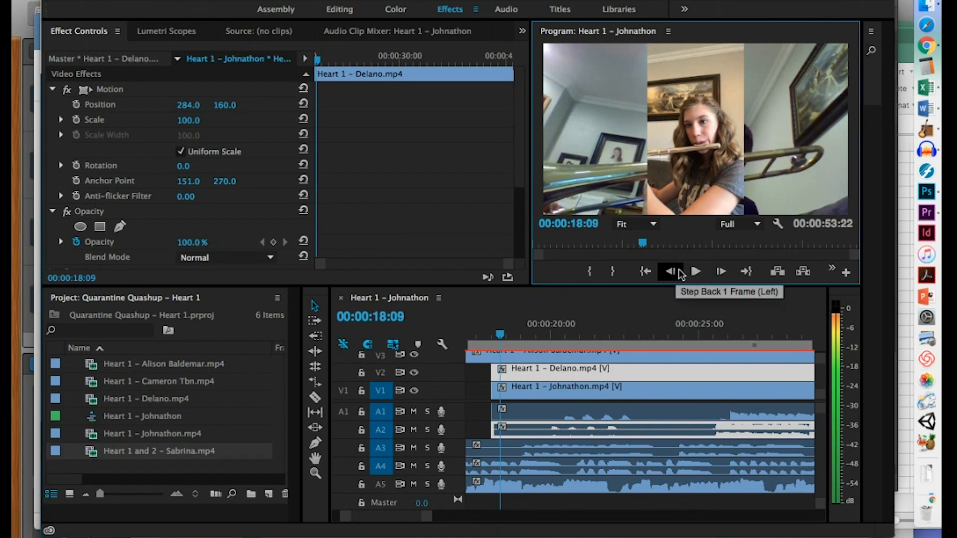
{"action": "left_click_drag", "start_coordinate": [508, 376], "coordinate": [530, 369]}
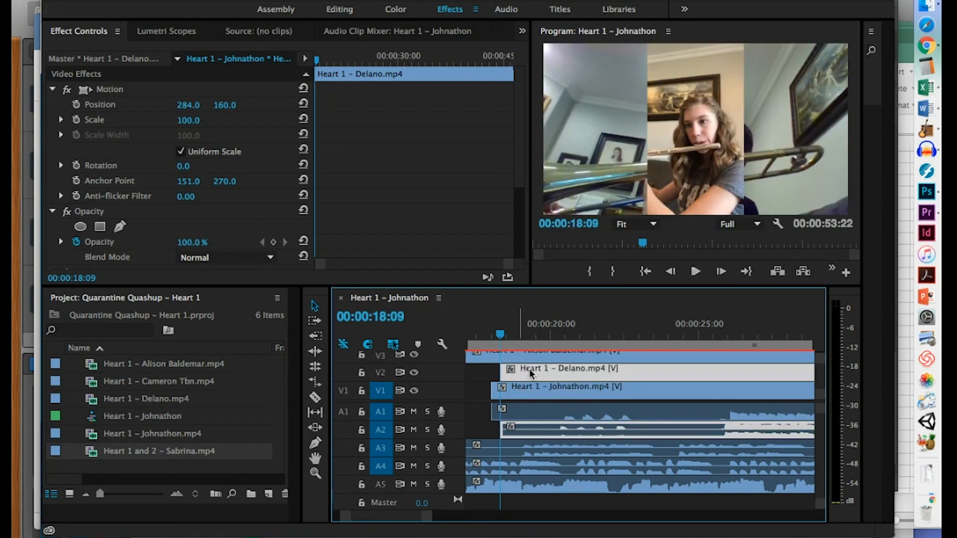
- Nudge the V2 clip a few frames later so it starts at 00:00:18:15
{"action": "left_click", "coordinate": [721, 272]}
{"action": "left_click", "coordinate": [721, 271]}
{"action": "left_click", "coordinate": [721, 271]}
{"action": "left_click", "coordinate": [721, 272]}
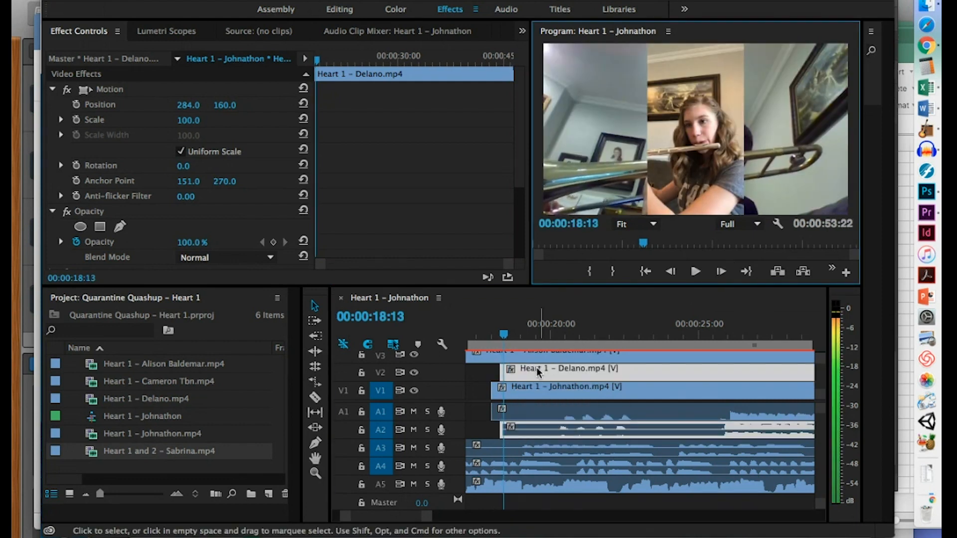
{"action": "left_click_drag", "start_coordinate": [528, 371], "coordinate": [528, 375]}
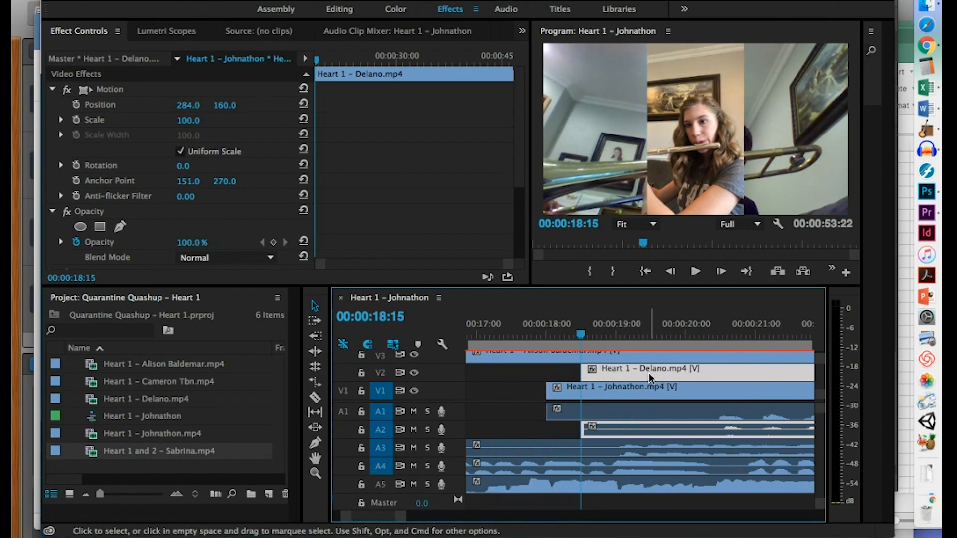
- Place the playhead at 00:00:20:14, where the first short notes begin, and solo audio tracks A1 and A2
{"action": "scroll", "coordinate": [649, 374], "scroll_direction": "right", "scroll_amount": 3}
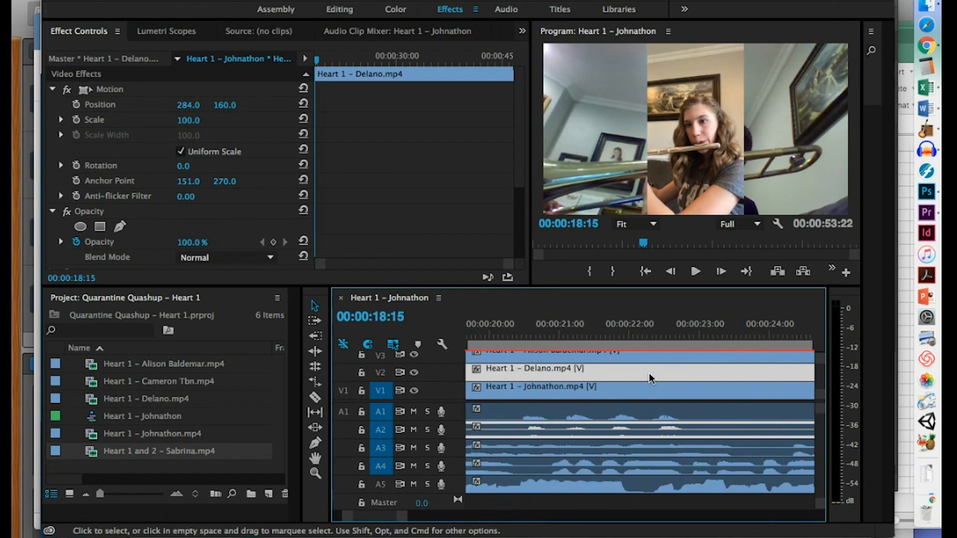
{"action": "key", "text": "minus"}
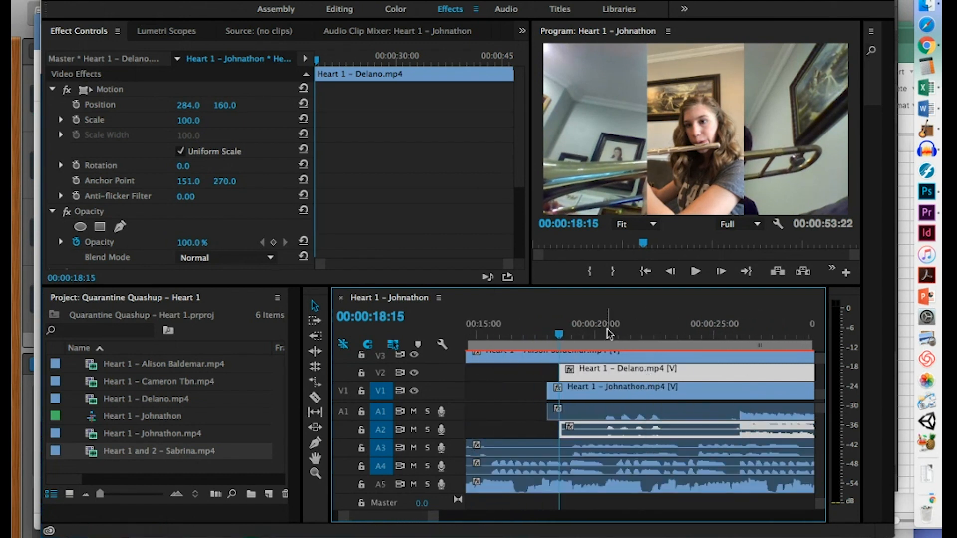
{"action": "left_click", "coordinate": [607, 333]}
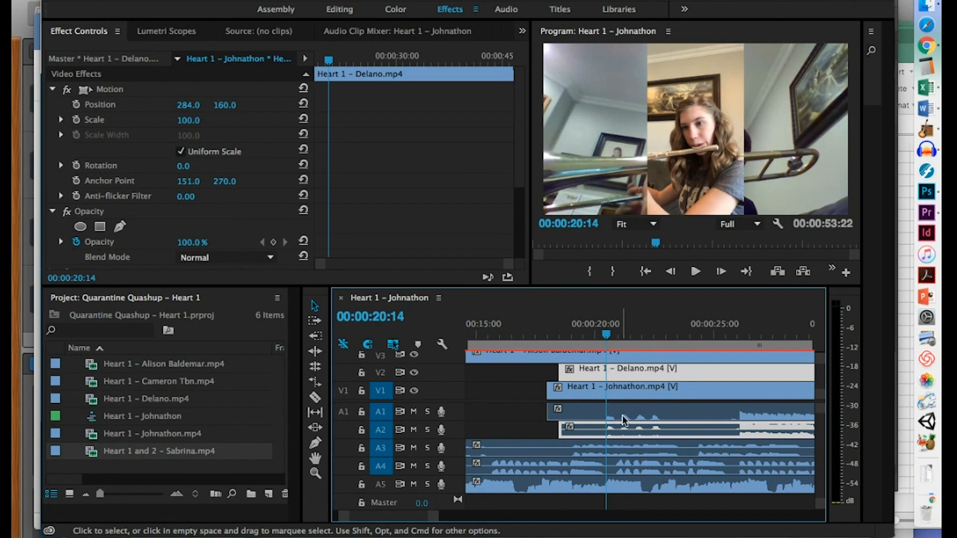
{"action": "left_click_drag", "start_coordinate": [428, 415], "coordinate": [427, 429]}
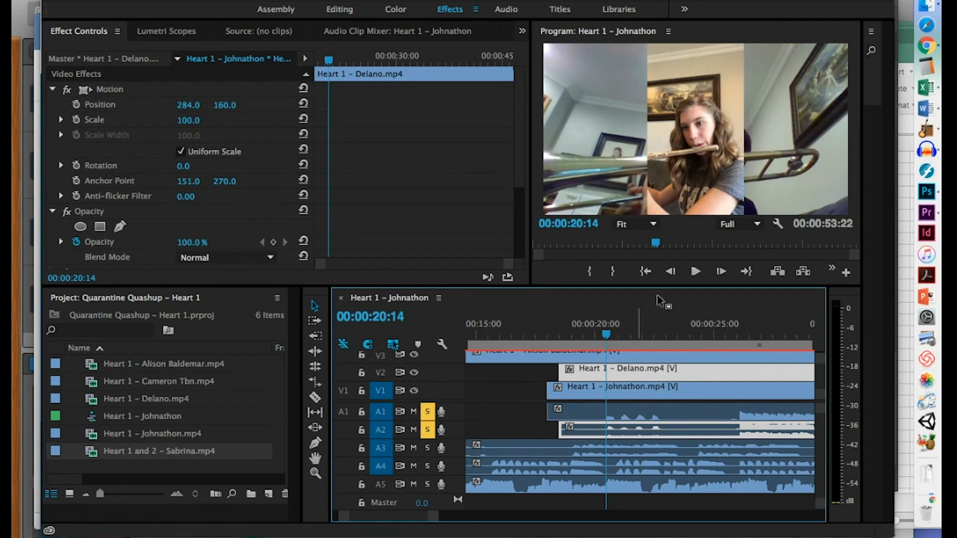
- Play the soloed A1 and A2 audio from 00:00:20:14 and return the playhead to 00:00:20:10
{"action": "left_click", "coordinate": [691, 272]}
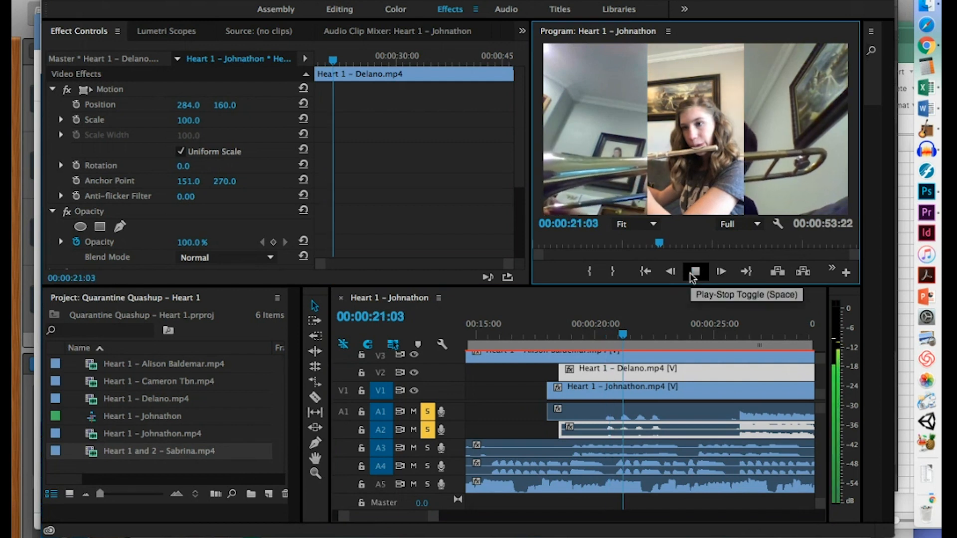
{"action": "left_click", "coordinate": [690, 272]}
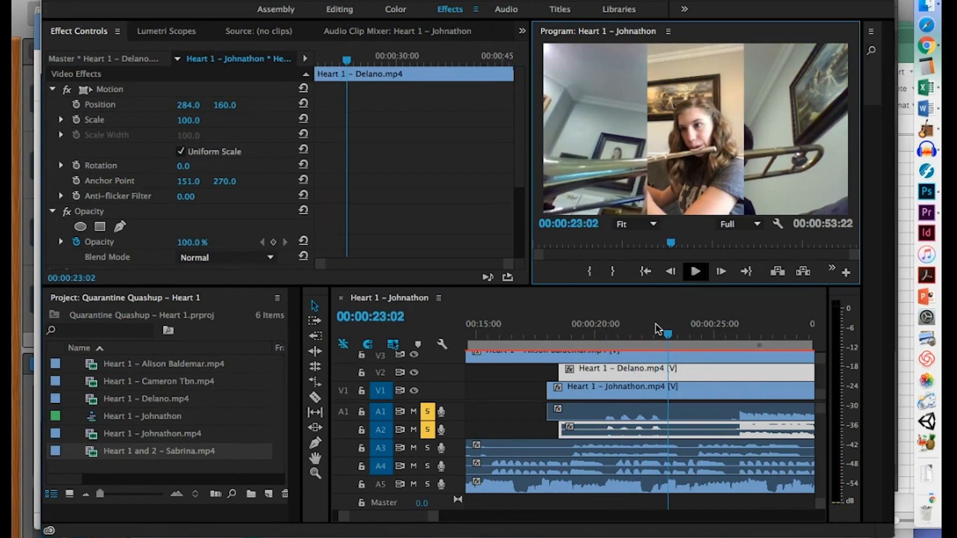
{"action": "left_click", "coordinate": [603, 332]}
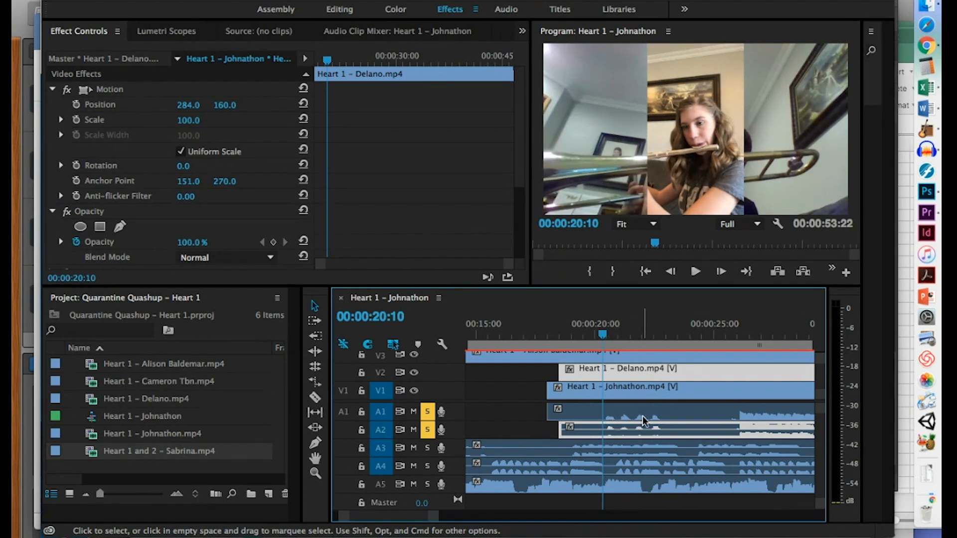
- Place the playhead at 00:00:25:26, where the sustained notes begin, and turn off solo on audio tracks A1 and A2
{"action": "left_click", "coordinate": [735, 333]}
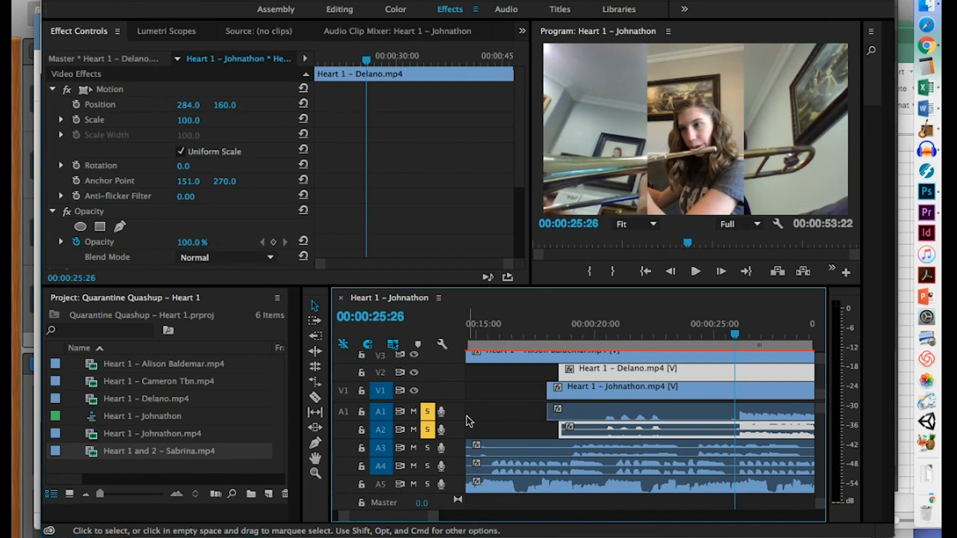
{"action": "left_click", "coordinate": [427, 412]}
{"action": "left_click", "coordinate": [427, 429]}
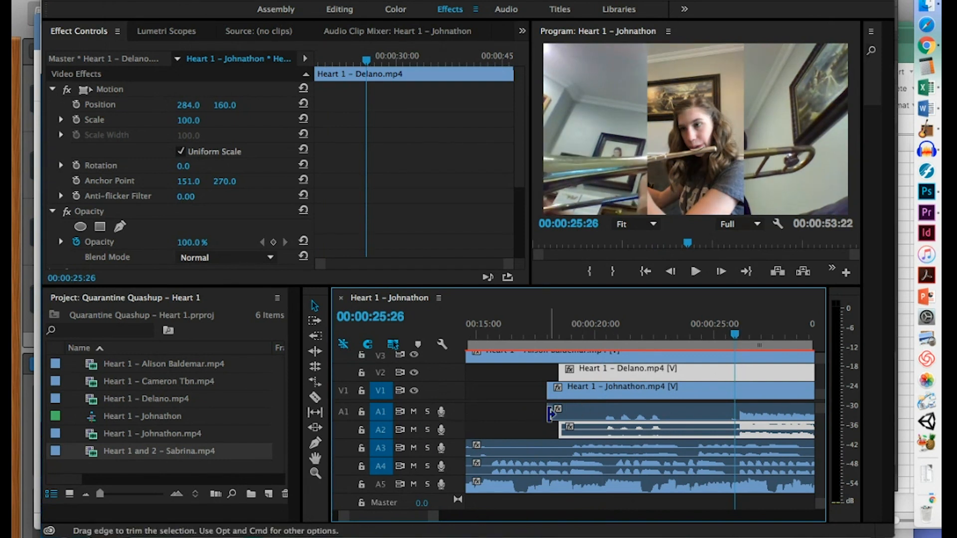
- Set the playhead to 00:00:19:01 and move the V3 clip later on the timeline so it starts there
{"action": "scroll", "coordinate": [658, 378], "scroll_direction": "up", "scroll_amount": 1}
{"action": "left_click", "coordinate": [656, 372]}
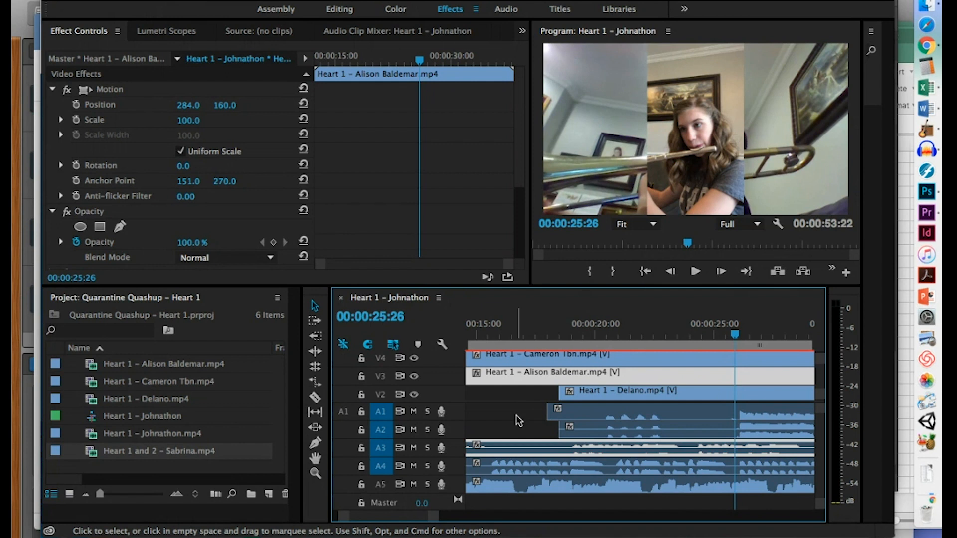
{"action": "scroll", "coordinate": [516, 416], "scroll_direction": "down", "scroll_amount": 4}
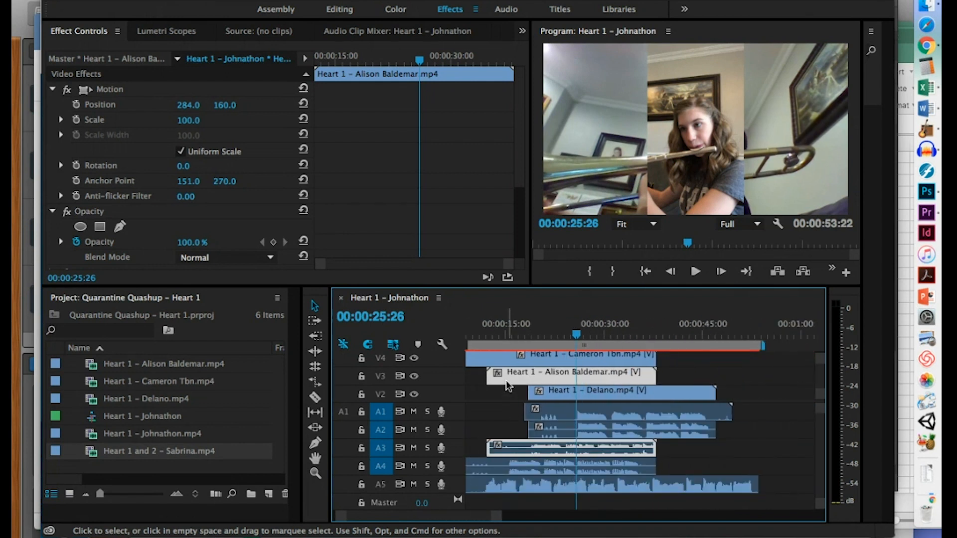
{"action": "left_click_drag", "start_coordinate": [506, 381], "coordinate": [561, 374]}
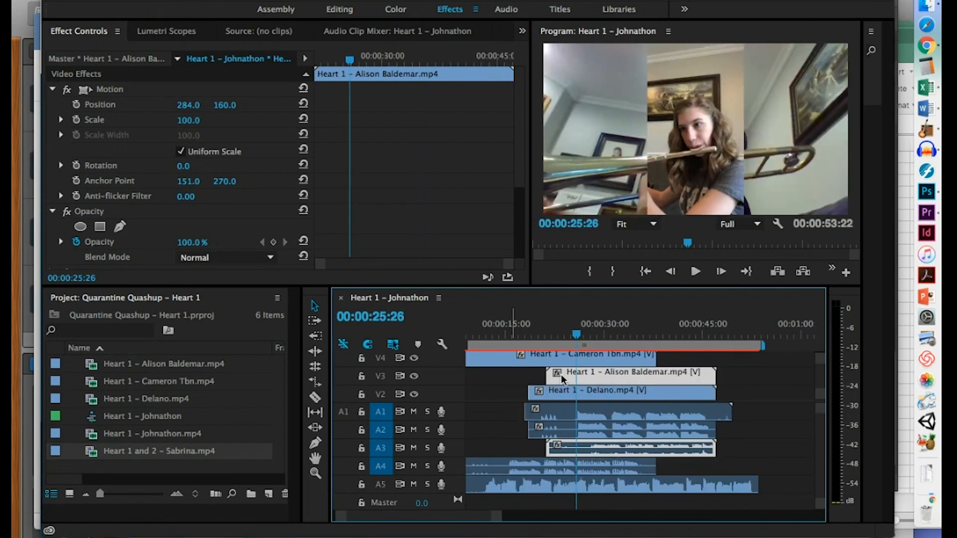
{"action": "left_click", "coordinate": [532, 325]}
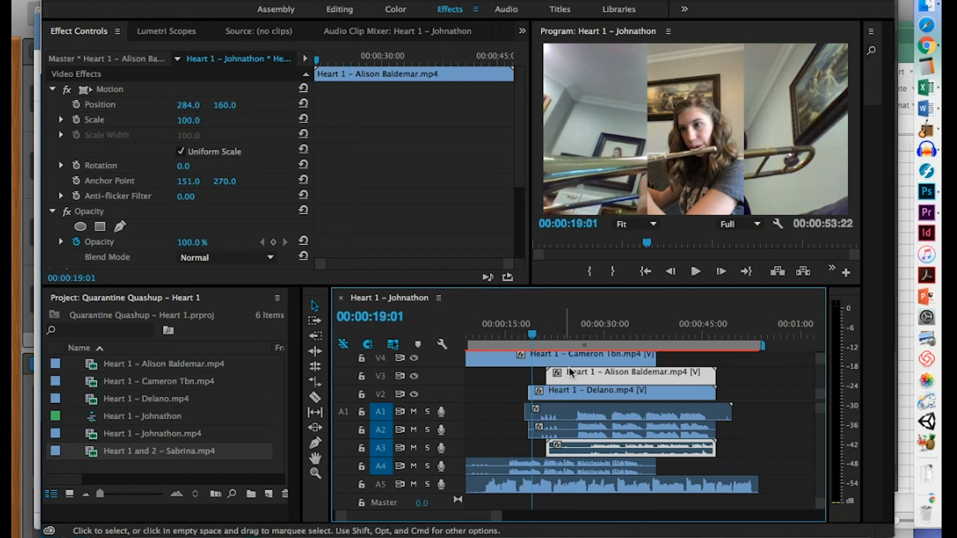
{"action": "mouse_move", "coordinate": [570, 375]}
{"action": "left_mouse_down"}
{"action": "mouse_move", "coordinate": [552, 375]}
{"action": "mouse_move", "coordinate": [563, 380]}
{"action": "left_mouse_up"}
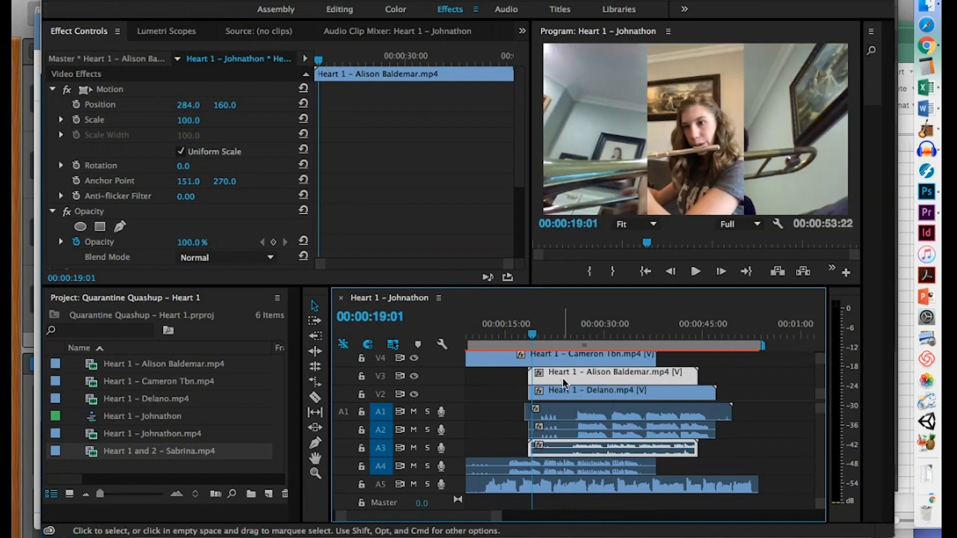
{"action": "scroll", "coordinate": [563, 372], "scroll_direction": "up", "scroll_amount": 5, "text": "alt"}
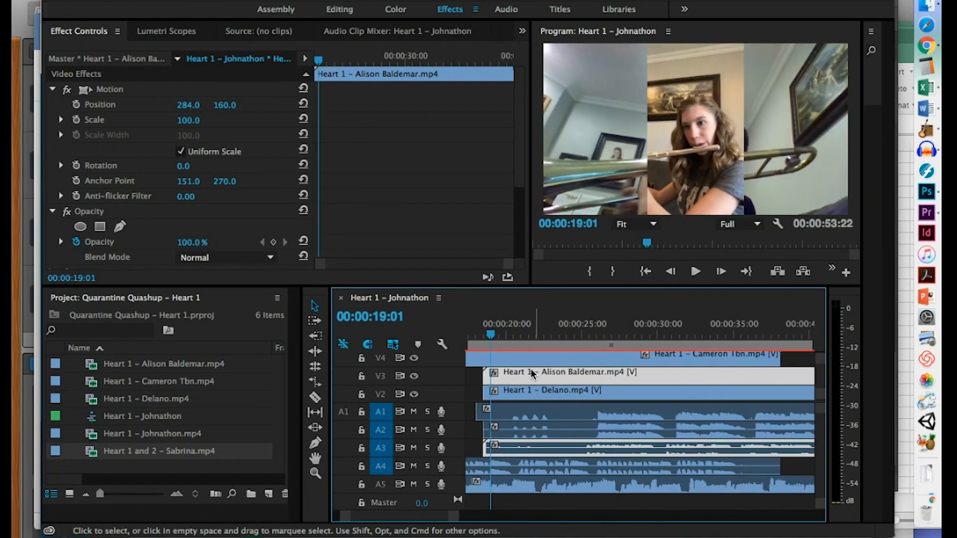
{"action": "left_click_drag", "start_coordinate": [518, 372], "coordinate": [524, 372]}
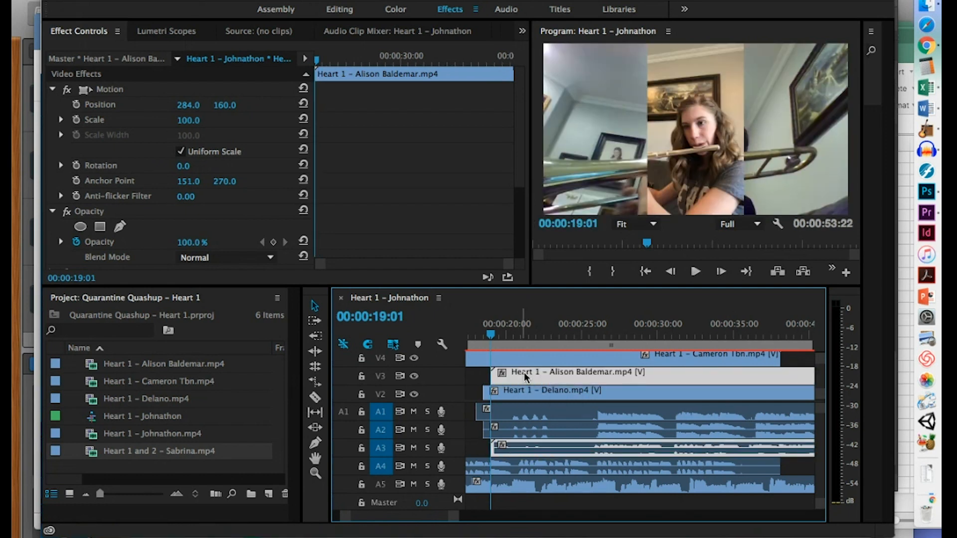
- Advance the playhead frame by frame to 00:00:19:06 and move the start of the V3 clip to it
{"action": "left_click", "coordinate": [722, 271]}
{"action": "left_click", "coordinate": [721, 271]}
{"action": "left_click", "coordinate": [721, 271]}
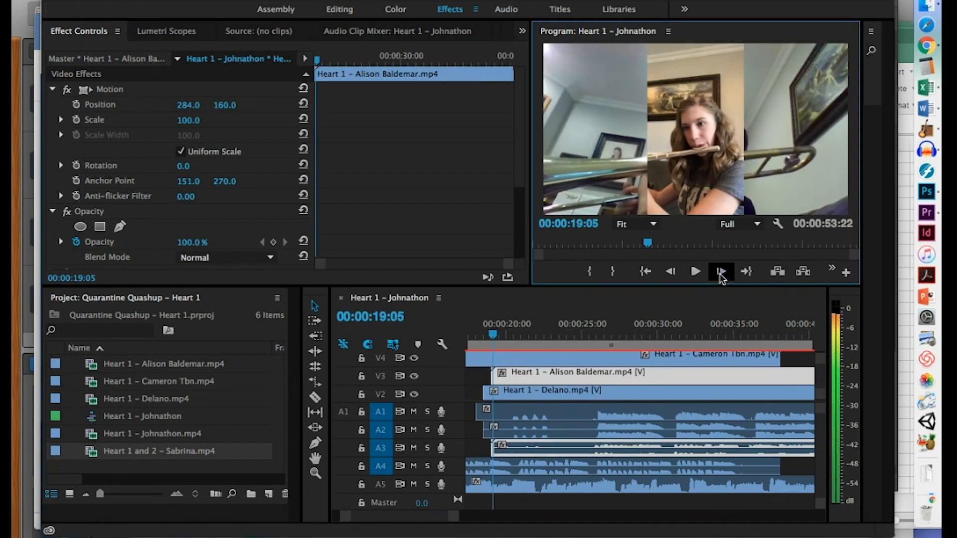
{"action": "left_click", "coordinate": [721, 271]}
{"action": "left_click", "coordinate": [721, 271]}
{"action": "left_click_drag", "start_coordinate": [536, 374], "coordinate": [540, 374]}
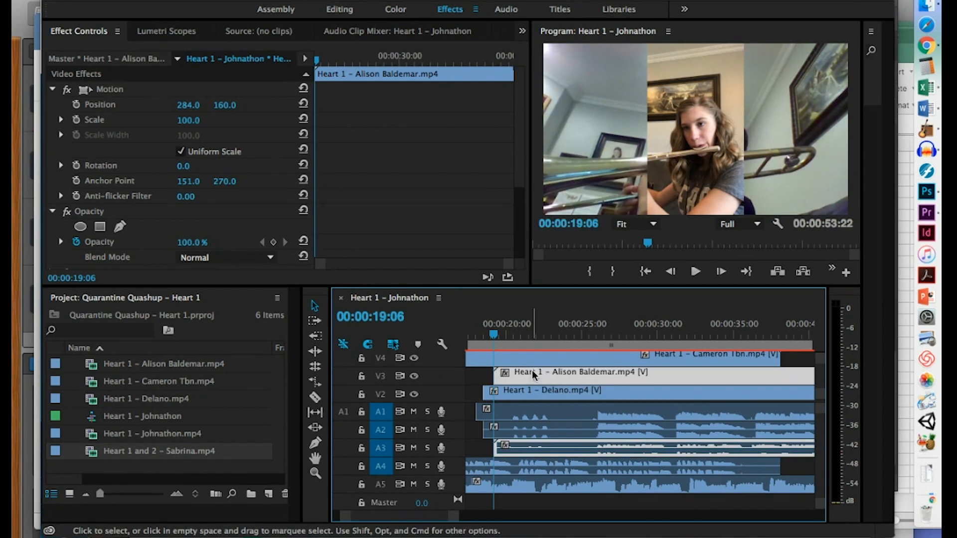
{"action": "mouse_move", "coordinate": [536, 374]}
{"action": "left_mouse_down"}
{"action": "mouse_move", "coordinate": [554, 382]}
{"action": "mouse_move", "coordinate": [542, 377]}
{"action": "left_mouse_up"}
{"action": "mouse_move", "coordinate": [533, 375]}
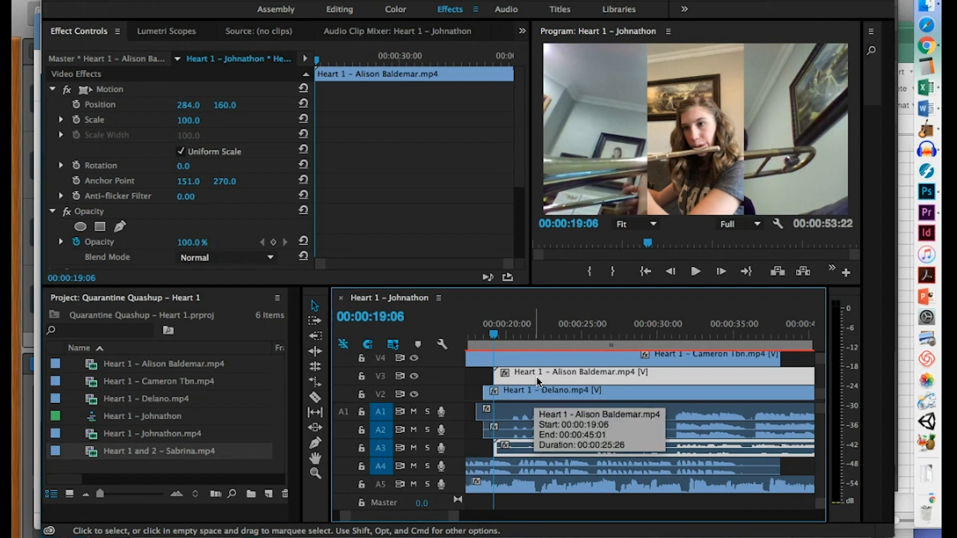
- Compare the A1, A2 and A3 waveforms at the phrase starts near 00:00:26, 00:00:31:08 and 00:00:36:04
{"action": "left_click", "coordinate": [596, 333]}
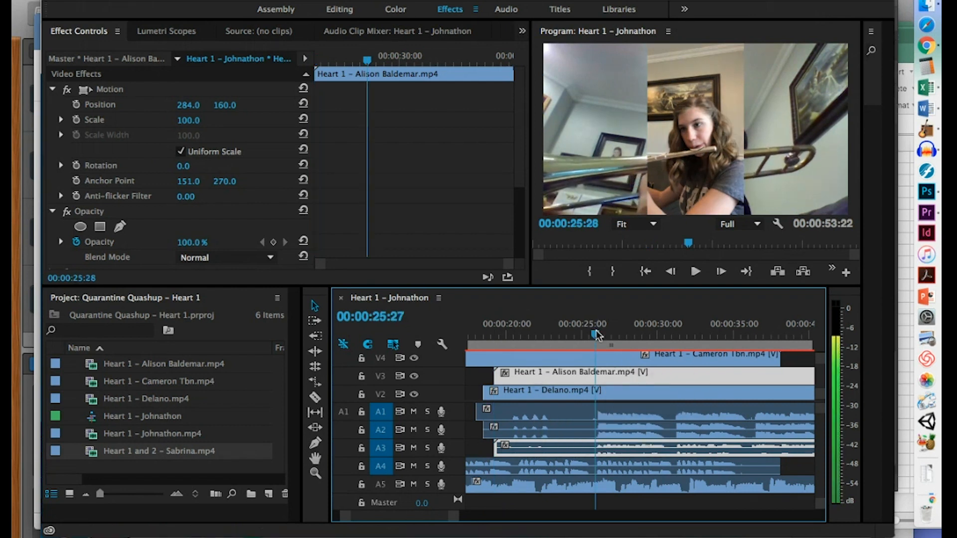
{"action": "scroll", "coordinate": [563, 444], "scroll_direction": "right", "scroll_amount": 3}
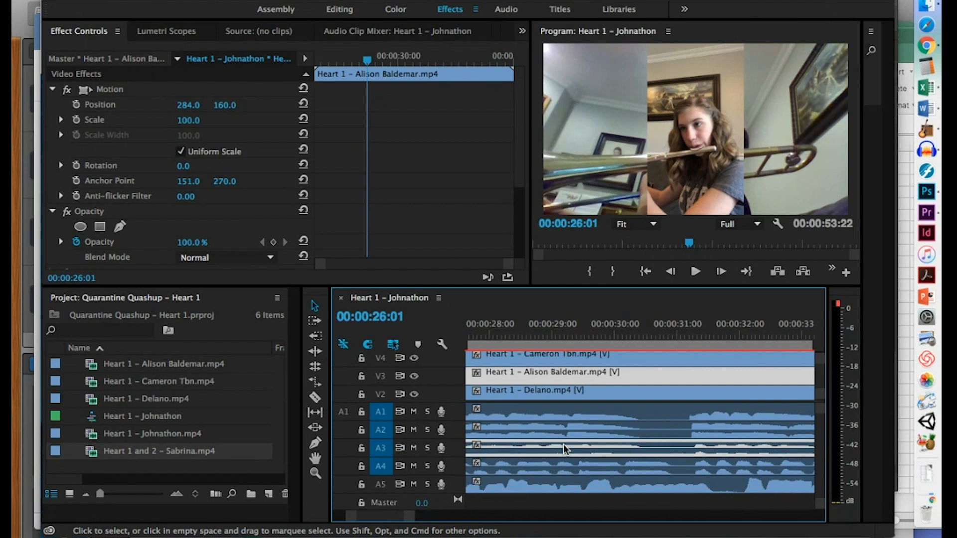
{"action": "left_click", "coordinate": [630, 333]}
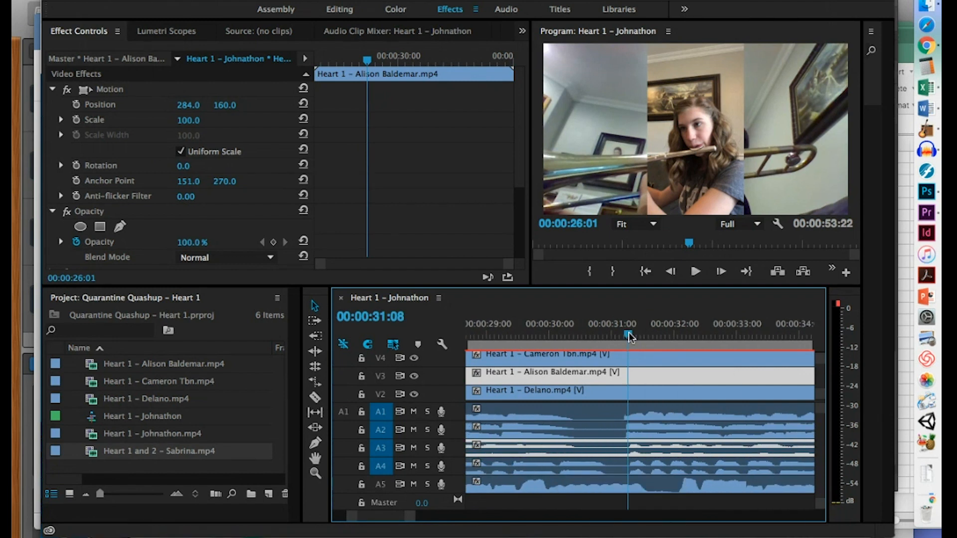
{"action": "scroll", "coordinate": [656, 409], "scroll_direction": "right", "scroll_amount": 2}
{"action": "scroll", "coordinate": [655, 410], "scroll_direction": "right", "scroll_amount": 2}
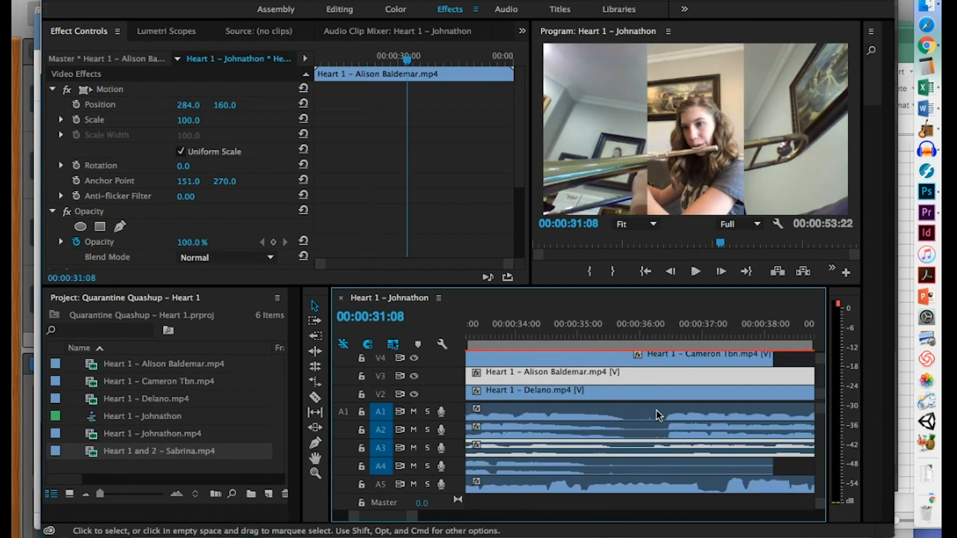
{"action": "left_click", "coordinate": [649, 332]}
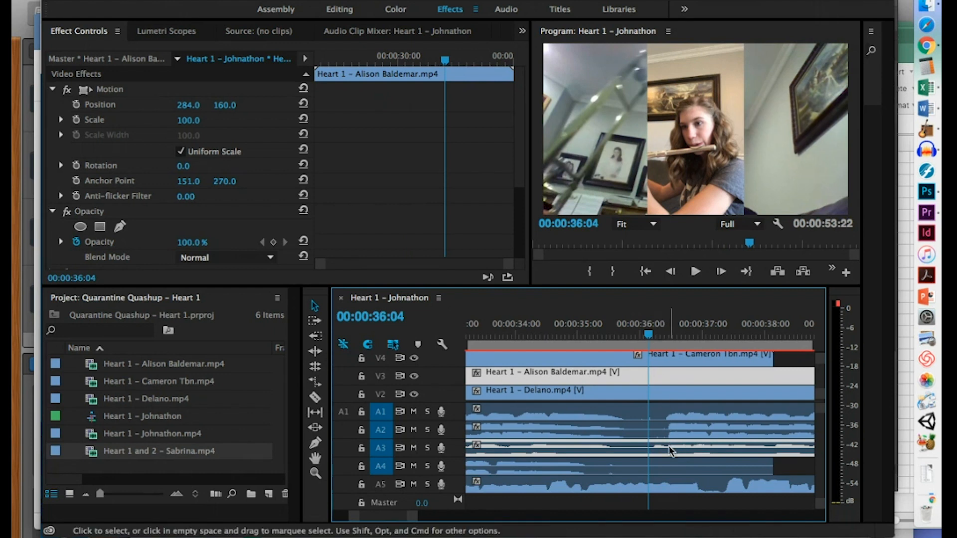
- Select the V4 clip and place the playhead at 00:00:26:00, just before the sustained notes begin
{"action": "scroll", "coordinate": [599, 449], "scroll_direction": "down", "scroll_amount": 1}
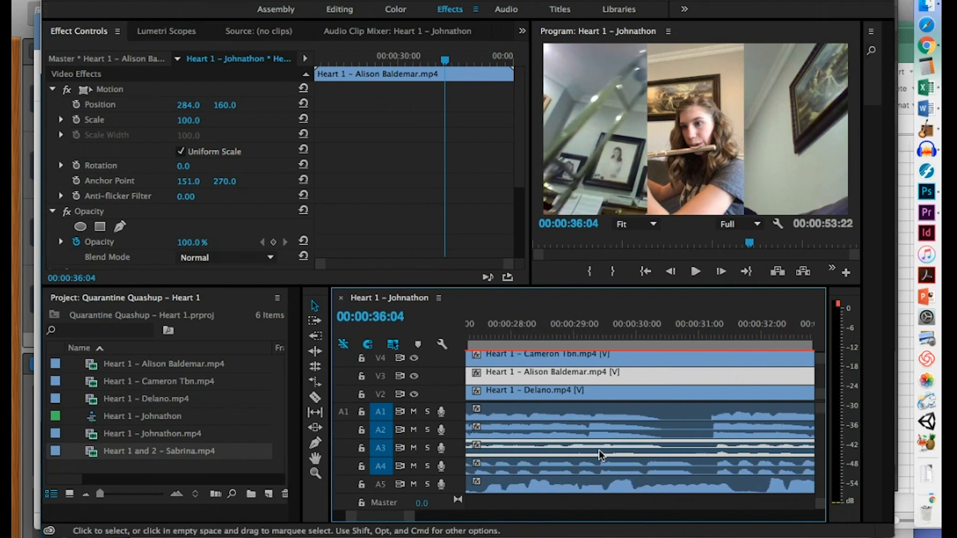
{"action": "scroll", "coordinate": [599, 449], "scroll_direction": "left", "scroll_amount": 4}
{"action": "scroll", "coordinate": [599, 450], "scroll_direction": "left", "scroll_amount": 1}
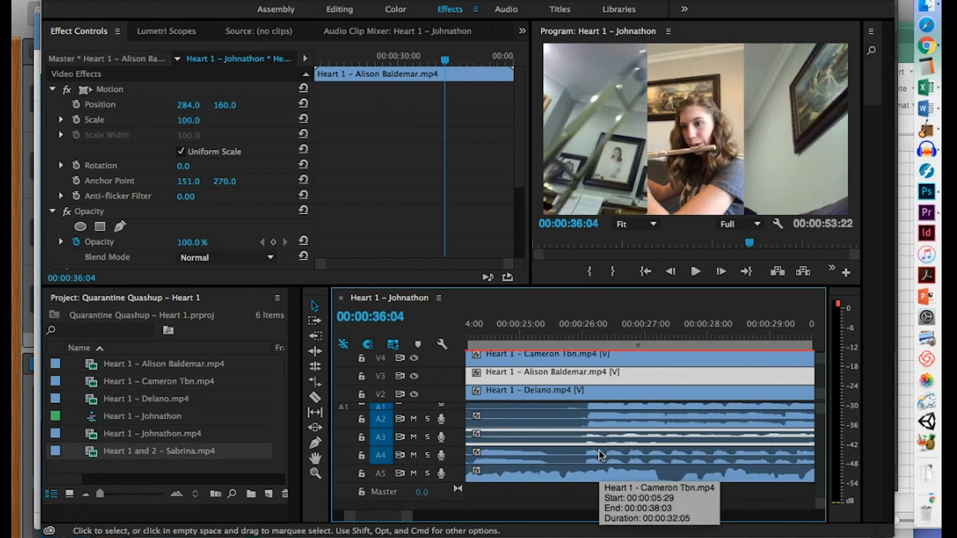
{"action": "left_click", "coordinate": [591, 457]}
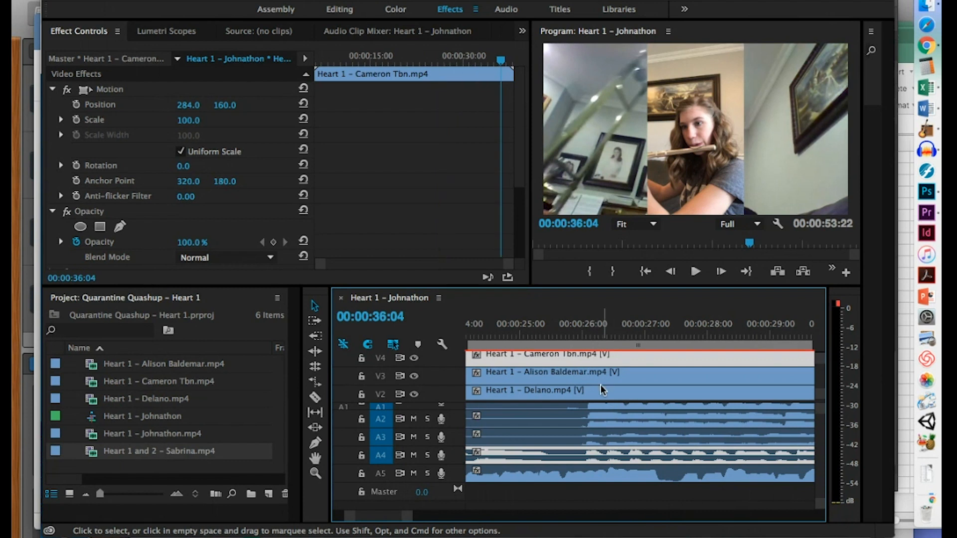
{"action": "left_click", "coordinate": [583, 333]}
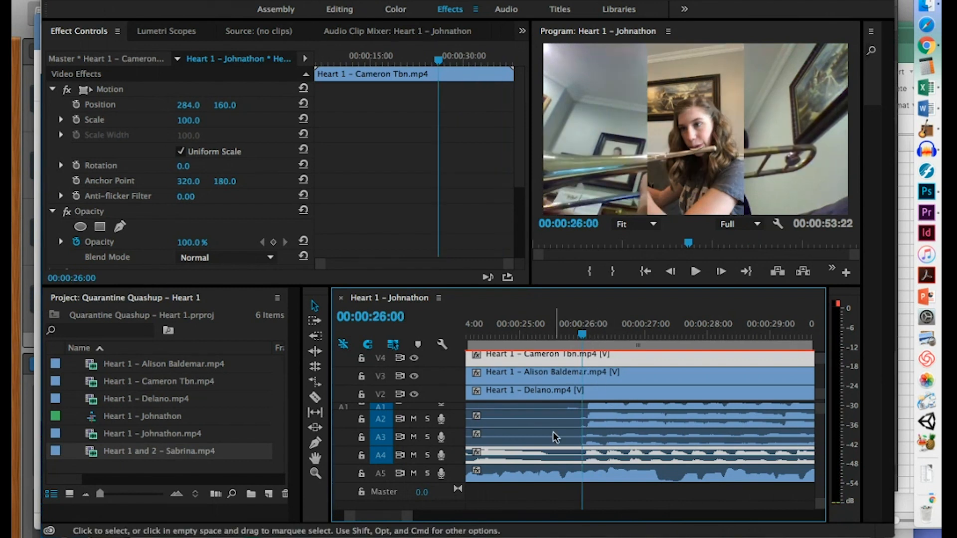
- Move the V4 clip later, trim its beginning and shift it to start at 00:00:18:00, matching its notes to the playhead
{"action": "scroll", "coordinate": [553, 432], "scroll_direction": "down", "scroll_amount": 5}
{"action": "scroll", "coordinate": [553, 432], "scroll_direction": "up", "scroll_amount": 3}
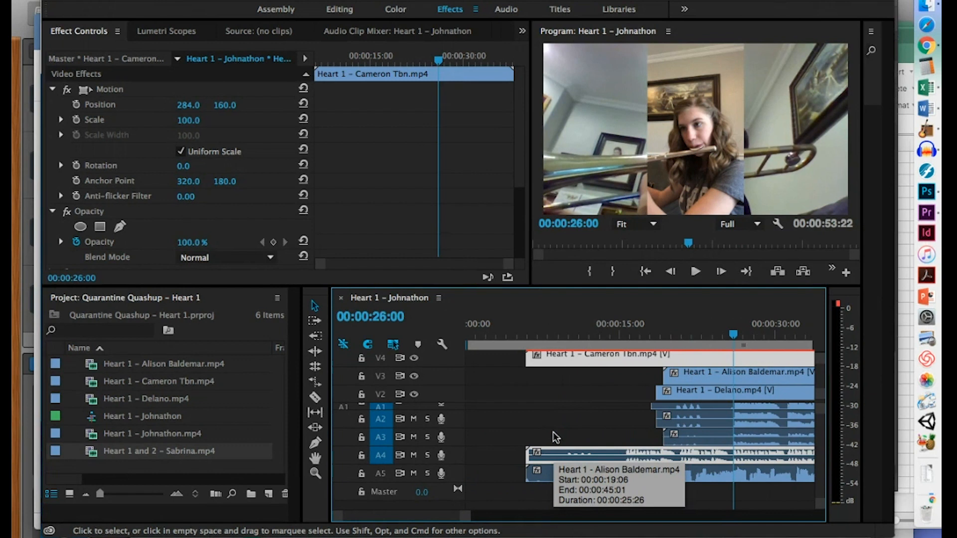
{"action": "left_click_drag", "start_coordinate": [559, 360], "coordinate": [632, 375]}
{"action": "scroll", "coordinate": [633, 376], "scroll_direction": "down", "scroll_amount": 3}
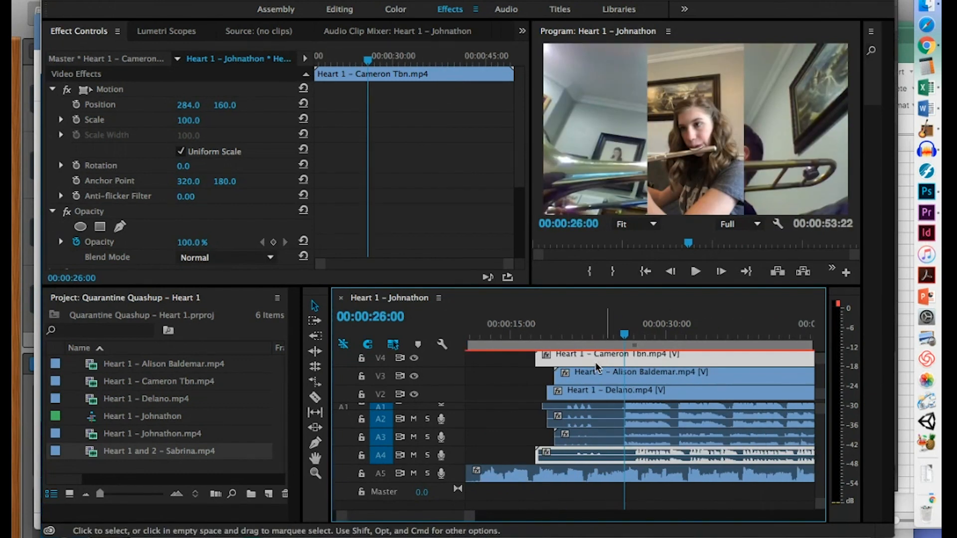
{"action": "left_click", "coordinate": [539, 360]}
{"action": "left_click_drag", "start_coordinate": [540, 359], "coordinate": [566, 357]}
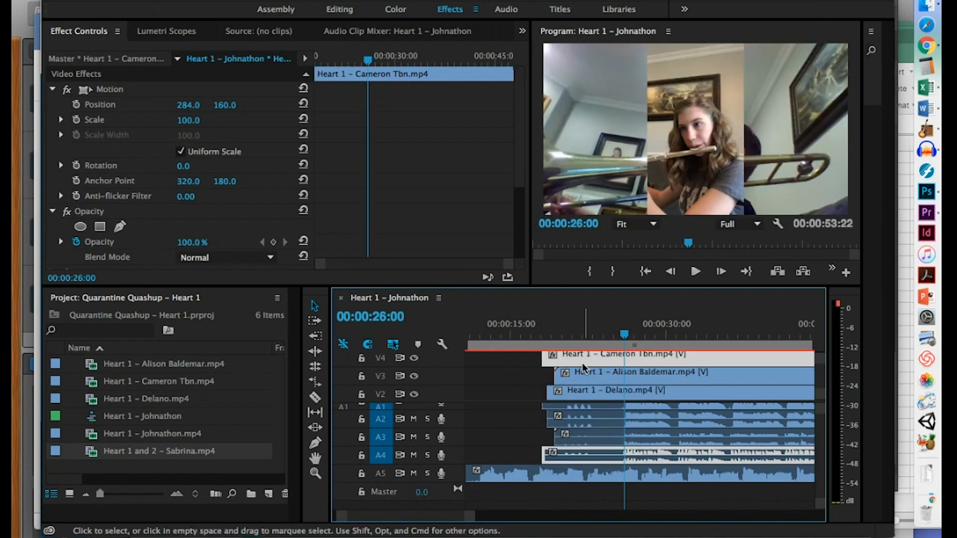
- Place the playhead at 00:00:18:03, advance it a few frames and move the start of the V4 clip to it
{"action": "scroll", "coordinate": [582, 363], "scroll_direction": "up", "scroll_amount": 5}
{"action": "scroll", "coordinate": [582, 363], "scroll_direction": "left", "scroll_amount": 2}
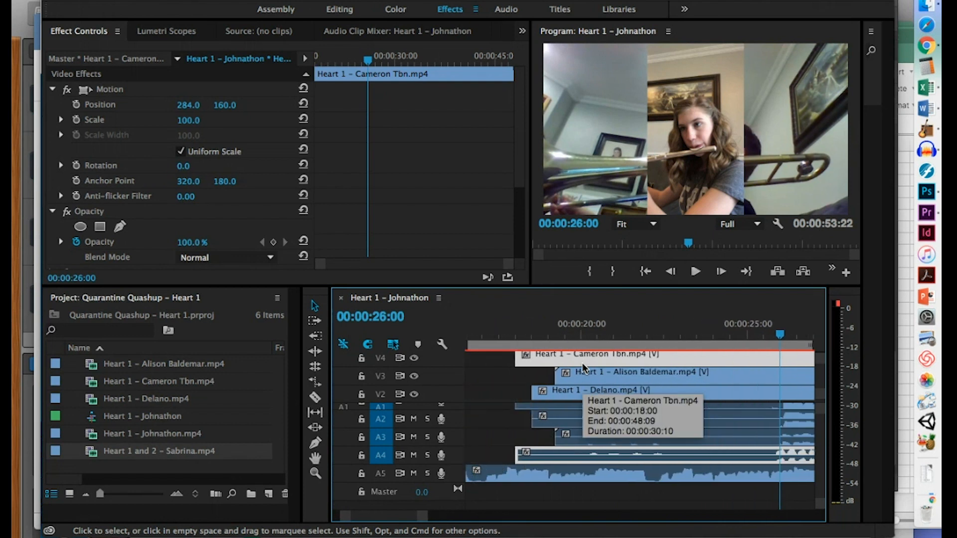
{"action": "left_click", "coordinate": [518, 331]}
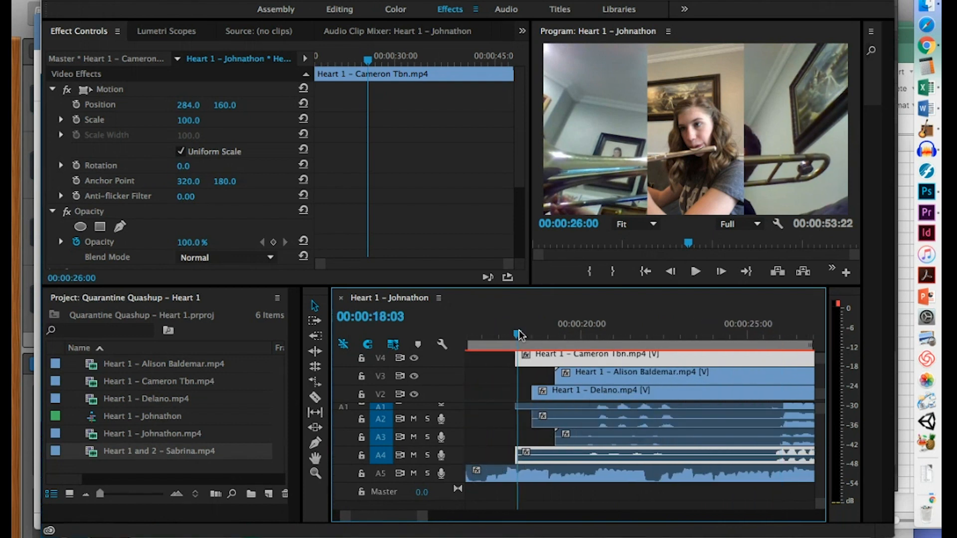
{"action": "left_click", "coordinate": [721, 271]}
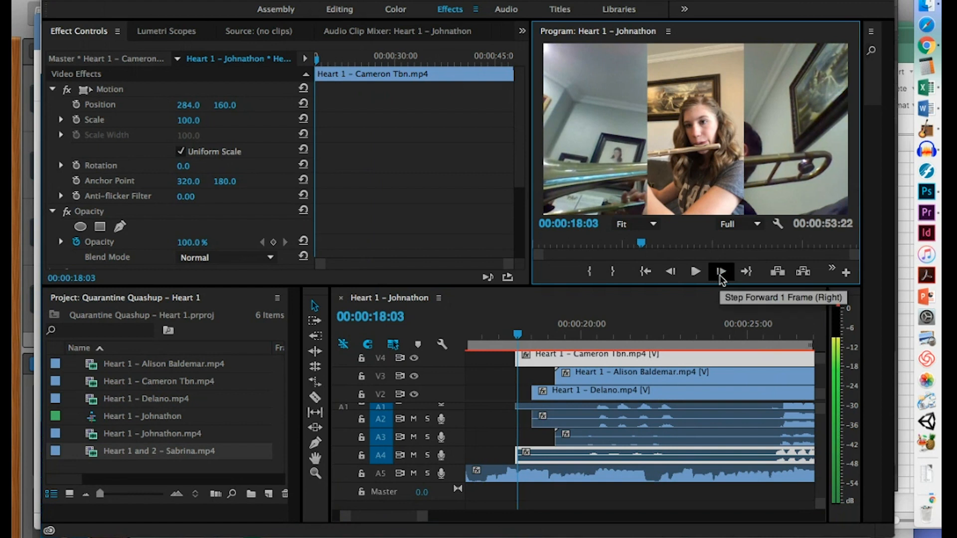
{"action": "left_click", "coordinate": [721, 272]}
{"action": "left_click", "coordinate": [721, 271]}
{"action": "left_click_drag", "start_coordinate": [610, 350], "coordinate": [604, 356]}
- With the playhead at 00:00:26:02, select the V5 clip and move it later so it starts with the V3 clip at about 00:00:19
{"action": "scroll", "coordinate": [605, 357], "scroll_direction": "right", "scroll_amount": 5}
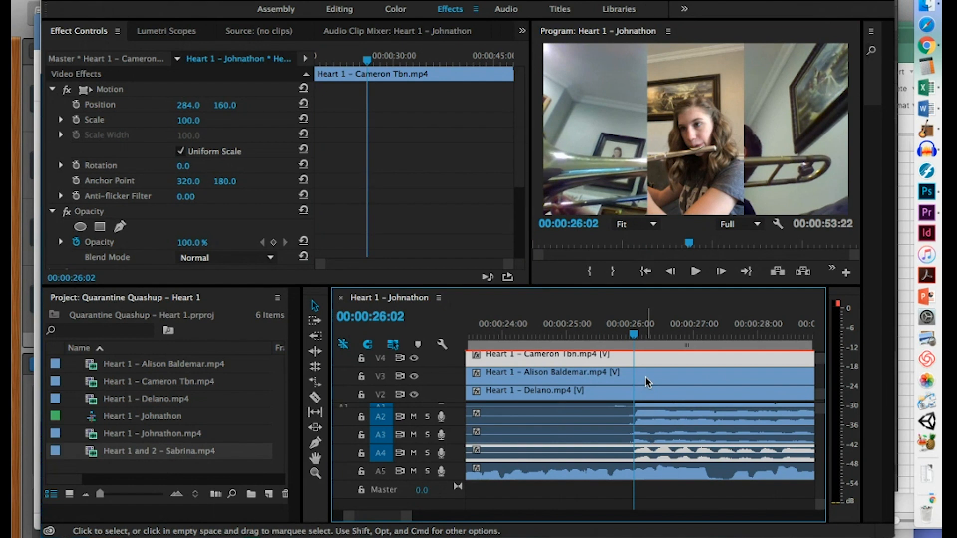
{"action": "scroll", "coordinate": [645, 377], "scroll_direction": "up", "scroll_amount": 2}
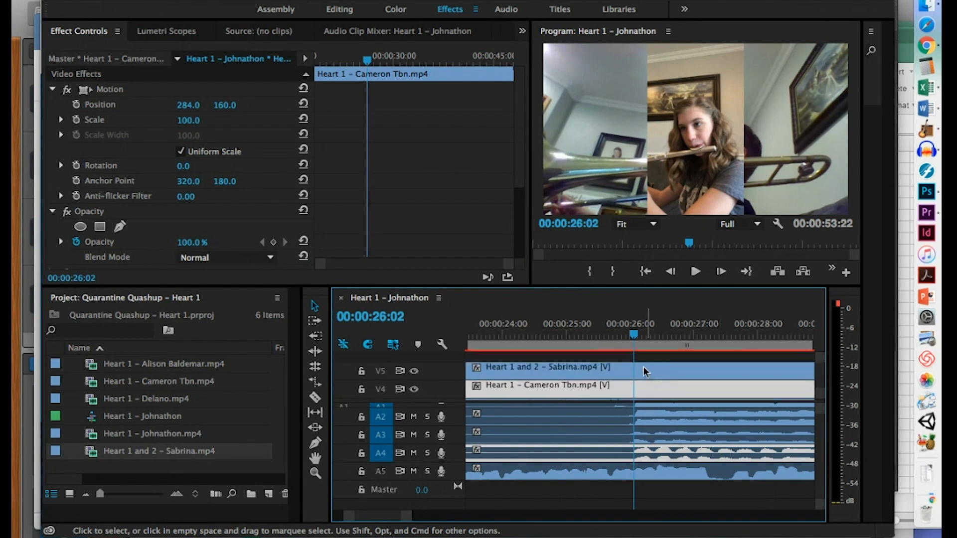
{"action": "left_click", "coordinate": [641, 360]}
{"action": "left_click", "coordinate": [612, 481]}
{"action": "scroll", "coordinate": [611, 481], "scroll_direction": "down", "scroll_amount": 3}
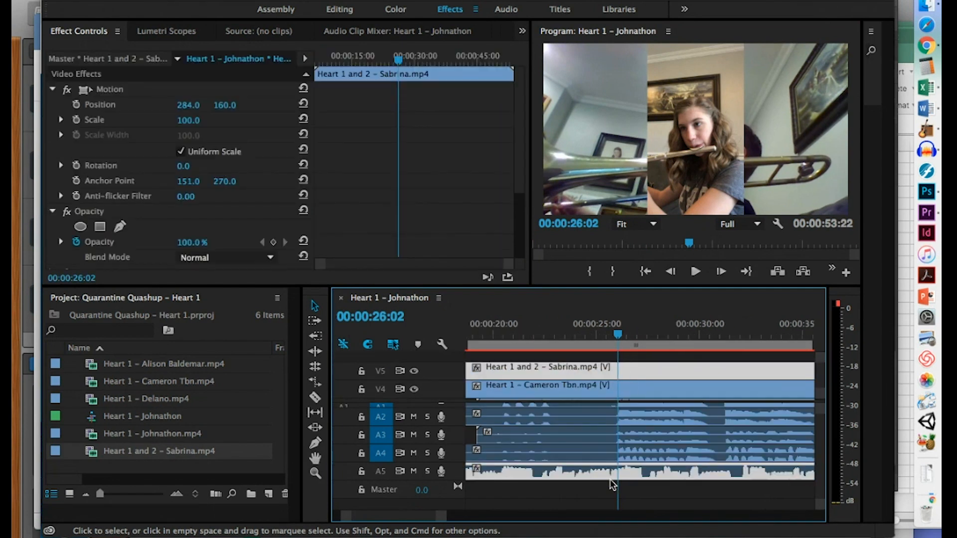
{"action": "left_click_drag", "start_coordinate": [501, 377], "coordinate": [598, 371]}
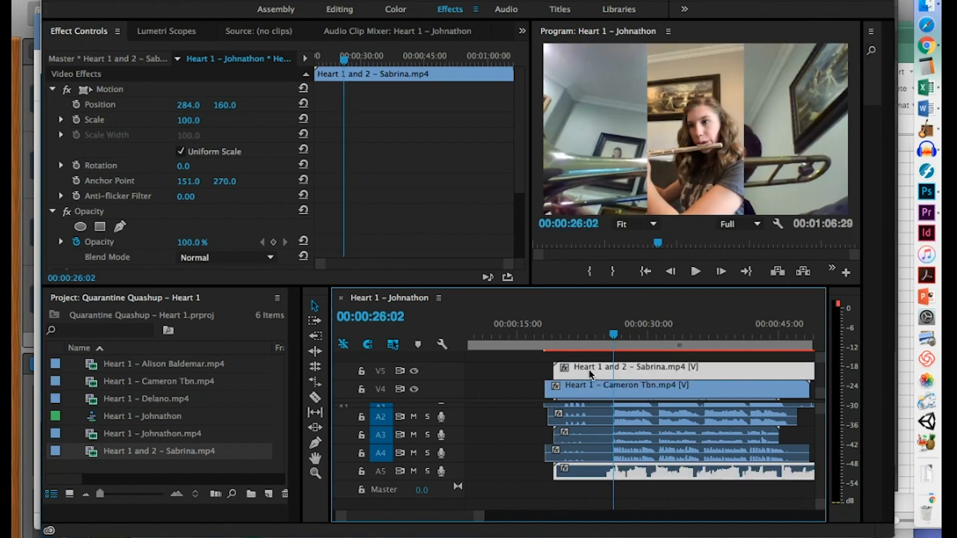
{"action": "scroll", "coordinate": [585, 472], "scroll_direction": "up", "scroll_amount": 3}
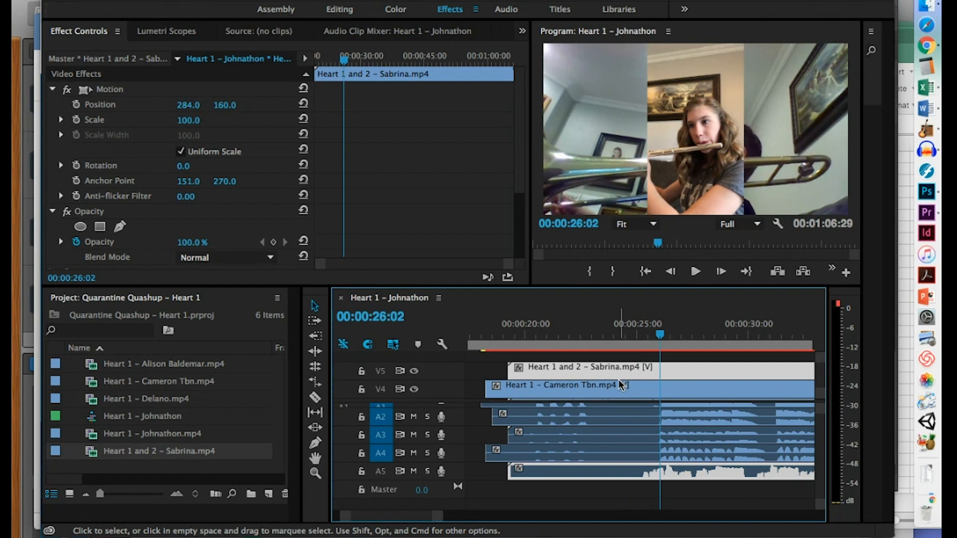
- Move the V5 clip later to start at 00:00:20:00 and compare its waveform with the other tracks
{"action": "left_click_drag", "start_coordinate": [552, 370], "coordinate": [569, 366]}
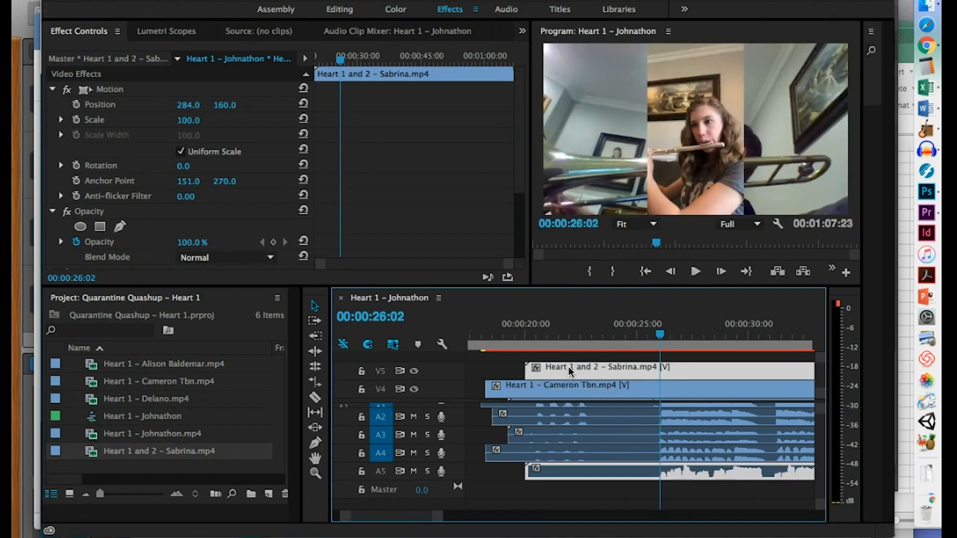
{"action": "scroll", "coordinate": [600, 399], "scroll_direction": "up", "scroll_amount": 2}
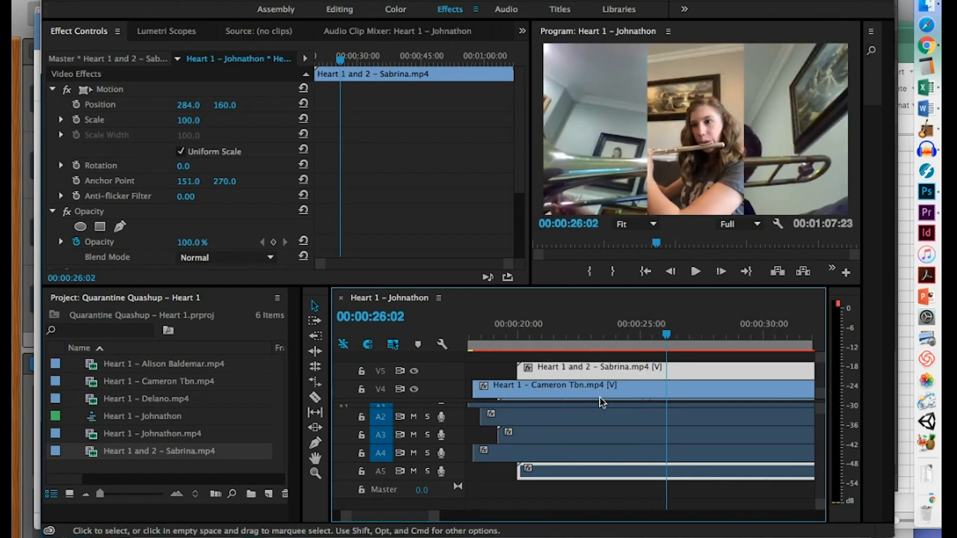
{"action": "scroll", "coordinate": [600, 396], "scroll_direction": "down", "scroll_amount": 5}
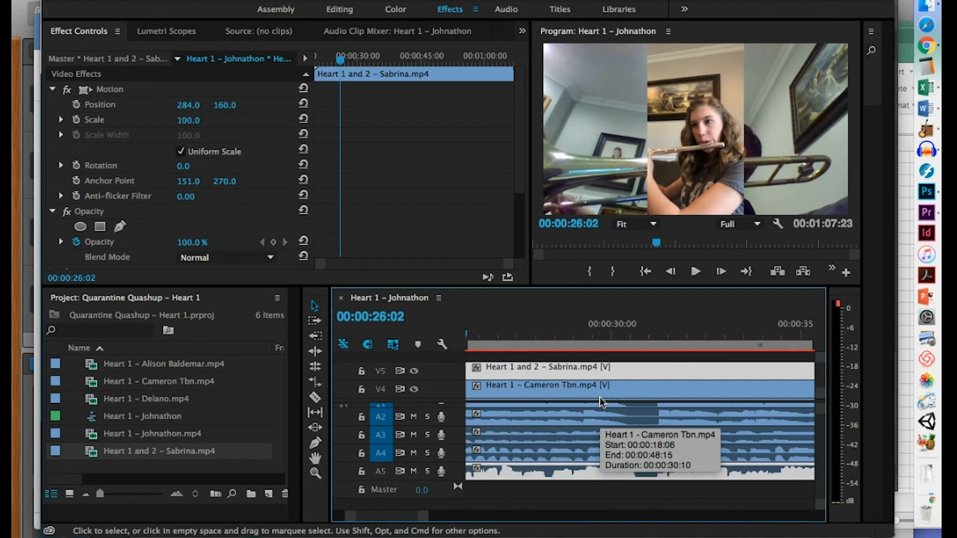
{"action": "scroll", "coordinate": [598, 408], "scroll_direction": "down", "scroll_amount": 2}
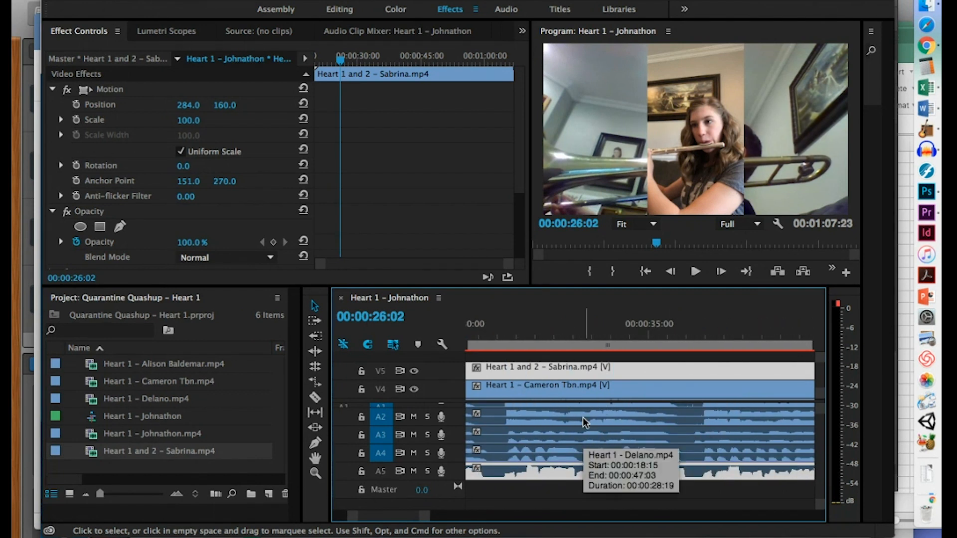
{"action": "scroll", "coordinate": [588, 423], "scroll_direction": "up", "scroll_amount": 2}
{"action": "scroll", "coordinate": [593, 421], "scroll_direction": "up", "scroll_amount": 2}
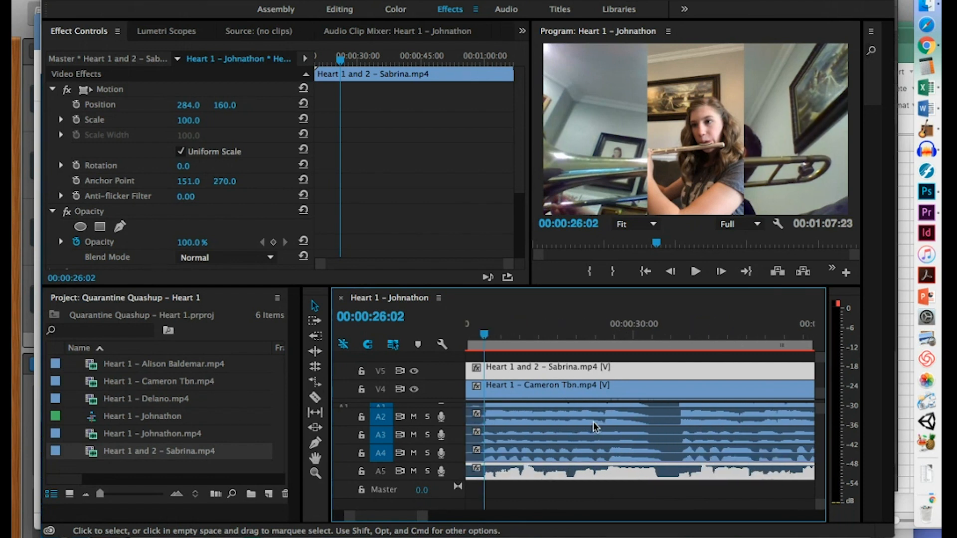
- Play the sequence from 00:00:25:20 to about 00:00:46:05 to check that all the performers are in sync
{"action": "left_click", "coordinate": [556, 333]}
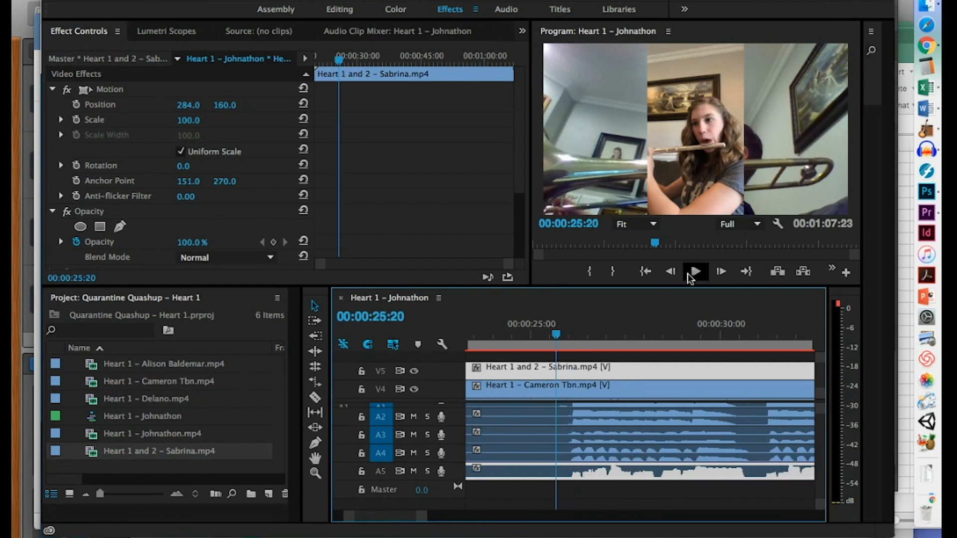
{"action": "left_click", "coordinate": [694, 272]}
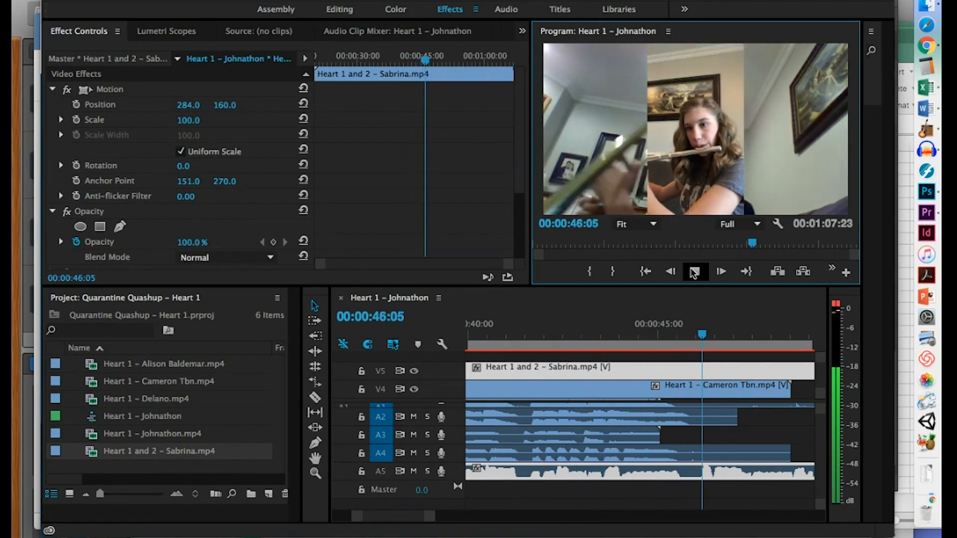
{"action": "left_click", "coordinate": [694, 272]}
- Split the V5 clip at 00:00:45:26 and delete the part after the cut
{"action": "left_click", "coordinate": [683, 336]}
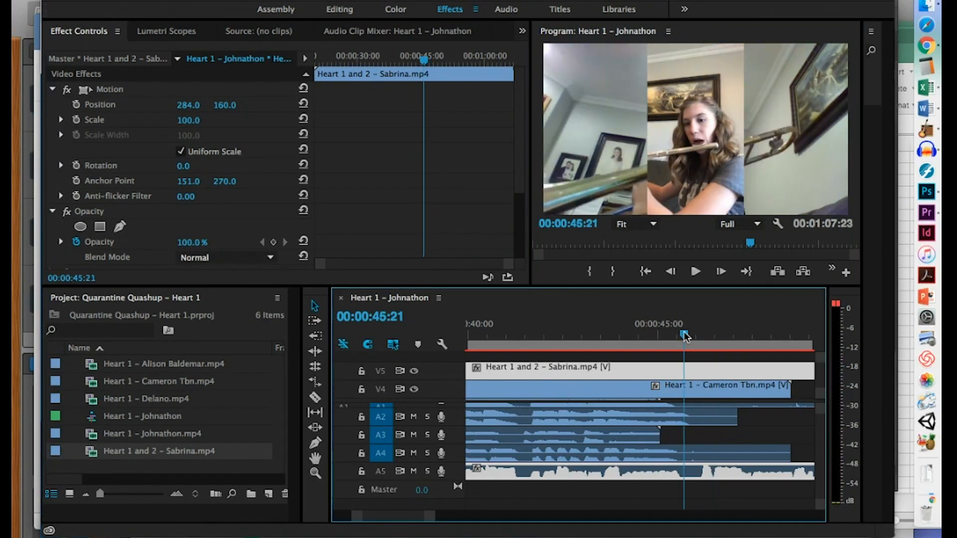
{"action": "left_click_drag", "start_coordinate": [684, 337], "coordinate": [690, 336]}
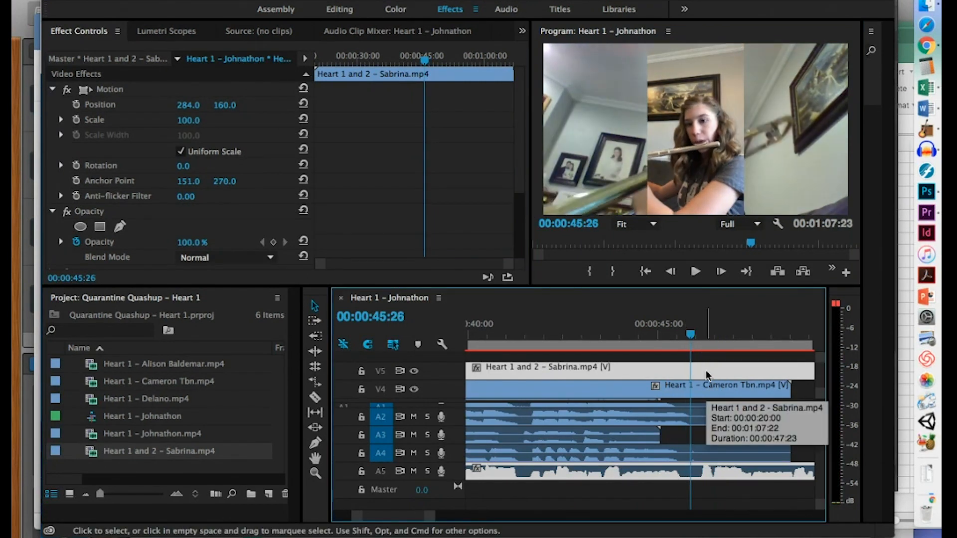
{"action": "left_click_drag", "start_coordinate": [707, 375], "coordinate": [707, 375]}
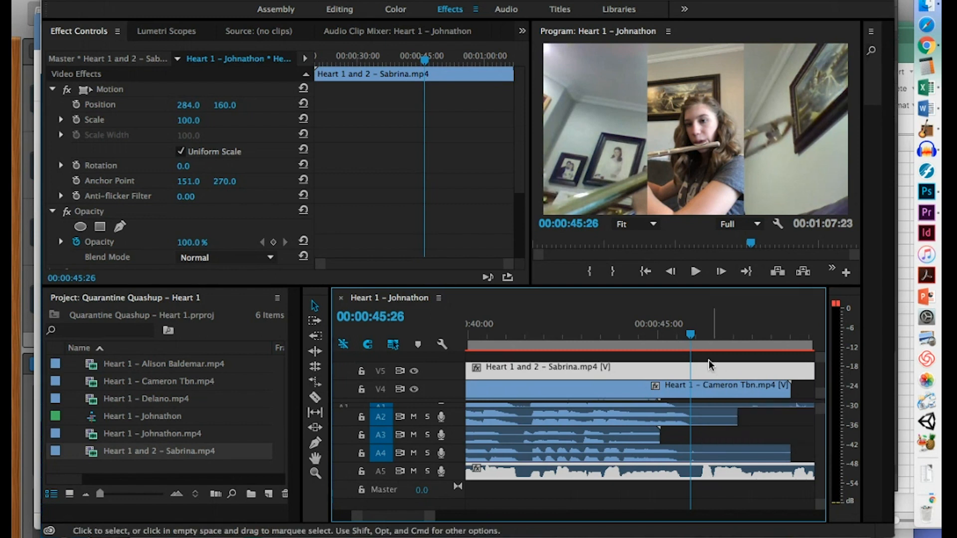
{"action": "key", "text": "super+k"}
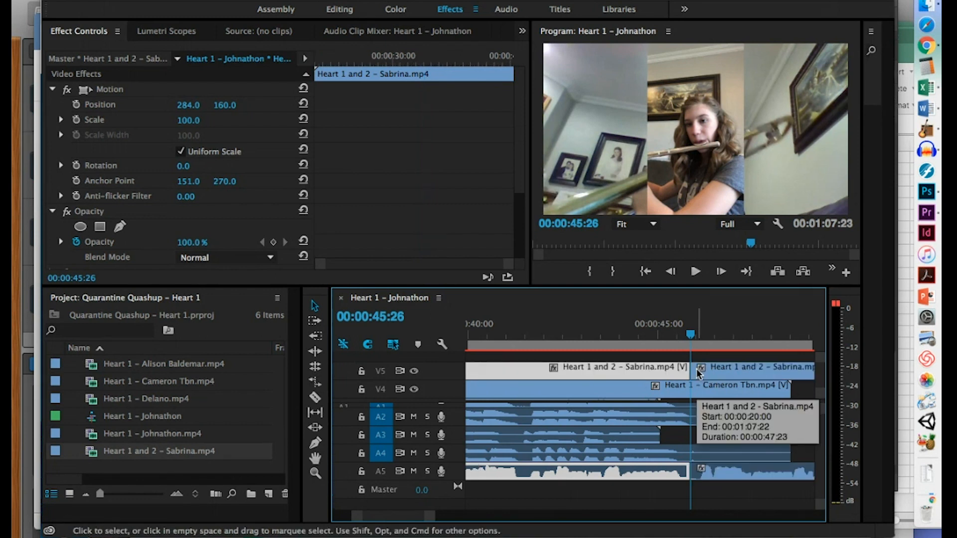
{"action": "left_click", "coordinate": [721, 373]}
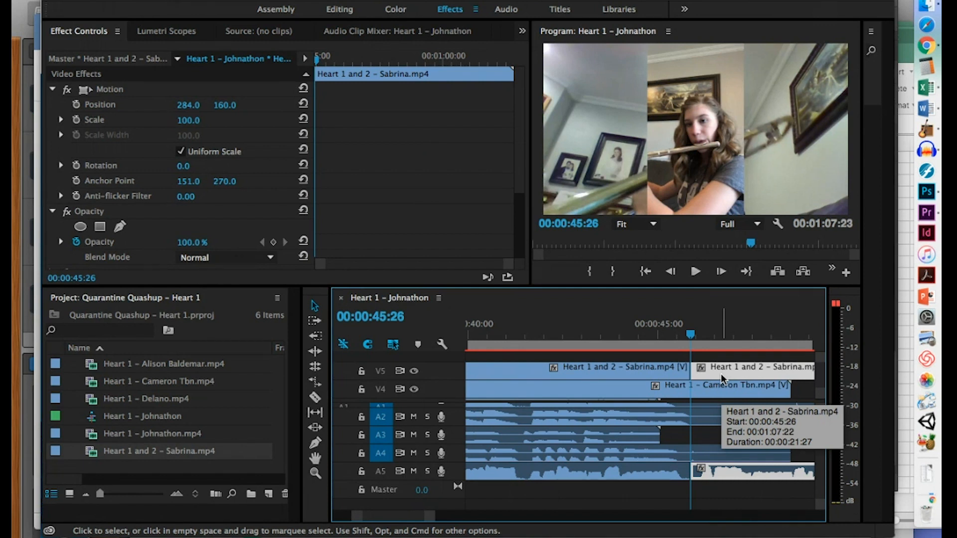
{"action": "key", "text": "Delete"}
- Split the V4 clip at the 00:00:45:26 playhead and delete its leftover end
{"action": "scroll", "coordinate": [714, 385], "scroll_direction": "down", "scroll_amount": 4}
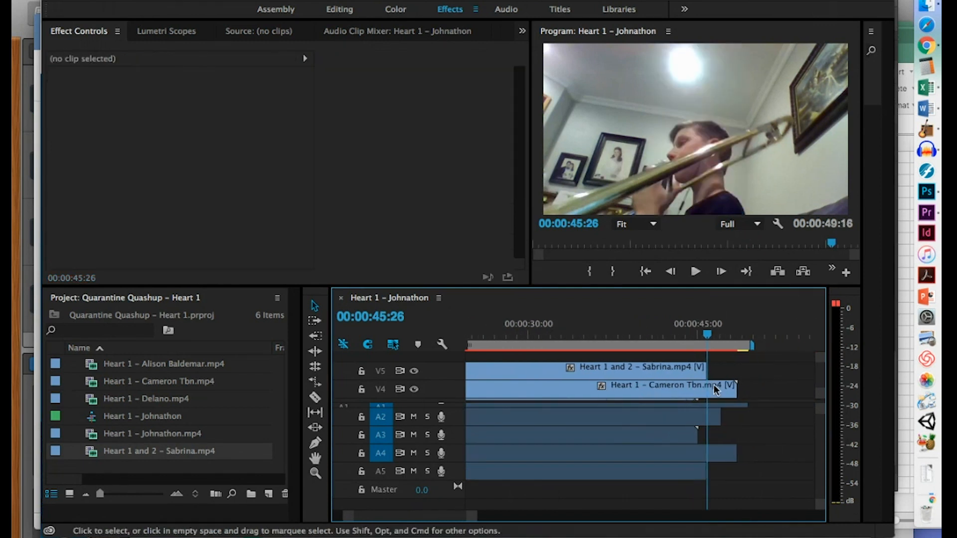
{"action": "scroll", "coordinate": [662, 426], "scroll_direction": "up", "scroll_amount": 2}
{"action": "scroll", "coordinate": [662, 426], "scroll_direction": "left", "scroll_amount": 2}
{"action": "scroll", "coordinate": [669, 391], "scroll_direction": "down", "scroll_amount": 3}
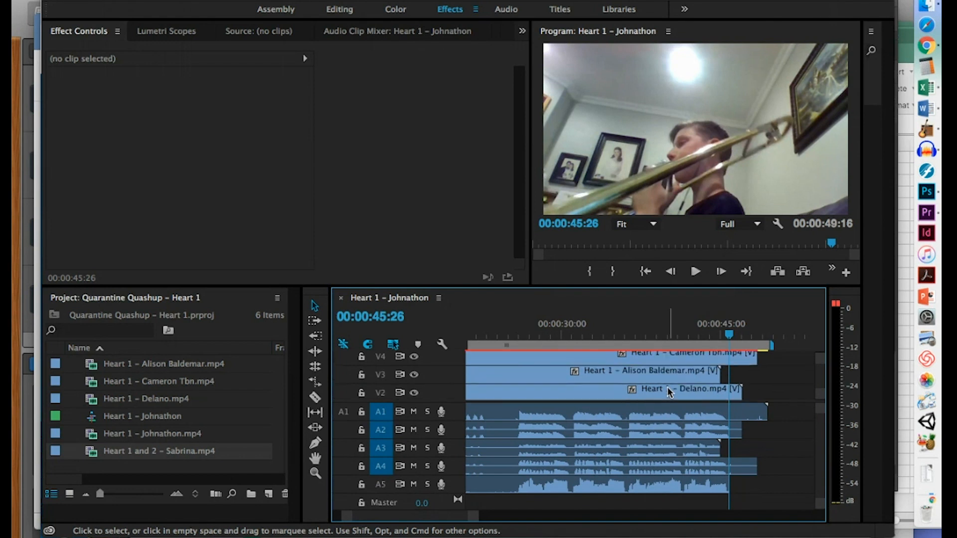
{"action": "scroll", "coordinate": [670, 393], "scroll_direction": "up", "scroll_amount": 1}
{"action": "left_click", "coordinate": [679, 374]}
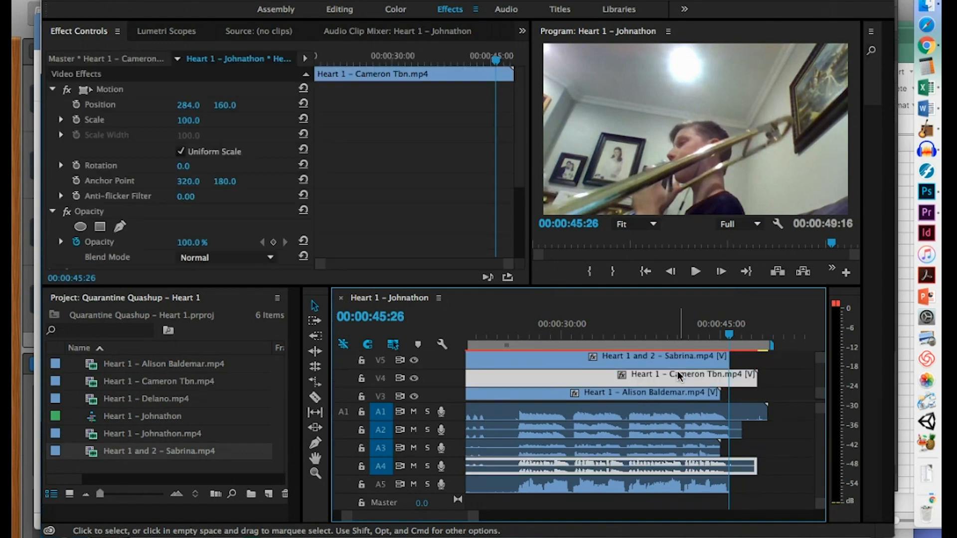
{"action": "key", "text": "super+k"}
{"action": "left_click", "coordinate": [749, 384]}
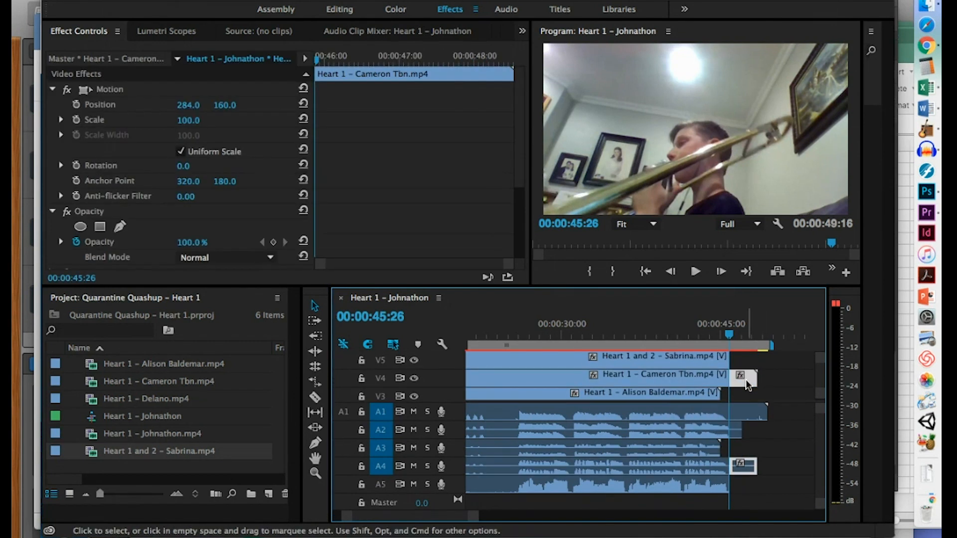
{"action": "key", "text": "Delete"}
- Split the V1 clip at the 00:00:45:26 playhead and delete its leftover end
{"action": "scroll", "coordinate": [732, 381], "scroll_direction": "down", "scroll_amount": 2}
{"action": "left_click", "coordinate": [715, 396]}
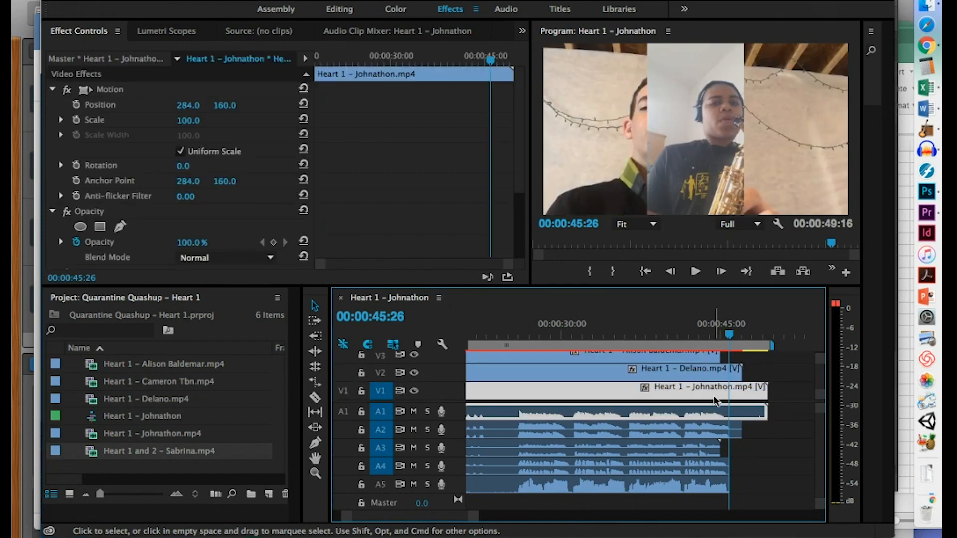
{"action": "key", "text": "super+k"}
{"action": "left_click", "coordinate": [755, 392]}
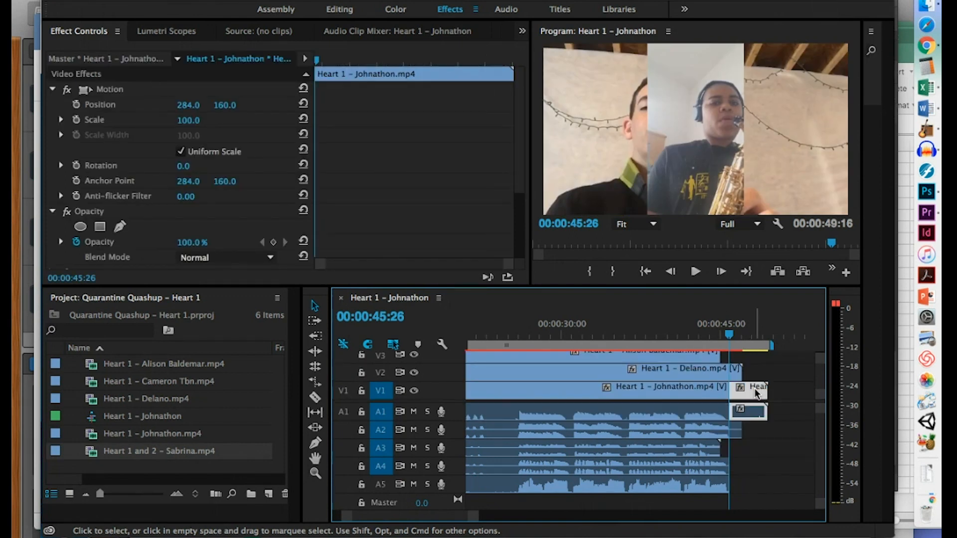
{"action": "key", "text": "Delete"}
- Split the V2 clip at the 00:00:45:26 playhead and delete its leftover end
{"action": "left_click", "coordinate": [682, 368]}
{"action": "key", "text": "super+k"}
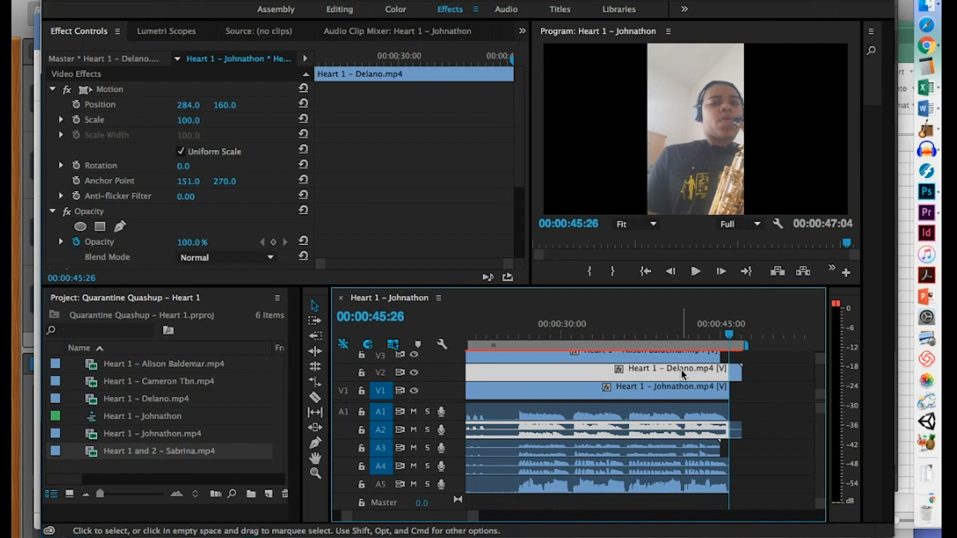
{"action": "left_click", "coordinate": [734, 375]}
{"action": "key", "text": "Delete"}
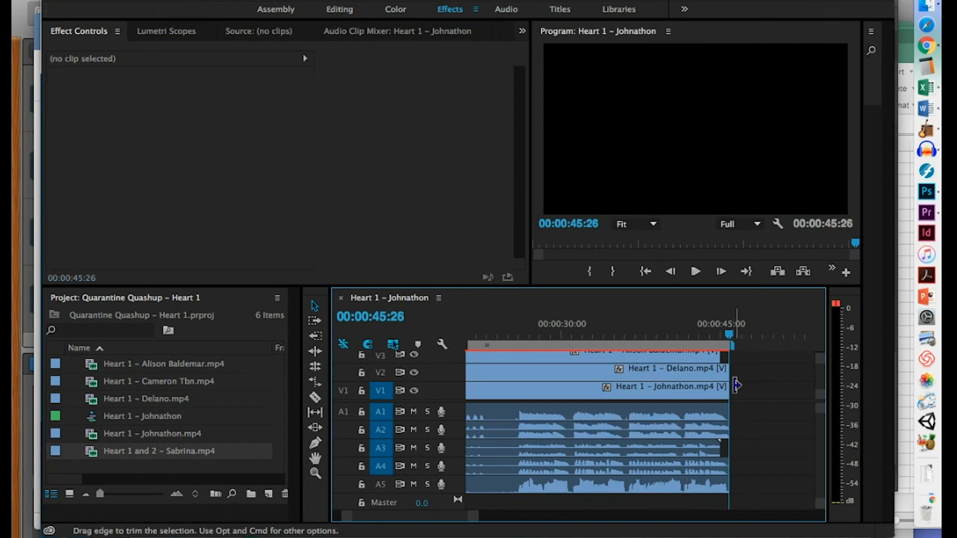
- Select the V3 clip and place the playhead at 00:00:35:23, near the break before the third phrase
{"action": "key", "text": "minus"}
{"action": "key", "text": "minus"}
{"action": "key", "text": "minus"}
{"action": "scroll", "coordinate": [697, 382], "scroll_direction": "up", "scroll_amount": 3}
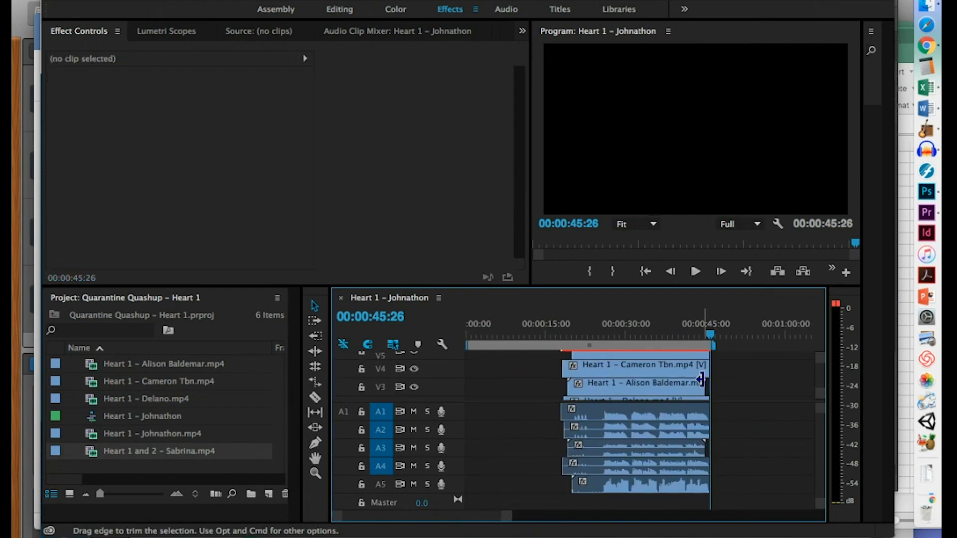
{"action": "left_click", "coordinate": [698, 335]}
{"action": "left_click", "coordinate": [665, 441]}
{"action": "scroll", "coordinate": [665, 440], "scroll_direction": "up", "scroll_amount": 3}
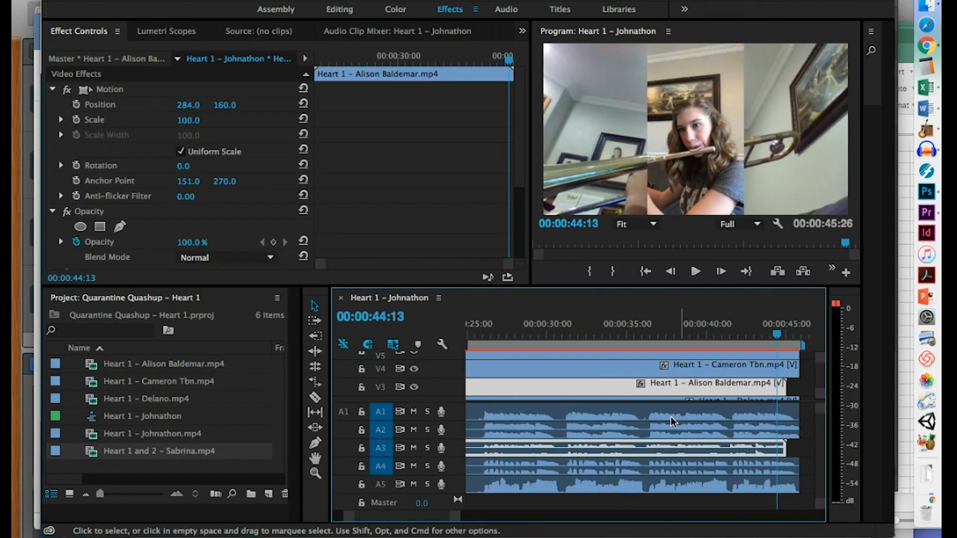
{"action": "left_click", "coordinate": [643, 333]}
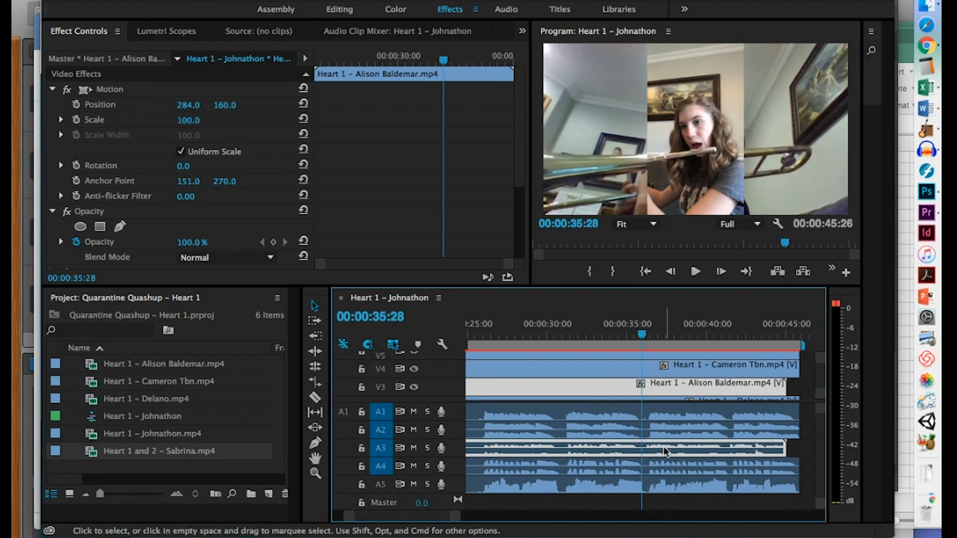
{"action": "scroll", "coordinate": [664, 451], "scroll_direction": "up", "scroll_amount": 2}
{"action": "scroll", "coordinate": [663, 451], "scroll_direction": "up", "scroll_amount": 1}
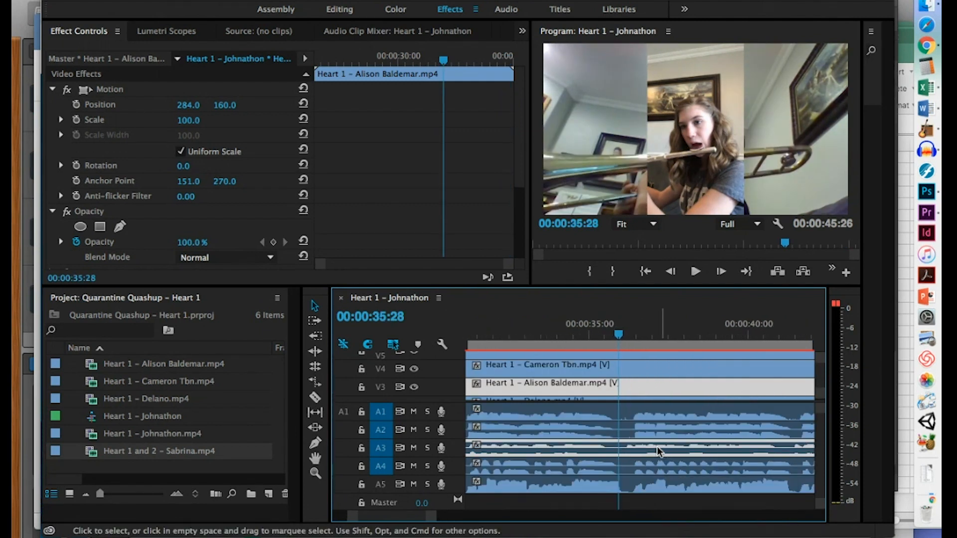
{"action": "left_click", "coordinate": [674, 271]}
{"action": "left_click", "coordinate": [673, 271]}
{"action": "left_click", "coordinate": [674, 272]}
{"action": "left_click", "coordinate": [674, 271]}
{"action": "left_click", "coordinate": [673, 271]}
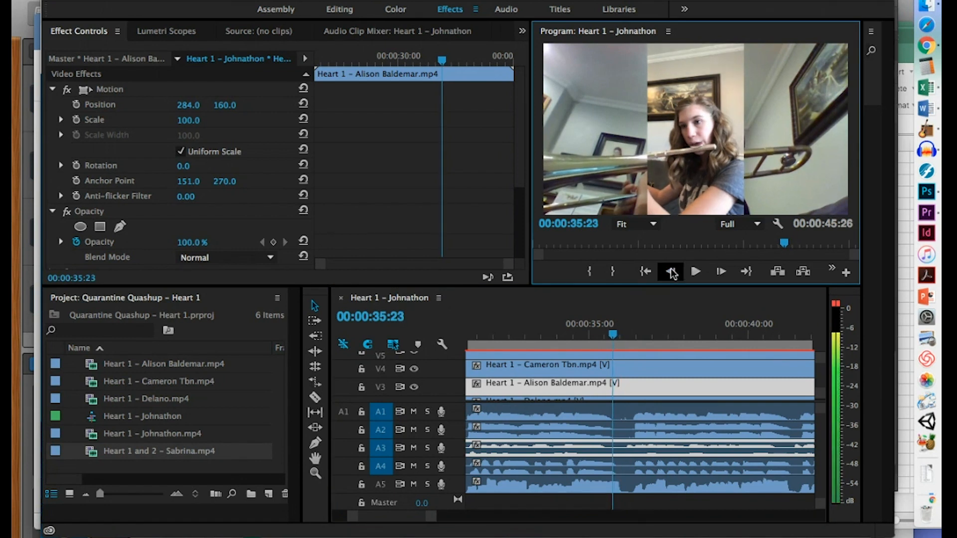
- Solo audio track A3 and play it across the phrase break up to 00:00:37:18
{"action": "left_click", "coordinate": [427, 448]}
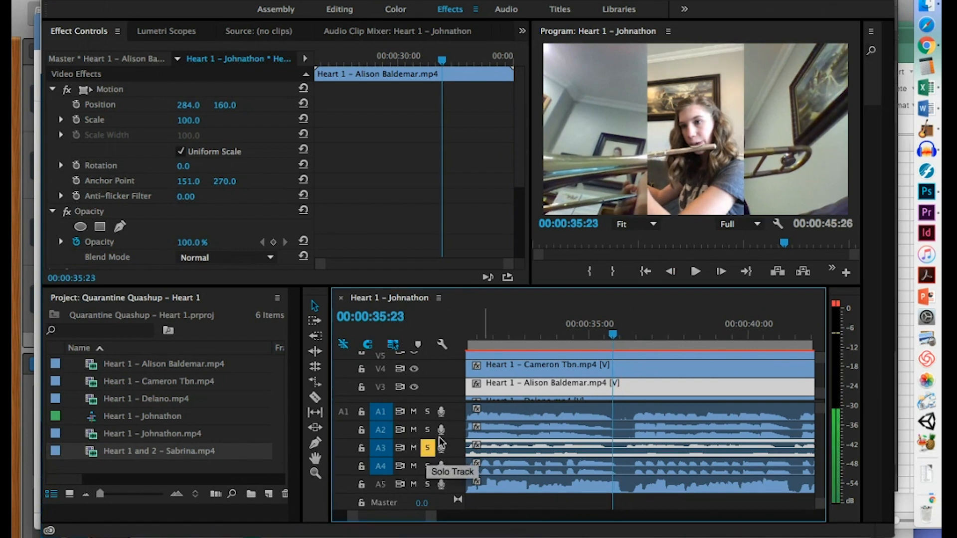
{"action": "left_click", "coordinate": [565, 334]}
{"action": "left_click", "coordinate": [695, 271]}
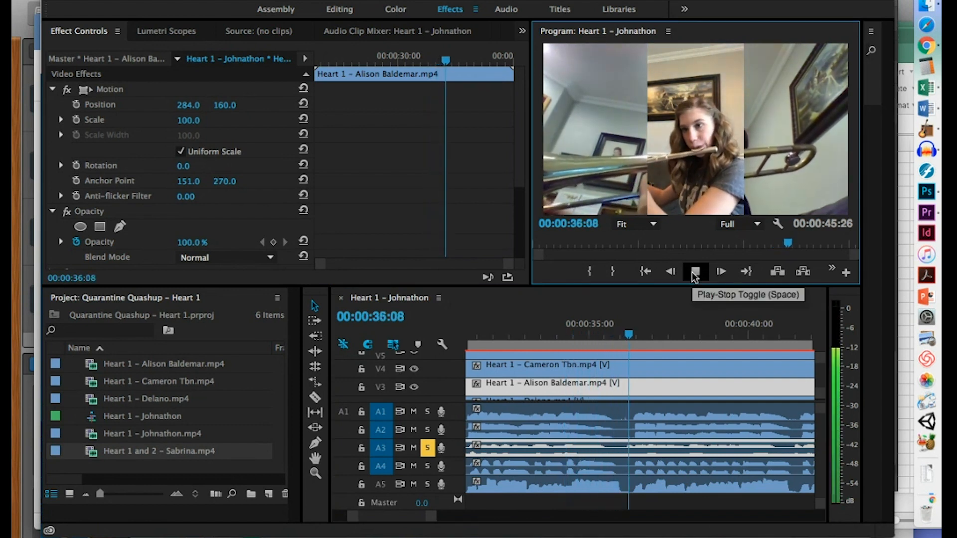
{"action": "left_click", "coordinate": [694, 273]}
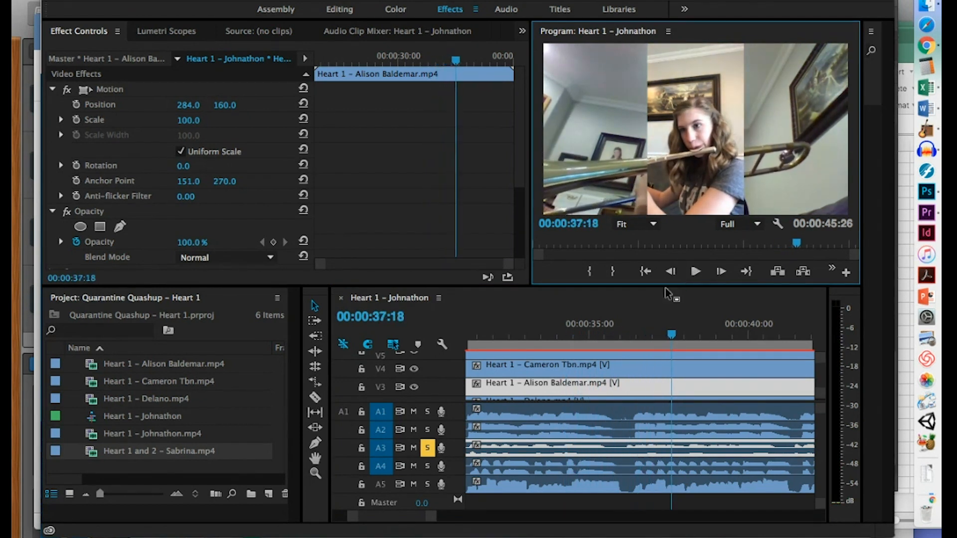
- Place the playhead at 00:00:35:18 and split the V3 clip there
{"action": "left_click", "coordinate": [622, 331]}
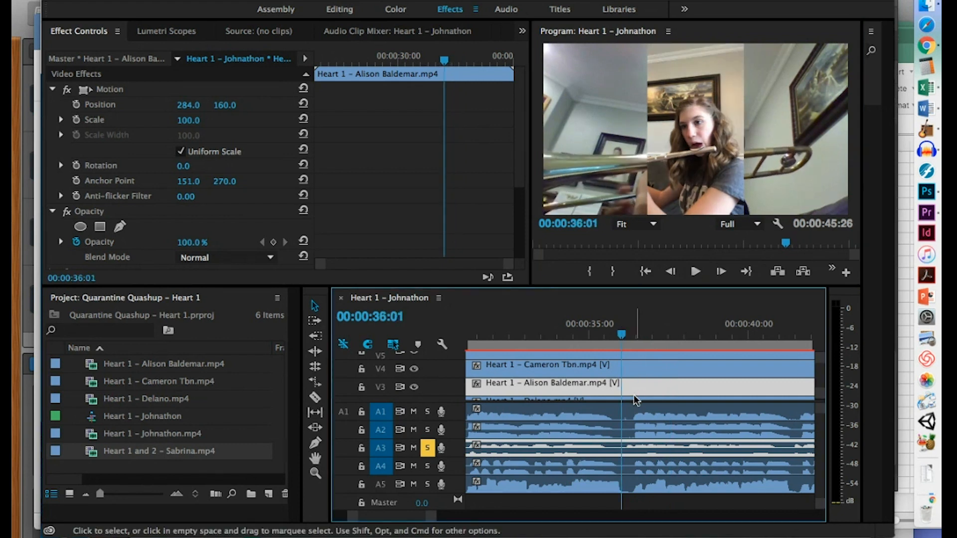
{"action": "left_click", "coordinate": [607, 333]}
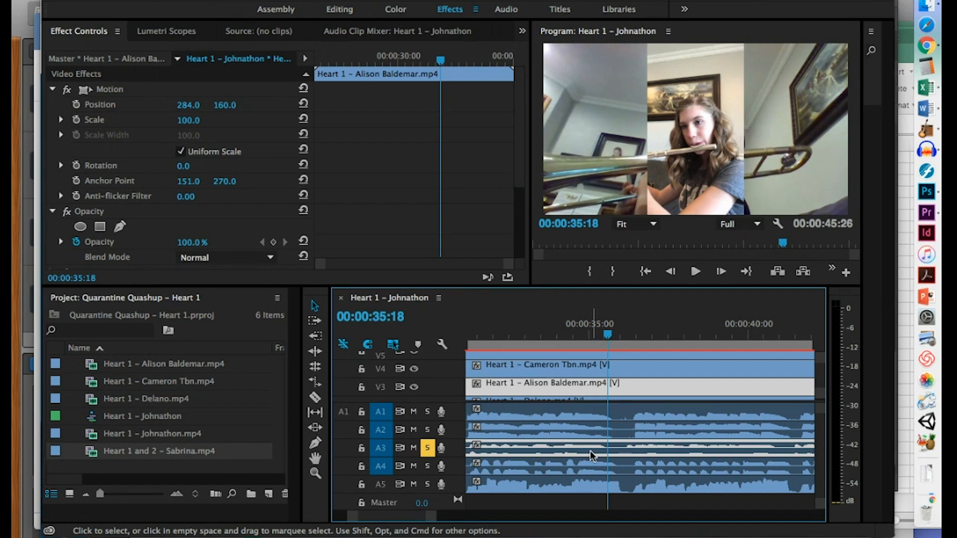
{"action": "key", "text": "super+k"}
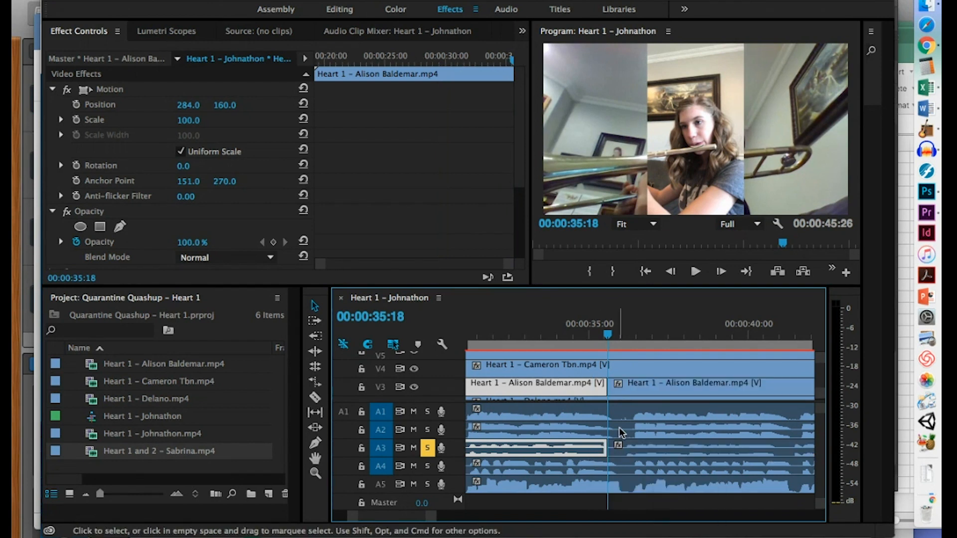
- Play on from the cut, step the playhead back to 00:00:36:04 and split the remaining V3 clip there
{"action": "left_click", "coordinate": [695, 271]}
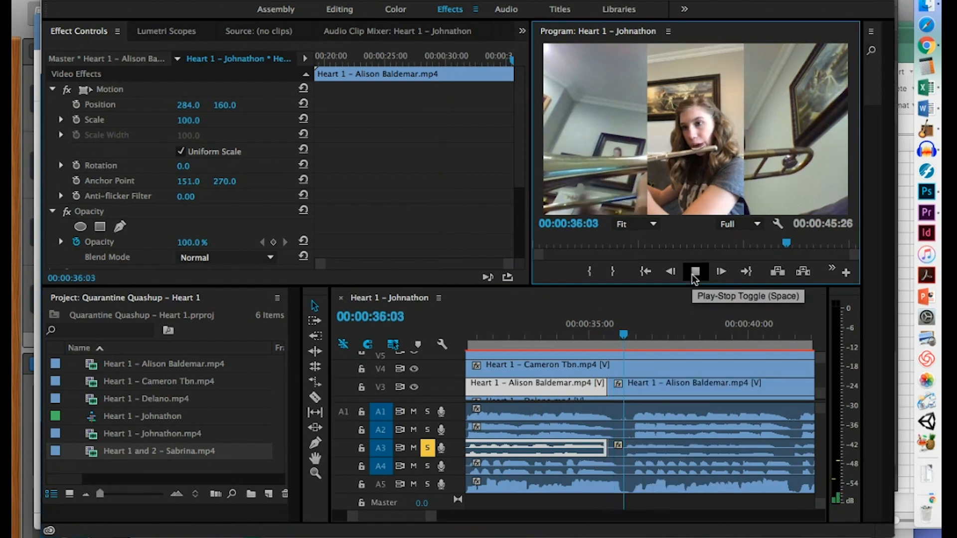
{"action": "left_click", "coordinate": [679, 276]}
{"action": "left_click", "coordinate": [677, 274]}
{"action": "left_click", "coordinate": [676, 273]}
{"action": "left_click", "coordinate": [676, 274]}
{"action": "left_click", "coordinate": [676, 273]}
{"action": "left_click", "coordinate": [674, 274]}
{"action": "left_click", "coordinate": [673, 274]}
{"action": "left_click", "coordinate": [673, 274]}
{"action": "left_click", "coordinate": [673, 273]}
{"action": "left_click", "coordinate": [673, 273]}
{"action": "left_click", "coordinate": [673, 274]}
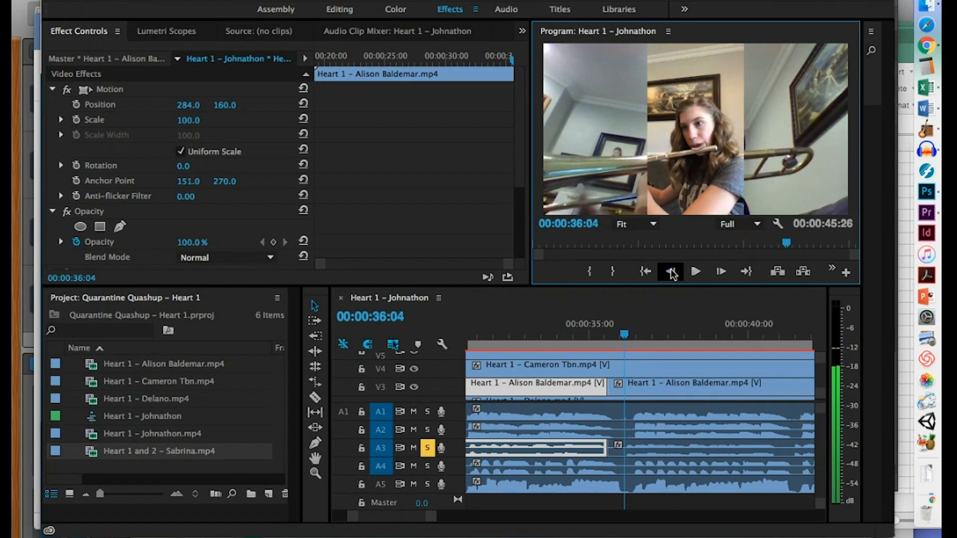
{"action": "left_click", "coordinate": [640, 452]}
{"action": "left_click_drag", "start_coordinate": [640, 452], "coordinate": [657, 451]}
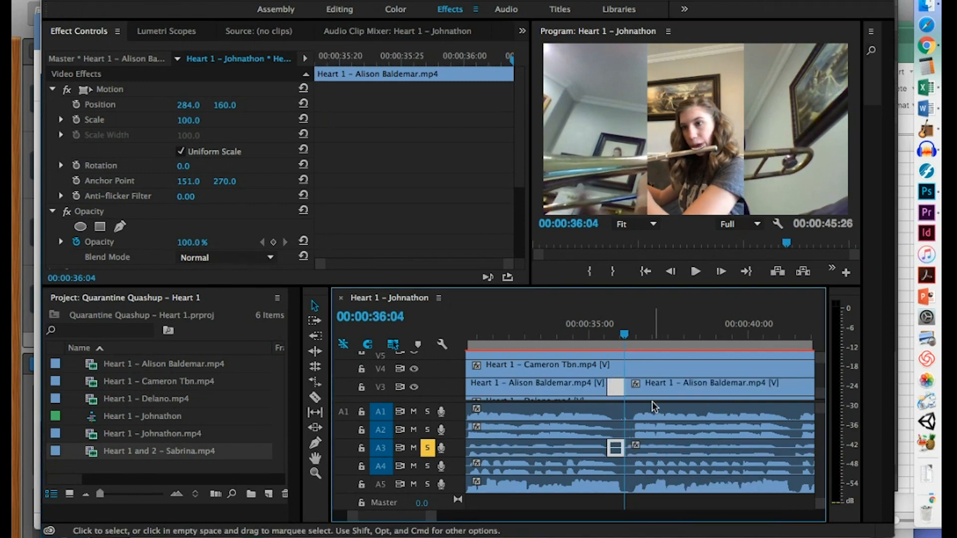
- Advance the playhead to 00:00:36:12 and move the third-phrase clip on V3 to start there
{"action": "left_click", "coordinate": [720, 273]}
{"action": "left_click", "coordinate": [721, 273]}
{"action": "left_click", "coordinate": [721, 273]}
{"action": "left_click", "coordinate": [720, 273]}
{"action": "left_click", "coordinate": [721, 273]}
{"action": "left_click", "coordinate": [721, 273]}
{"action": "left_click", "coordinate": [721, 273]}
{"action": "left_click", "coordinate": [721, 273]}
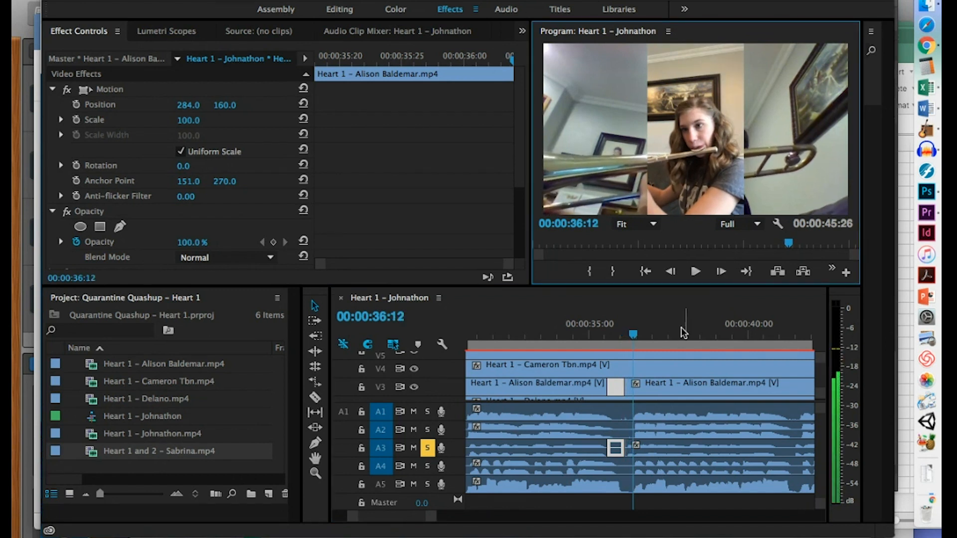
{"action": "left_click_drag", "start_coordinate": [654, 454], "coordinate": [662, 454]}
- Shift the third-phrase V3 clip about 5 frames later to widen the gap after the short break clip
{"action": "key", "text": "equal"}
{"action": "key", "text": "equal"}
{"action": "key", "text": "equal"}
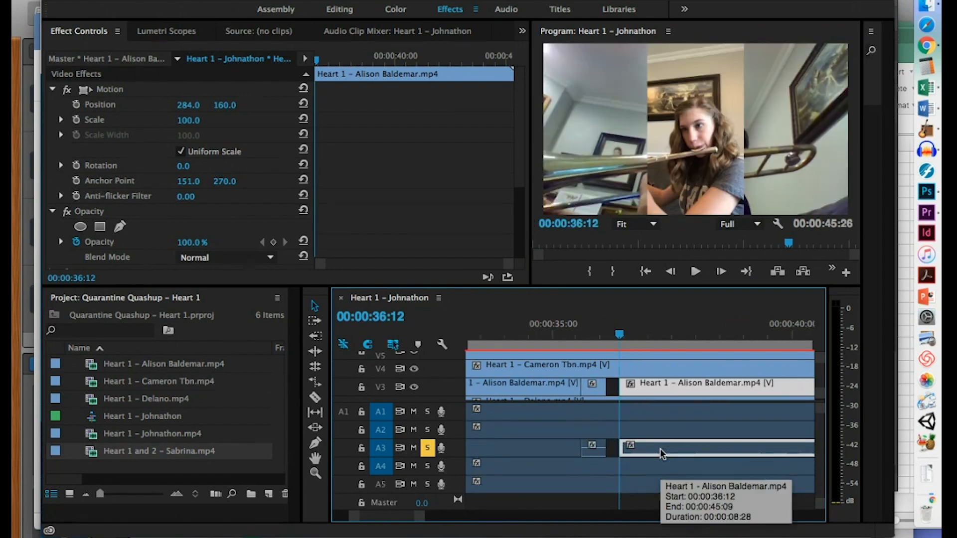
{"action": "left_click", "coordinate": [512, 454]}
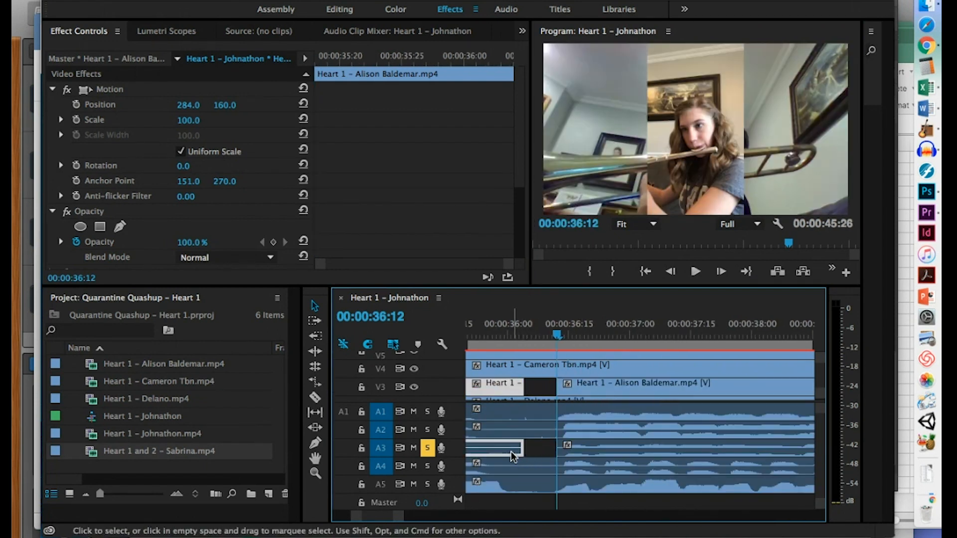
{"action": "scroll", "coordinate": [548, 448], "scroll_direction": "up", "scroll_amount": 3}
{"action": "left_click_drag", "start_coordinate": [638, 387], "coordinate": [678, 383]}
{"action": "key", "text": "super+z"}
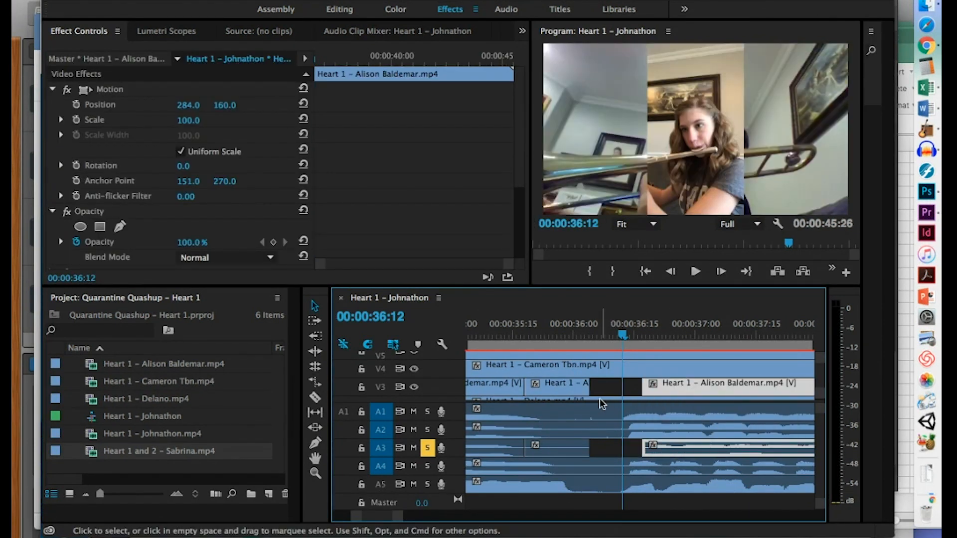
- Slow the short break clip on V3 to 75% speed with Maintain Audio Pitch enabled
{"action": "left_click", "coordinate": [556, 391]}
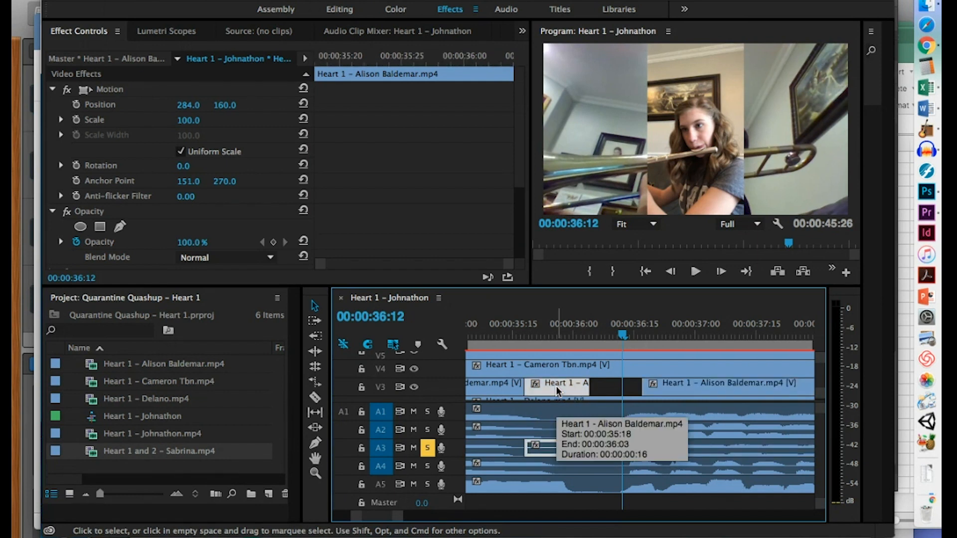
{"action": "right_click", "coordinate": [556, 388]}
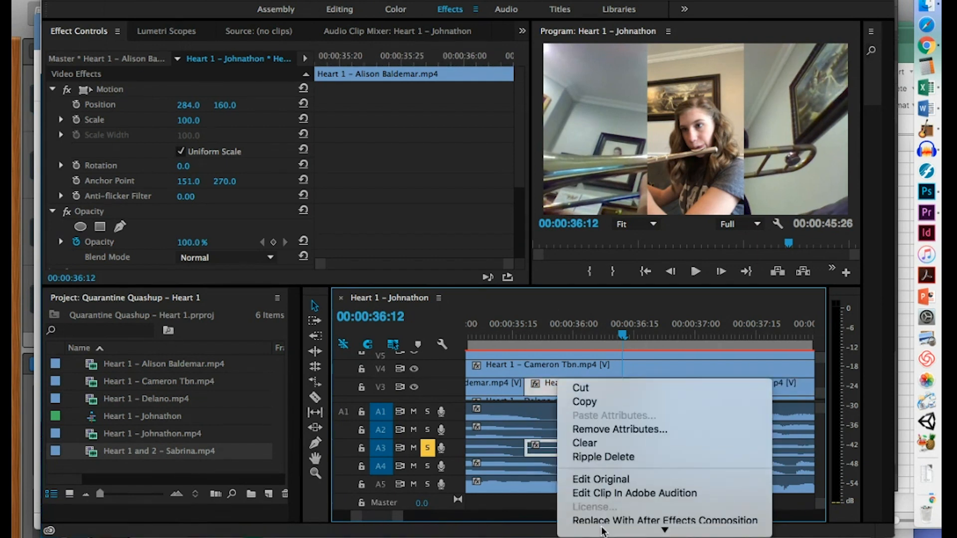
{"action": "scroll", "coordinate": [608, 479], "scroll_direction": "down", "scroll_amount": 5}
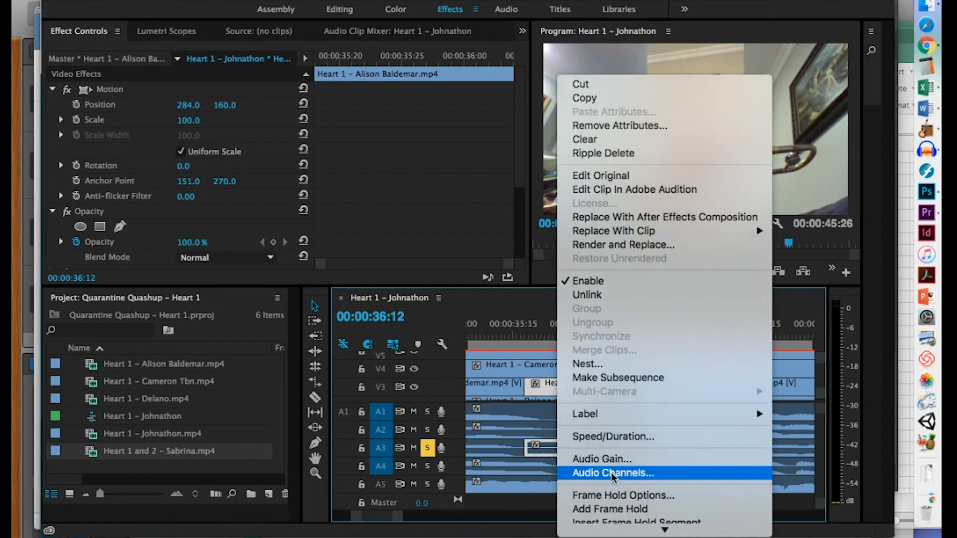
{"action": "left_click", "coordinate": [609, 437]}
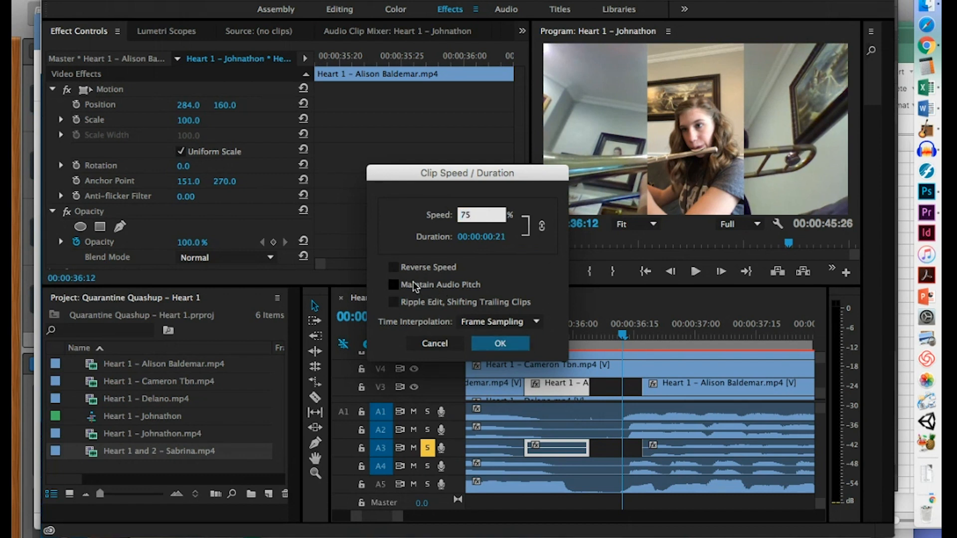
{"action": "left_click", "coordinate": [394, 284]}
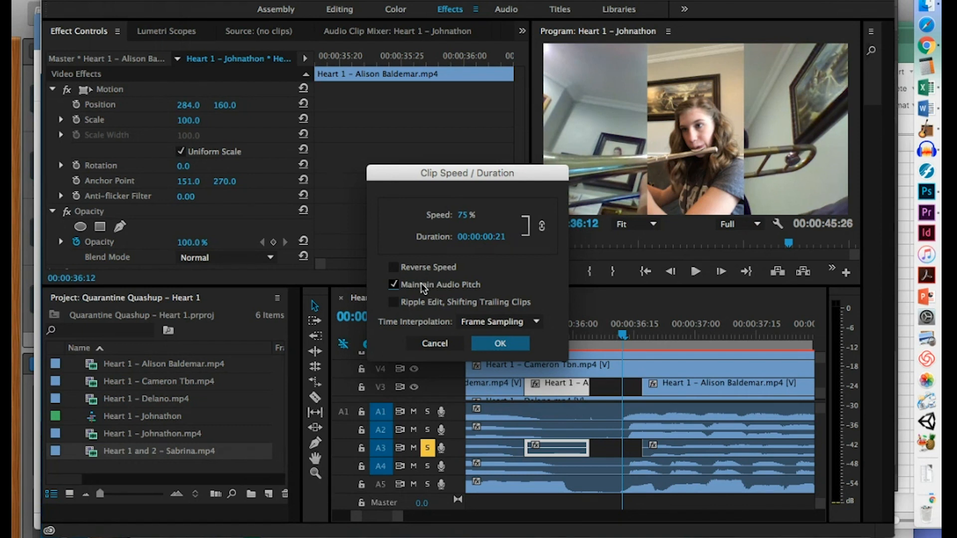
{"action": "left_click", "coordinate": [498, 344]}
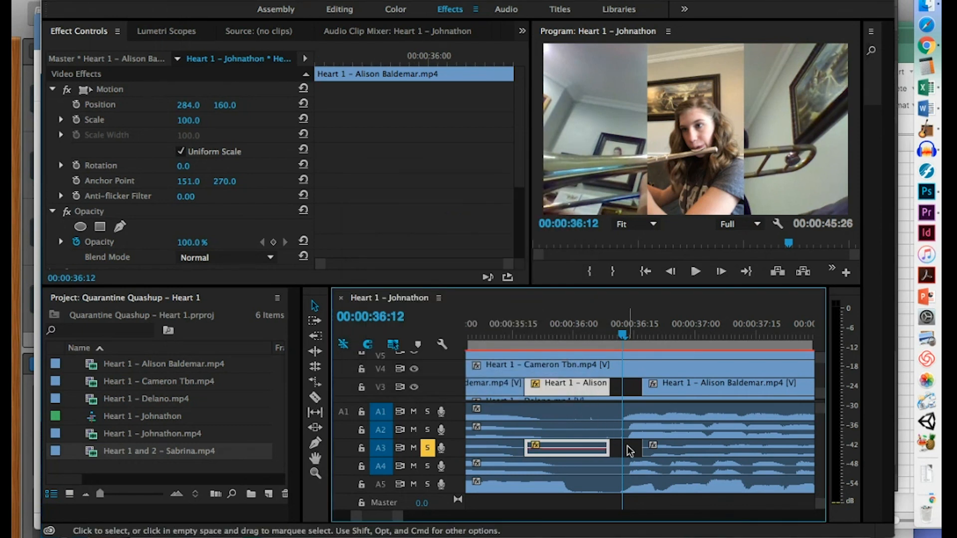
- Try a speed below 75% on the short break clip on V3
{"action": "right_click", "coordinate": [576, 387]}
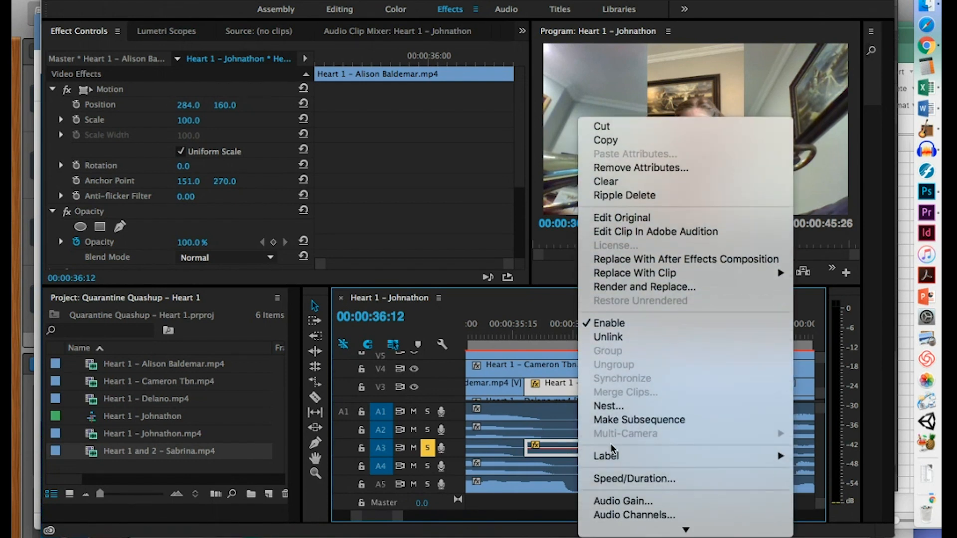
{"action": "left_click", "coordinate": [620, 477]}
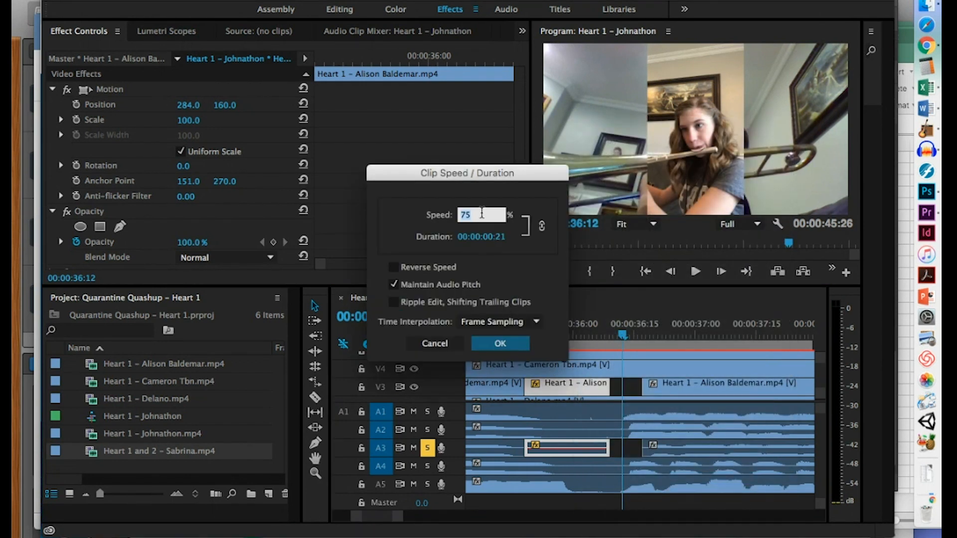
{"action": "left_click", "coordinate": [500, 344]}
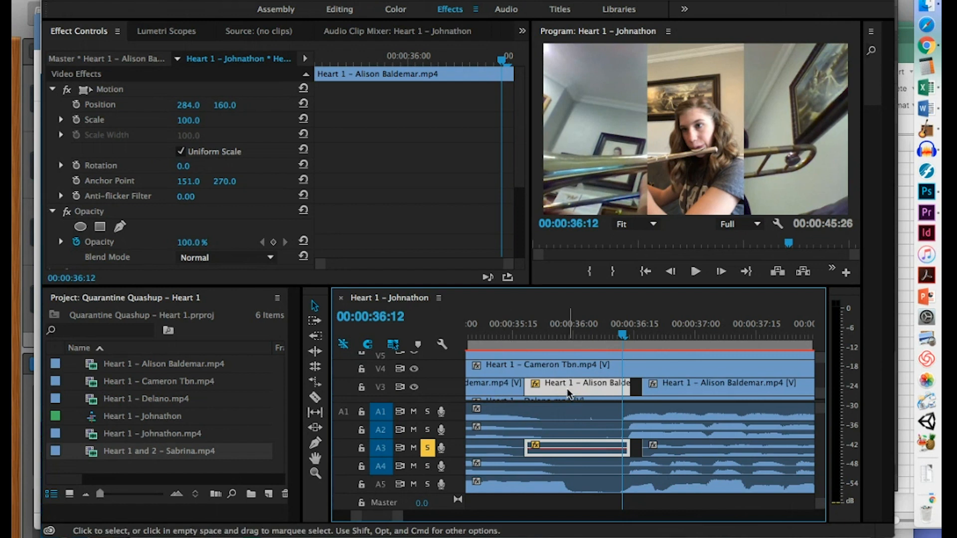
- Set the short break clip's speed to 66% and move the third-phrase V3 clip back to start at 00:00:36:12
{"action": "right_click", "coordinate": [567, 394]}
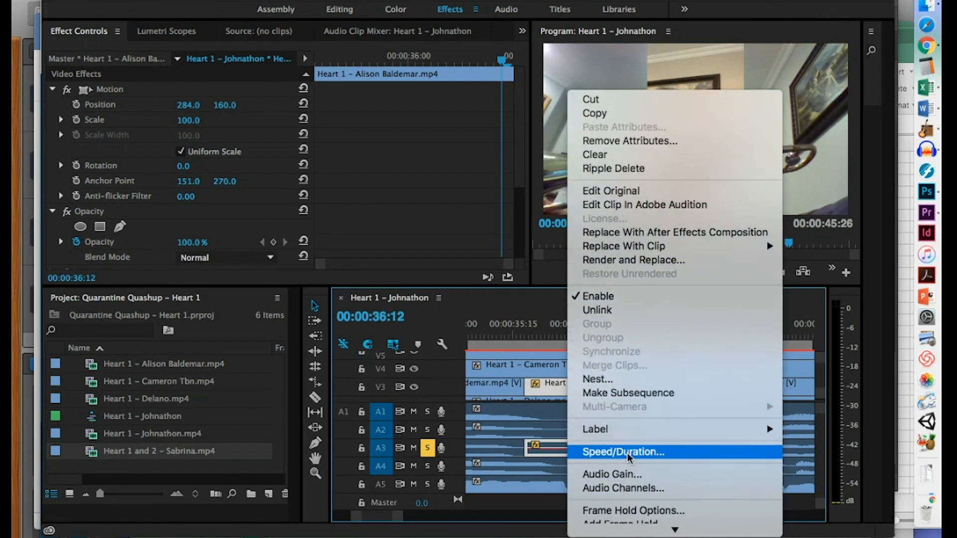
{"action": "left_click", "coordinate": [626, 453]}
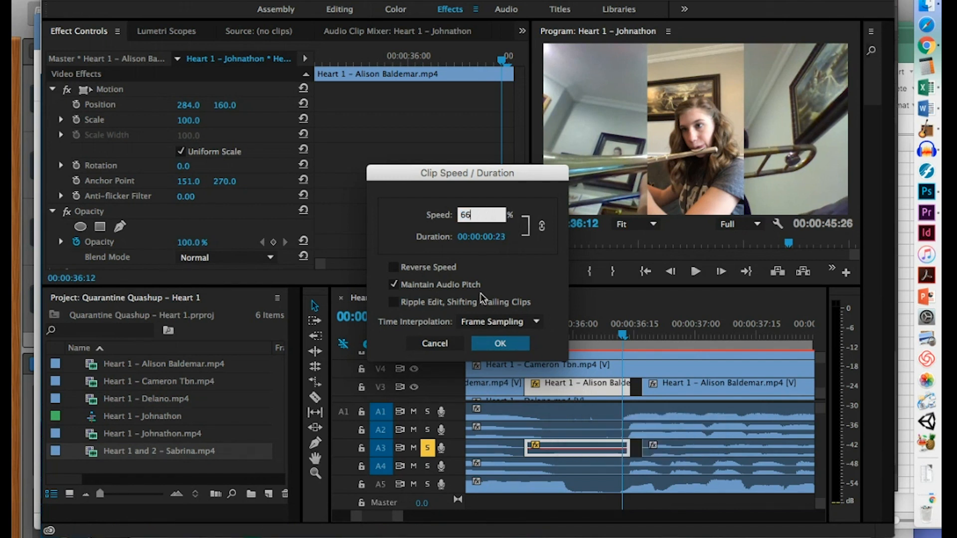
{"action": "left_click", "coordinate": [493, 343]}
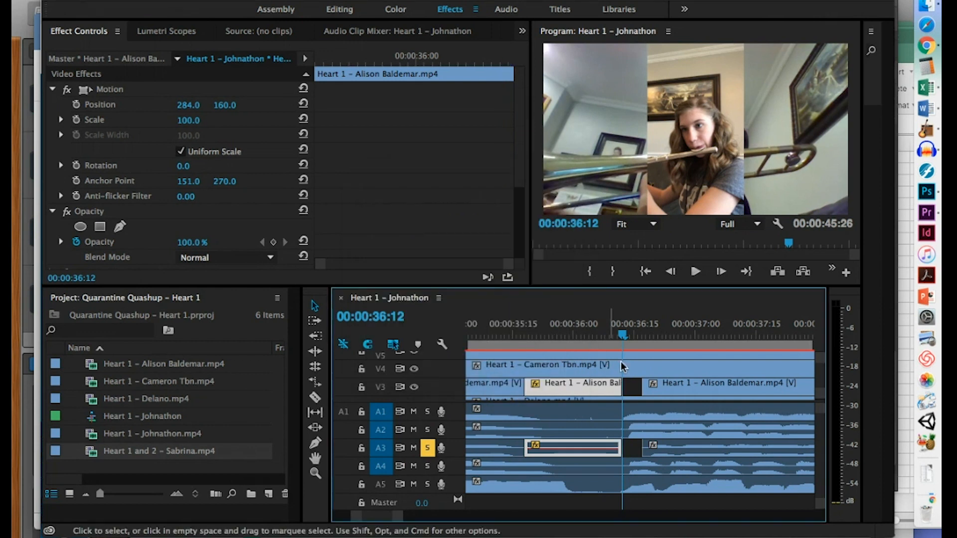
{"action": "left_click_drag", "start_coordinate": [660, 389], "coordinate": [649, 390]}
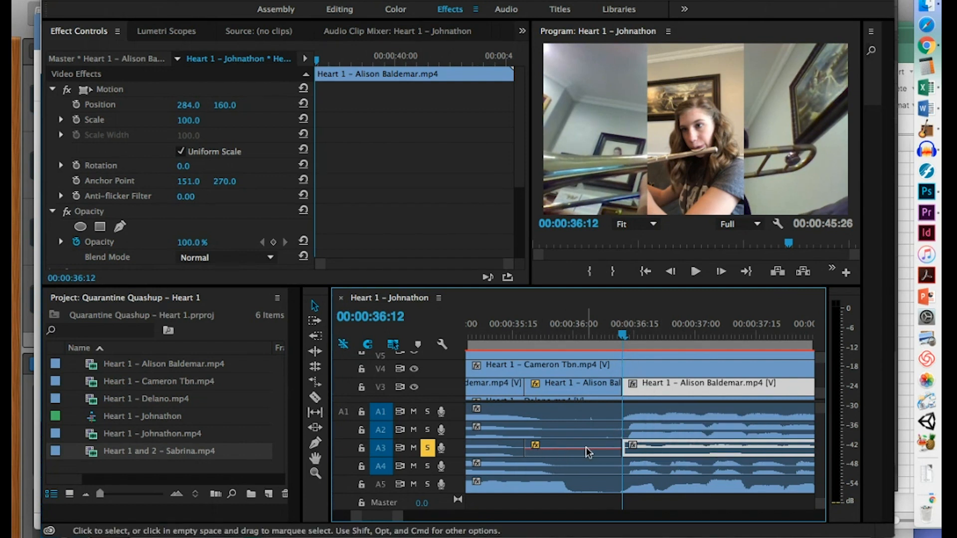
- Play the soloed A3 audio across the slowed break up to 00:00:37:12 to check the transition
{"action": "left_click", "coordinate": [488, 331]}
{"action": "left_click", "coordinate": [689, 275]}
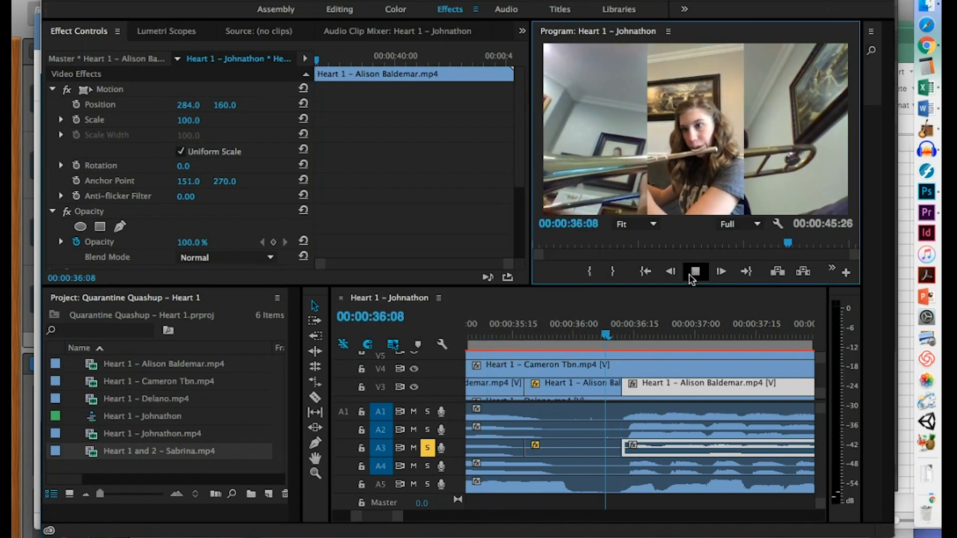
{"action": "left_click", "coordinate": [694, 274]}
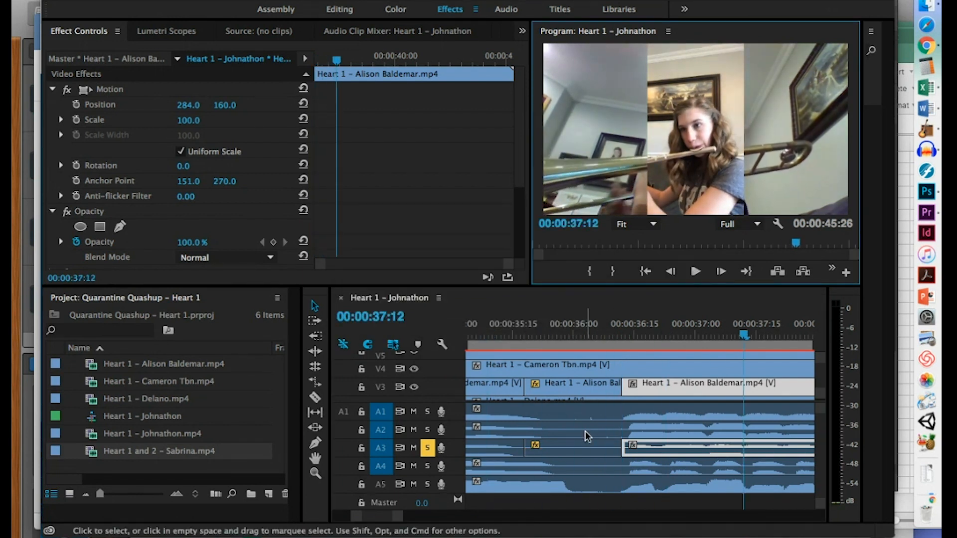
{"action": "key", "text": "minus"}
{"action": "key", "text": "minus"}
{"action": "key", "text": "minus"}
{"action": "key", "text": "minus"}
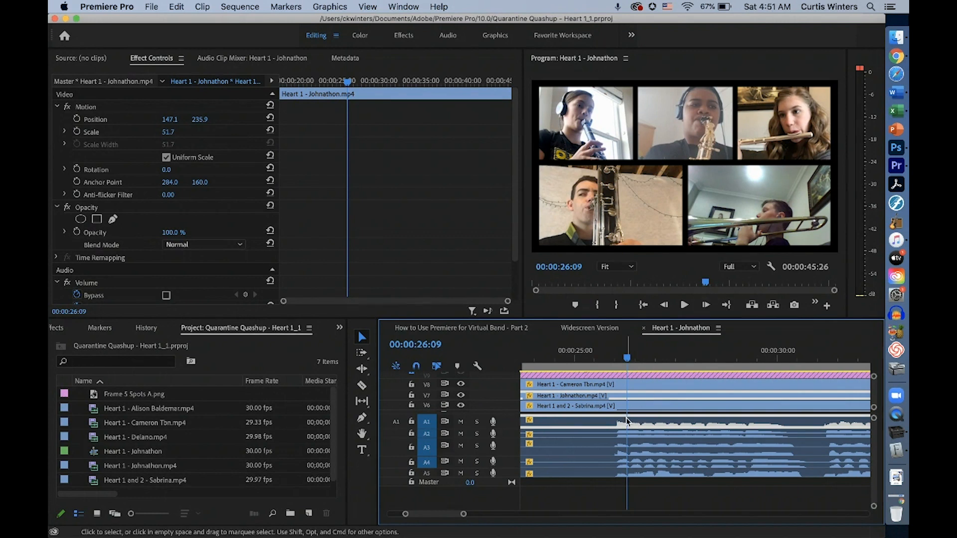
- Step the playhead by frames forward to 00:00:26:15, back to 00:00:26:03, and forward again to 00:00:26:06
{"action": "key", "text": "Right"}
{"action": "key", "text": "Right"}
{"action": "key", "text": "Right"}
{"action": "key", "text": "Right"}
{"action": "key", "text": "Right"}
{"action": "key", "text": "Right"}
{"action": "key", "text": "Right"}
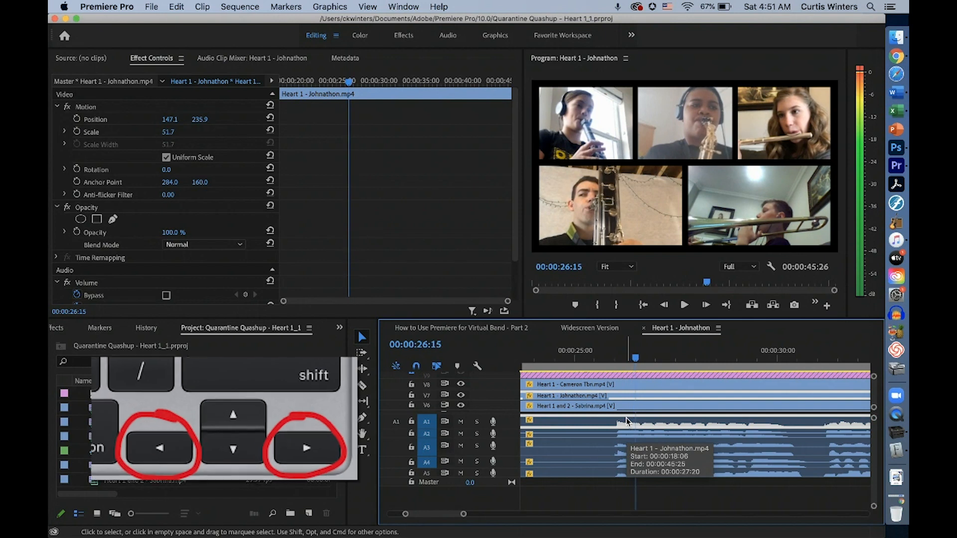
{"action": "key", "text": "Left"}
{"action": "key", "text": "Left"}
{"action": "key", "text": "Left"}
{"action": "key", "text": "Left"}
{"action": "key", "text": "Left"}
{"action": "key", "text": "Left"}
{"action": "key", "text": "Left"}
{"action": "key", "text": "Left"}
{"action": "key", "text": "Left"}
{"action": "key", "text": "Left"}
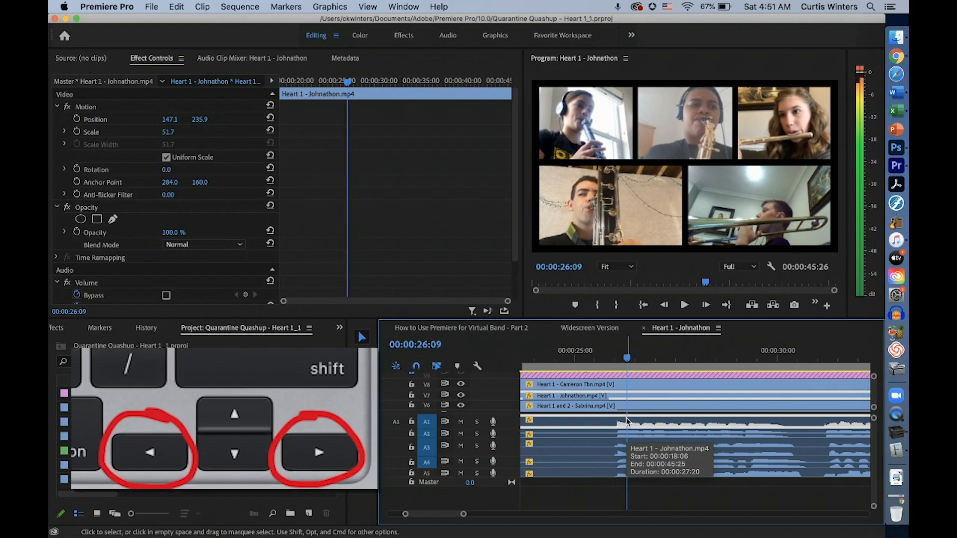
{"action": "key", "text": "Left"}
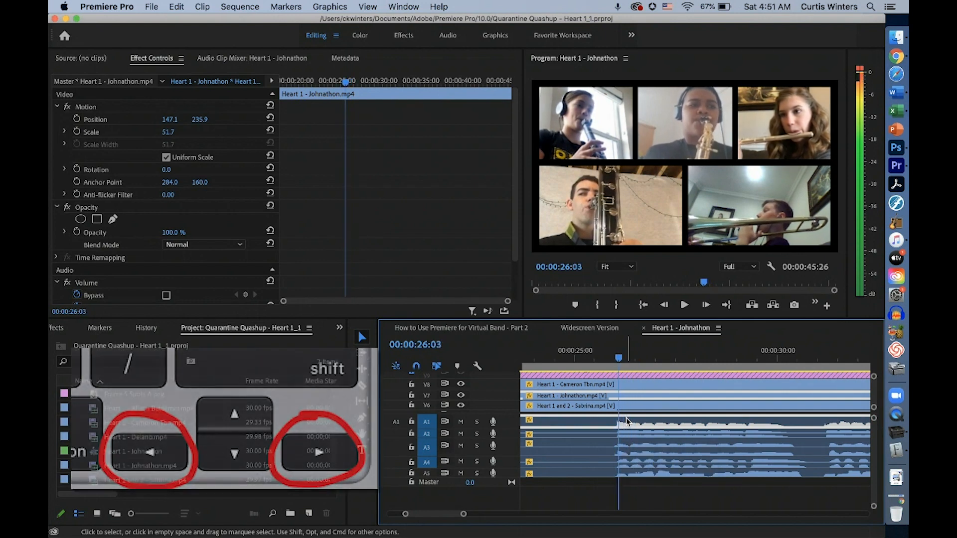
{"action": "key", "text": "Right"}
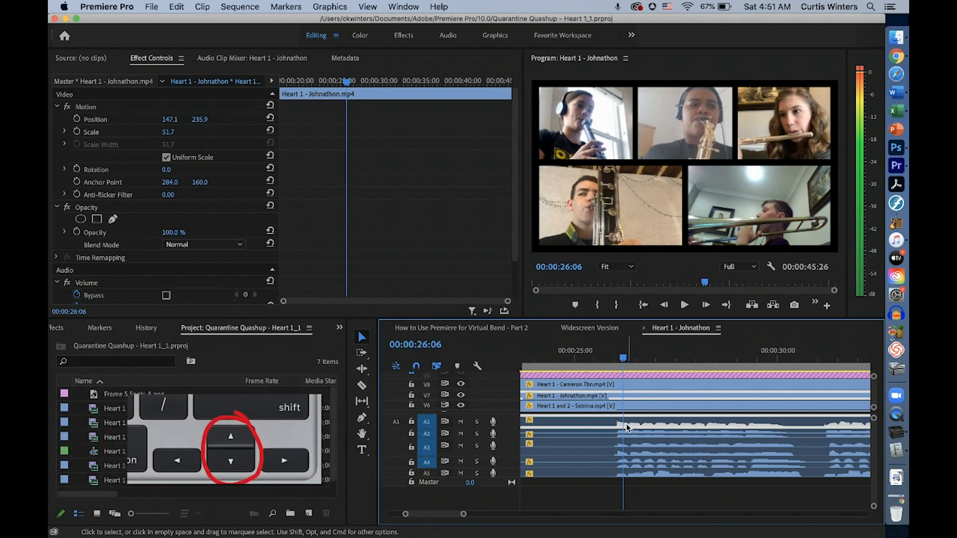
- Jump the playhead back through the clip edit points to 00:00:18:06, start playback, and jump forward to the next edit point
{"action": "scroll", "coordinate": [626, 426], "scroll_direction": "down", "scroll_amount": 5}
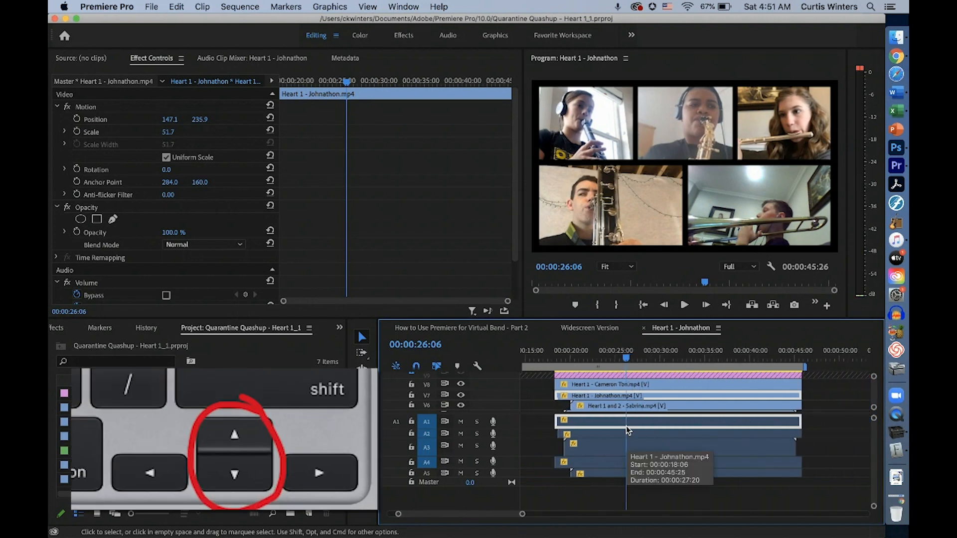
{"action": "key", "text": "Up"}
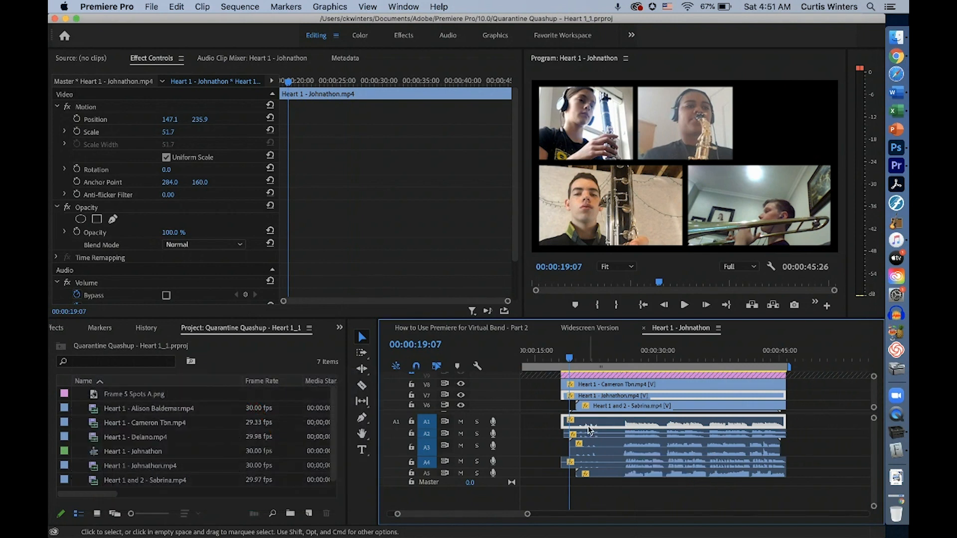
{"action": "key", "text": "Up"}
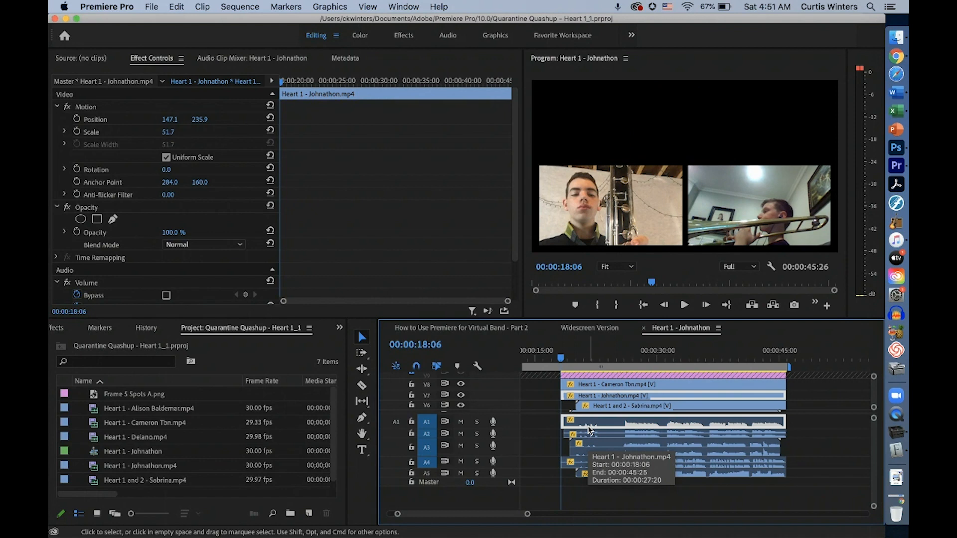
{"action": "key", "text": "space"}
{"action": "key", "text": "Down"}
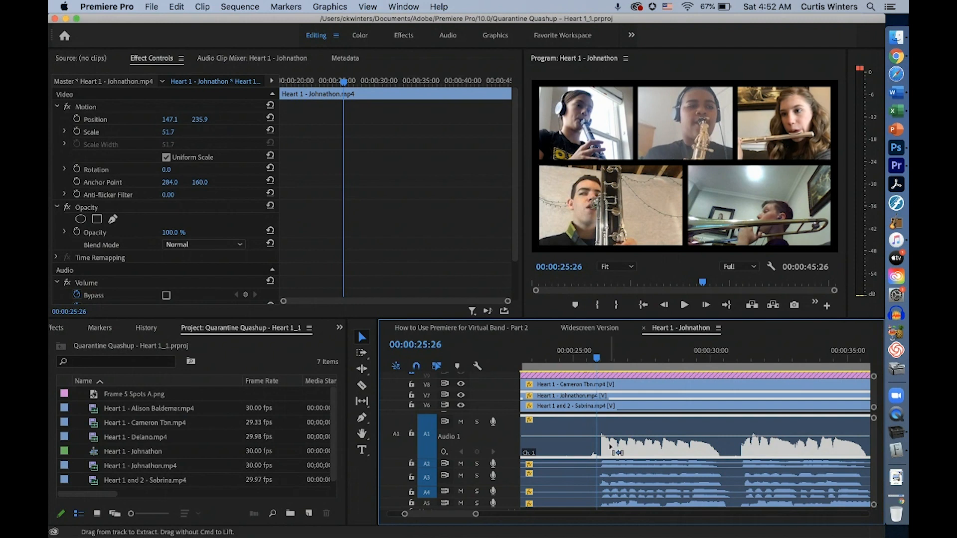
- Nudge the V7 clip and its A1 audio earlier and back later by frames, aligning its phrase onset near the playhead at 00:00:25:26
{"action": "key", "text": "super+Left"}
{"action": "key", "text": "super+Left"}
{"action": "key", "text": "super+Left"}
{"action": "key", "text": "super+Left"}
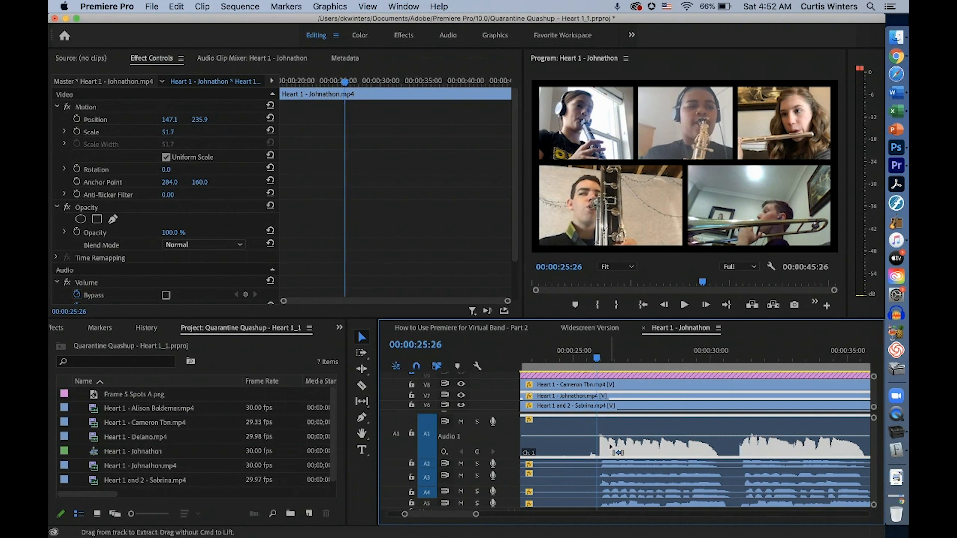
{"action": "key", "text": "super+Left"}
{"action": "key", "text": "super+Left"}
{"action": "key", "text": "super+Left"}
{"action": "key", "text": "super+Left"}
{"action": "key", "text": "super+Left"}
{"action": "key", "text": "super+Left"}
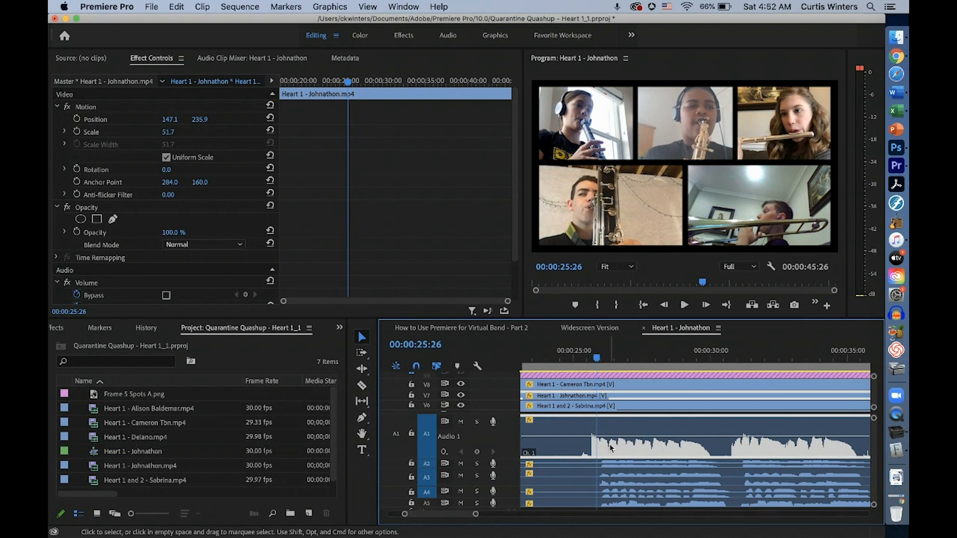
{"action": "key", "text": "super+Right"}
{"action": "key", "text": "super+Right"}
{"action": "key", "text": "super+Right"}
{"action": "key", "text": "super+Right"}
{"action": "key", "text": "super+Right"}
{"action": "key", "text": "super+Right"}
{"action": "key", "text": "super+Right"}
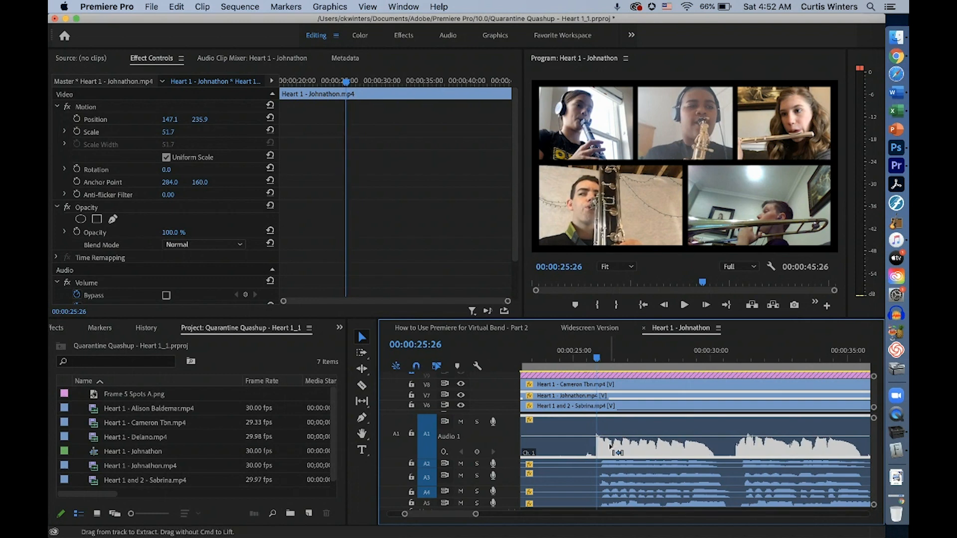
{"action": "key", "text": "super+Right"}
{"action": "key", "text": "super+Right"}
{"action": "key", "text": "super+Right"}
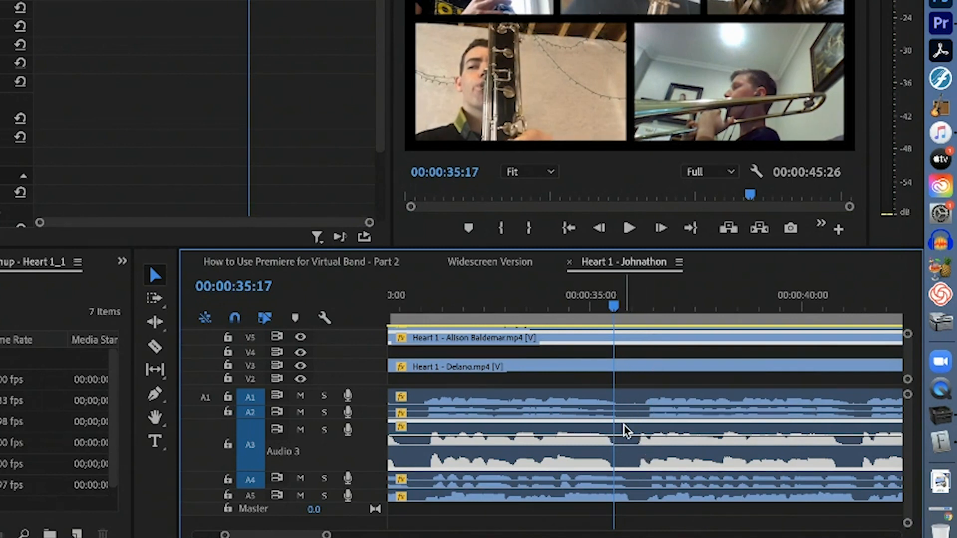
- Split the V5 clip and its A3 audio at 00:00:35:17 and 00:00:36:04 to isolate the short break between phrases
{"action": "key", "text": "super+k"}
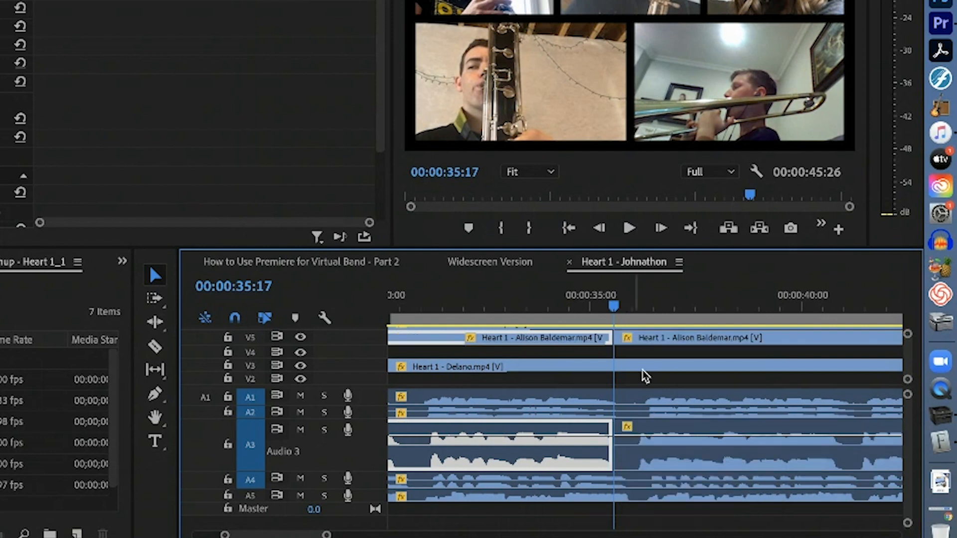
{"action": "left_click", "coordinate": [642, 304]}
{"action": "key", "text": "Left"}
{"action": "key", "text": "Left"}
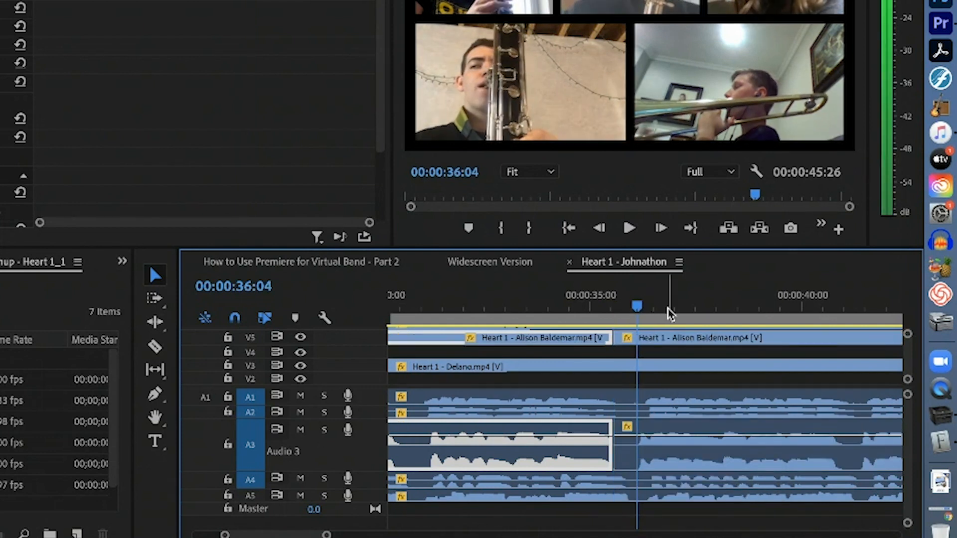
{"action": "left_click", "coordinate": [672, 457]}
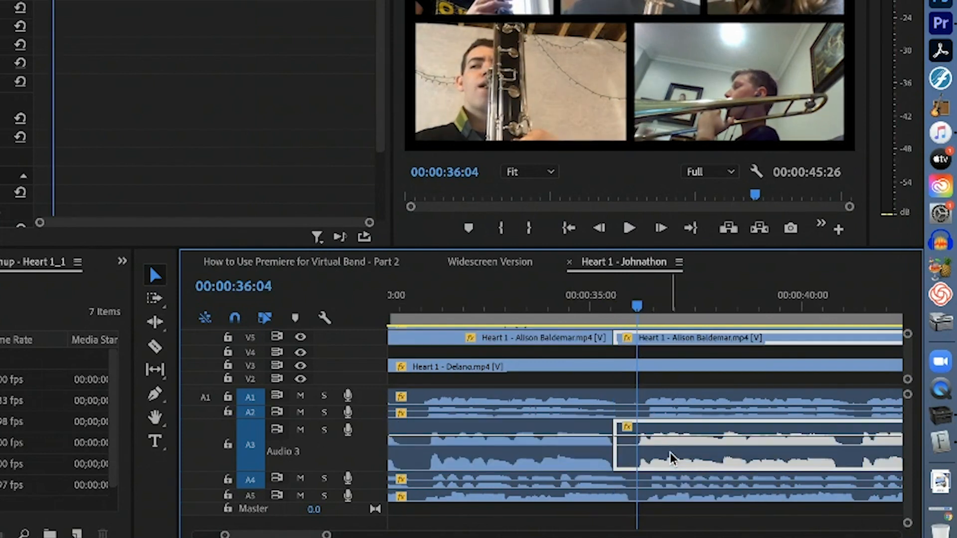
{"action": "key", "text": "super+k"}
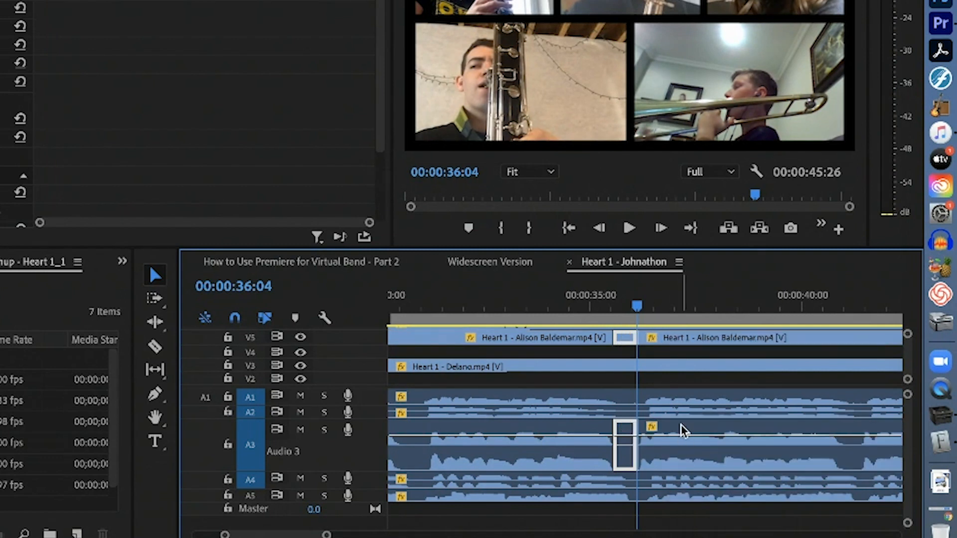
- Nudge the V5 clip and A3 audio following the break seven frames later
{"action": "left_click", "coordinate": [682, 432]}
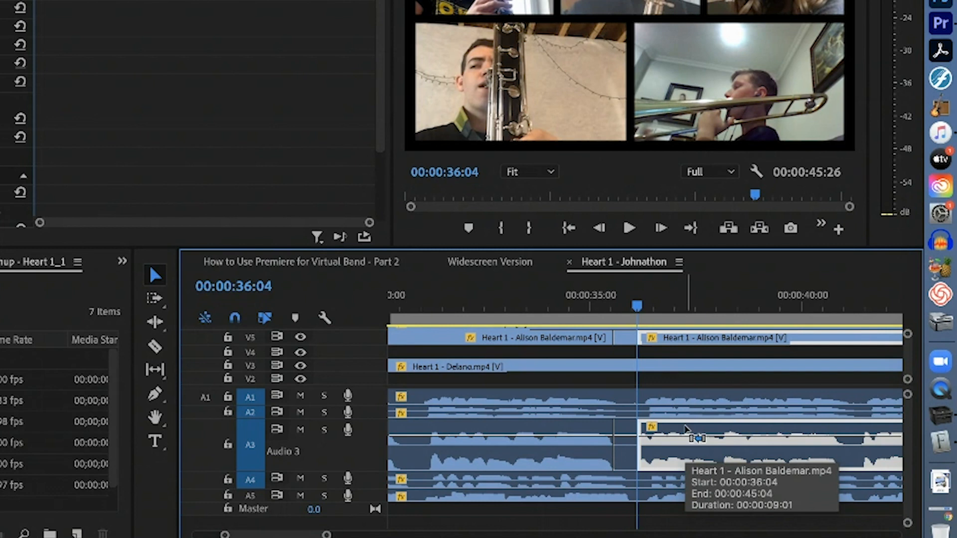
{"action": "key", "text": "super+Right"}
{"action": "key", "text": "super+Right"}
{"action": "key", "text": "super+Right"}
{"action": "key", "text": "super+Right"}
{"action": "key", "text": "super+Right"}
{"action": "key", "text": "super+Right"}
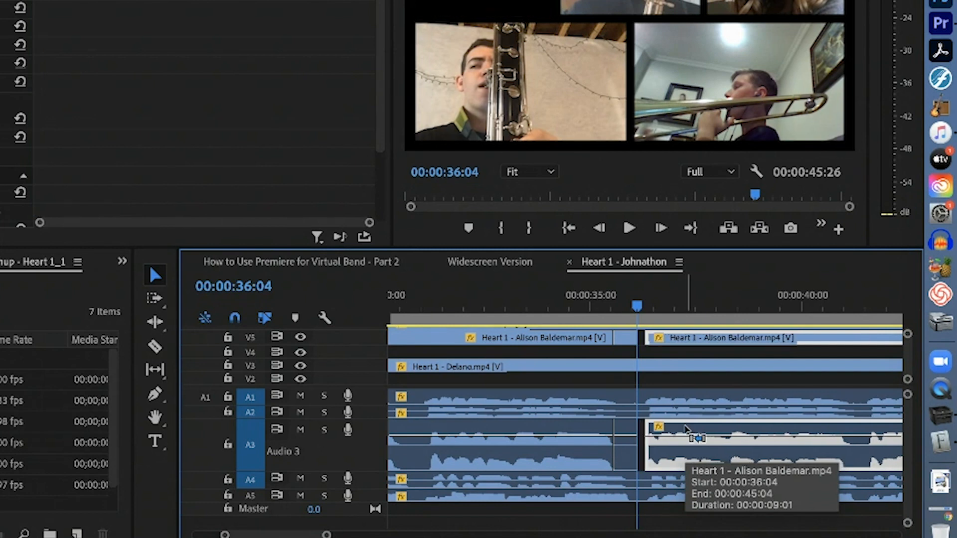
{"action": "key", "text": "super+Right"}
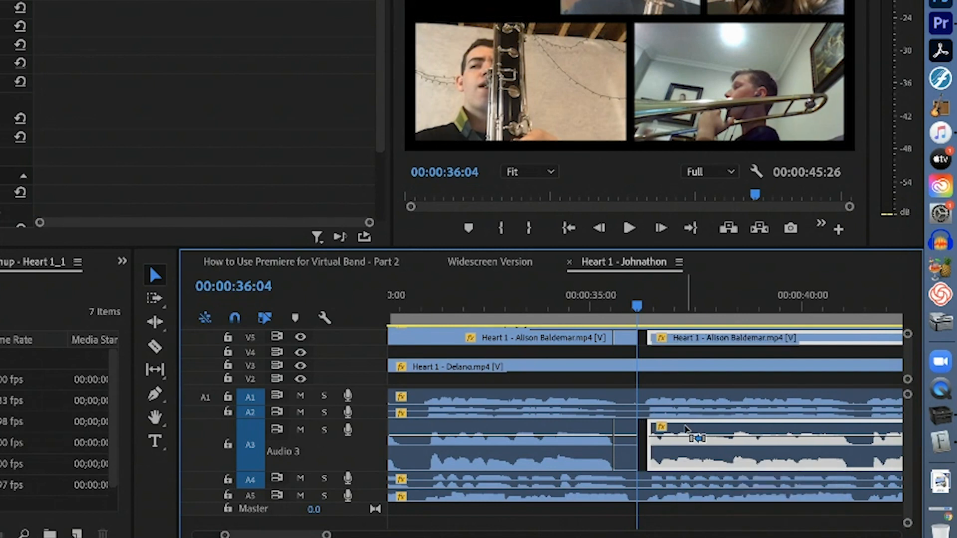
- Slow the short V5/A3 break segment to 70.83% with the Rate Stretch Tool, extending it to fill the gap before the next phrase
{"action": "left_click", "coordinate": [626, 433]}
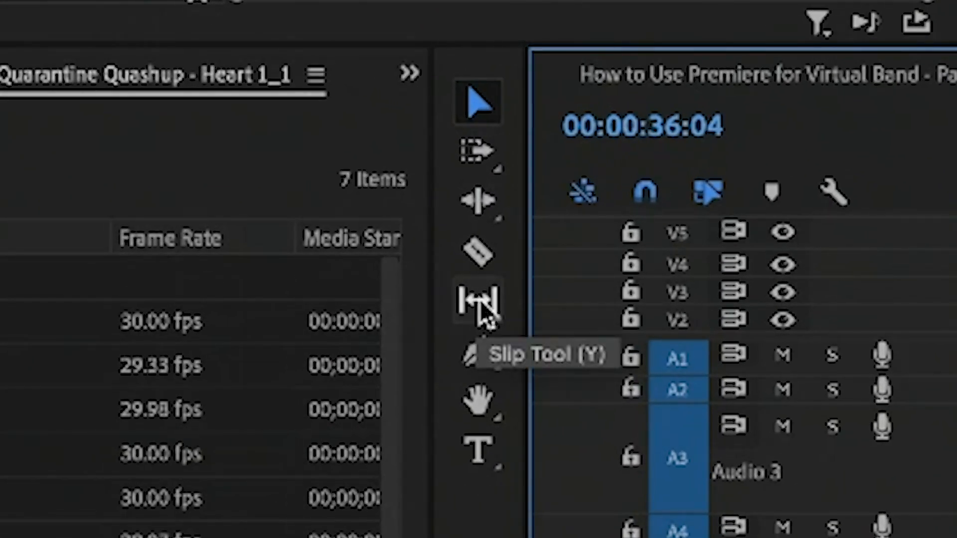
{"action": "left_click", "coordinate": [483, 209]}
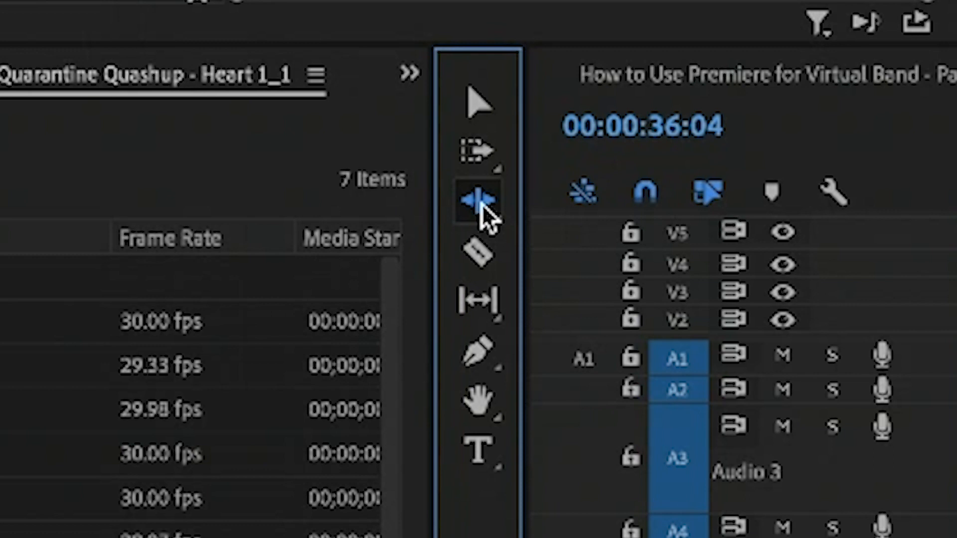
{"action": "key", "text": "r"}
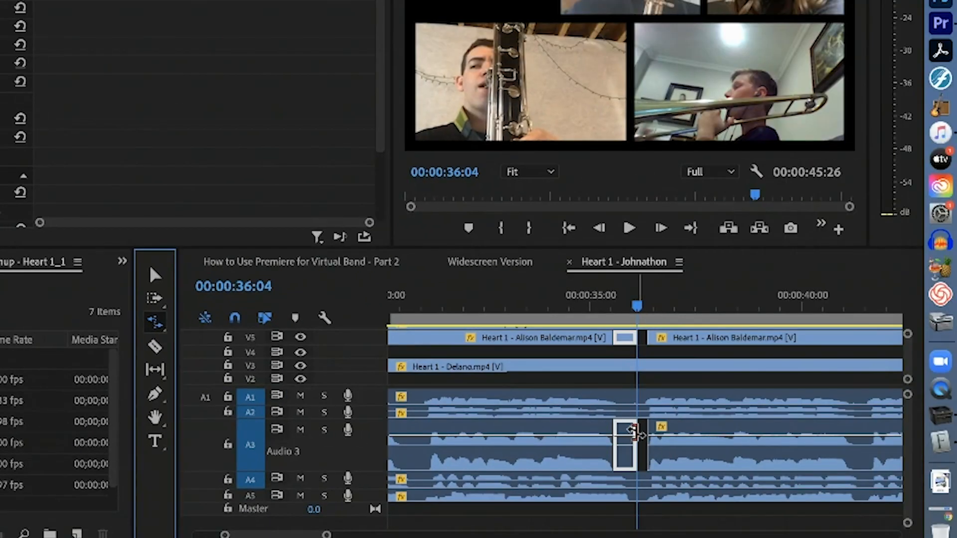
{"action": "left_click_drag", "start_coordinate": [634, 432], "coordinate": [642, 432]}
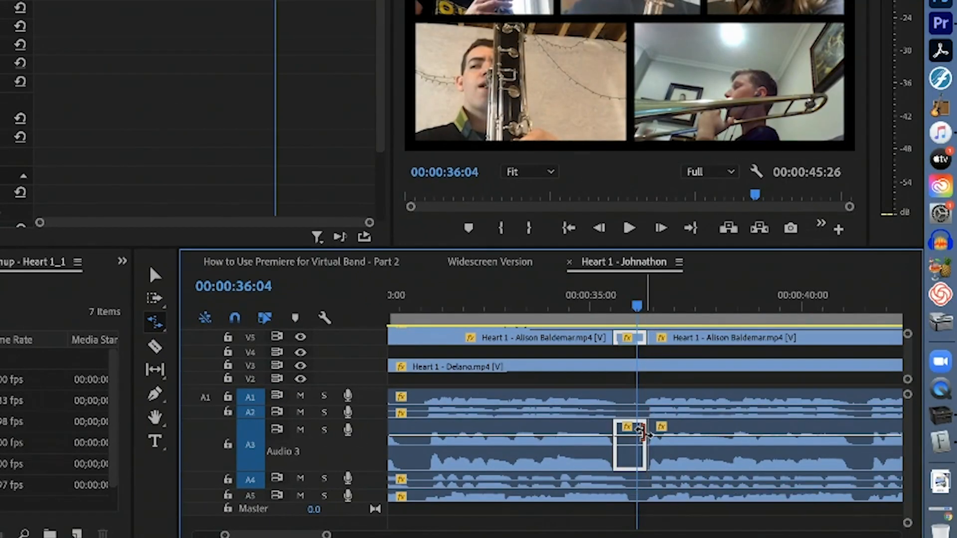
{"action": "mouse_move", "coordinate": [642, 433]}
{"action": "left_mouse_down"}
{"action": "mouse_move", "coordinate": [630, 432]}
{"action": "mouse_move", "coordinate": [644, 431]}
{"action": "left_mouse_up"}
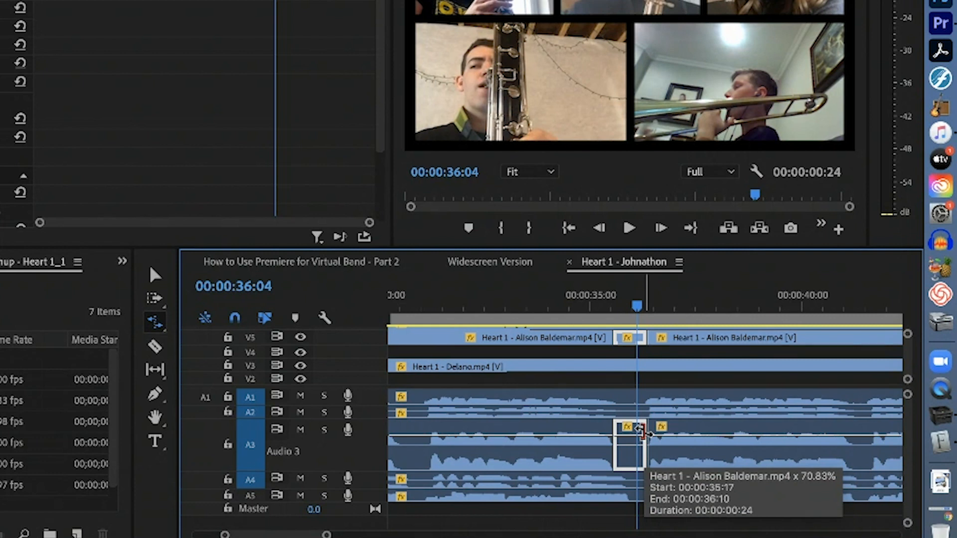
- Enable Maintain Audio Pitch in the speed and duration settings of the stretched break segment
{"action": "key", "text": "v"}
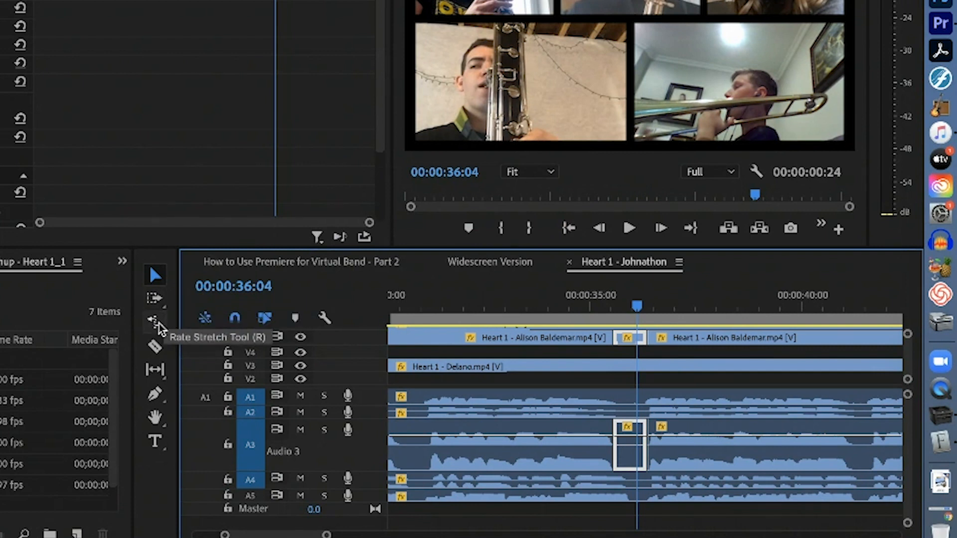
{"action": "right_click", "coordinate": [632, 456]}
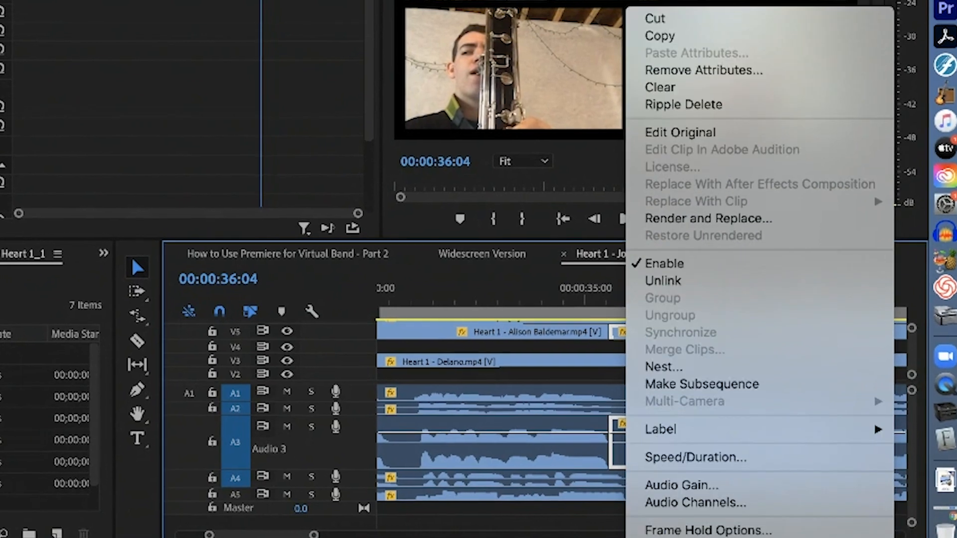
{"action": "left_click", "coordinate": [722, 457]}
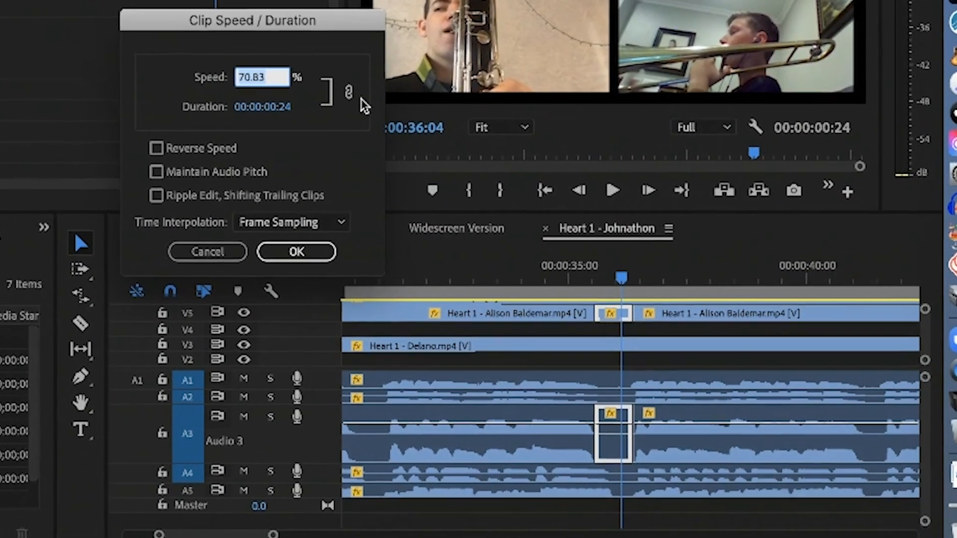
{"action": "left_click_drag", "start_coordinate": [310, 19], "coordinate": [687, 65]}
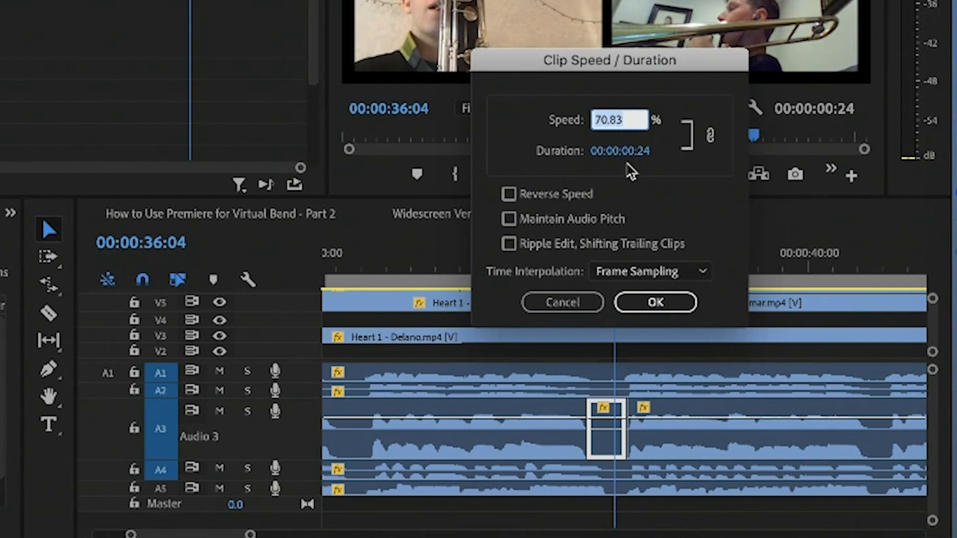
{"action": "left_click", "coordinate": [508, 219]}
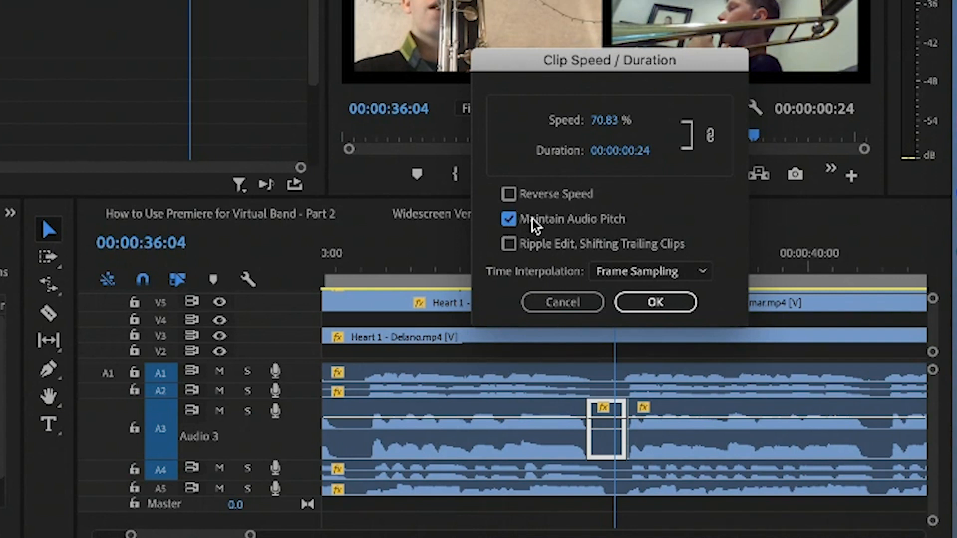
{"action": "left_click", "coordinate": [667, 314]}
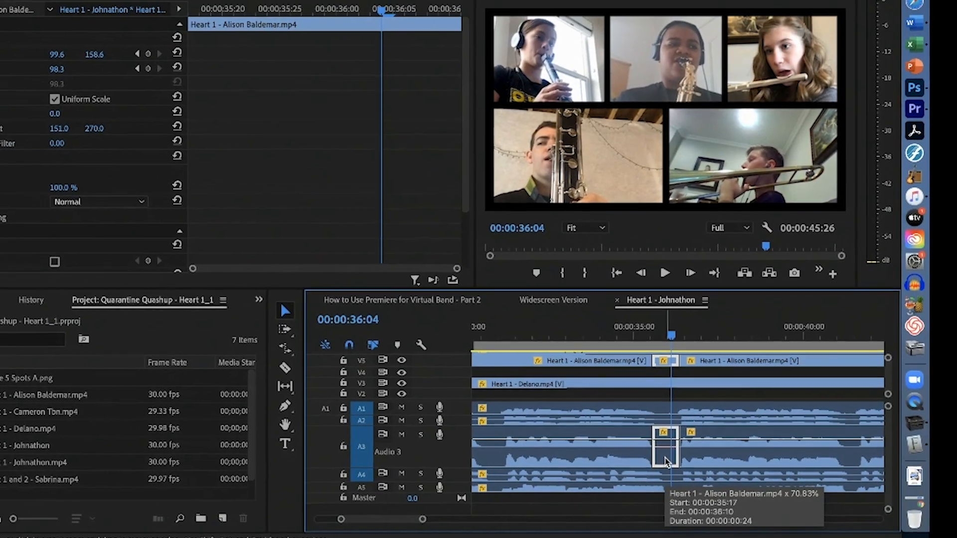
{"action": "right_click", "coordinate": [669, 463]}
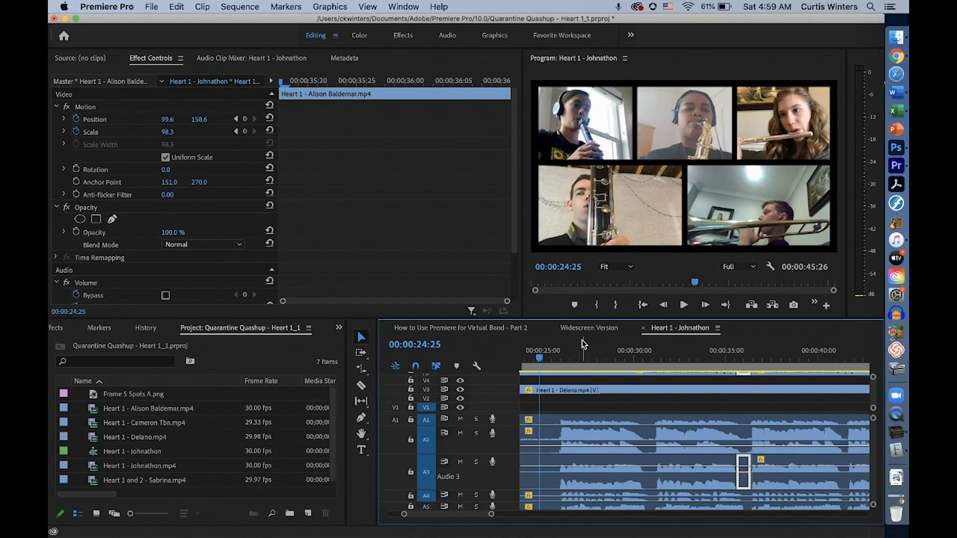
{"action": "left_click", "coordinate": [562, 307]}
{"action": "left_click", "coordinate": [449, 276]}
{"action": "left_click", "coordinate": [287, 359]}
{"action": "left_click", "coordinate": [504, 343]}
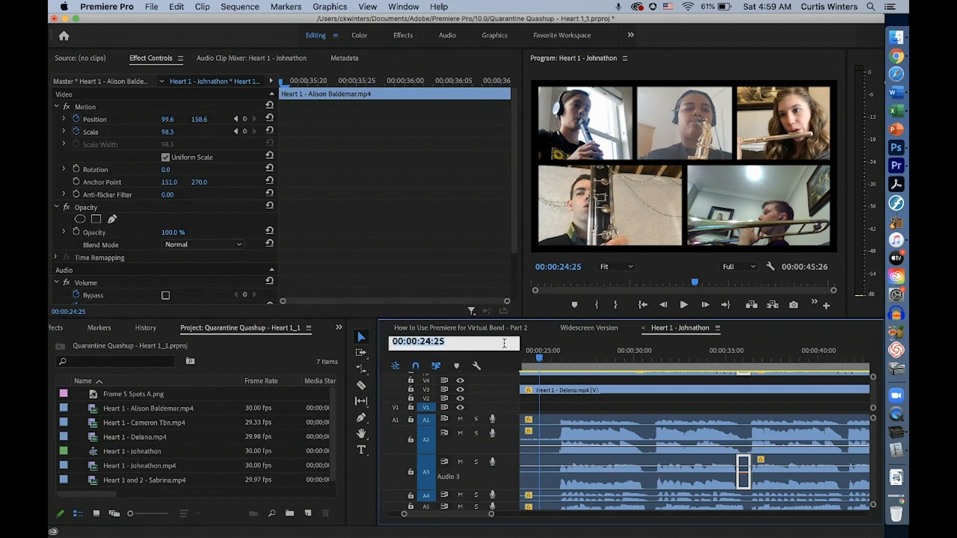
{"action": "left_click", "coordinate": [544, 340]}
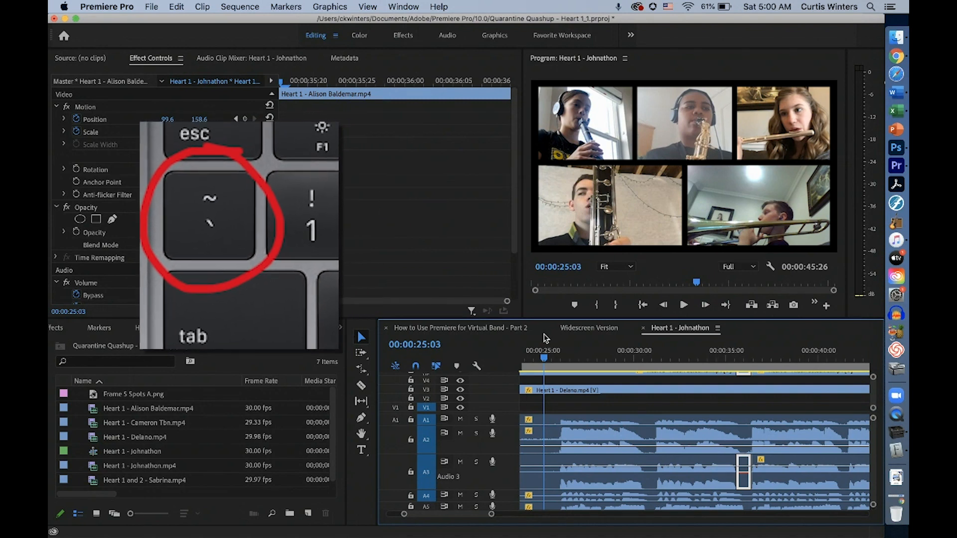
- Maximize the timeline panel, restore the workspace layout, and maximize the Program monitor
{"action": "key", "text": "grave"}
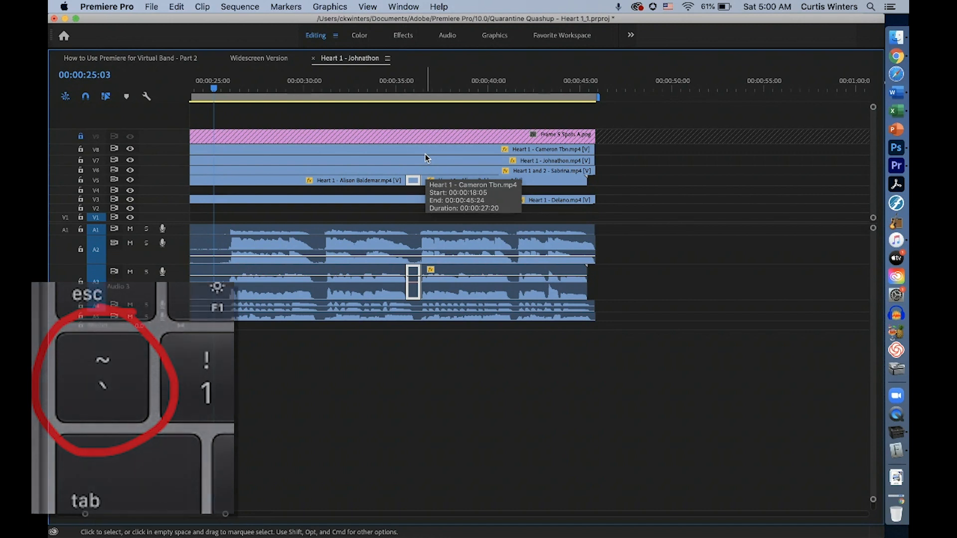
{"action": "key", "text": "grave"}
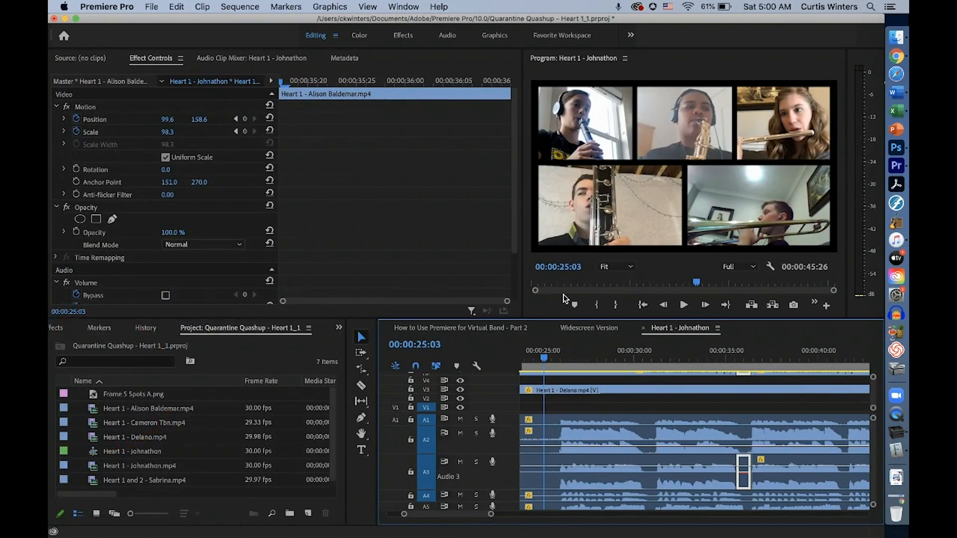
{"action": "left_click", "coordinate": [667, 266]}
{"action": "key", "text": "grave"}
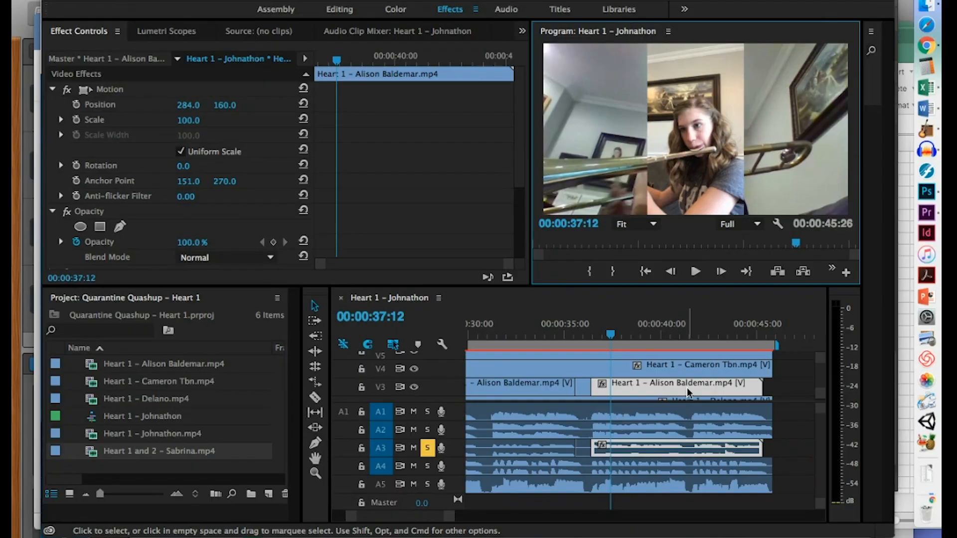
- Play the soloed A3 audio near the end of the sequence to hear the final note
{"action": "left_click", "coordinate": [696, 341]}
{"action": "key", "text": "equal"}
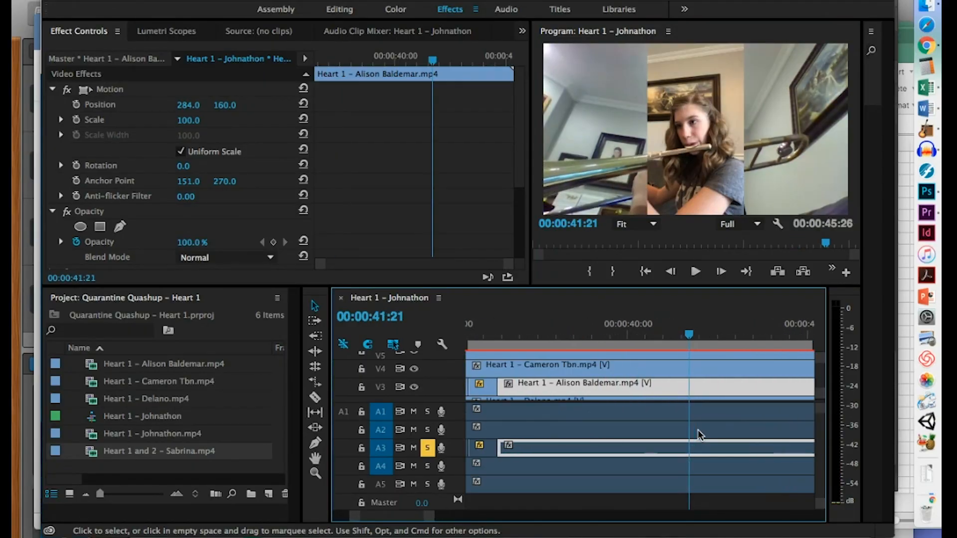
{"action": "scroll", "coordinate": [699, 434], "scroll_direction": "right", "scroll_amount": 5}
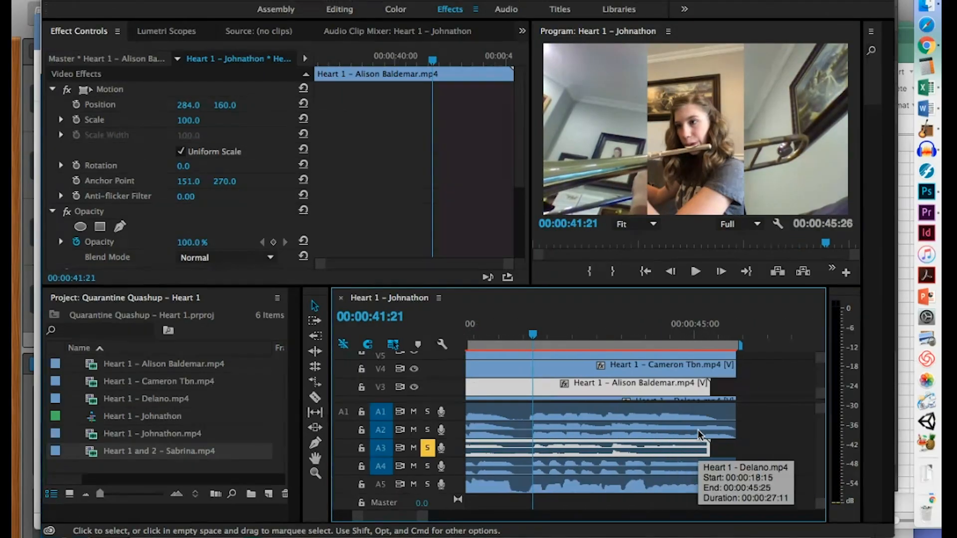
{"action": "left_click", "coordinate": [703, 329]}
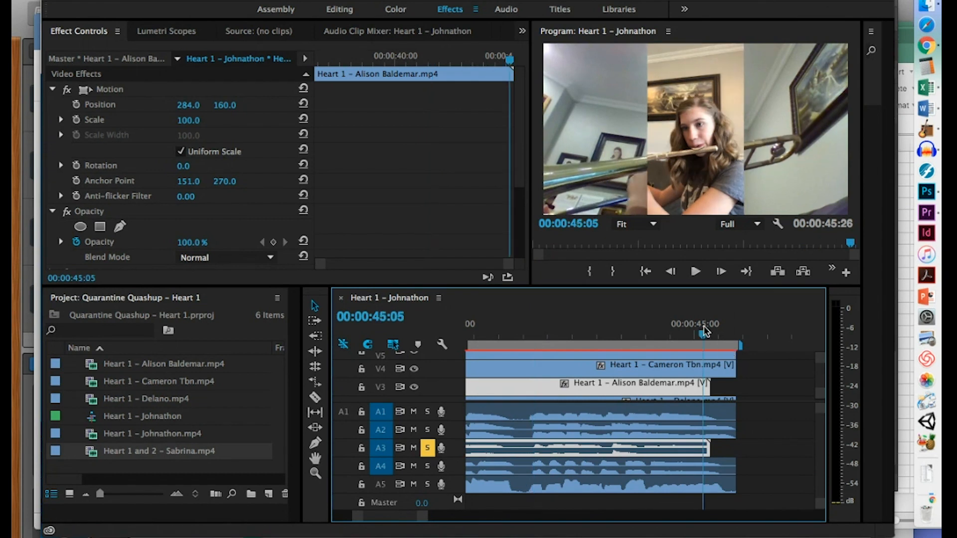
{"action": "left_click_drag", "start_coordinate": [692, 331], "coordinate": [611, 331]}
{"action": "left_click", "coordinate": [695, 271]}
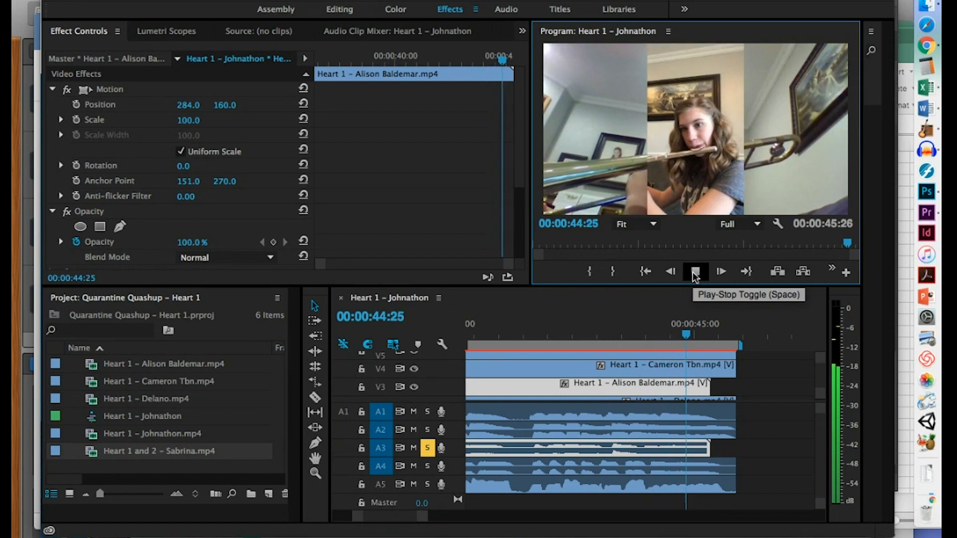
{"action": "left_click", "coordinate": [694, 271]}
- Split the V3 clip and its A3 audio at 00:00:45:07, just before the clip's end
{"action": "left_click", "coordinate": [707, 389]}
{"action": "left_click_drag", "start_coordinate": [707, 389], "coordinate": [709, 389]}
{"action": "left_click", "coordinate": [702, 337]}
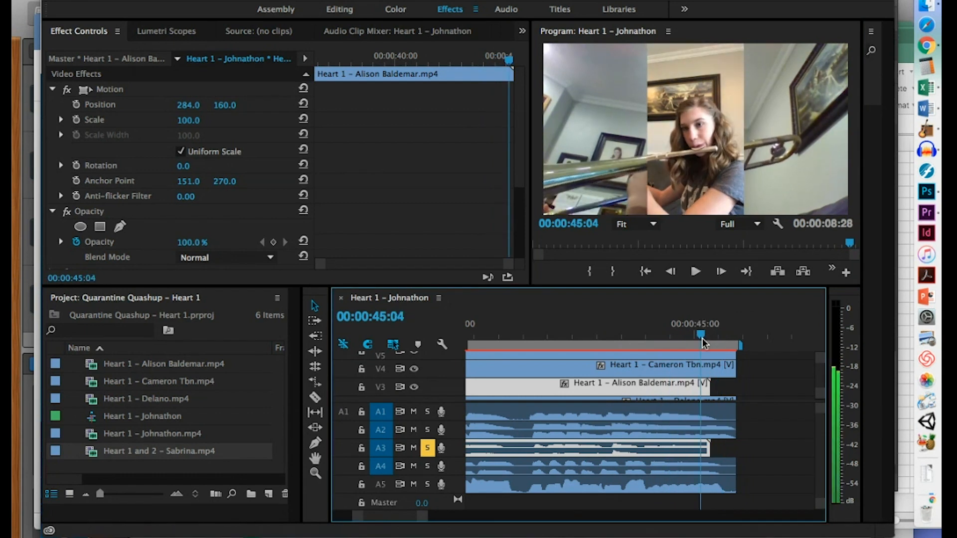
{"action": "scroll", "coordinate": [701, 376], "scroll_direction": "up", "scroll_amount": 3}
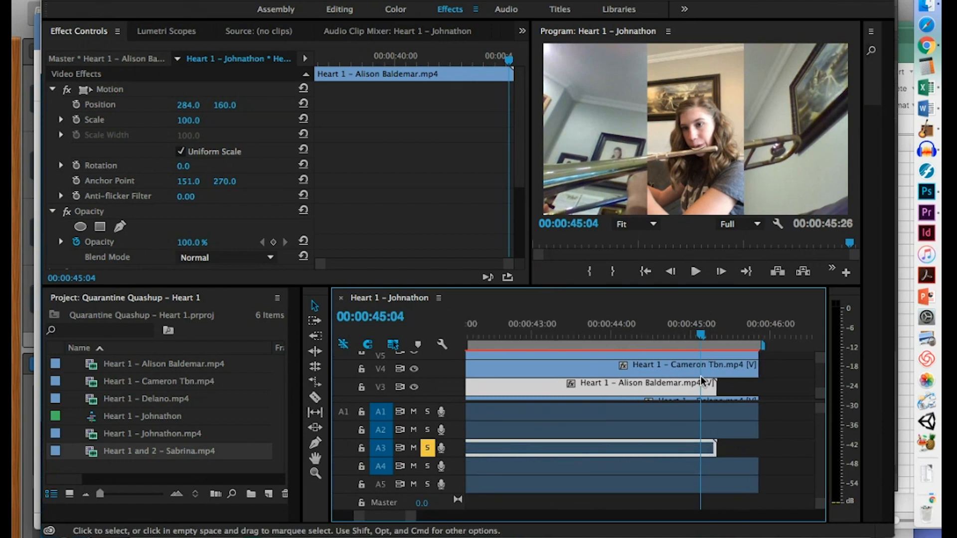
{"action": "left_click", "coordinate": [721, 272]}
{"action": "left_click", "coordinate": [721, 272]}
{"action": "left_click", "coordinate": [721, 272]}
{"action": "left_click", "coordinate": [721, 272]}
{"action": "left_click", "coordinate": [721, 271]}
{"action": "left_click", "coordinate": [721, 272]}
{"action": "left_click", "coordinate": [673, 271]}
{"action": "left_click", "coordinate": [673, 271]}
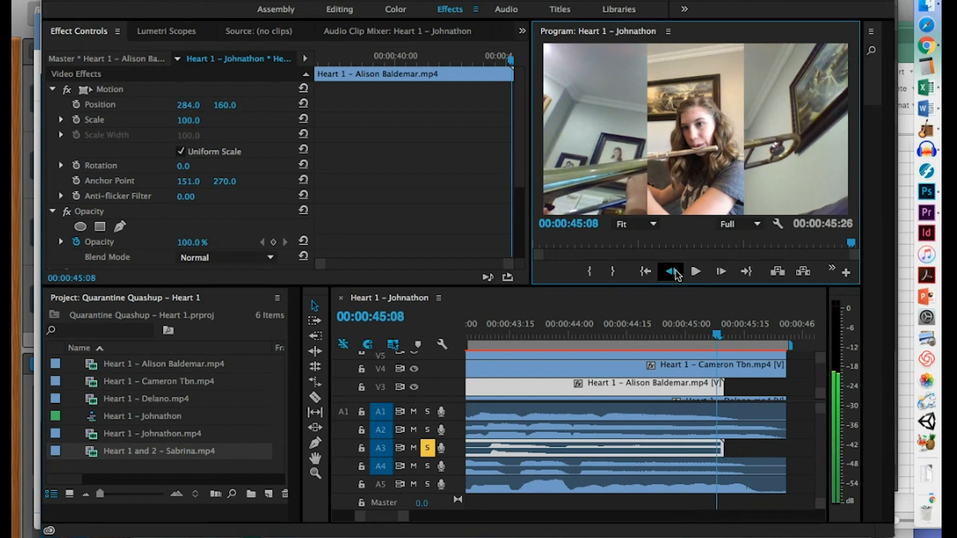
{"action": "left_click", "coordinate": [674, 273]}
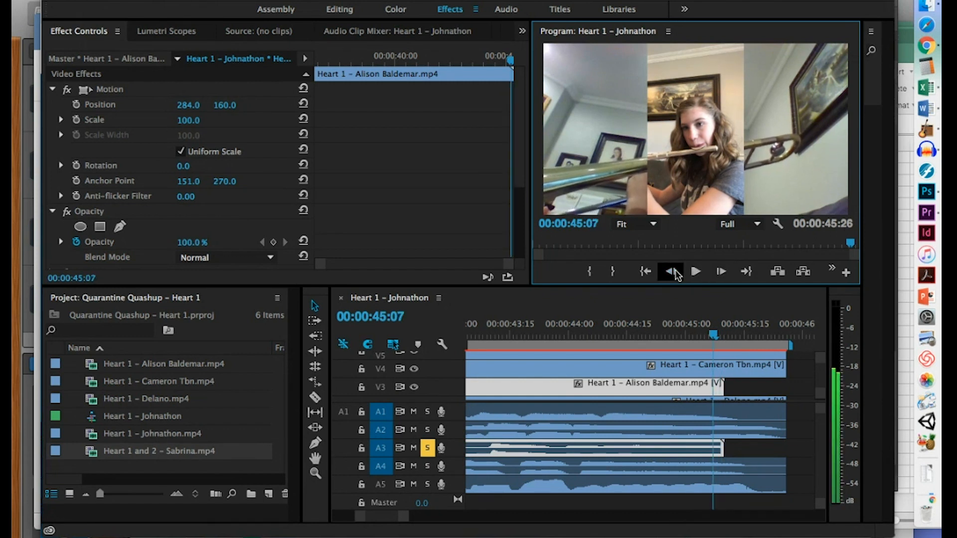
{"action": "left_click", "coordinate": [672, 444]}
{"action": "key", "text": "super+k"}
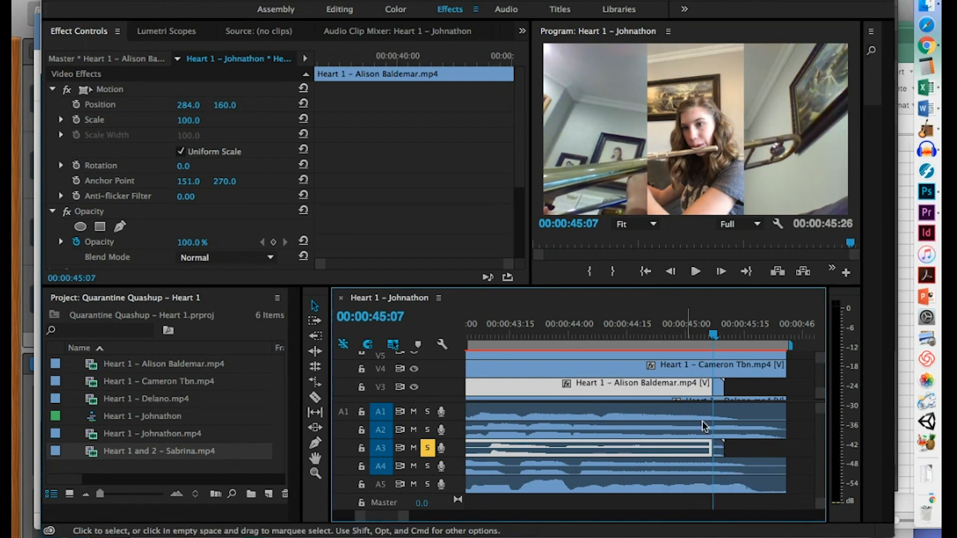
- Slow down the short V3 end segment starting at 00:00:45:07 and shorten it so its end matches the other clips at 00:00:45:26
{"action": "left_click", "coordinate": [719, 387]}
{"action": "scroll", "coordinate": [731, 398], "scroll_direction": "right", "scroll_amount": 3}
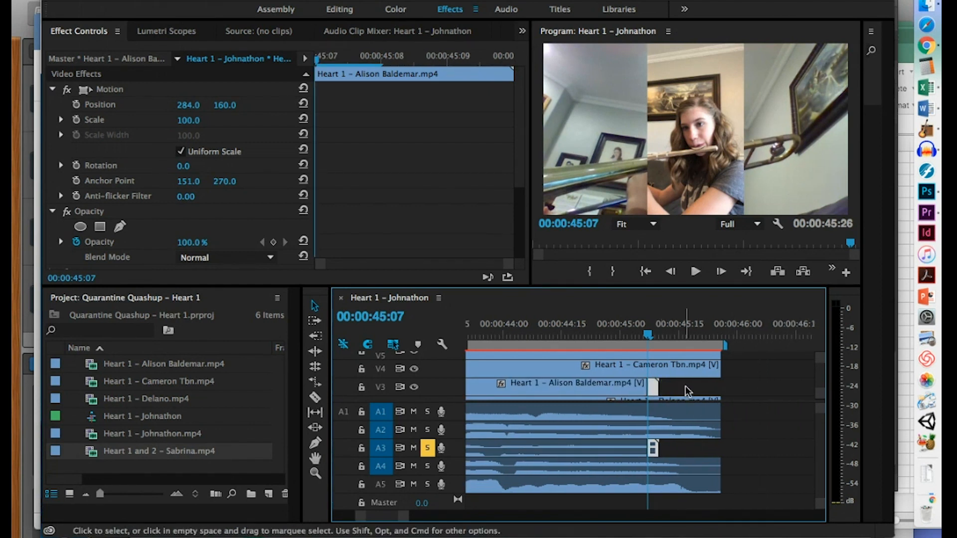
{"action": "right_click", "coordinate": [653, 387]}
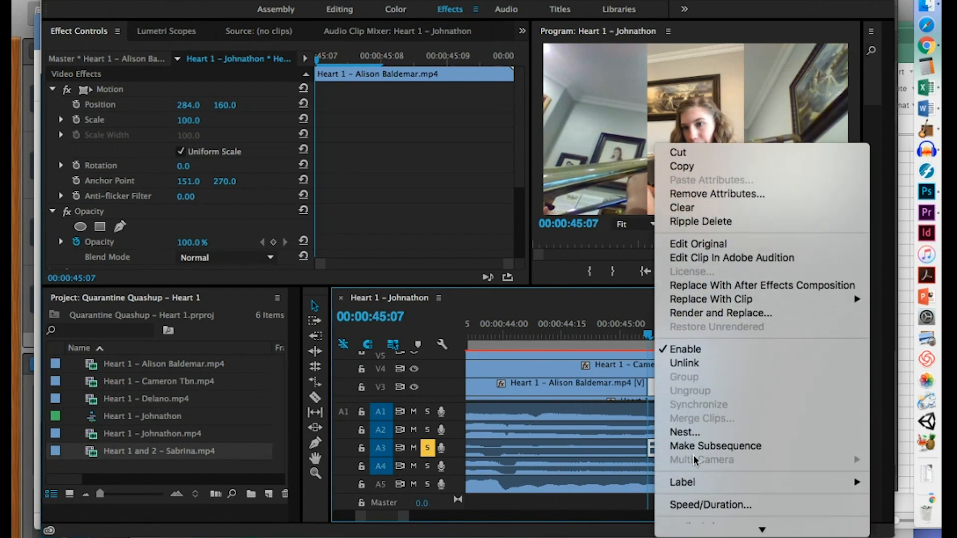
{"action": "left_click", "coordinate": [690, 505]}
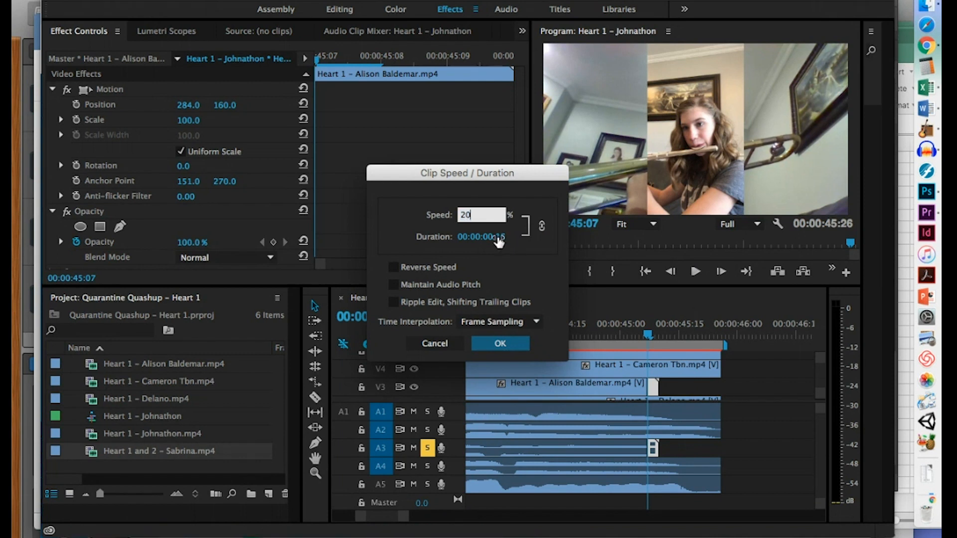
{"action": "left_click", "coordinate": [500, 342]}
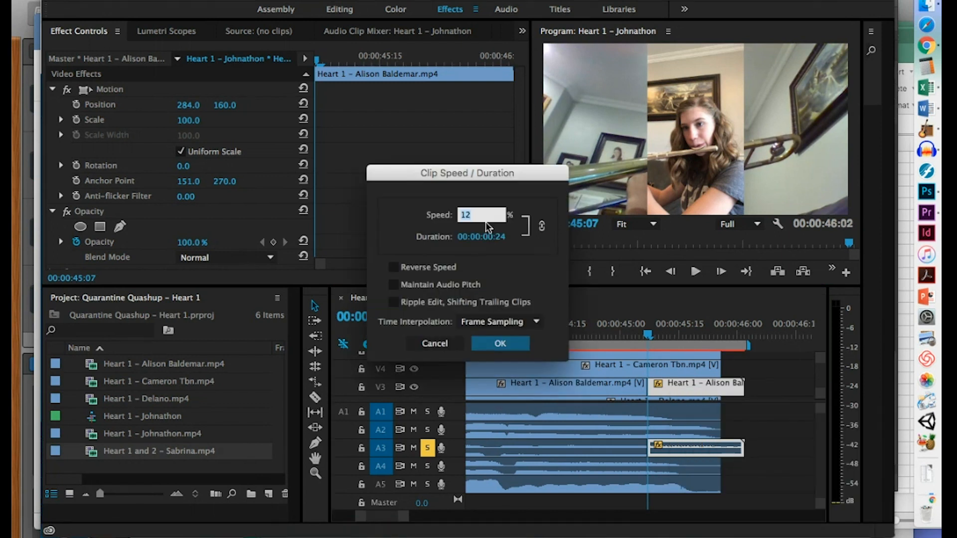
{"action": "left_click", "coordinate": [507, 340]}
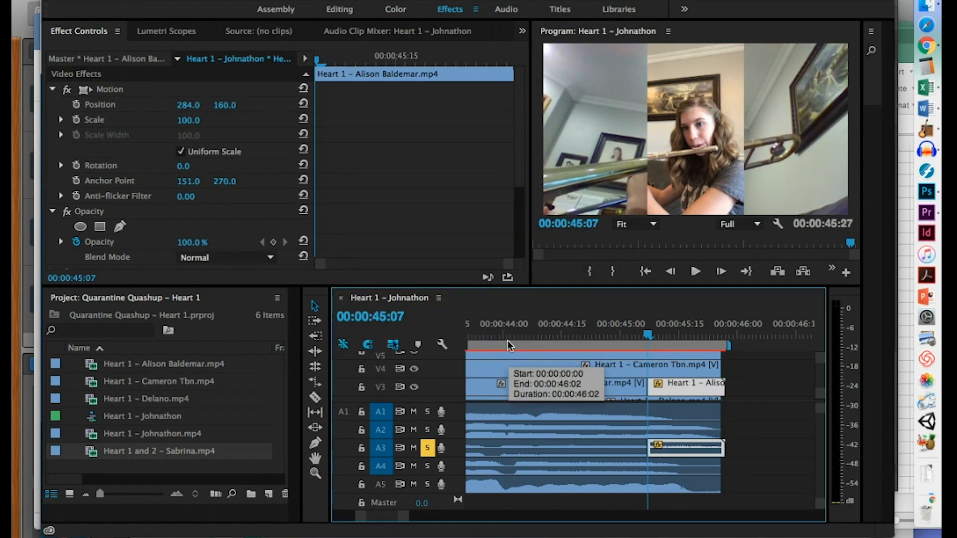
{"action": "left_click", "coordinate": [721, 330]}
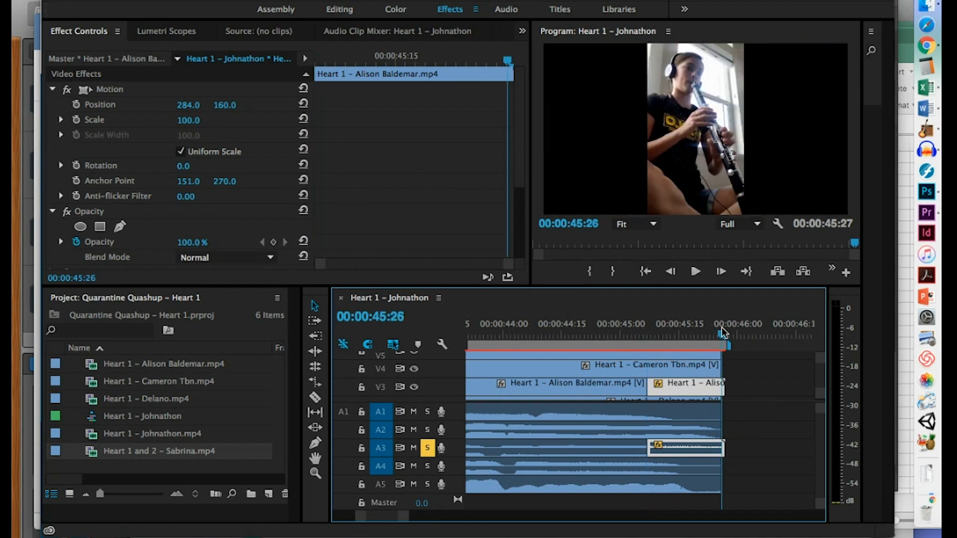
{"action": "left_click_drag", "start_coordinate": [723, 382], "coordinate": [714, 382]}
- Play the soloed A3 audio across the split at 00:00:45:07 to hear the slowed end segment
{"action": "left_click", "coordinate": [632, 330]}
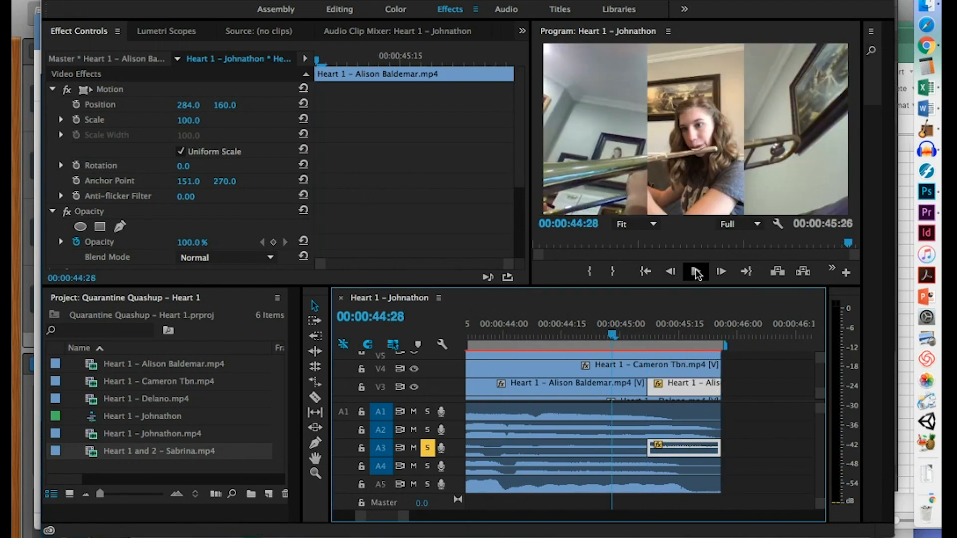
{"action": "left_click", "coordinate": [696, 272]}
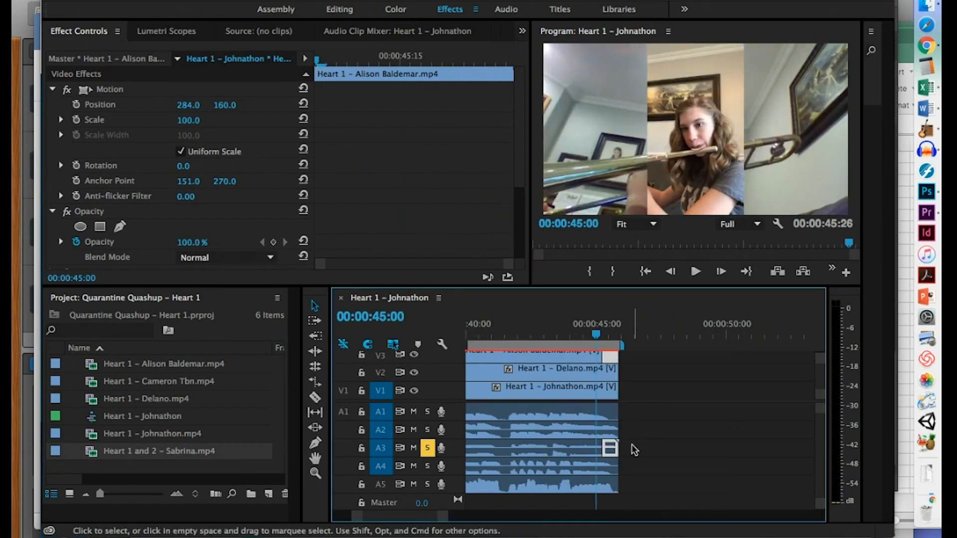
{"action": "scroll", "coordinate": [632, 444], "scroll_direction": "up", "scroll_amount": 4}
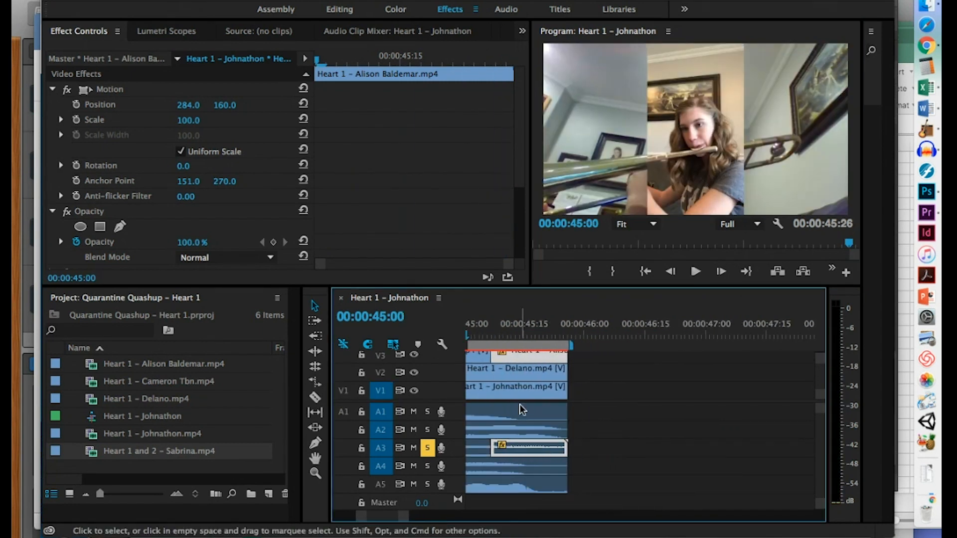
{"action": "key", "text": "space"}
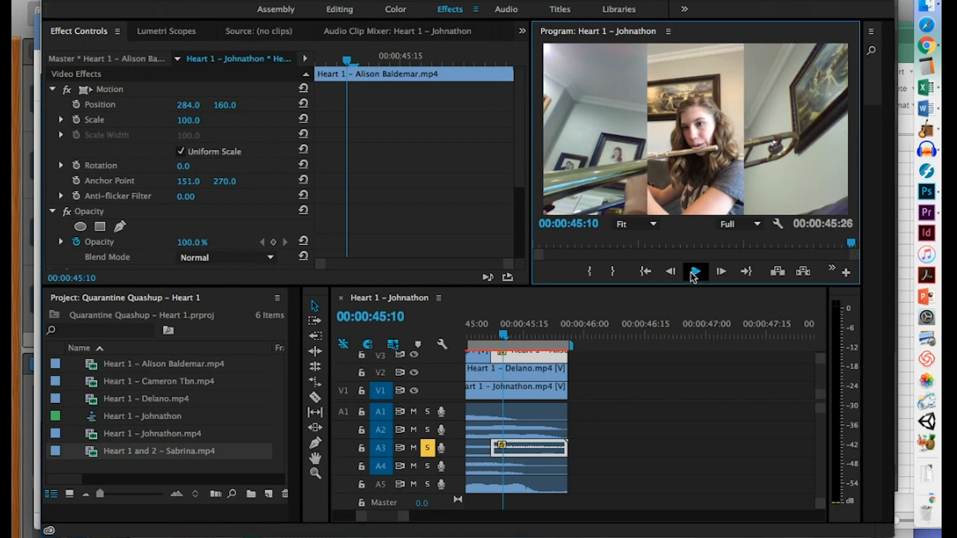
{"action": "scroll", "coordinate": [629, 410], "scroll_direction": "down", "scroll_amount": 2}
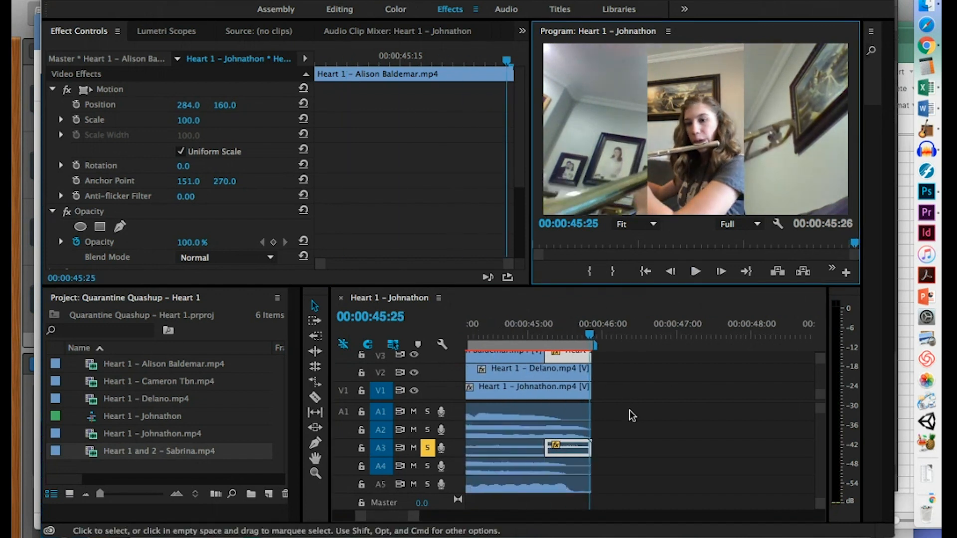
{"action": "left_click", "coordinate": [538, 335]}
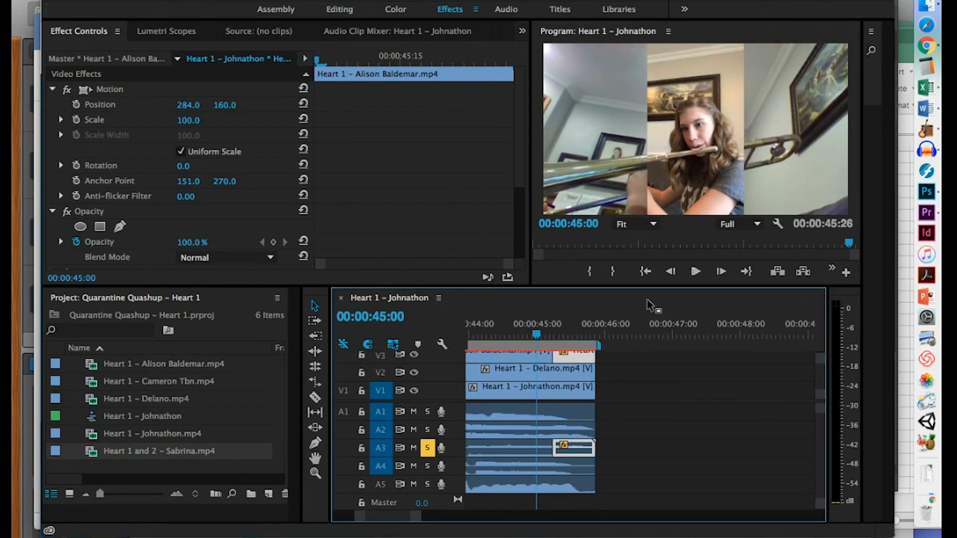
{"action": "left_click", "coordinate": [695, 276]}
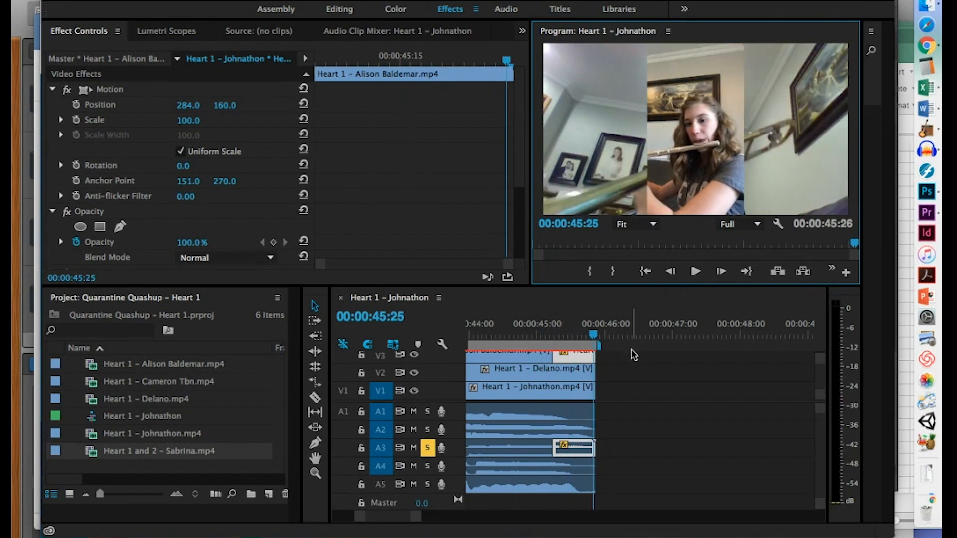
- Enable Maintain Audio Pitch in the speed and duration settings of the slowed V3 end segment
{"action": "right_click", "coordinate": [578, 356]}
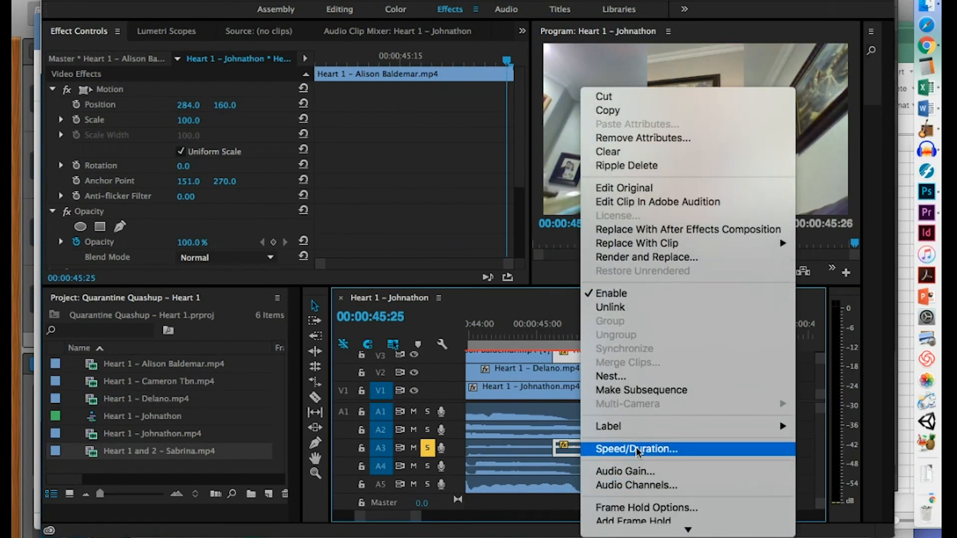
{"action": "left_click", "coordinate": [635, 448]}
{"action": "left_click", "coordinate": [394, 284]}
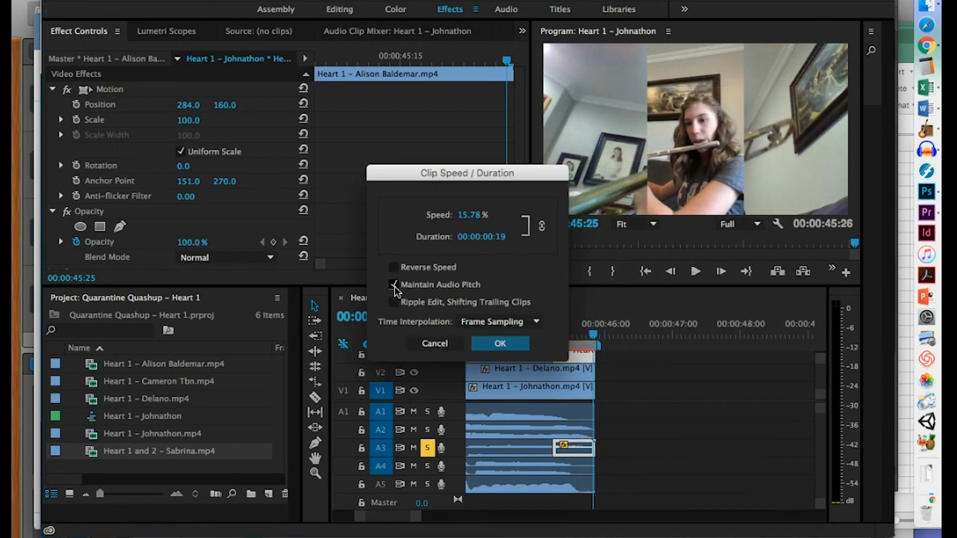
{"action": "left_click", "coordinate": [500, 344]}
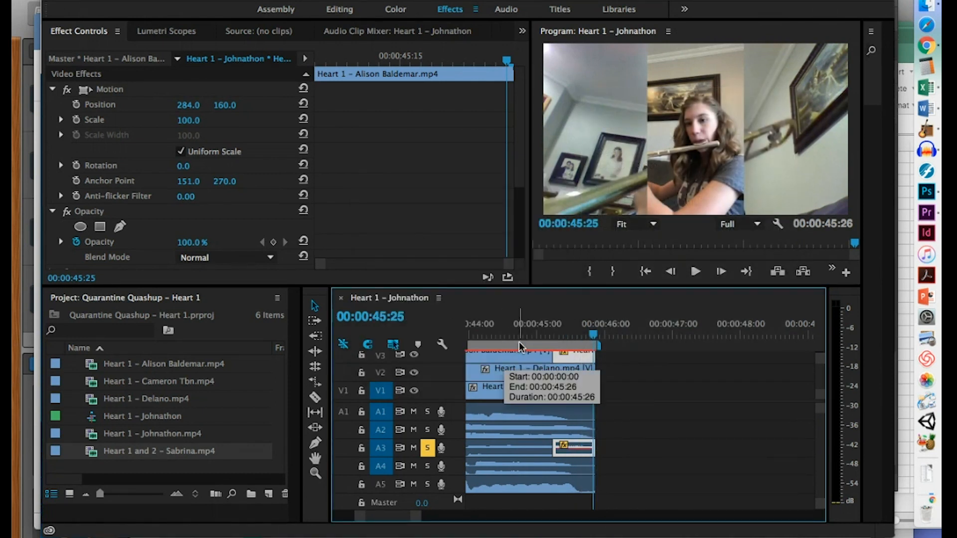
- Play the soloed A3 ending again to check the pitch-corrected segment, and return the playhead to 00:00:45:01
{"action": "left_click", "coordinate": [525, 336]}
{"action": "left_click", "coordinate": [696, 272]}
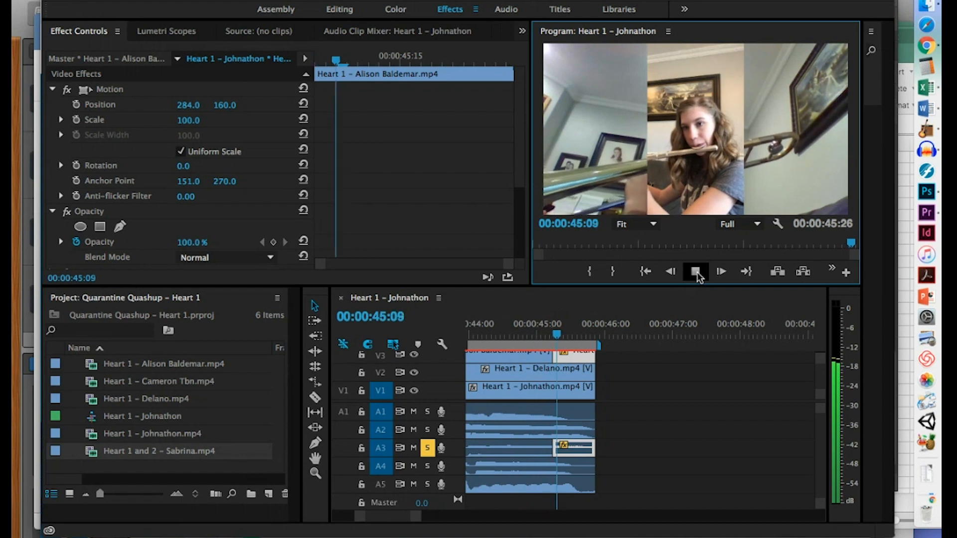
{"action": "left_click", "coordinate": [697, 273]}
{"action": "left_click", "coordinate": [696, 273]}
{"action": "key", "text": "minus"}
{"action": "key", "text": "minus"}
{"action": "key", "text": "minus"}
{"action": "key", "text": "minus"}
{"action": "key", "text": "minus"}
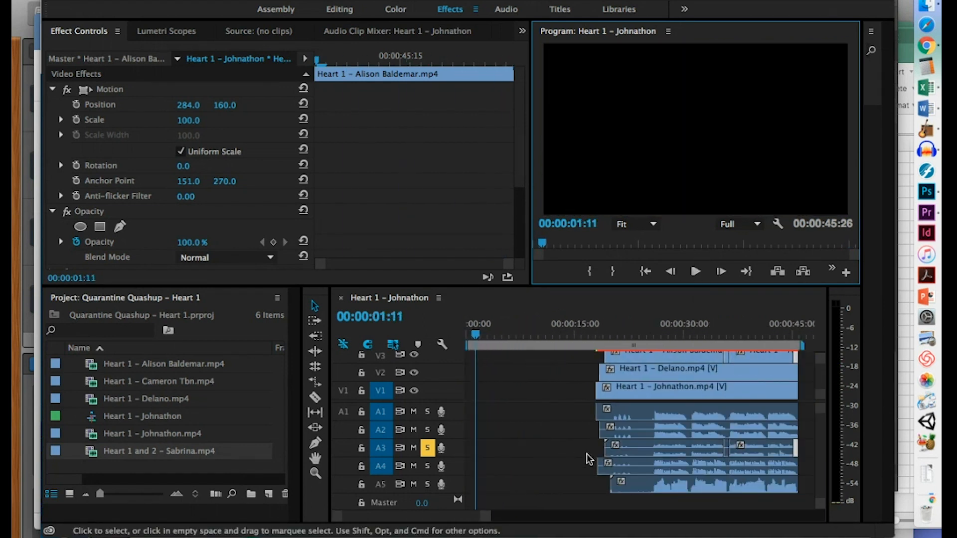
{"action": "scroll", "coordinate": [587, 454], "scroll_direction": "right", "scroll_amount": 3}
{"action": "left_click", "coordinate": [697, 326]}
{"action": "key", "text": "equal"}
{"action": "key", "text": "equal"}
{"action": "key", "text": "equal"}
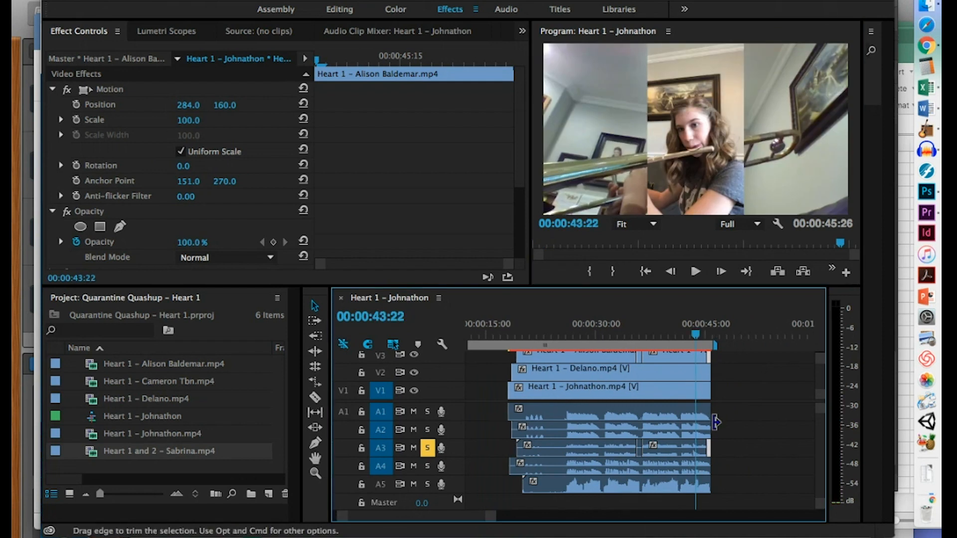
{"action": "scroll", "coordinate": [716, 422], "scroll_direction": "up", "scroll_amount": 5}
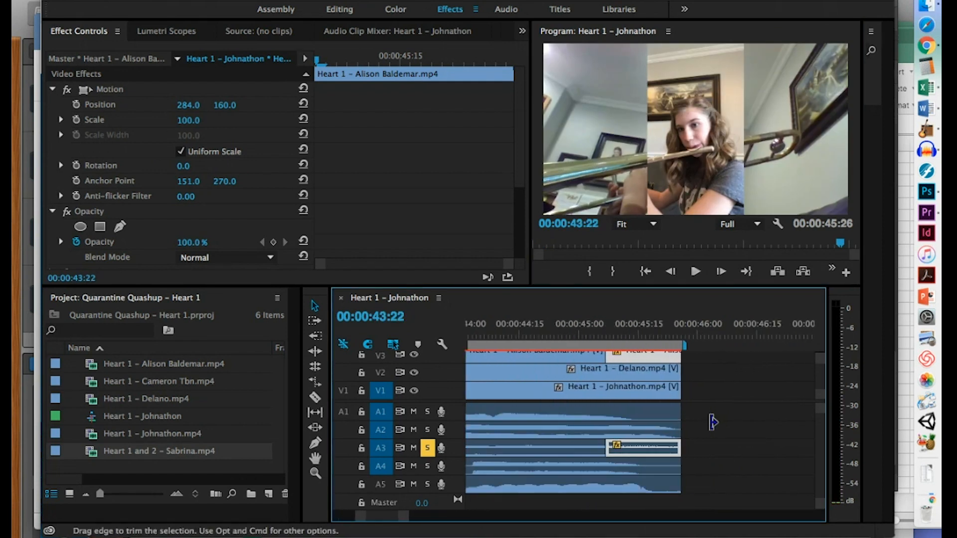
{"action": "left_click", "coordinate": [584, 339]}
- Unlink the video and audio of the slowed end segment on V3 and A3
{"action": "left_click", "coordinate": [558, 444]}
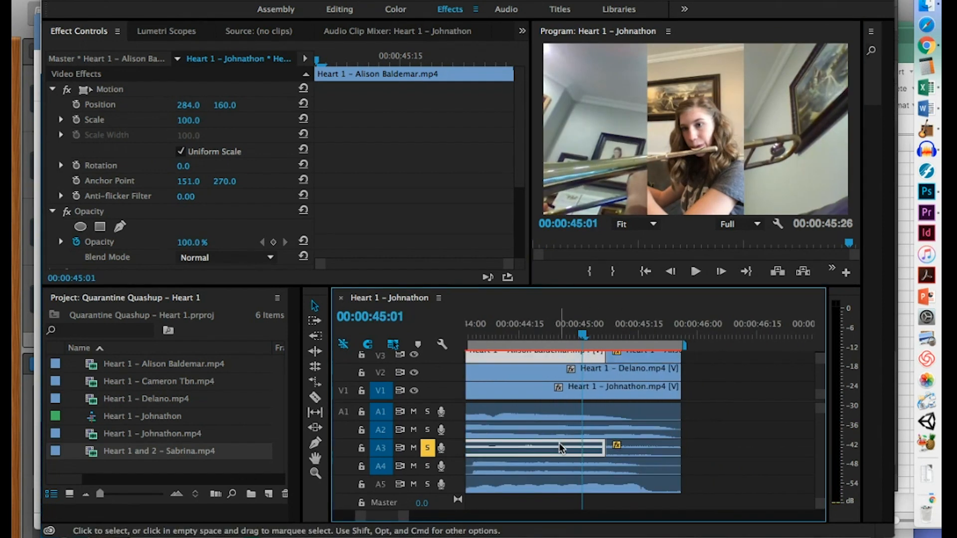
{"action": "left_click", "coordinate": [639, 356]}
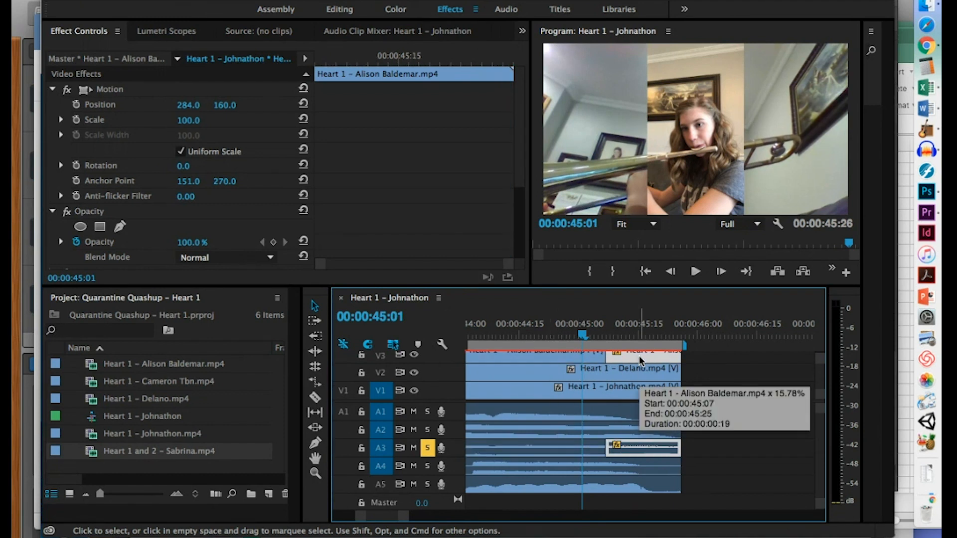
{"action": "right_click", "coordinate": [638, 355]}
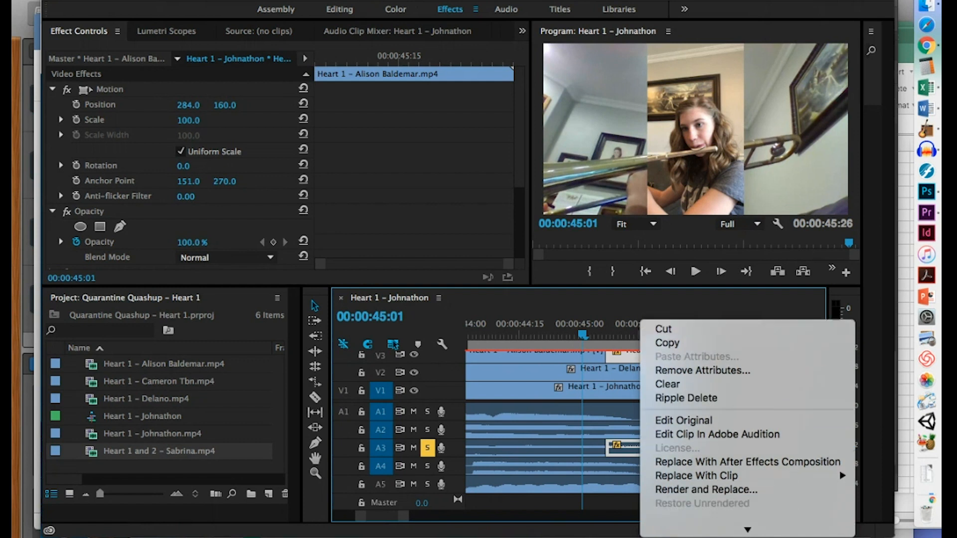
{"action": "scroll", "coordinate": [690, 475], "scroll_direction": "down", "scroll_amount": 3}
{"action": "left_click", "coordinate": [687, 471]}
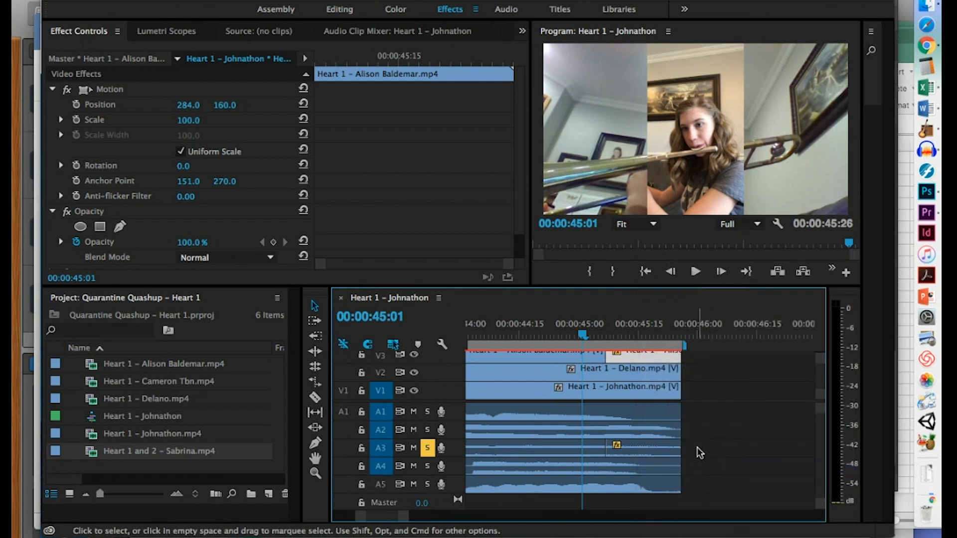
- Delete the unlinked audio of the slowed end segment from A3, leaving its V3 video in place
{"action": "left_click", "coordinate": [656, 446]}
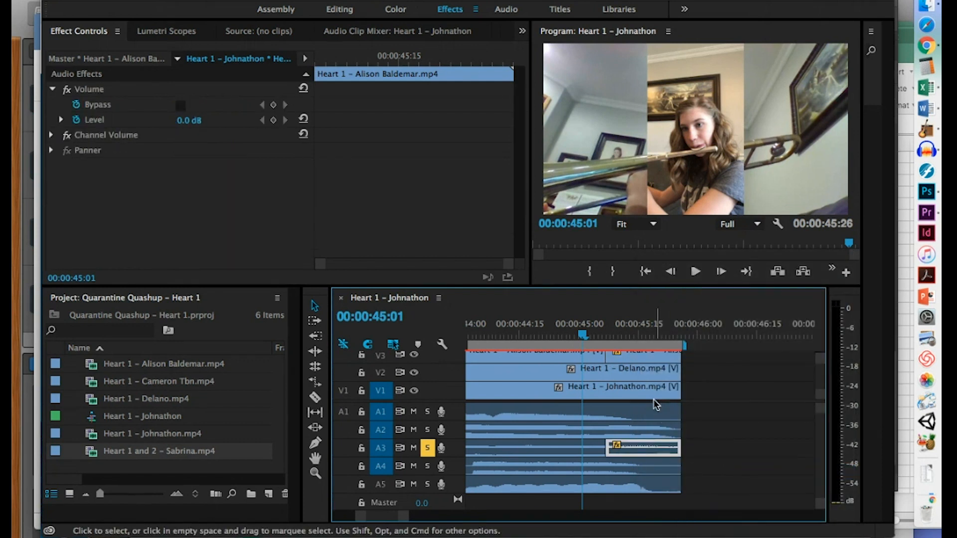
{"action": "left_click", "coordinate": [656, 357]}
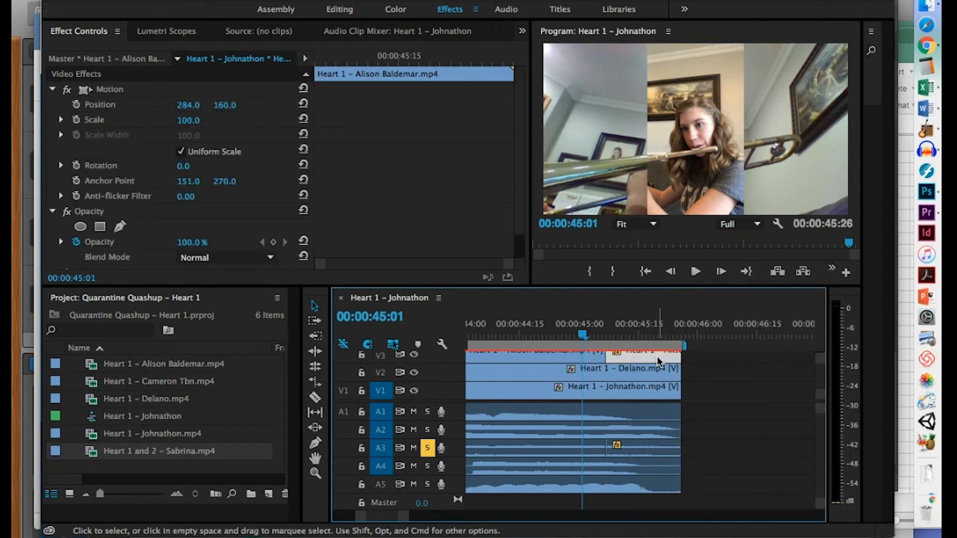
{"action": "left_click", "coordinate": [642, 450]}
{"action": "key", "text": "Delete"}
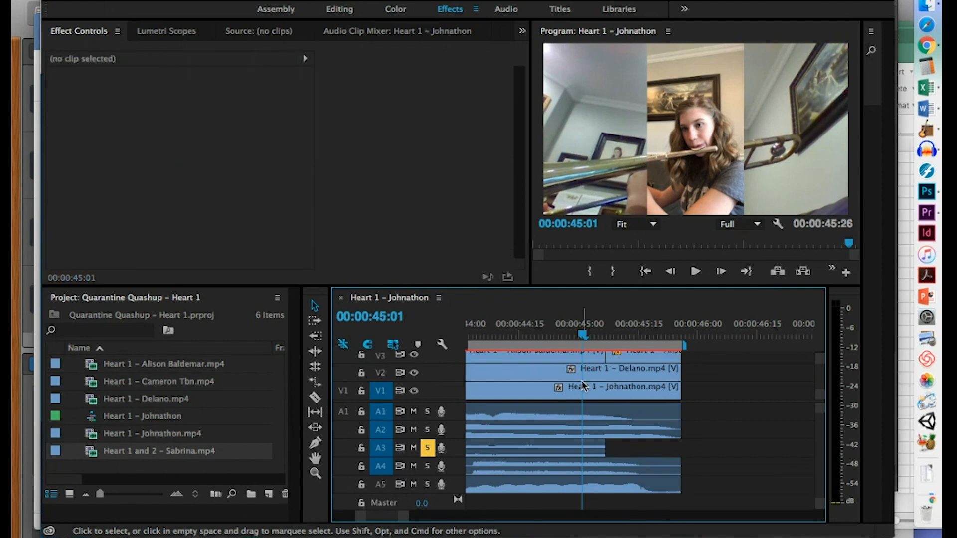
- Add a volume Level keyframe at 00:00:45:01 to the linked V3/A3 clip that precedes the slowed segment
{"action": "left_click", "coordinate": [570, 333]}
{"action": "left_click", "coordinate": [552, 441]}
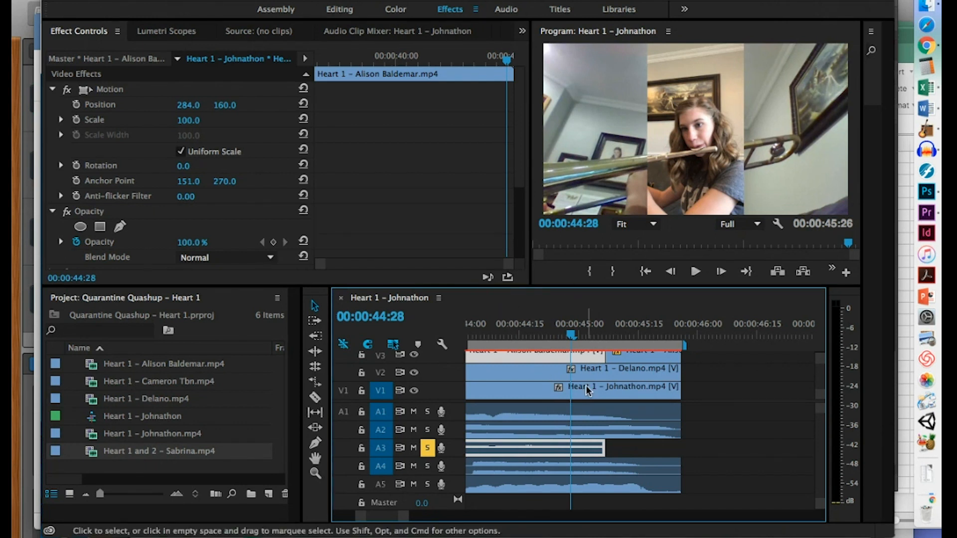
{"action": "scroll", "coordinate": [585, 385], "scroll_direction": "down", "scroll_amount": 3}
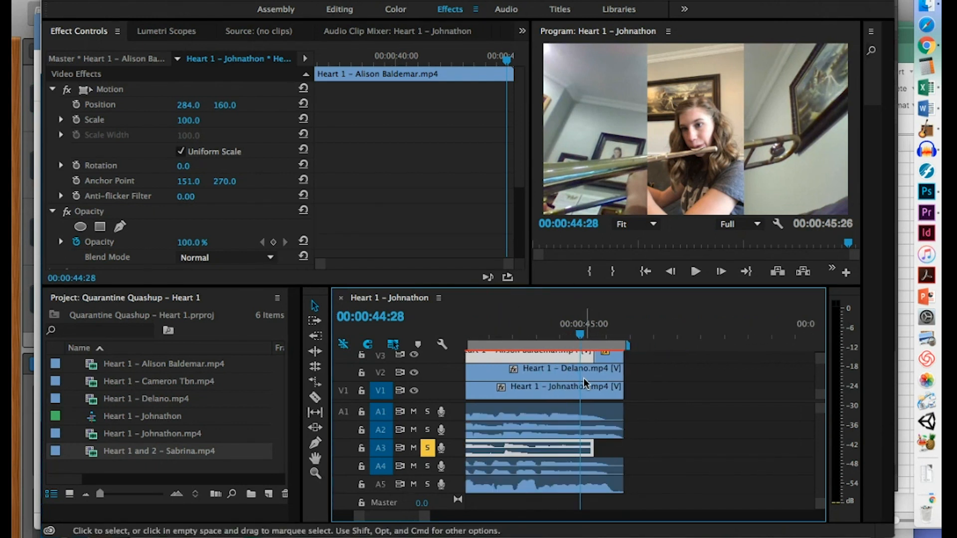
{"action": "scroll", "coordinate": [584, 378], "scroll_direction": "up", "scroll_amount": 3}
{"action": "left_click", "coordinate": [584, 333]}
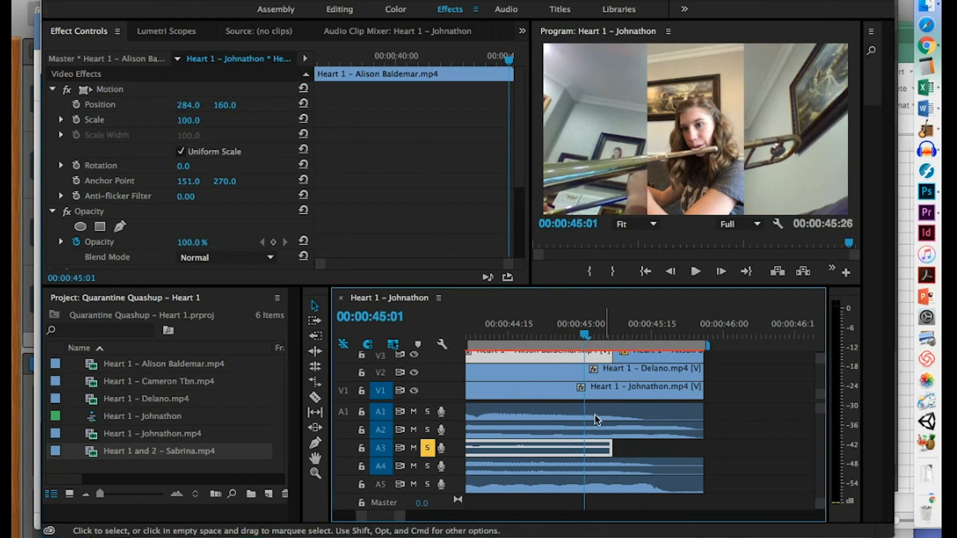
{"action": "left_click", "coordinate": [411, 196]}
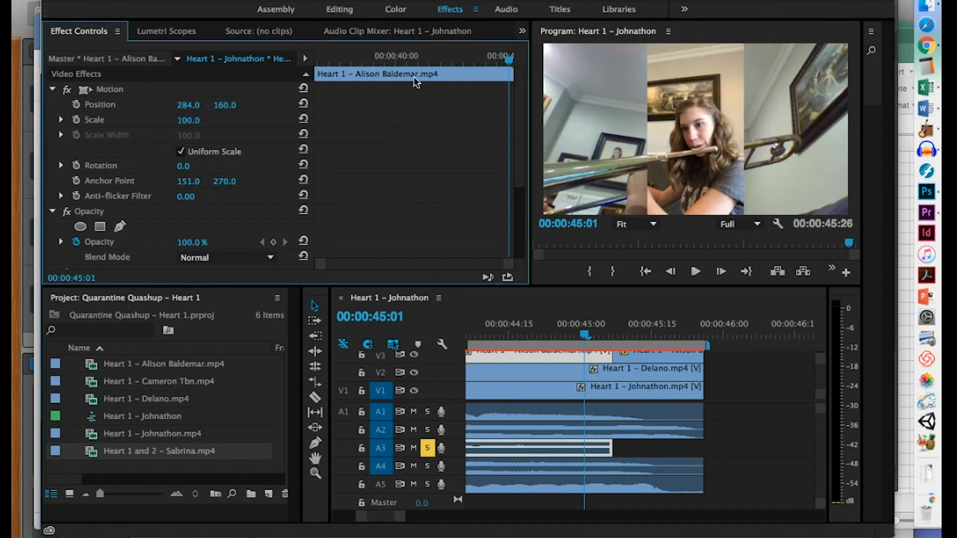
{"action": "scroll", "coordinate": [466, 231], "scroll_direction": "down", "scroll_amount": 3}
{"action": "scroll", "coordinate": [467, 231], "scroll_direction": "down", "scroll_amount": 3}
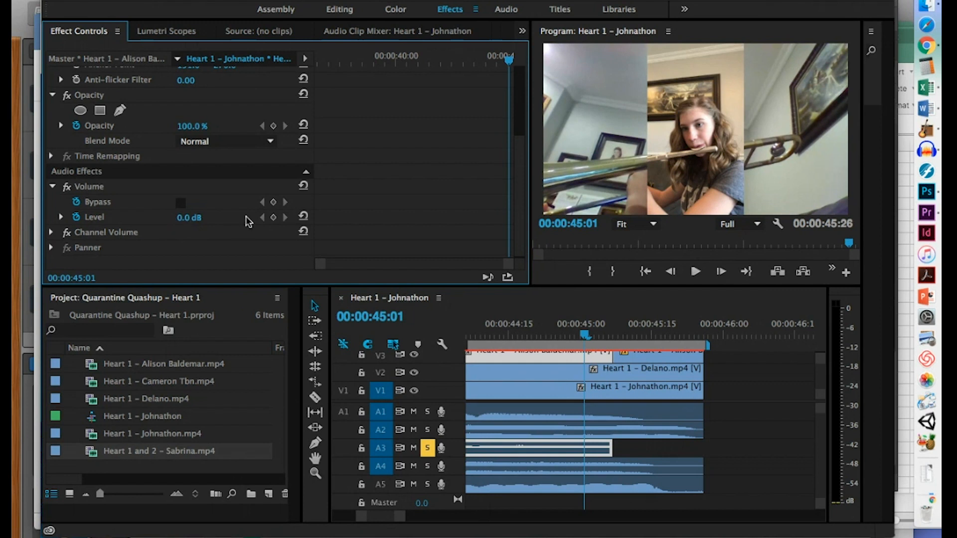
{"action": "key", "text": "super+s"}
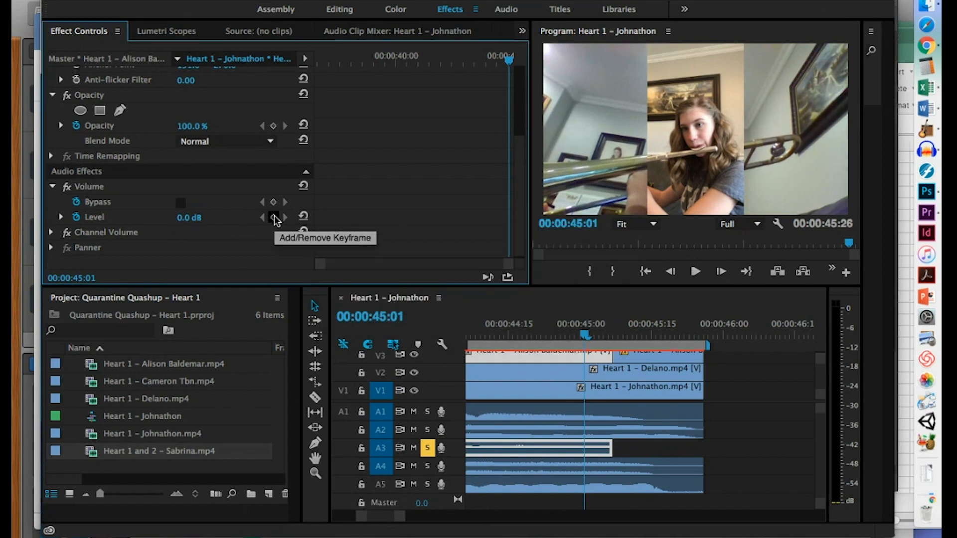
{"action": "left_click", "coordinate": [274, 217]}
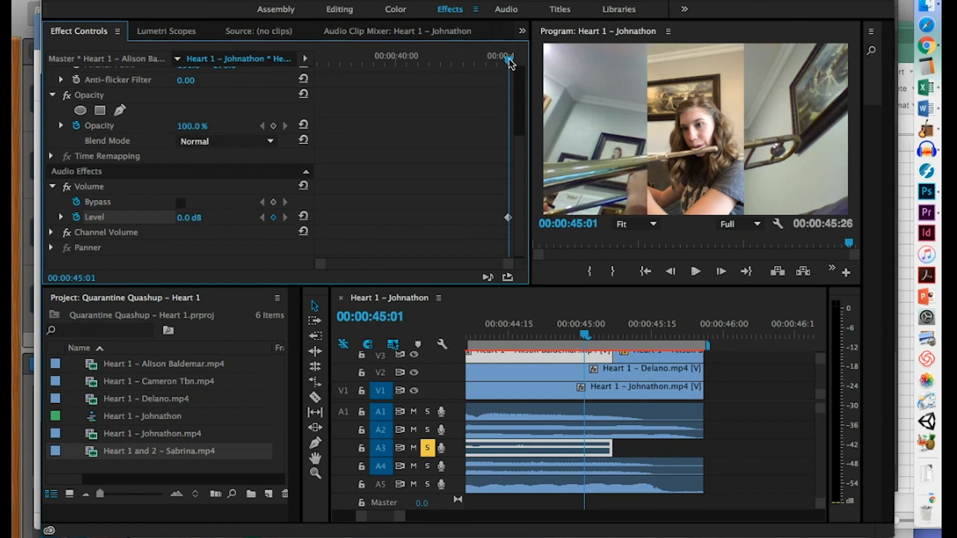
- Add a volume Level keyframe of -200 dB at 00:00:45:06 to the linked V3/A3 clip, fading its audio out at the end
{"action": "left_click_drag", "start_coordinate": [509, 61], "coordinate": [519, 64]}
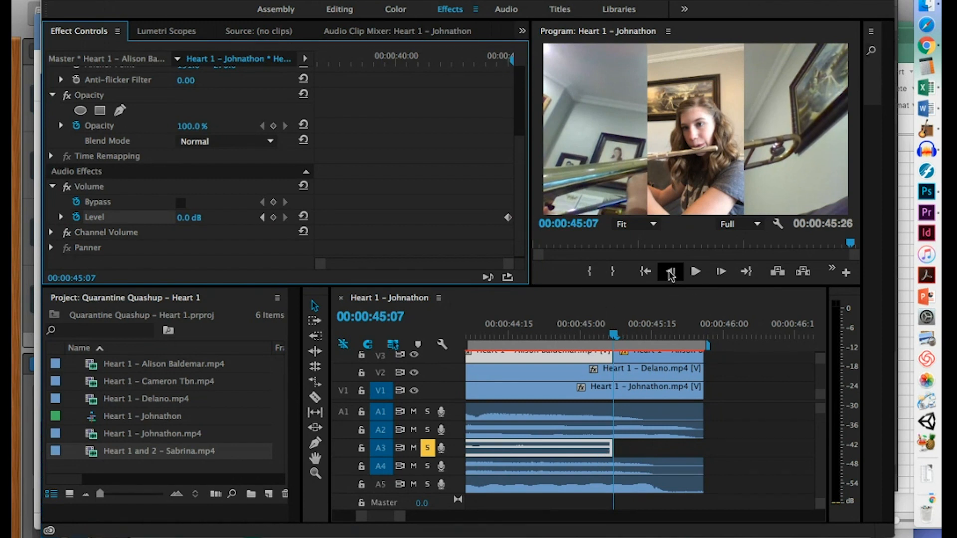
{"action": "left_click", "coordinate": [671, 272]}
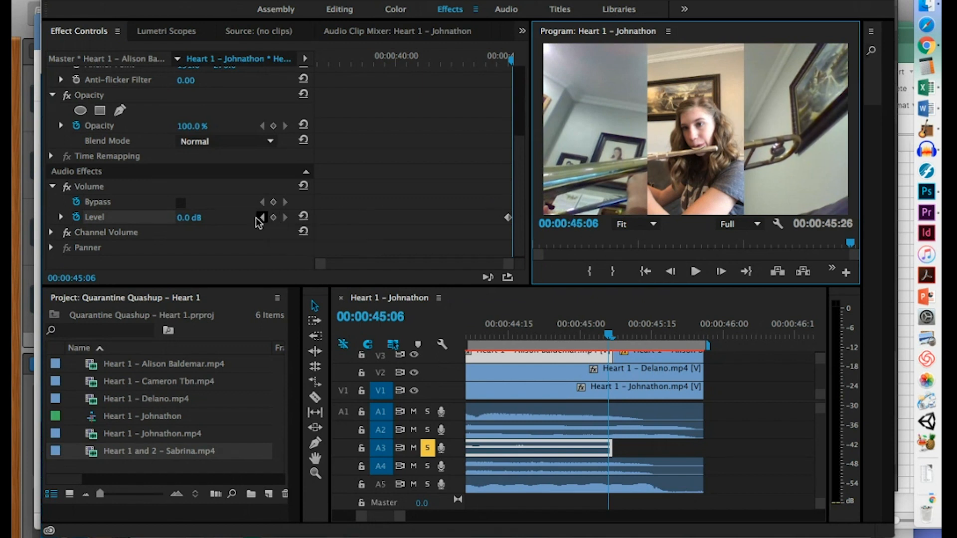
{"action": "left_click", "coordinate": [274, 219]}
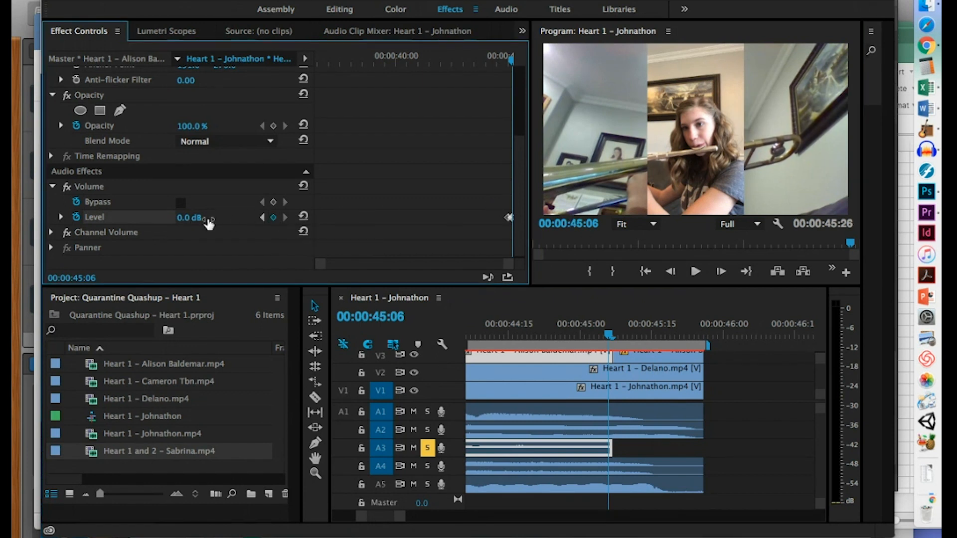
{"action": "left_click", "coordinate": [197, 217]}
{"action": "type", "text": "-200"}
{"action": "key", "text": "Return"}
- Play the soloed A3 ending from 00:00:44:13 to check the fade-out, and return the playhead to 00:00:45:07
{"action": "left_click", "coordinate": [496, 60]}
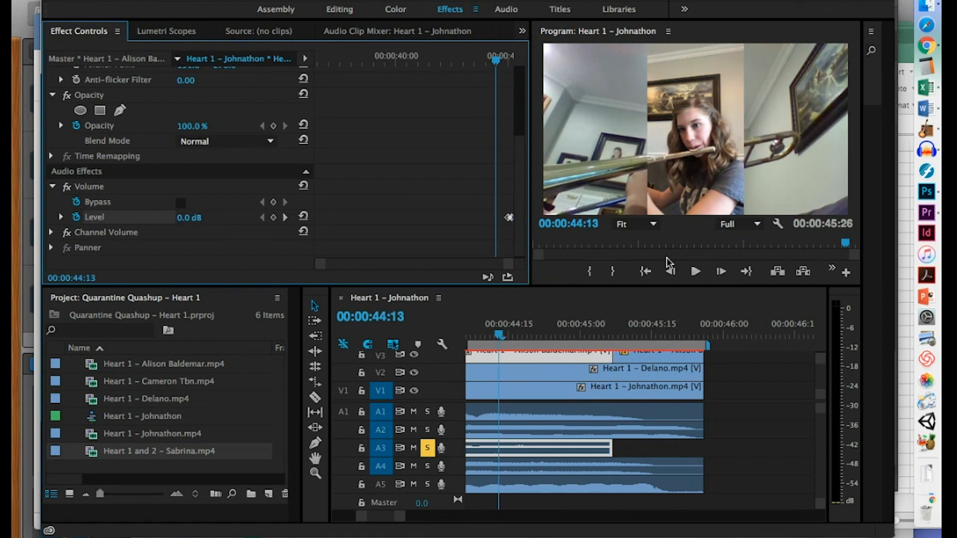
{"action": "left_click", "coordinate": [695, 272]}
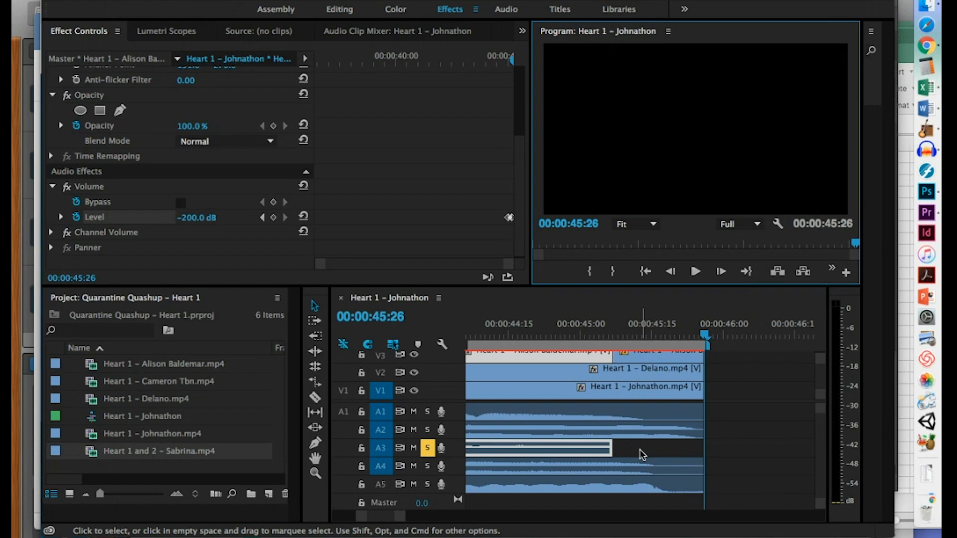
{"action": "scroll", "coordinate": [642, 454], "scroll_direction": "down", "scroll_amount": 6}
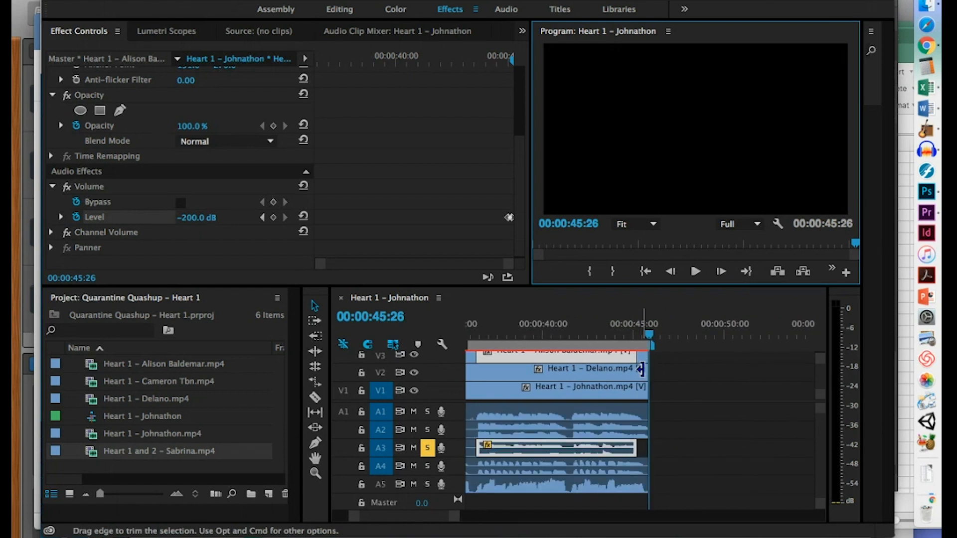
{"action": "left_click", "coordinate": [638, 335]}
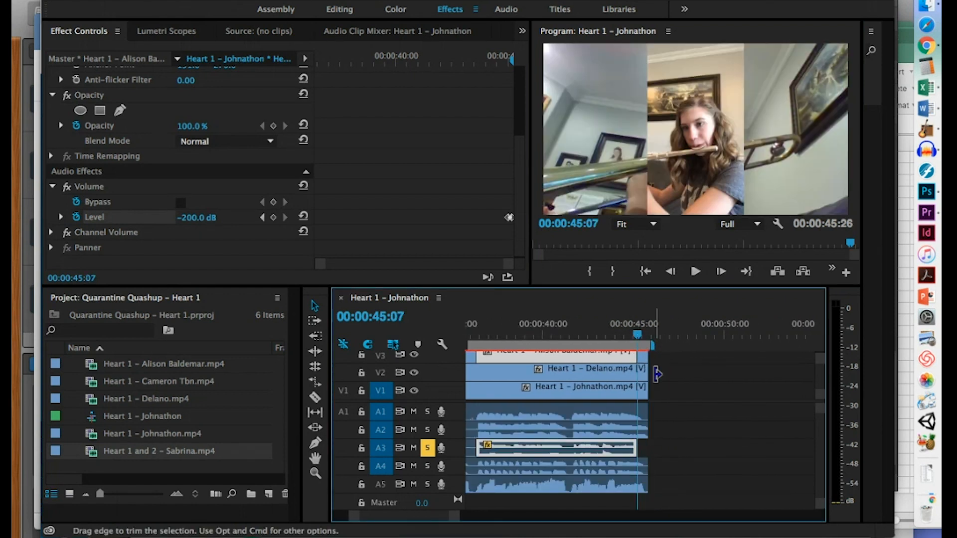
- Play a moment of the soloed A3 track from where the music enters, and turn off the A3 solo
{"action": "scroll", "coordinate": [591, 464], "scroll_direction": "up", "scroll_amount": 6}
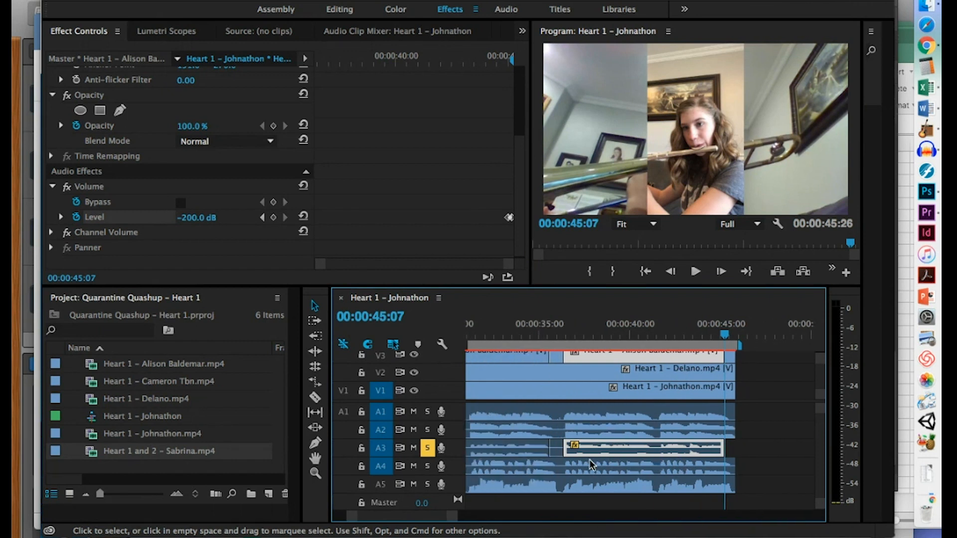
{"action": "left_click", "coordinate": [550, 330]}
{"action": "left_click", "coordinate": [696, 272]}
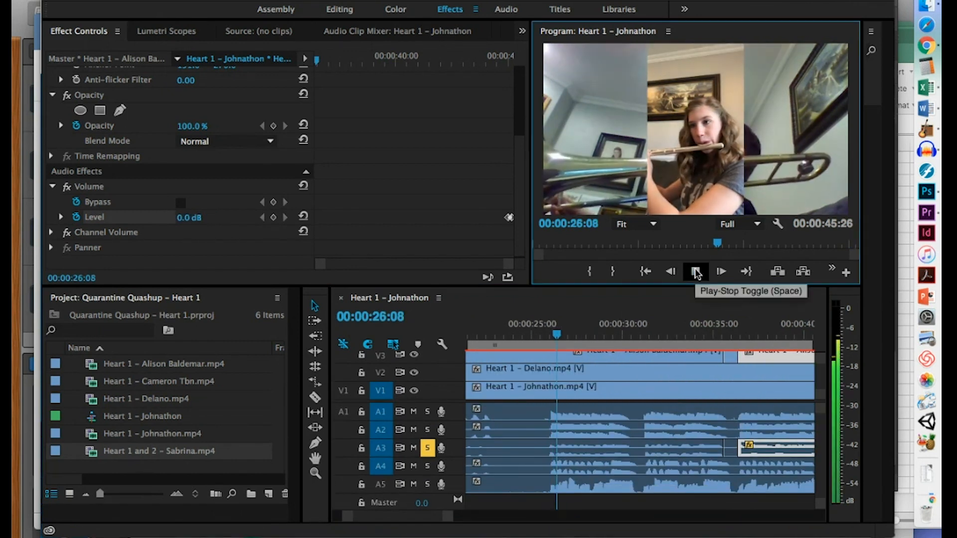
{"action": "left_click", "coordinate": [695, 272]}
{"action": "left_click", "coordinate": [427, 448]}
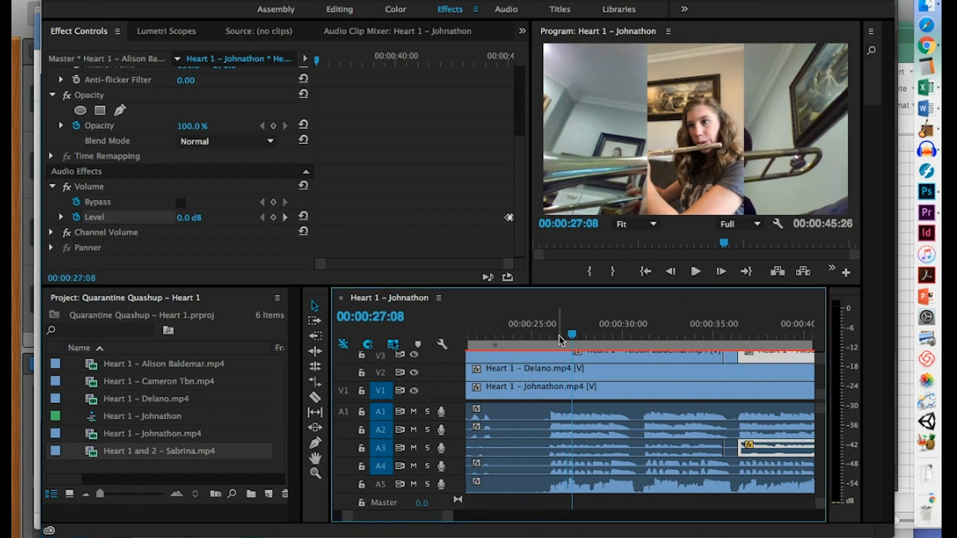
- Play all tracks together from about 00:00:26 to judge the balance of the mix, and stop near 00:00:32
{"action": "left_click", "coordinate": [551, 330]}
{"action": "left_click", "coordinate": [696, 273]}
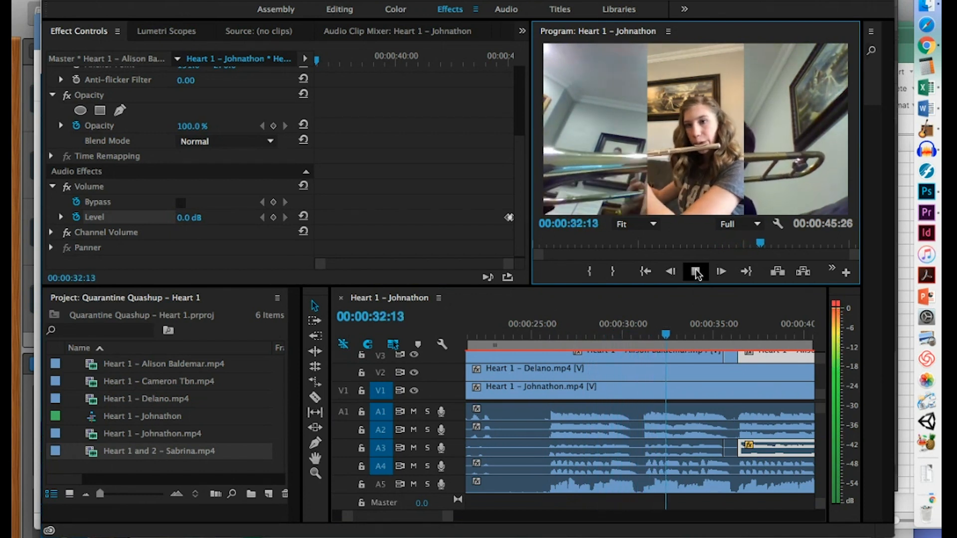
{"action": "key", "text": "space"}
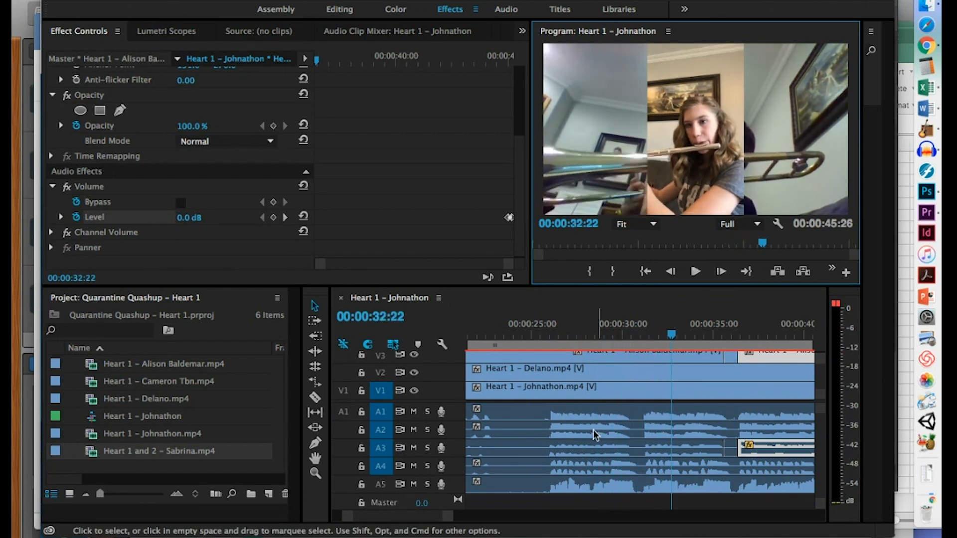
- Lower the volume Level of the linked V2/A2 clip to -24 dB with the playhead at 00:00:15:07, ahead of the clip's start
{"action": "left_click", "coordinate": [597, 368]}
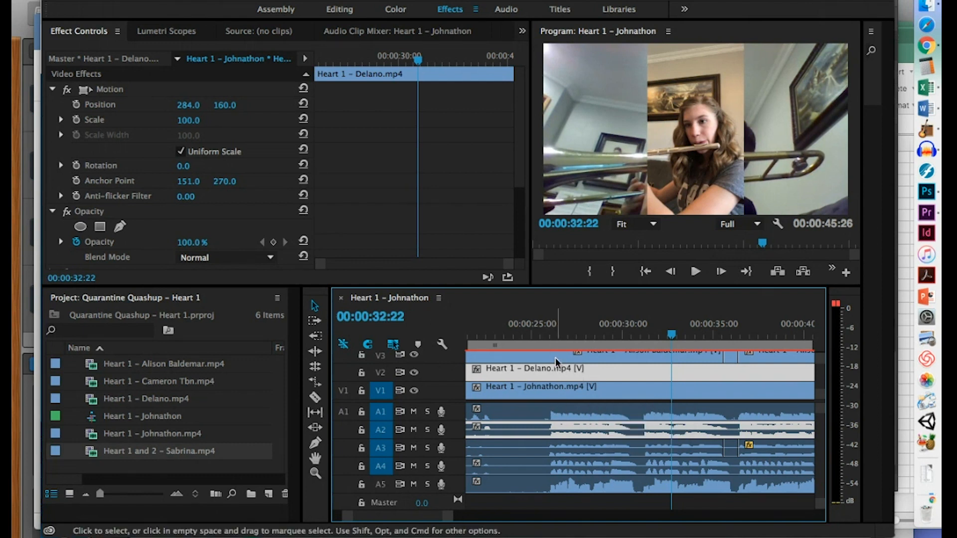
{"action": "left_click", "coordinate": [548, 331]}
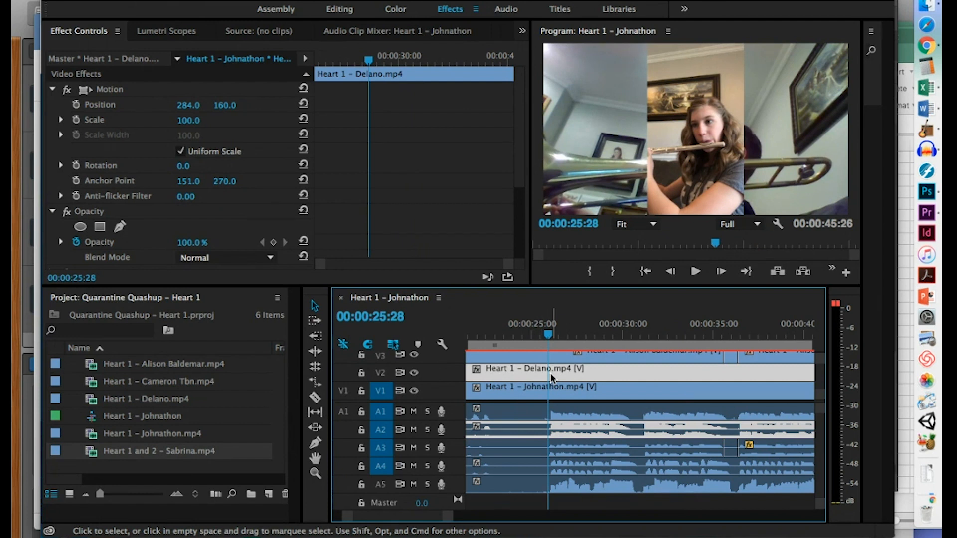
{"action": "scroll", "coordinate": [551, 374], "scroll_direction": "down", "scroll_amount": 4}
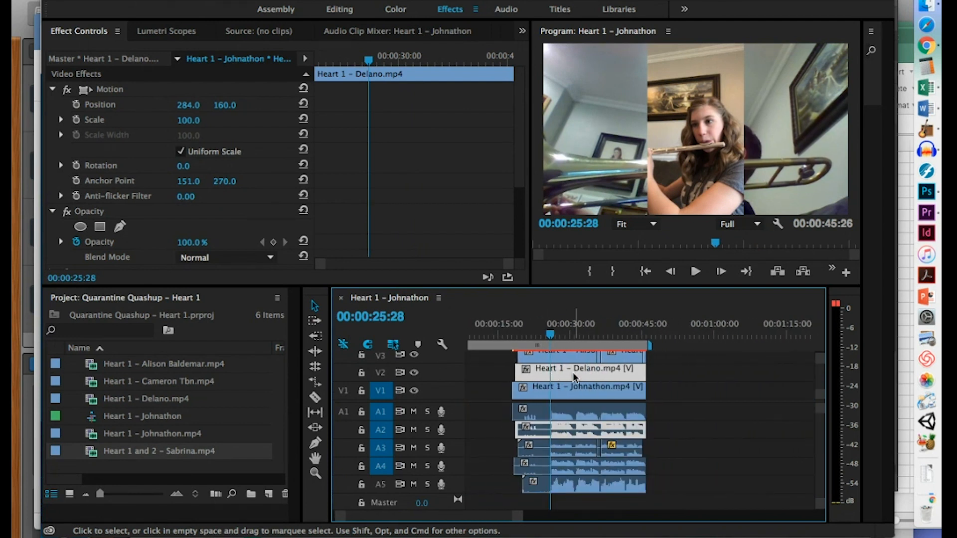
{"action": "left_click", "coordinate": [502, 333]}
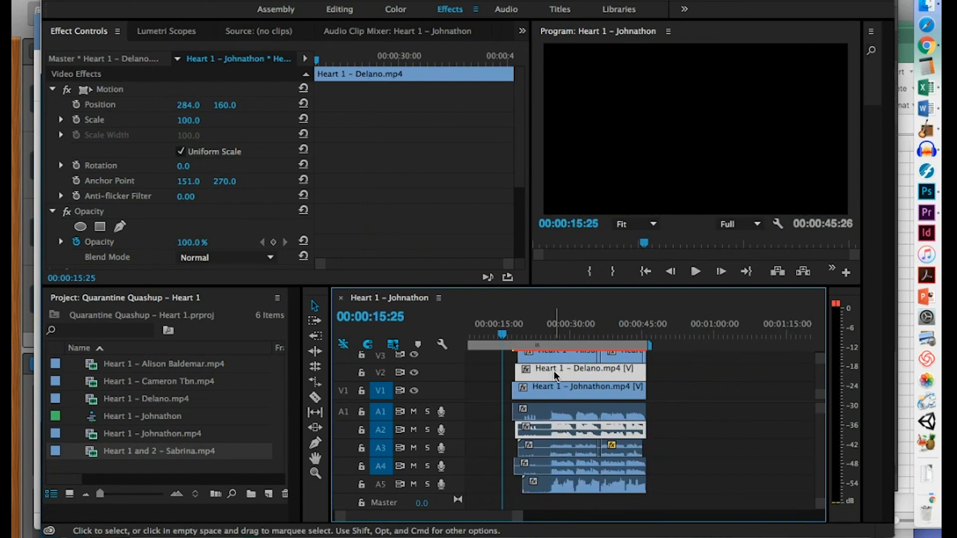
{"action": "left_click", "coordinate": [545, 333]}
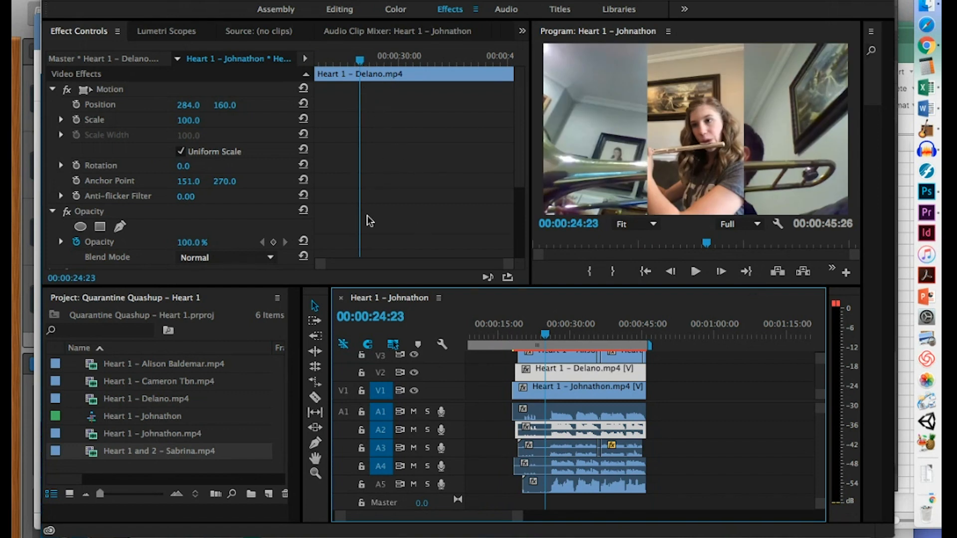
{"action": "scroll", "coordinate": [359, 243], "scroll_direction": "down", "scroll_amount": 5}
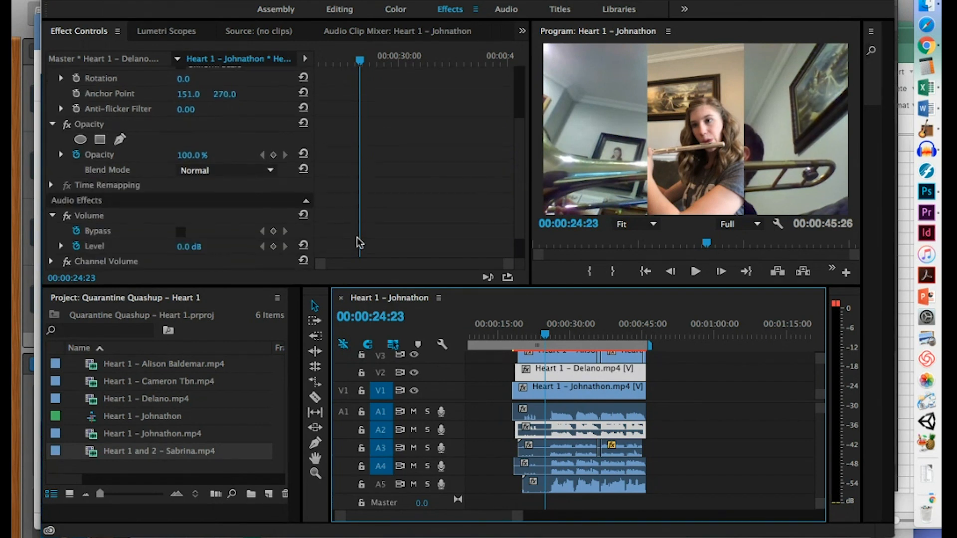
{"action": "left_click", "coordinate": [509, 335]}
{"action": "left_click_drag", "start_coordinate": [511, 336], "coordinate": [499, 335]}
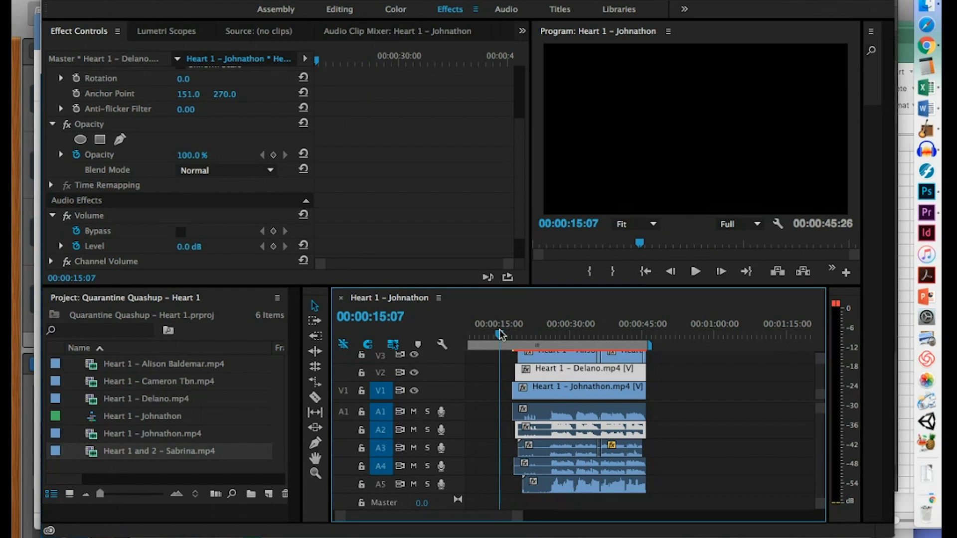
{"action": "scroll", "coordinate": [381, 220], "scroll_direction": "down", "scroll_amount": 2}
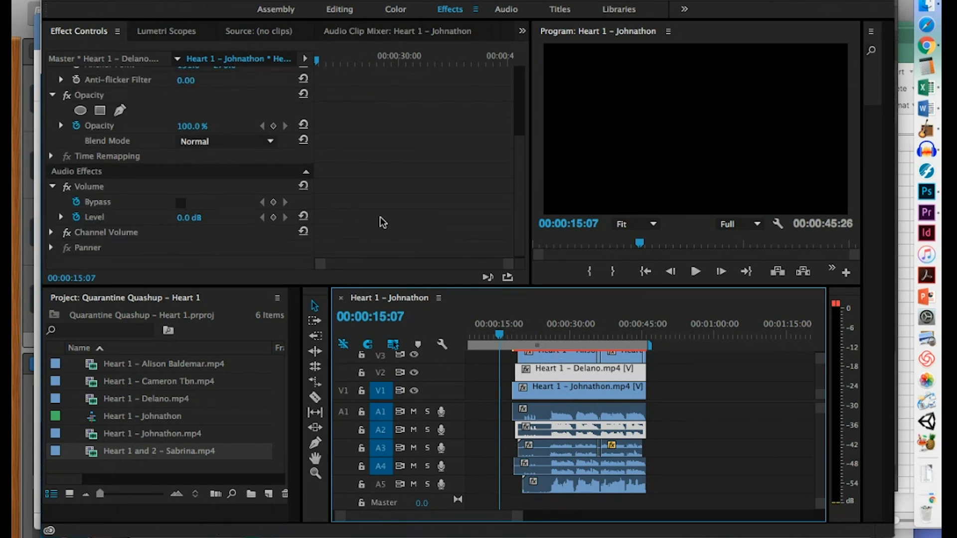
{"action": "left_click", "coordinate": [189, 217]}
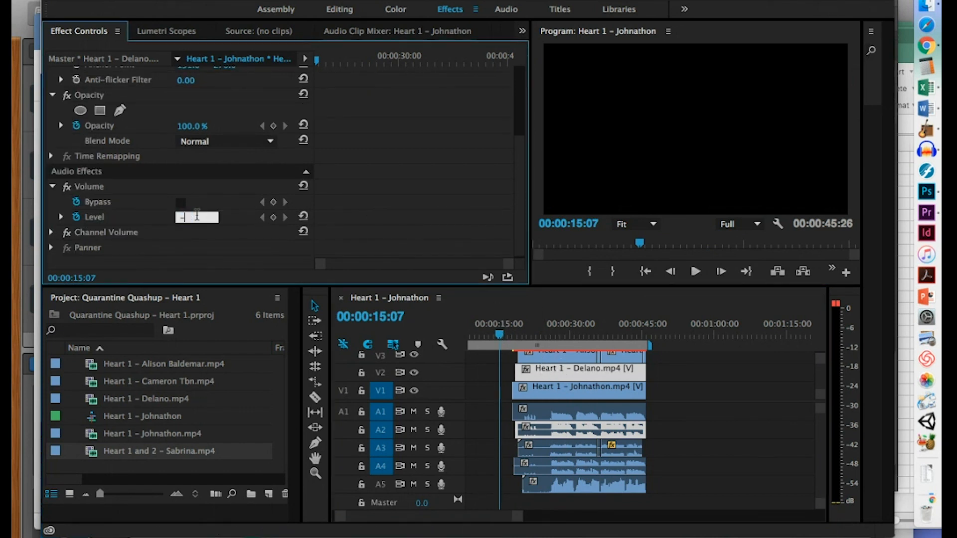
{"action": "type", "text": "-24"}
{"action": "key", "text": "Return"}
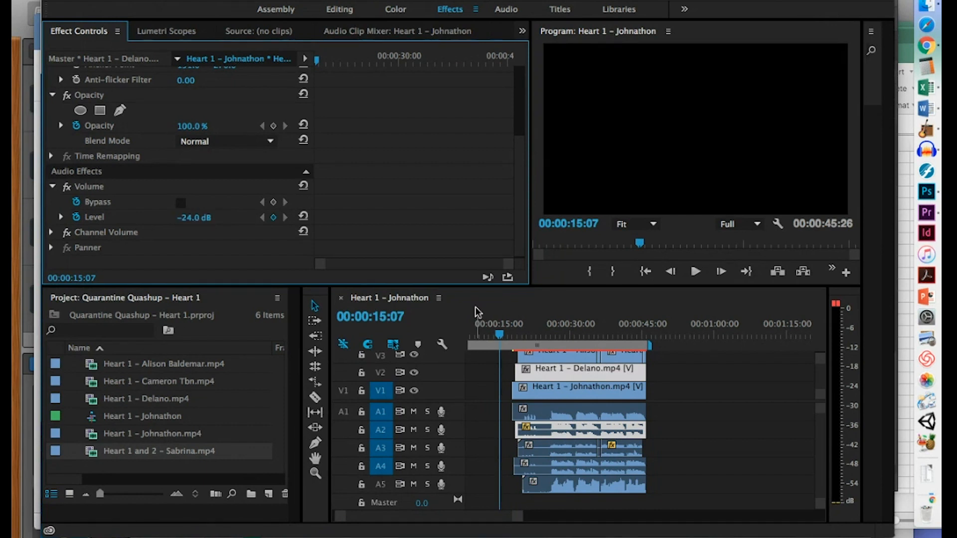
- Play the full mix from 00:00:24:23 through the ending to check the balance with the quieter A2 audio
{"action": "left_click", "coordinate": [546, 330]}
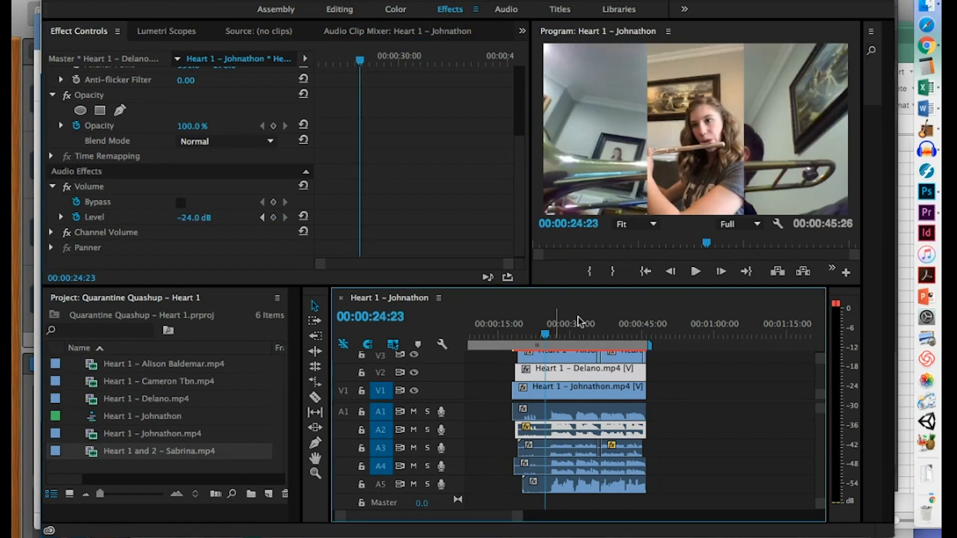
{"action": "left_click", "coordinate": [695, 273]}
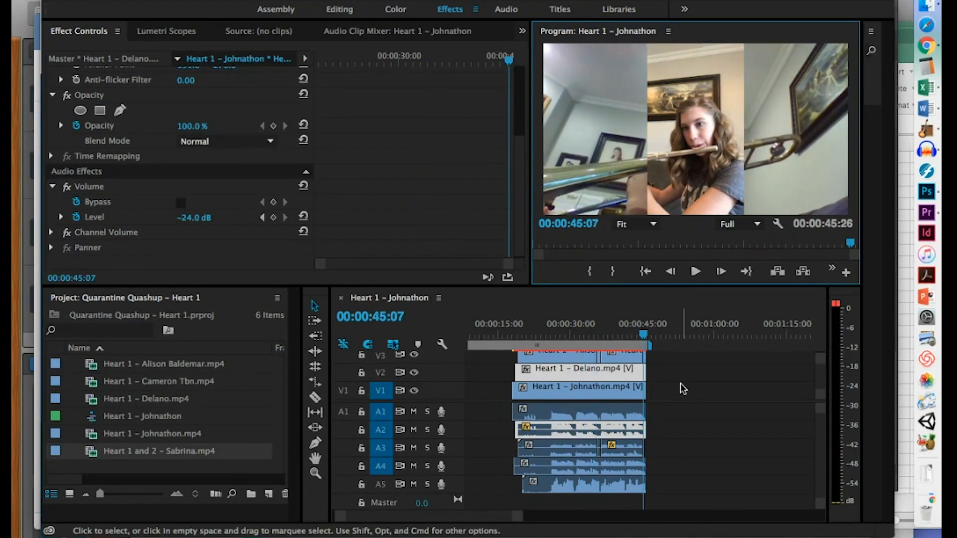
- Play the sequence from 00:00:25:26 for a few seconds and check the master audio level on the meters
{"action": "scroll", "coordinate": [680, 383], "scroll_direction": "up", "scroll_amount": 3}
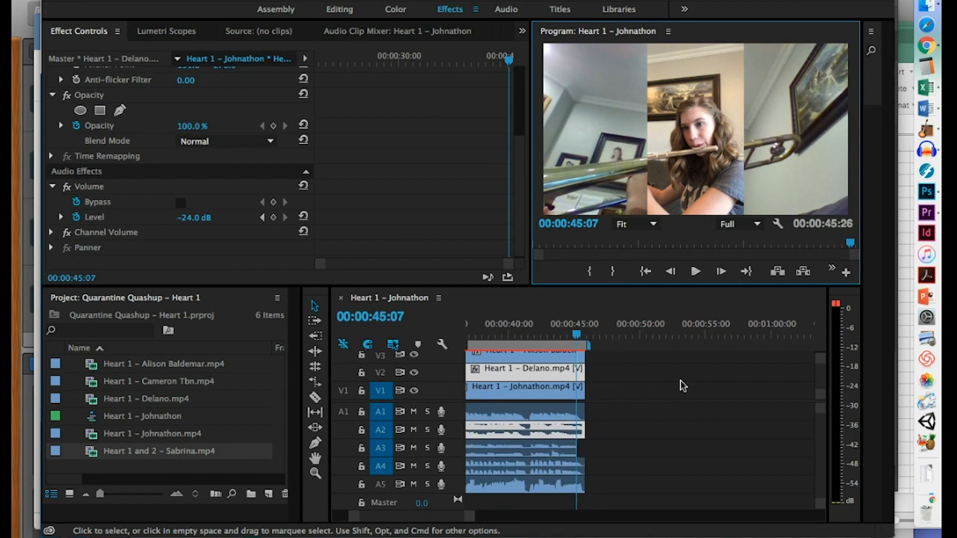
{"action": "scroll", "coordinate": [680, 381], "scroll_direction": "left", "scroll_amount": 5}
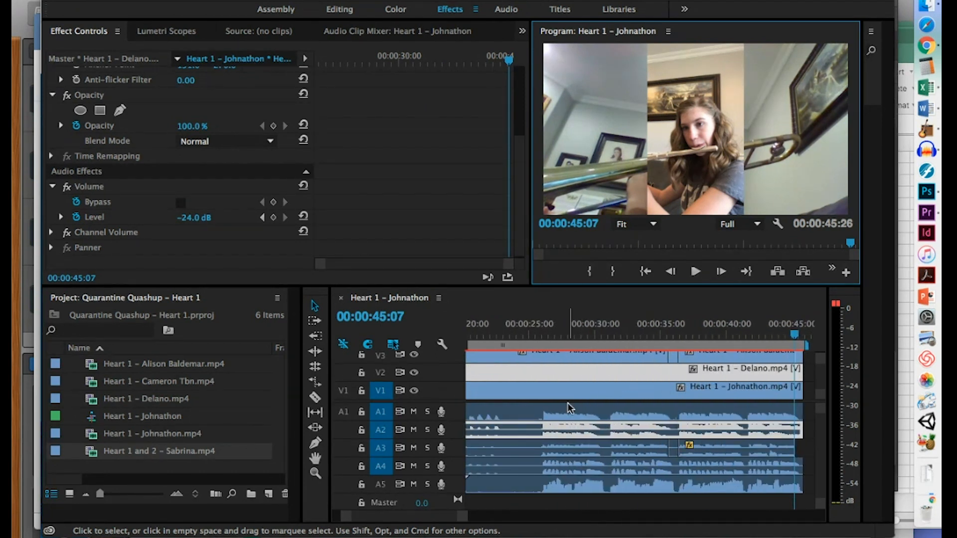
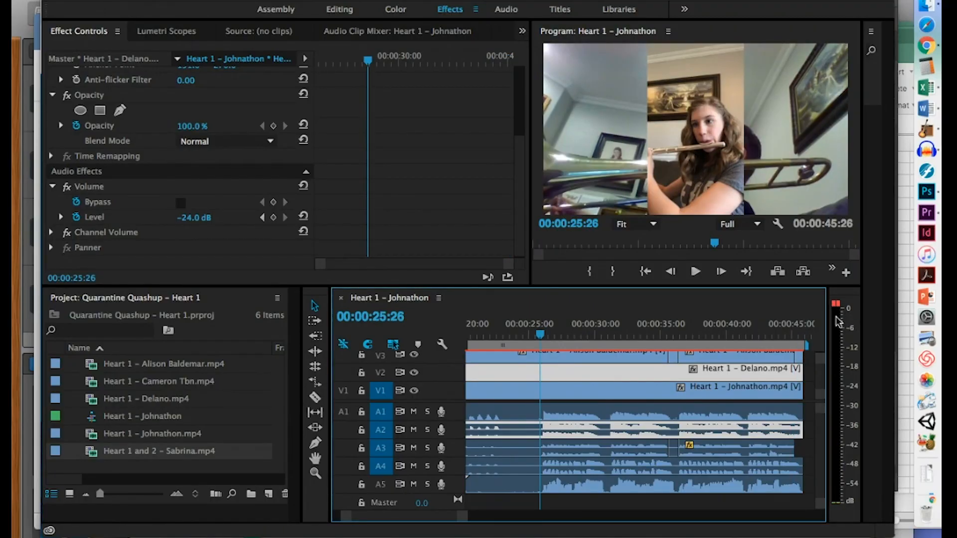
{"action": "left_click", "coordinate": [696, 273]}
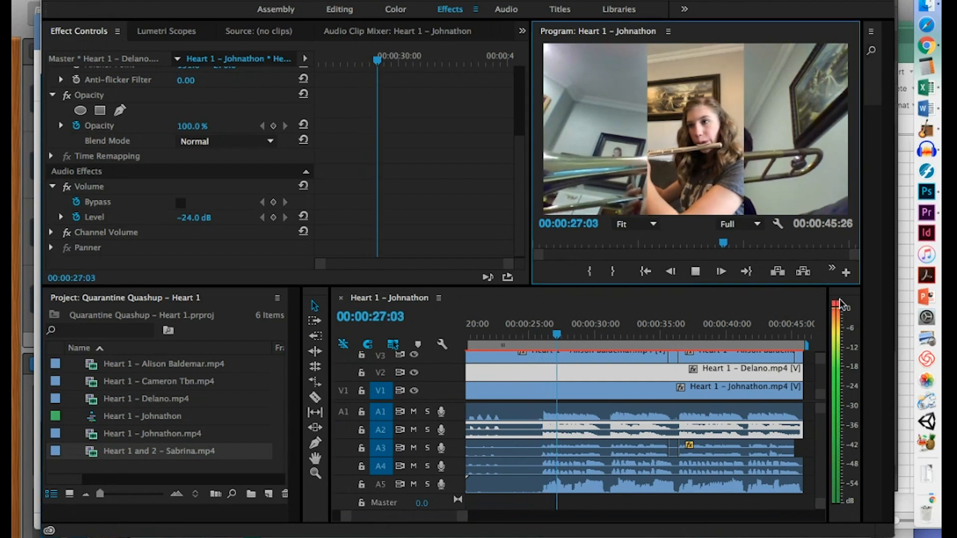
{"action": "left_click", "coordinate": [695, 271]}
- Compare the waveforms of the clips on audio tracks A1, A2 and A3, temporarily enlarging track A1
{"action": "left_click", "coordinate": [607, 414]}
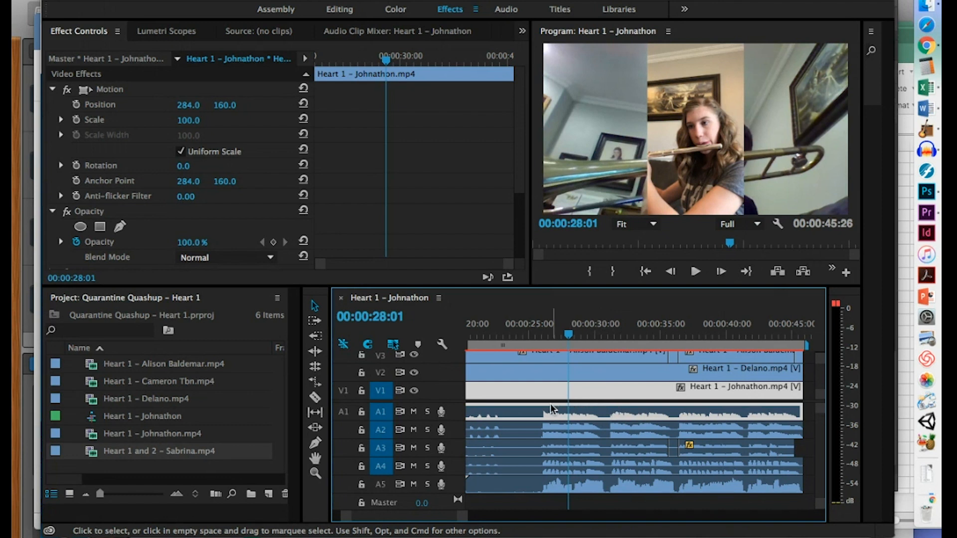
{"action": "left_click_drag", "start_coordinate": [419, 421], "coordinate": [418, 415]}
{"action": "double_click", "coordinate": [417, 412]}
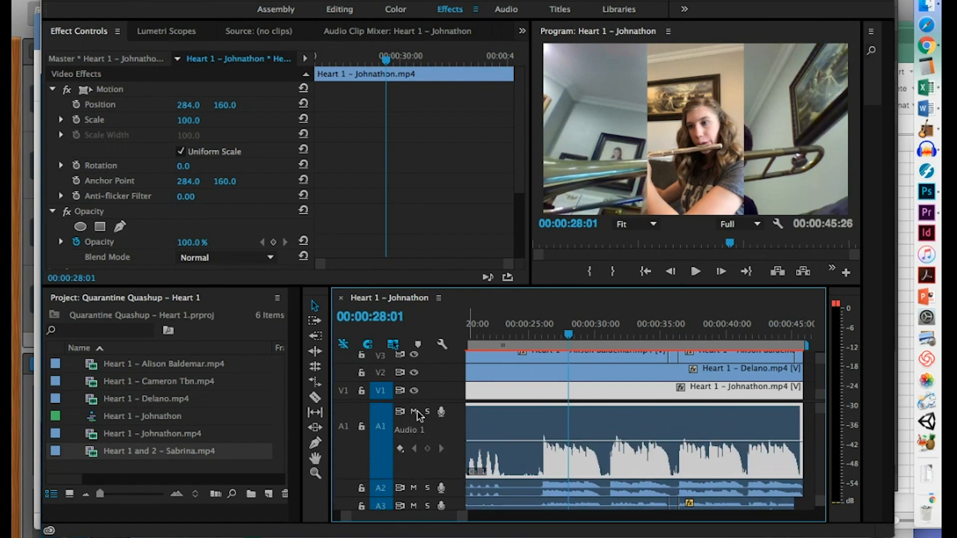
{"action": "double_click", "coordinate": [417, 411]}
{"action": "double_click", "coordinate": [417, 412]}
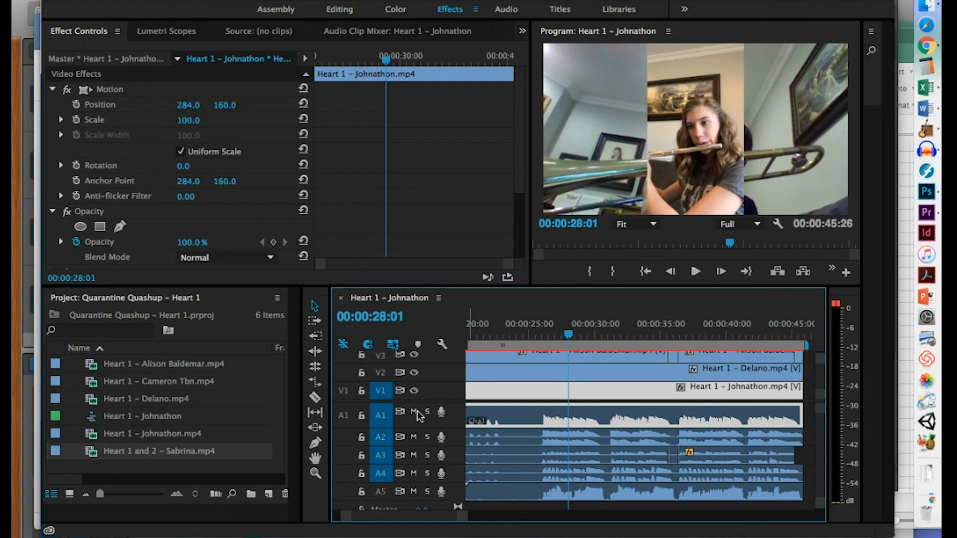
{"action": "double_click", "coordinate": [417, 411]}
{"action": "left_click", "coordinate": [528, 422]}
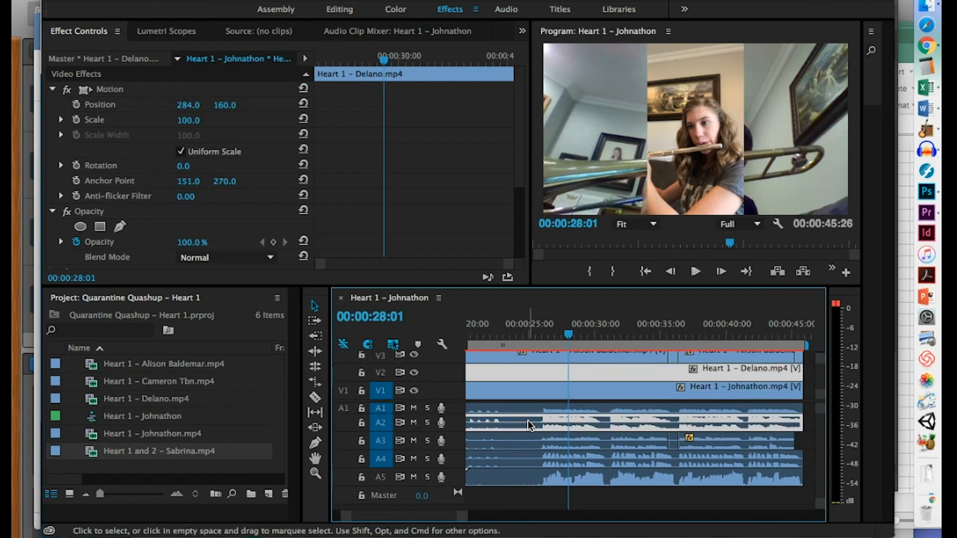
{"action": "left_click", "coordinate": [528, 438]}
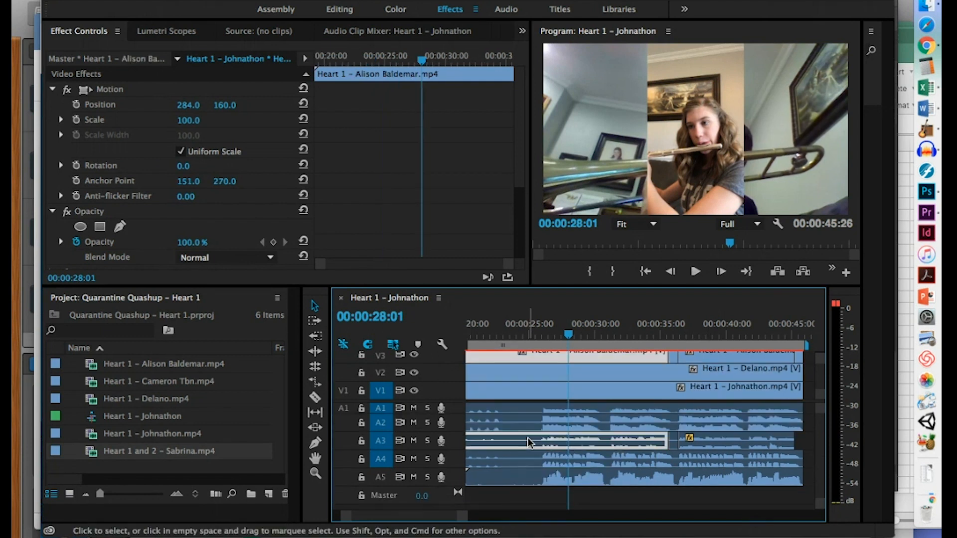
- Select the clip on audio track A4, place the playhead at 00:00:25:26 and enlarge the track to show its waveform
{"action": "left_click", "coordinate": [533, 457]}
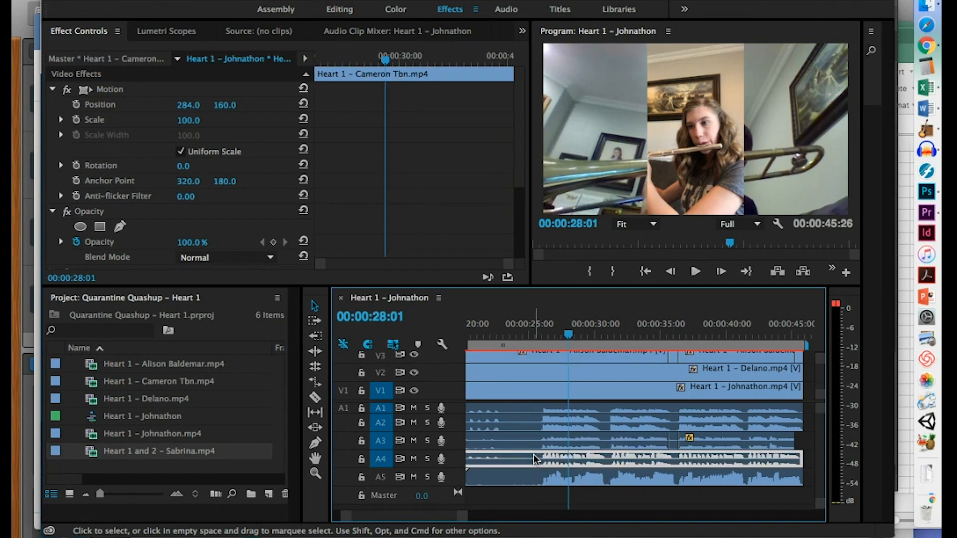
{"action": "left_click", "coordinate": [539, 330]}
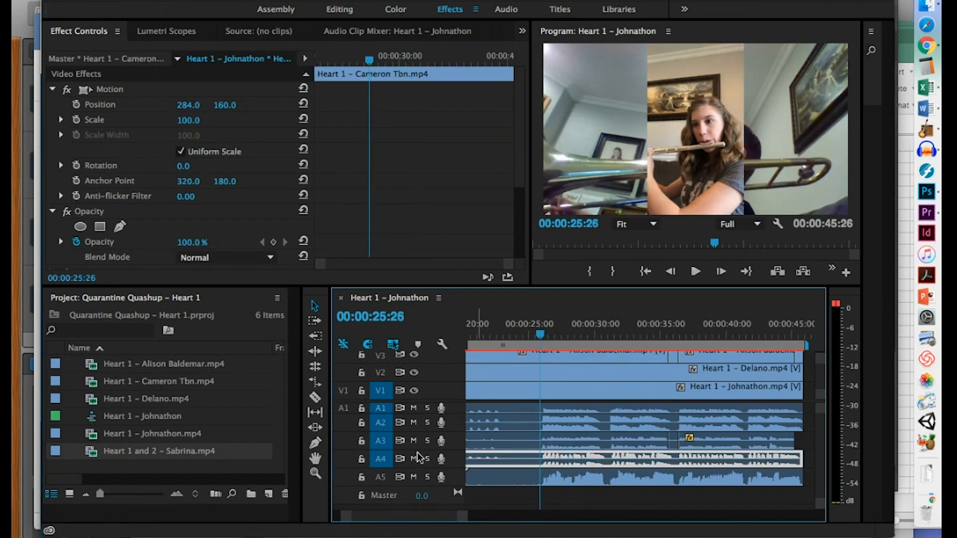
{"action": "scroll", "coordinate": [419, 457], "scroll_direction": "up", "scroll_amount": 5, "text": "alt"}
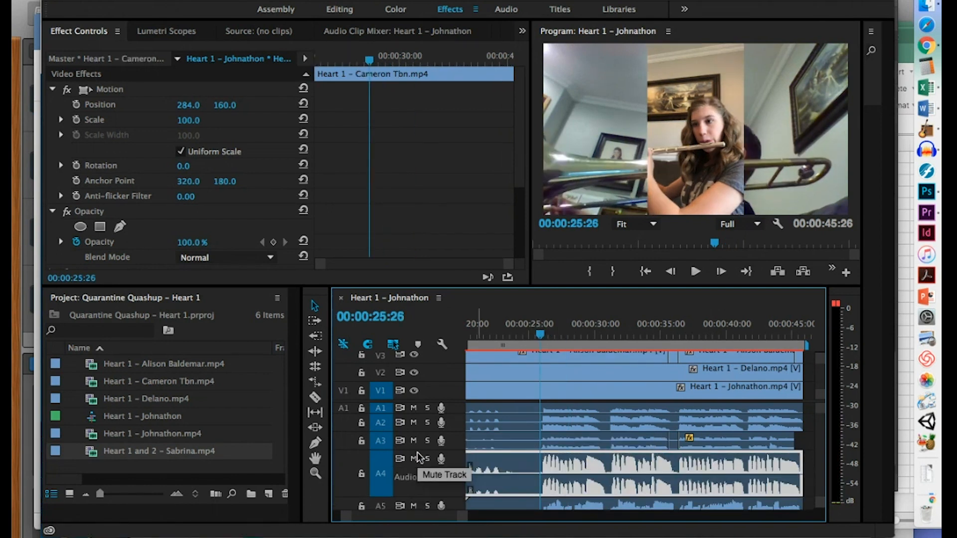
{"action": "scroll", "coordinate": [417, 452], "scroll_direction": "down", "scroll_amount": 2, "text": "alt"}
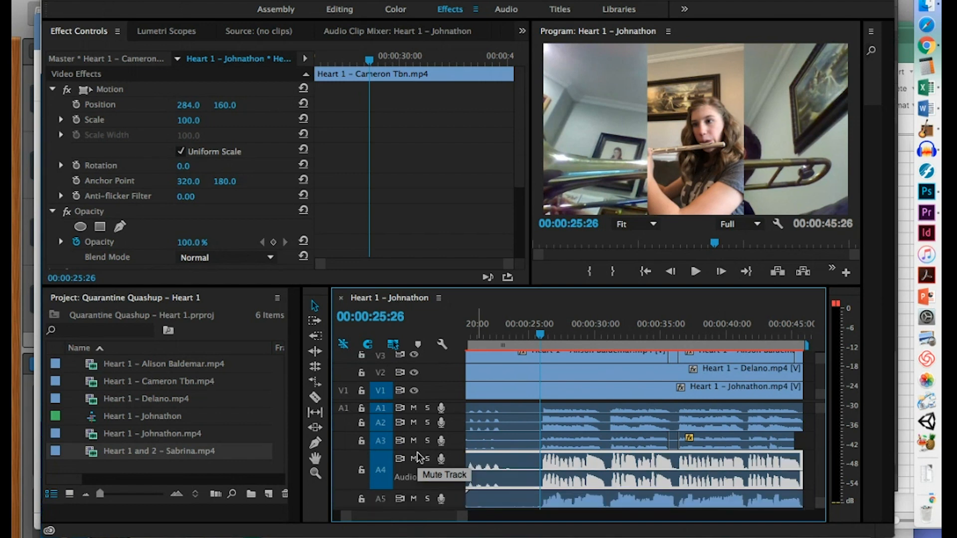
{"action": "scroll", "coordinate": [614, 373], "scroll_direction": "up", "scroll_amount": 2}
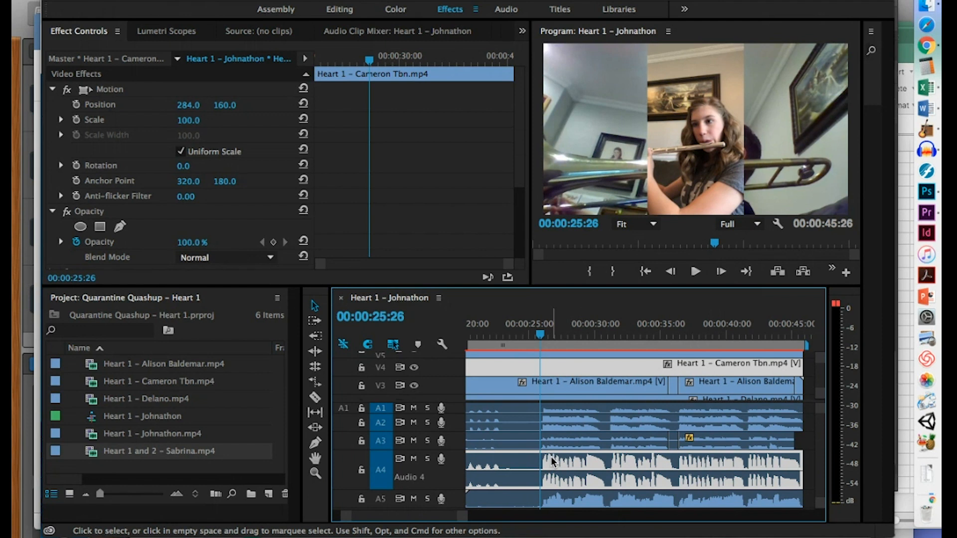
- Place the playhead before the clips at 00:00:15:27 and set the A4 clip's volume level to -8 dB
{"action": "scroll", "coordinate": [540, 443], "scroll_direction": "down", "scroll_amount": 5, "text": "alt"}
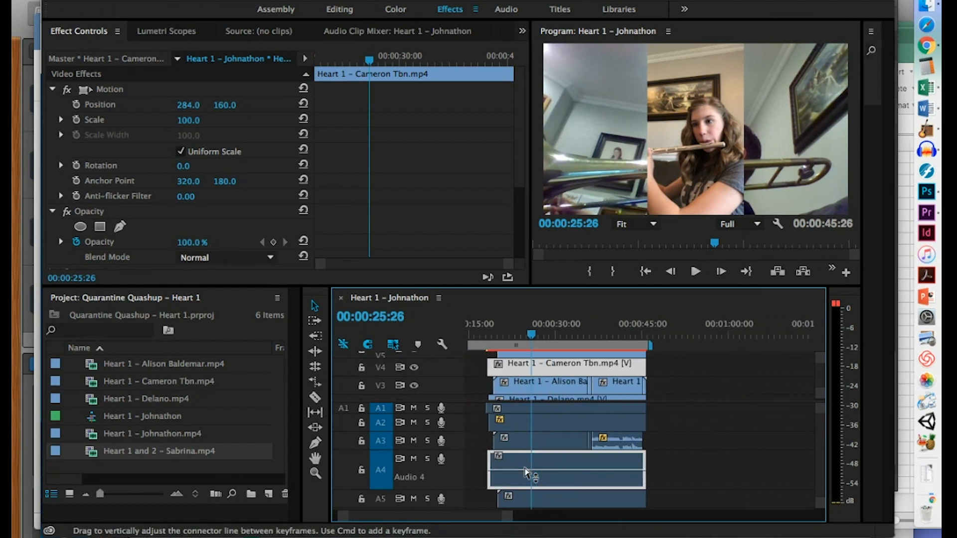
{"action": "left_click", "coordinate": [488, 334]}
{"action": "left_click_drag", "start_coordinate": [488, 334], "coordinate": [487, 333]}
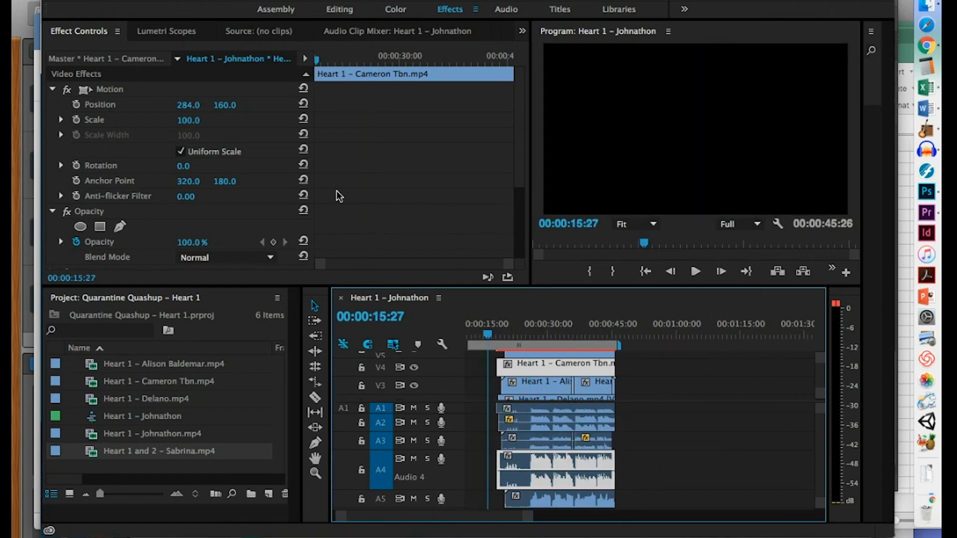
{"action": "scroll", "coordinate": [336, 201], "scroll_direction": "down", "scroll_amount": 5}
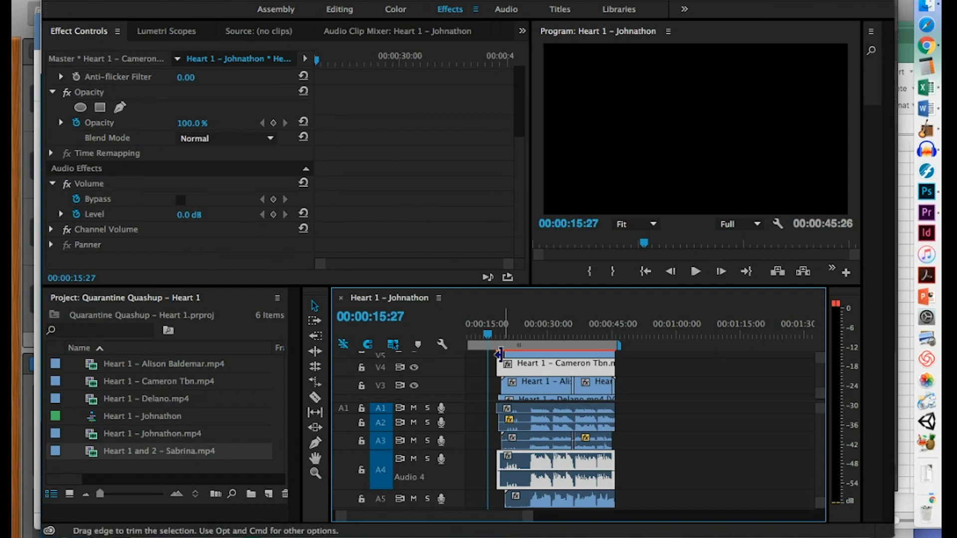
{"action": "left_click", "coordinate": [183, 216]}
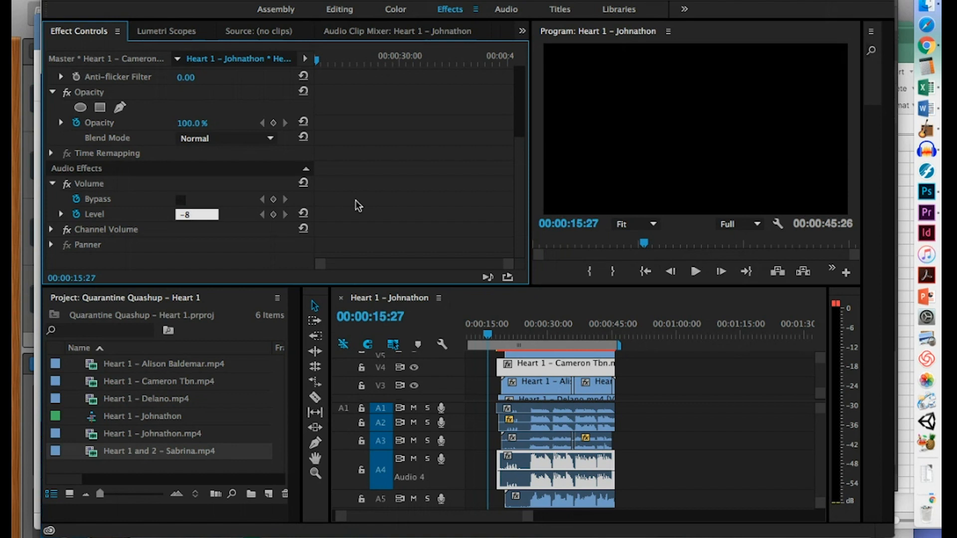
{"action": "key", "text": "Return"}
- Play the sequence from 00:00:25:13 to check the mix on the audio meters
{"action": "left_click", "coordinate": [529, 332]}
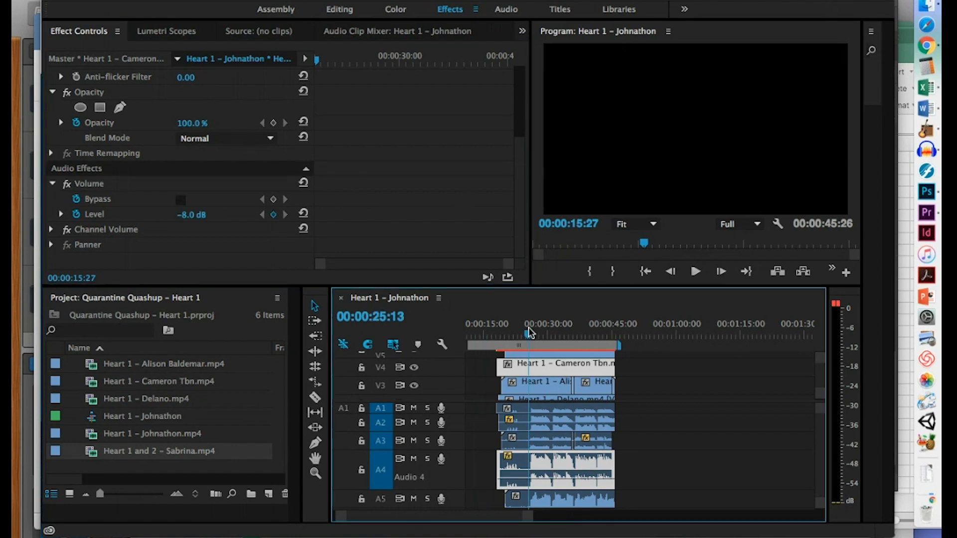
{"action": "left_click", "coordinate": [695, 272]}
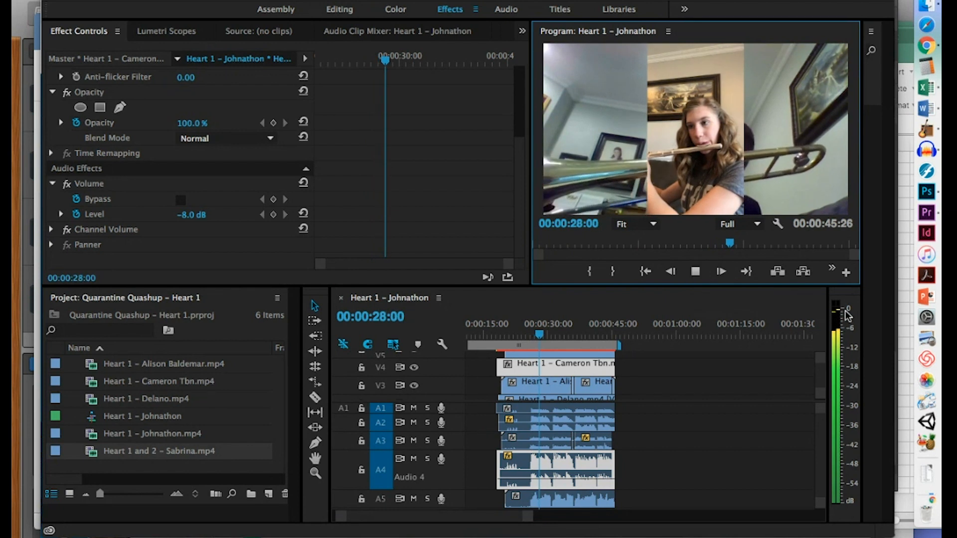
{"action": "left_click", "coordinate": [696, 272]}
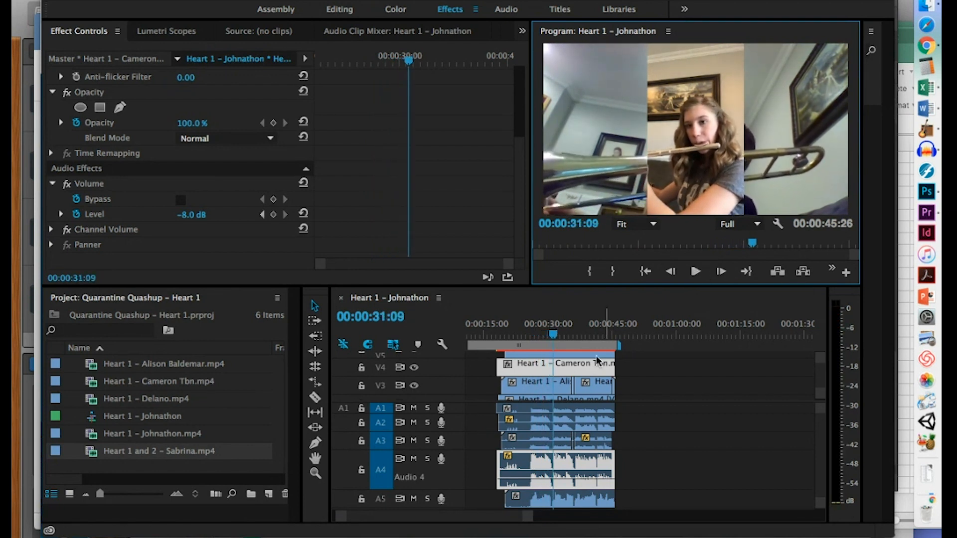
- Select the clip on audio track A5, place the playhead at 00:00:16:12 and set the clip's volume level to -5 dB
{"action": "left_click", "coordinate": [525, 495]}
{"action": "scroll", "coordinate": [543, 375], "scroll_direction": "left", "scroll_amount": 3}
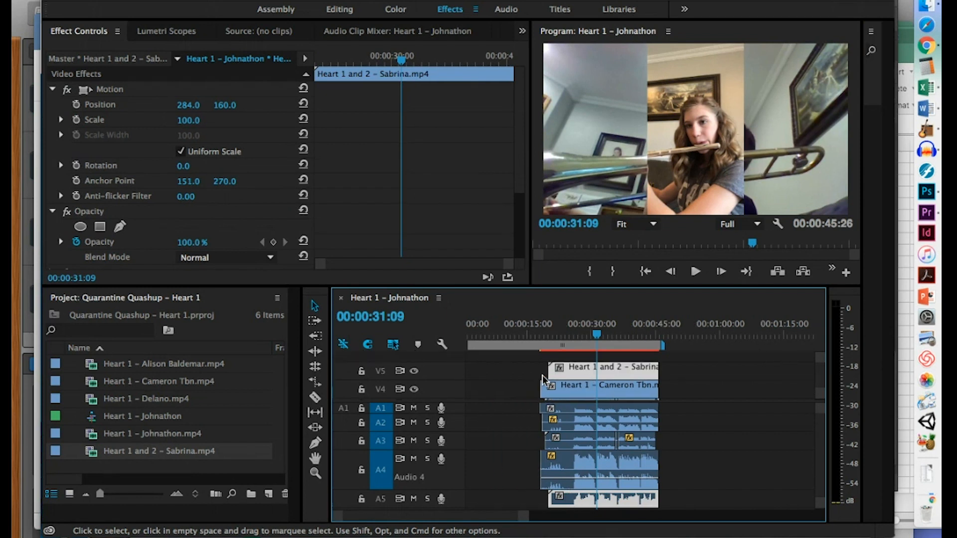
{"action": "left_click", "coordinate": [572, 331]}
{"action": "left_click", "coordinate": [533, 331]}
{"action": "scroll", "coordinate": [330, 236], "scroll_direction": "down", "scroll_amount": 5}
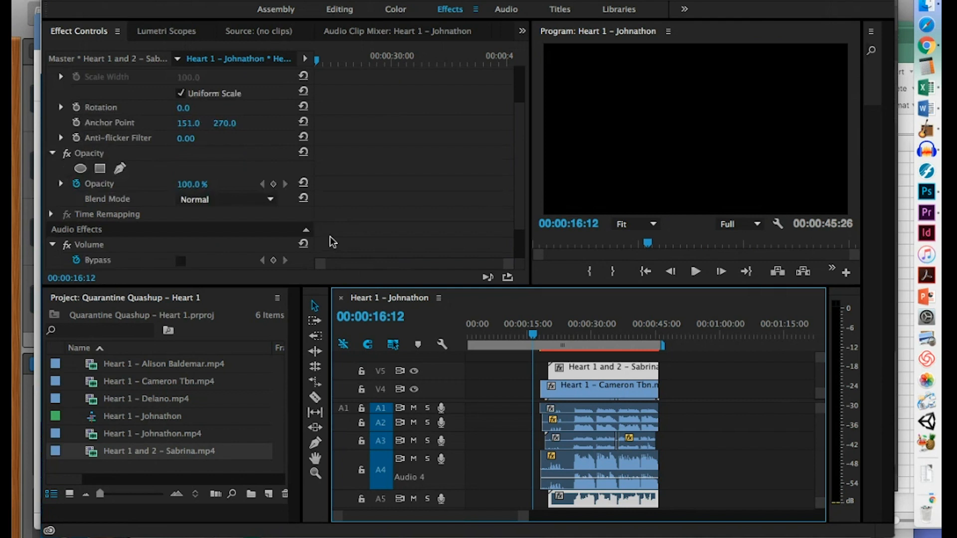
{"action": "left_click", "coordinate": [197, 229]}
{"action": "type", "text": "-"}
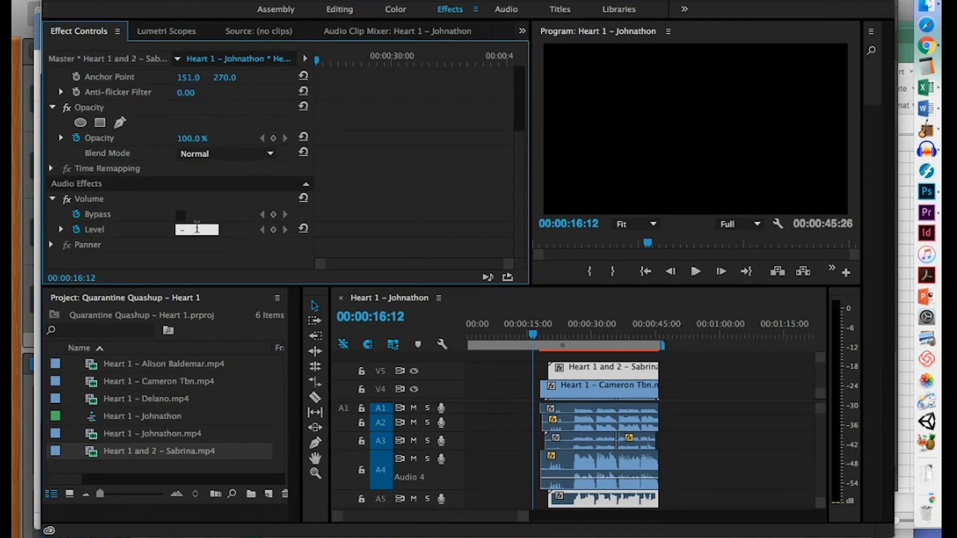
{"action": "type", "text": "5"}
{"action": "key", "text": "Return"}
- Play the sequence from 00:00:25:08 to 00:00:43:11 and check the overall balance and meter levels
{"action": "left_click", "coordinate": [572, 334]}
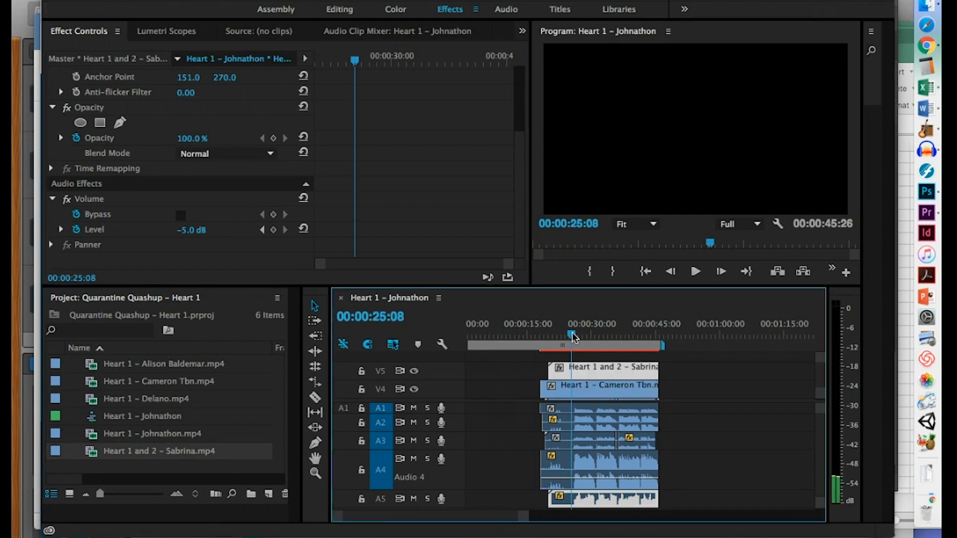
{"action": "left_click", "coordinate": [694, 272]}
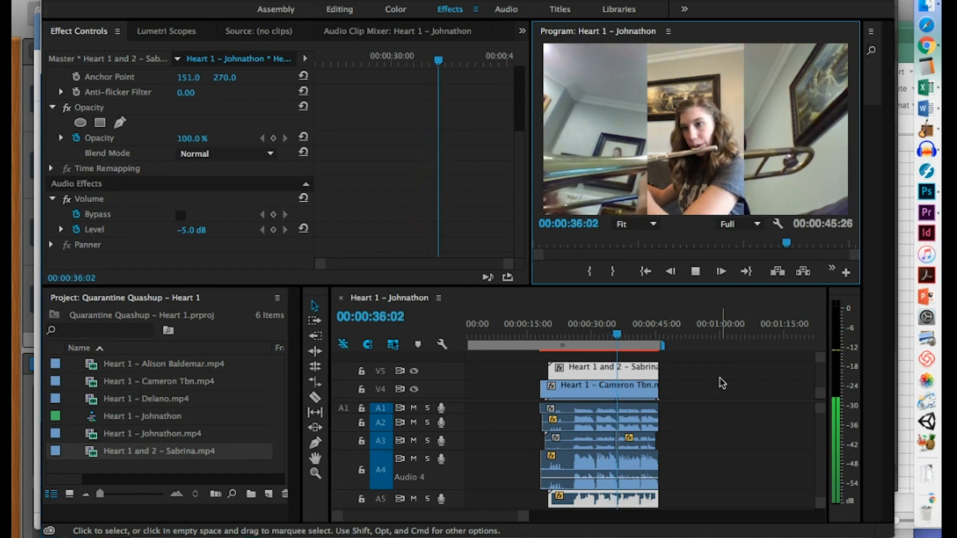
{"action": "scroll", "coordinate": [693, 379], "scroll_direction": "down", "scroll_amount": 2}
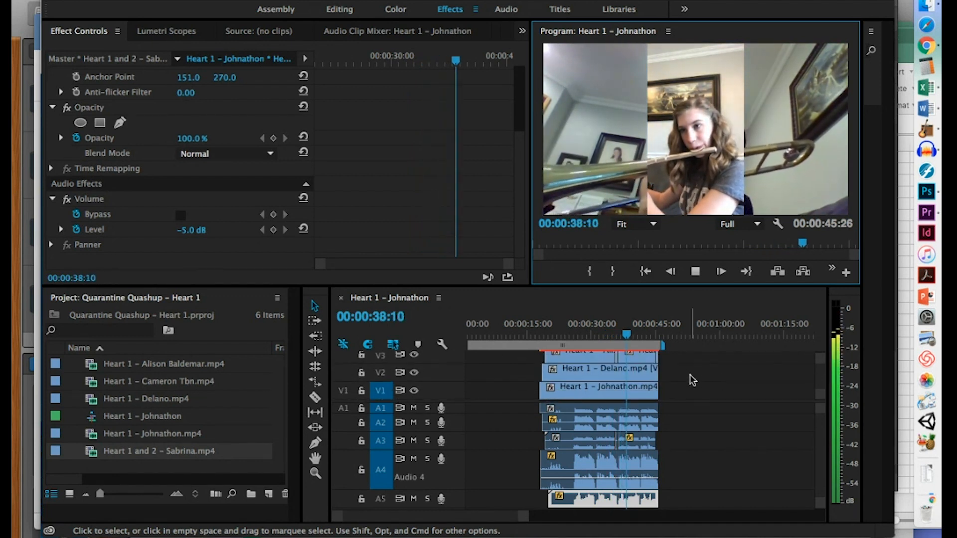
{"action": "scroll", "coordinate": [692, 380], "scroll_direction": "up", "scroll_amount": 1}
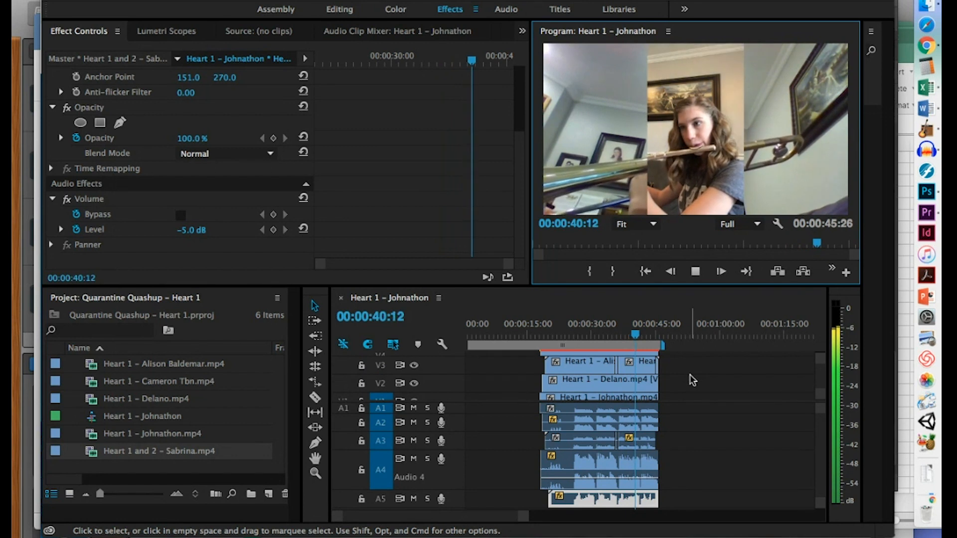
{"action": "scroll", "coordinate": [684, 383], "scroll_direction": "down", "scroll_amount": 1}
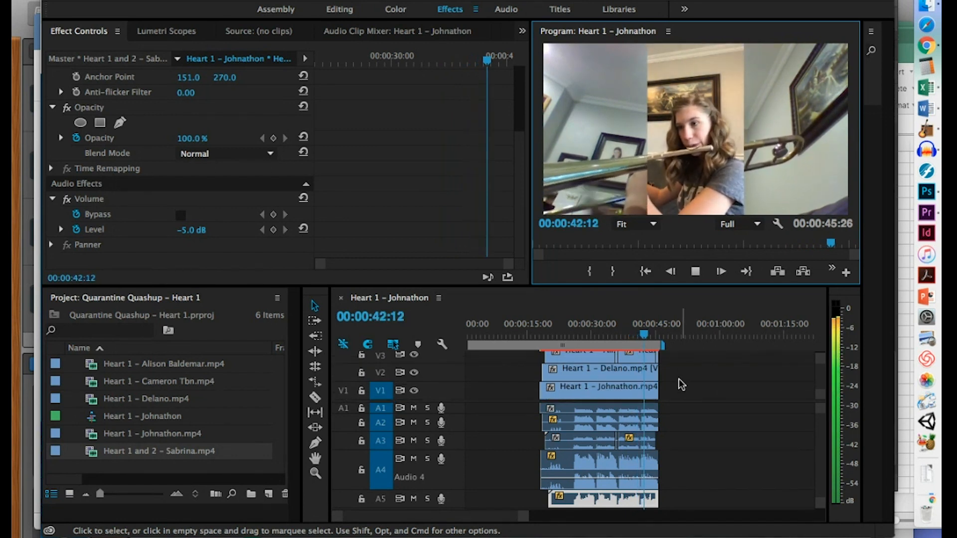
{"action": "left_click", "coordinate": [695, 271]}
- Select the first long clip on tracks V3 and A3, place the playhead at 00:00:16:23 and set its volume level to 5 dB
{"action": "scroll", "coordinate": [691, 370], "scroll_direction": "up", "scroll_amount": 1}
{"action": "scroll", "coordinate": [693, 372], "scroll_direction": "up", "scroll_amount": 2}
{"action": "left_click", "coordinate": [593, 391]}
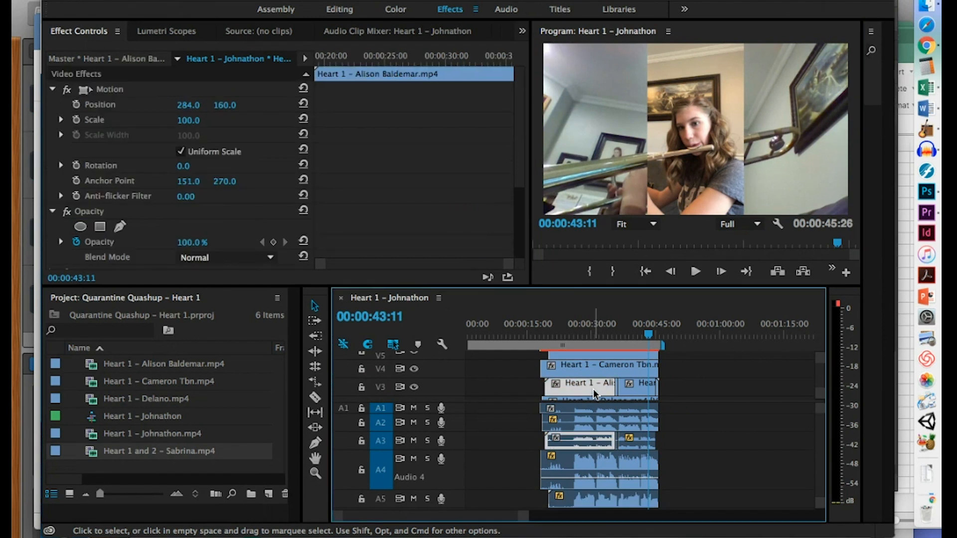
{"action": "left_click", "coordinate": [628, 388]}
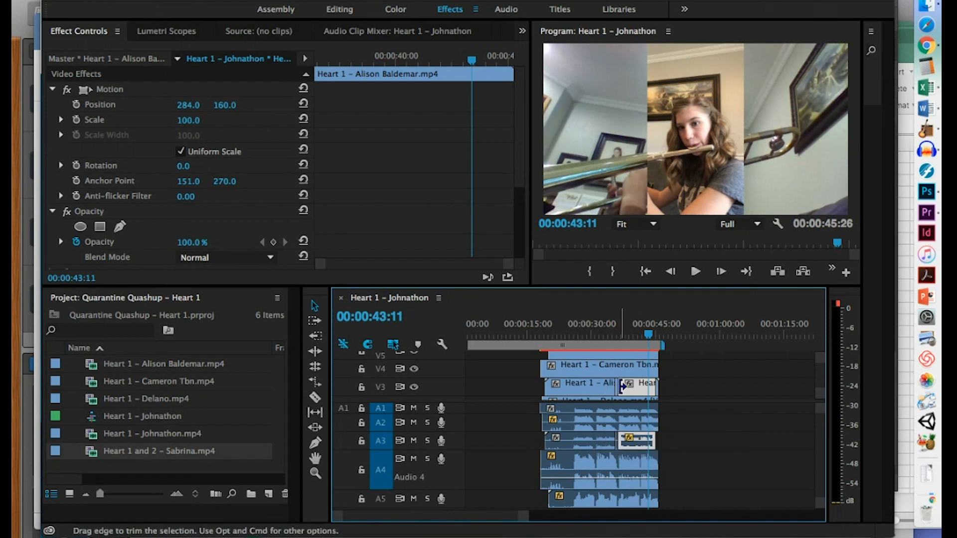
{"action": "left_click", "coordinate": [594, 384]}
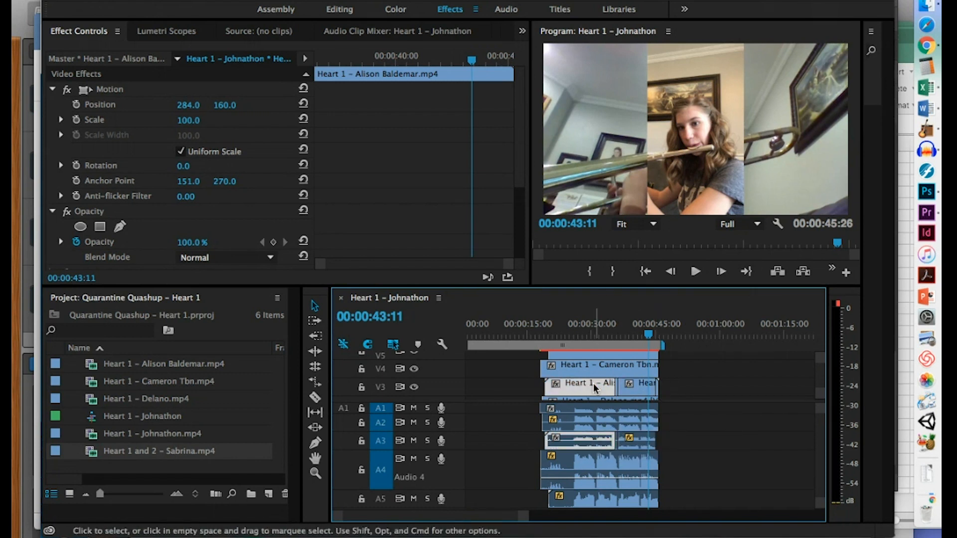
{"action": "left_click", "coordinate": [536, 329]}
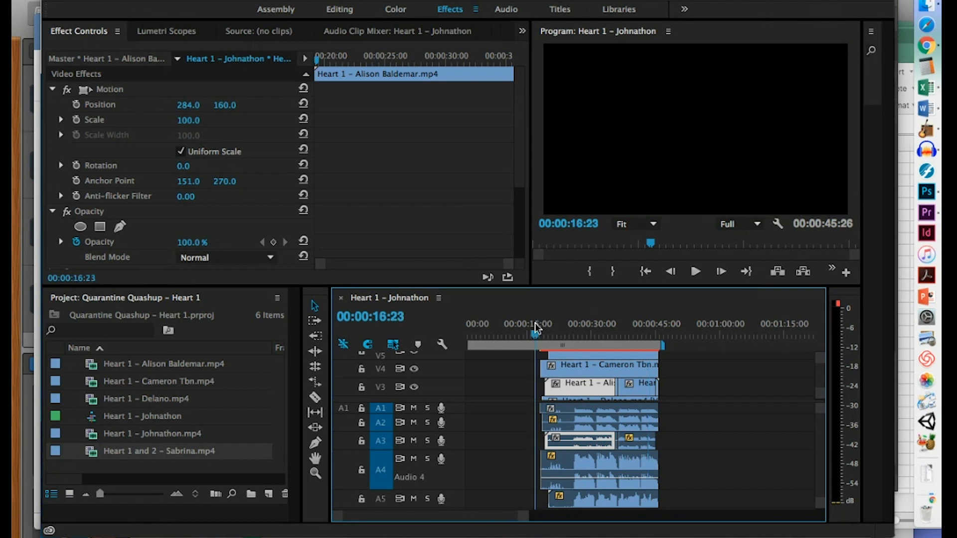
{"action": "scroll", "coordinate": [348, 204], "scroll_direction": "down", "scroll_amount": 5}
{"action": "left_click", "coordinate": [196, 213]}
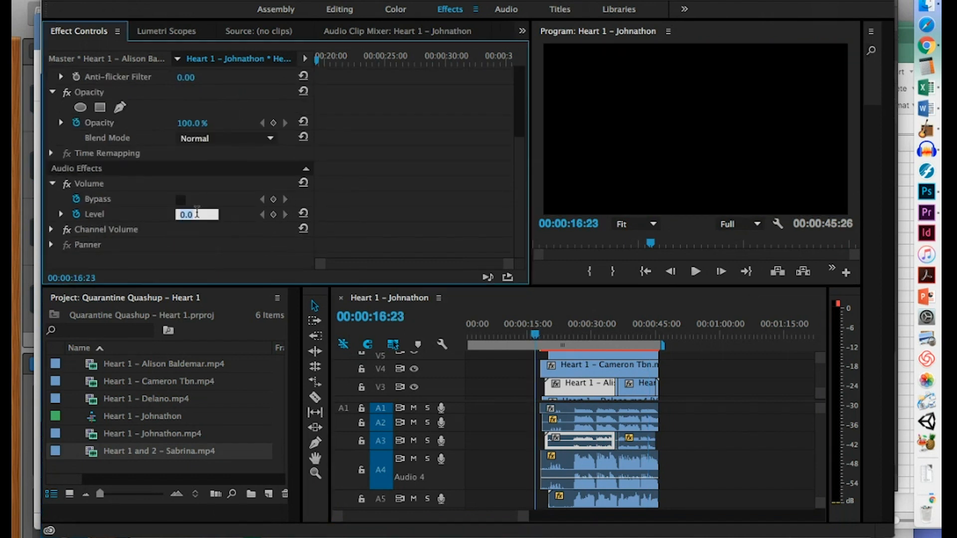
{"action": "type", "text": "5"}
{"action": "key", "text": "Return"}
- Select the very short clip between the two long clips on tracks V3 and A3 and set its volume level to -5 dB
{"action": "left_click", "coordinate": [617, 396]}
{"action": "scroll", "coordinate": [354, 246], "scroll_direction": "down", "scroll_amount": 5}
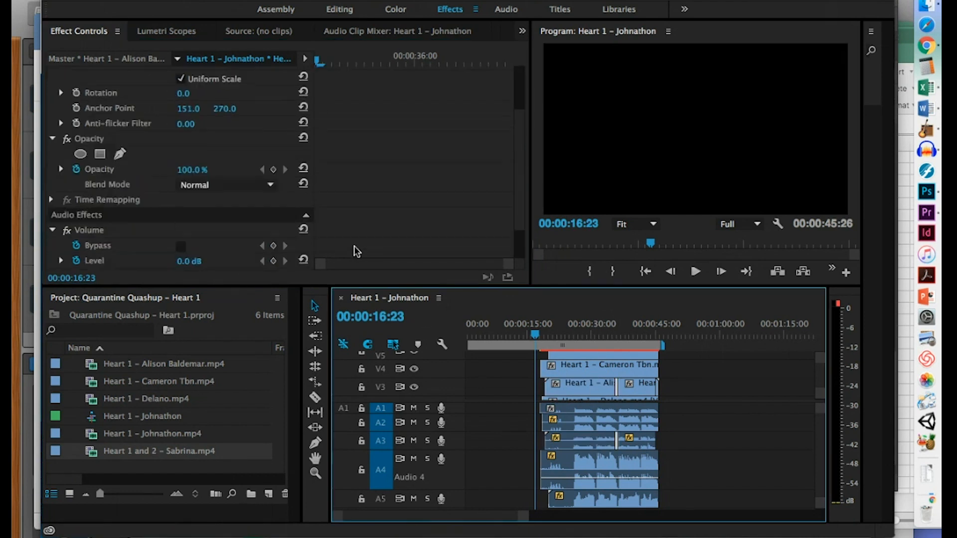
{"action": "left_click", "coordinate": [186, 215]}
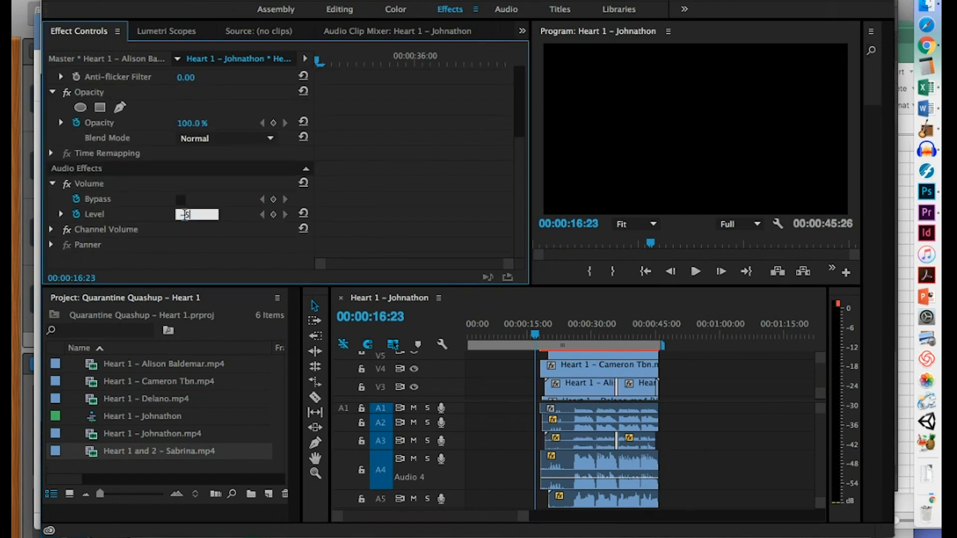
{"action": "type", "text": "-5"}
{"action": "key", "text": "Return"}
- Set the volume level of the second long clip on tracks V3 and A3 to -5 dB and check the short end clip's effect settings
{"action": "left_click", "coordinate": [608, 389]}
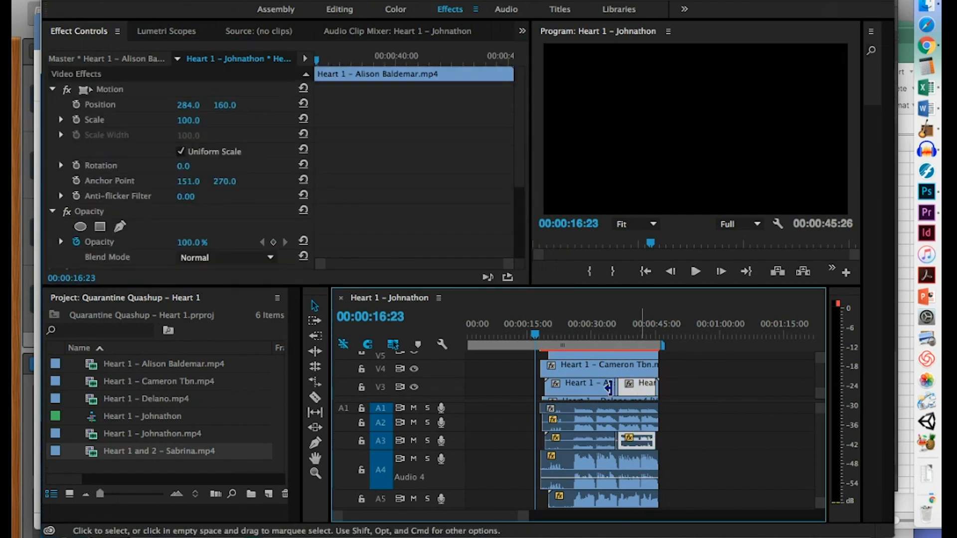
{"action": "scroll", "coordinate": [284, 219], "scroll_direction": "down", "scroll_amount": 5}
{"action": "left_click", "coordinate": [197, 214]}
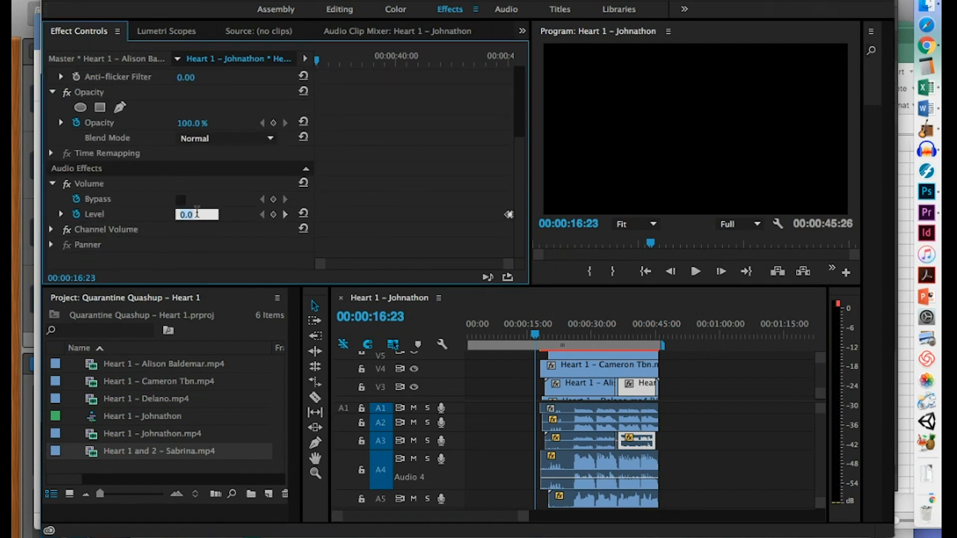
{"action": "type", "text": "-5"}
{"action": "key", "text": "Return"}
{"action": "left_click", "coordinate": [655, 389]}
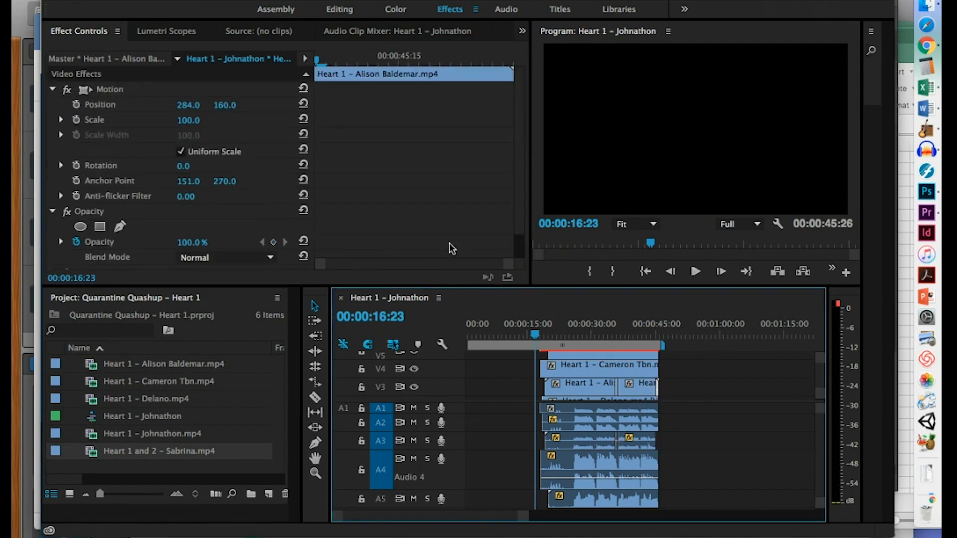
{"action": "scroll", "coordinate": [452, 248], "scroll_direction": "down", "scroll_amount": 2}
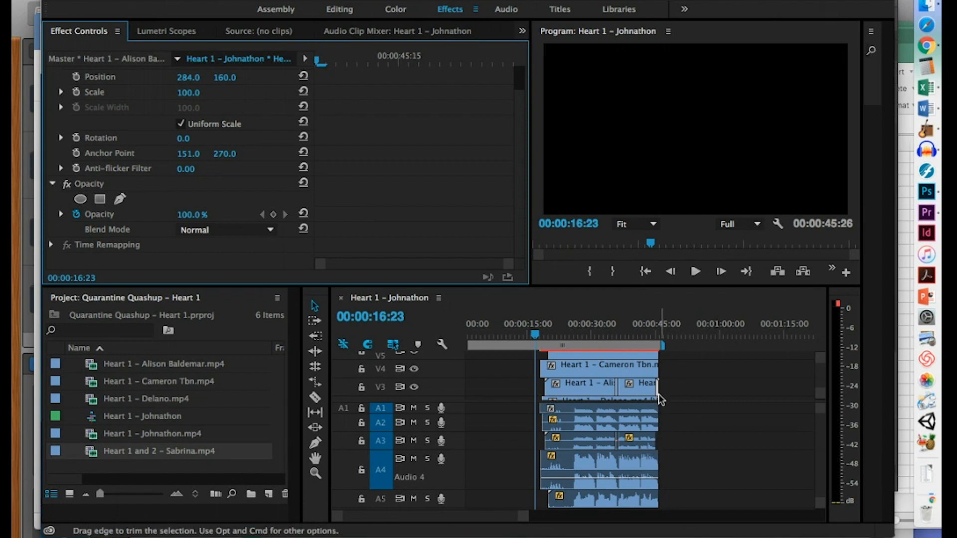
- Play the louder section of the sequence up to 00:00:32:29 and check the mix on the audio meters
{"action": "left_click", "coordinate": [573, 333]}
{"action": "left_click", "coordinate": [695, 271]}
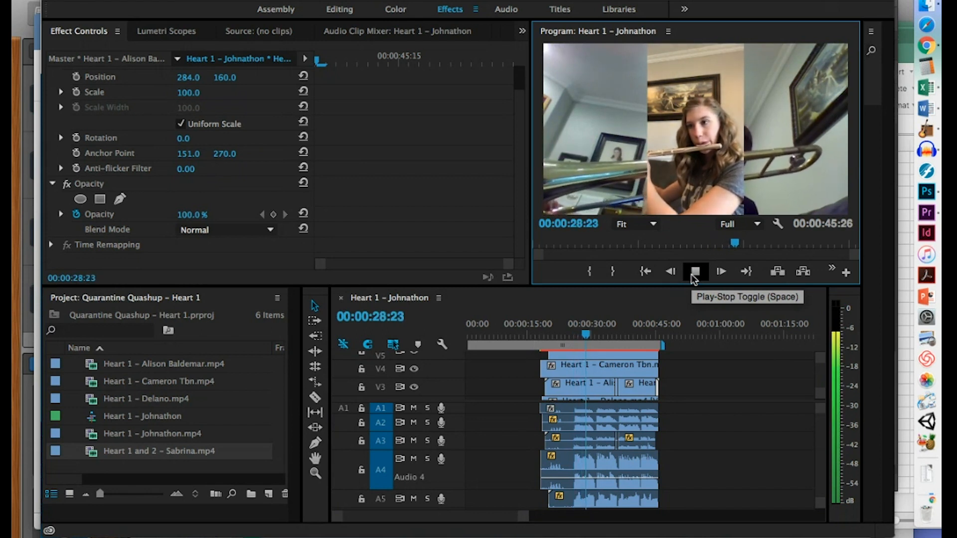
{"action": "scroll", "coordinate": [443, 474], "scroll_direction": "down", "scroll_amount": 5}
{"action": "scroll", "coordinate": [443, 473], "scroll_direction": "down", "scroll_amount": 1}
{"action": "left_click", "coordinate": [697, 273]}
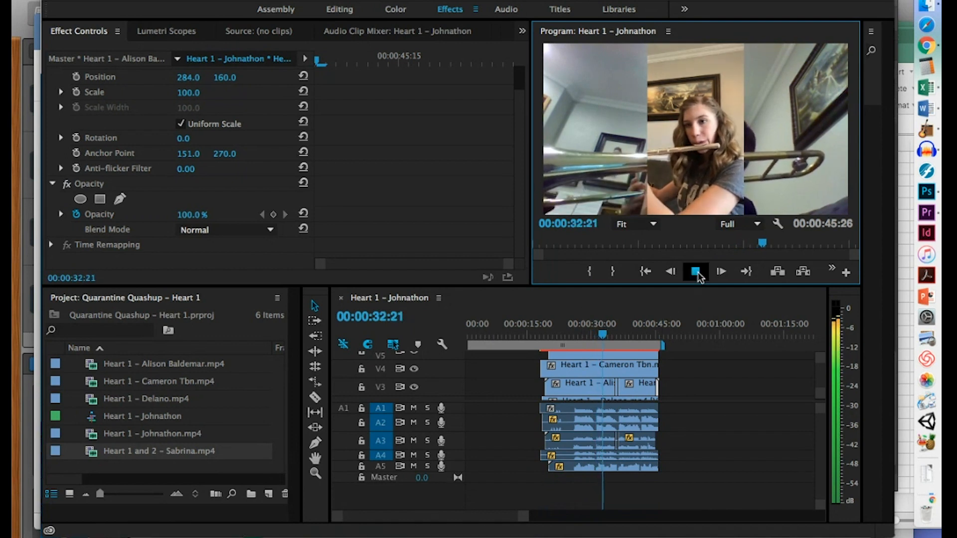
{"action": "left_click", "coordinate": [697, 273]}
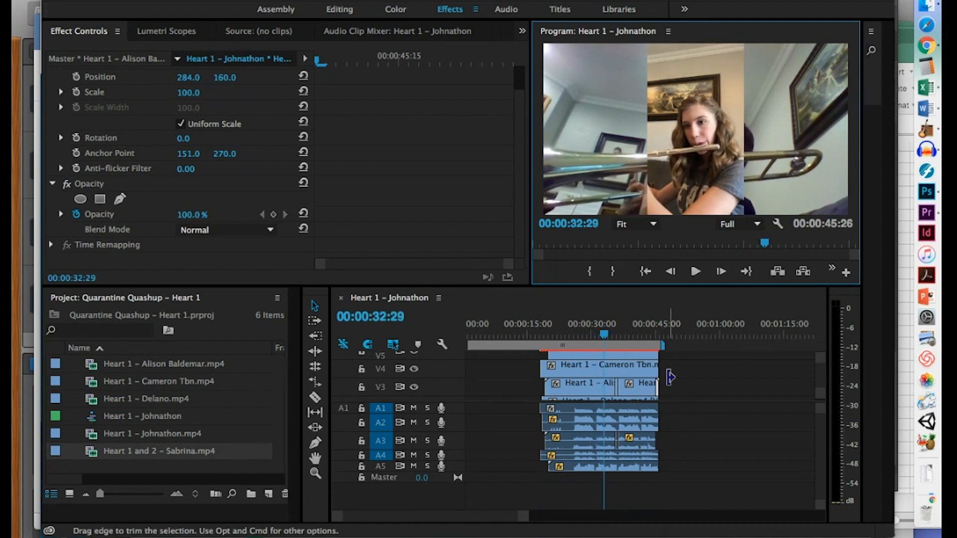
- Select the clip on tracks V1 and A1, place the playhead at 00:00:16:28 and set its volume level to -4 dB
{"action": "scroll", "coordinate": [670, 378], "scroll_direction": "down", "scroll_amount": 3}
{"action": "left_click", "coordinate": [626, 391]}
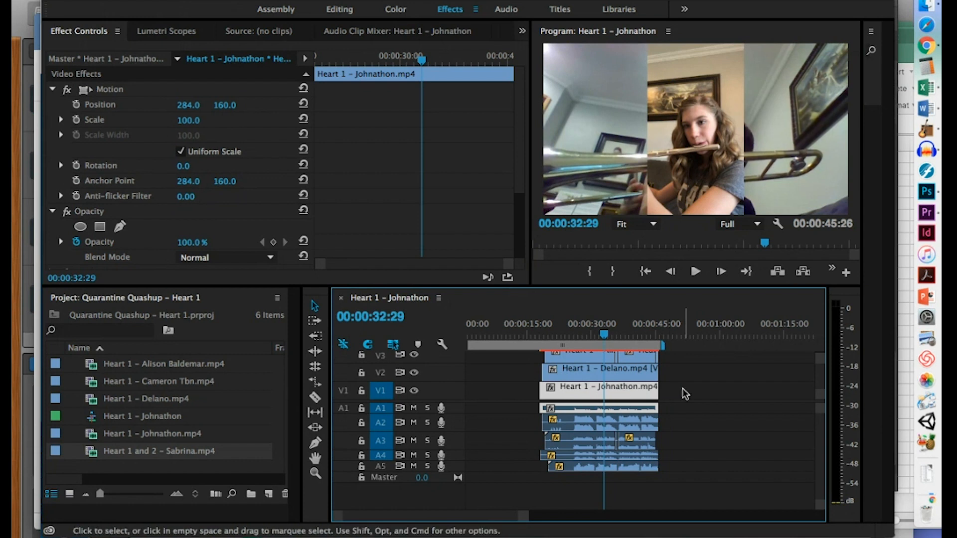
{"action": "scroll", "coordinate": [424, 406], "scroll_direction": "up", "scroll_amount": 3}
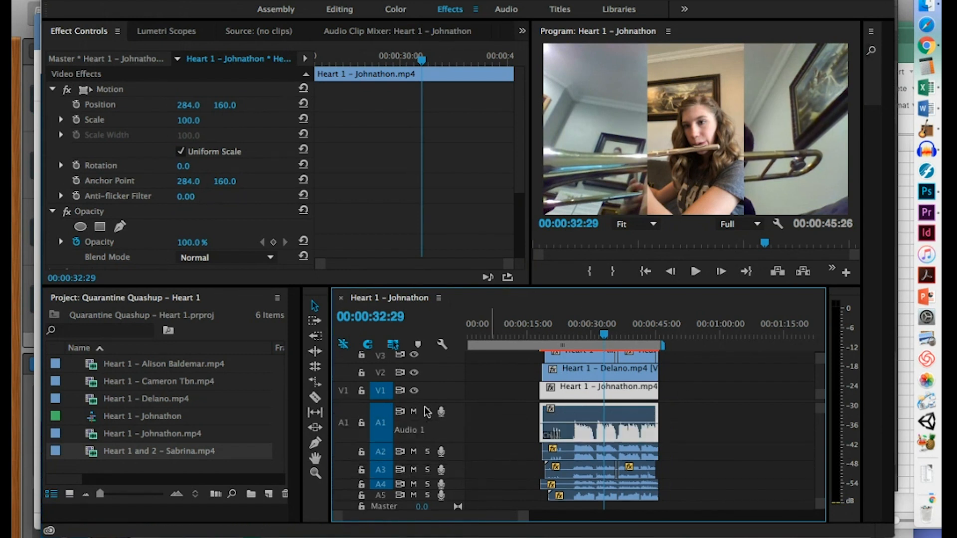
{"action": "scroll", "coordinate": [427, 411], "scroll_direction": "up", "scroll_amount": 1}
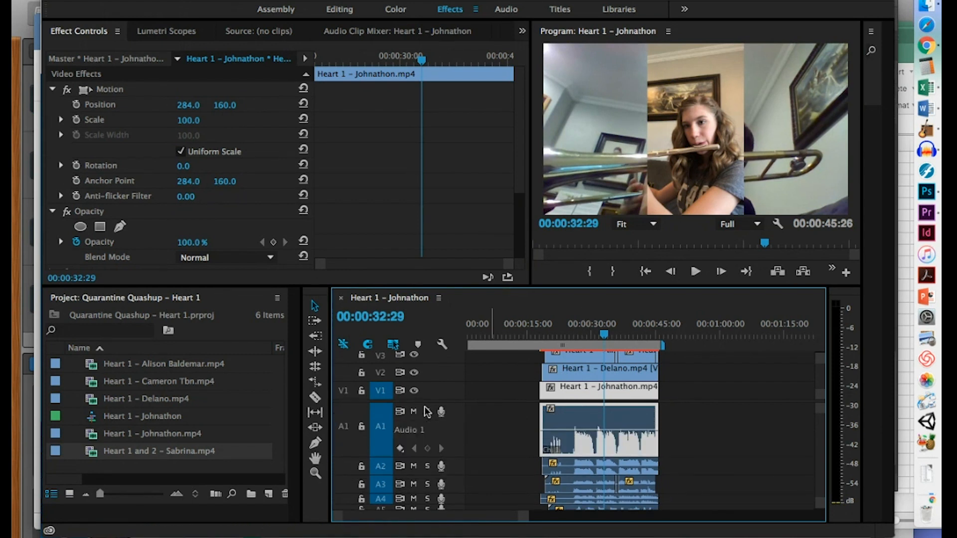
{"action": "left_click", "coordinate": [538, 330]}
{"action": "scroll", "coordinate": [375, 234], "scroll_direction": "down", "scroll_amount": 3}
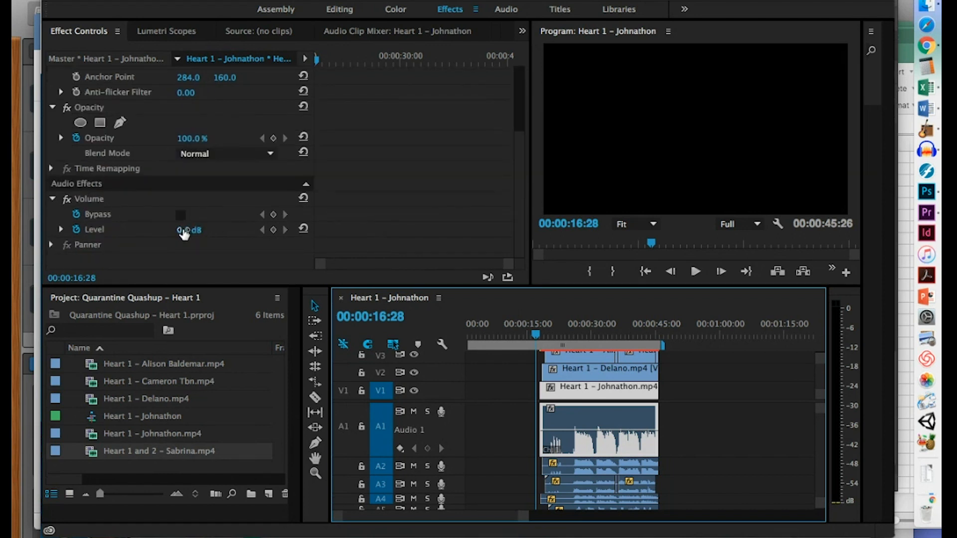
{"action": "left_click", "coordinate": [197, 229]}
{"action": "type", "text": "-"}
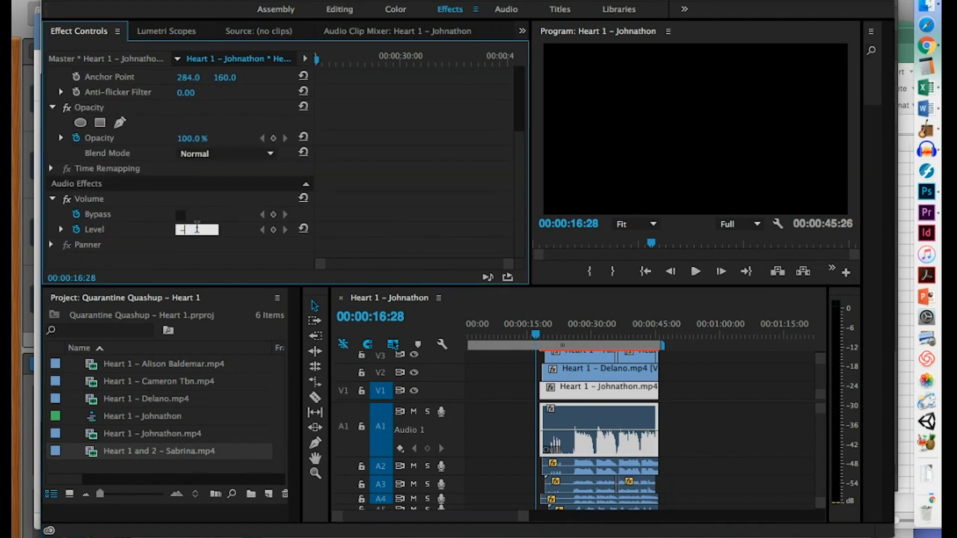
{"action": "type", "text": "4"}
{"action": "key", "text": "Return"}
- Play the sequence from 00:00:23:17 and check the adjusted mix on the audio meters
{"action": "left_click", "coordinate": [564, 331]}
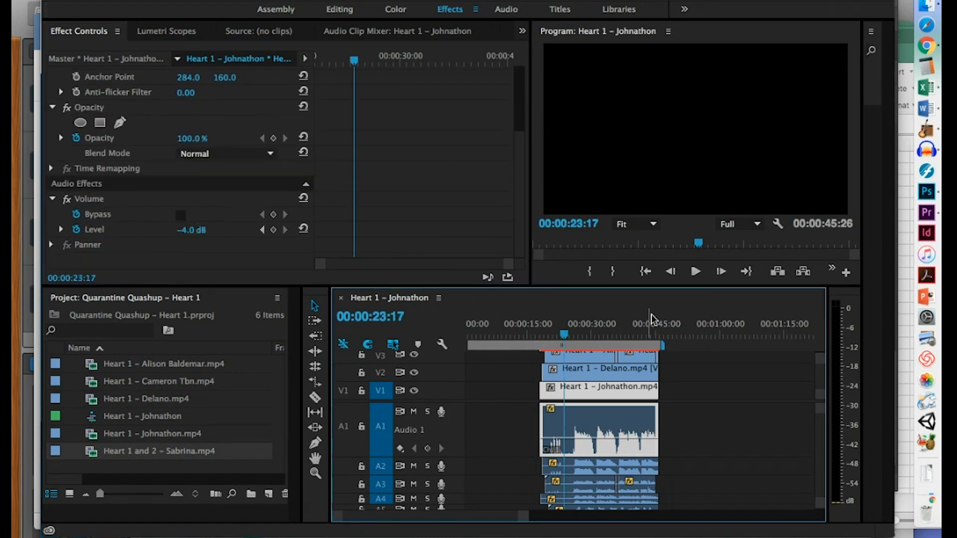
{"action": "left_click", "coordinate": [695, 271]}
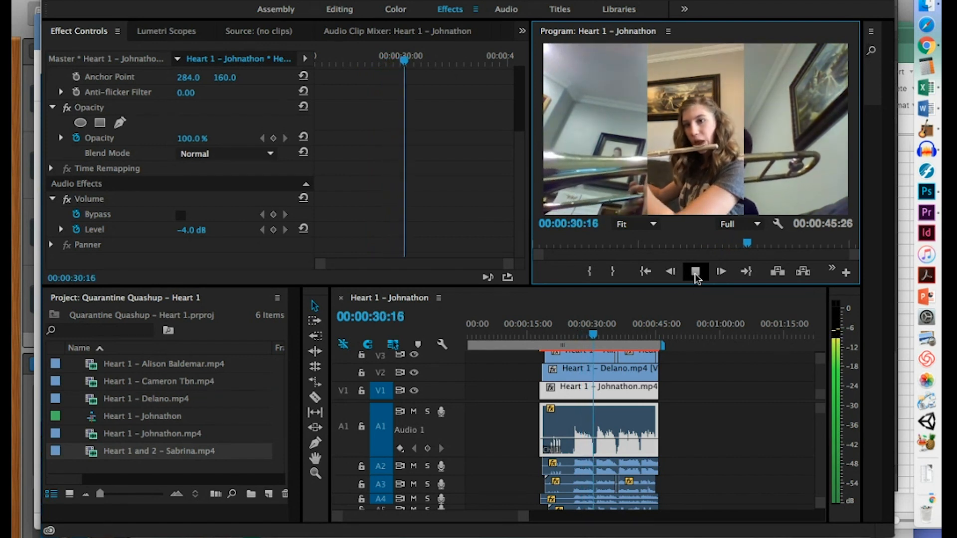
{"action": "left_click", "coordinate": [696, 272]}
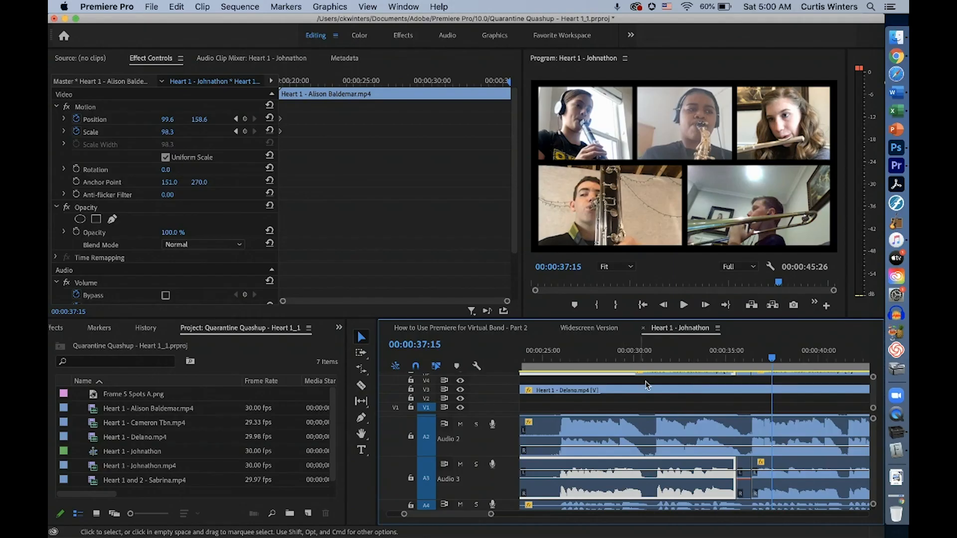
- Select the clip on audio track A2 and add a volume Level keyframe at 00:00:30:04
{"action": "left_click", "coordinate": [629, 427]}
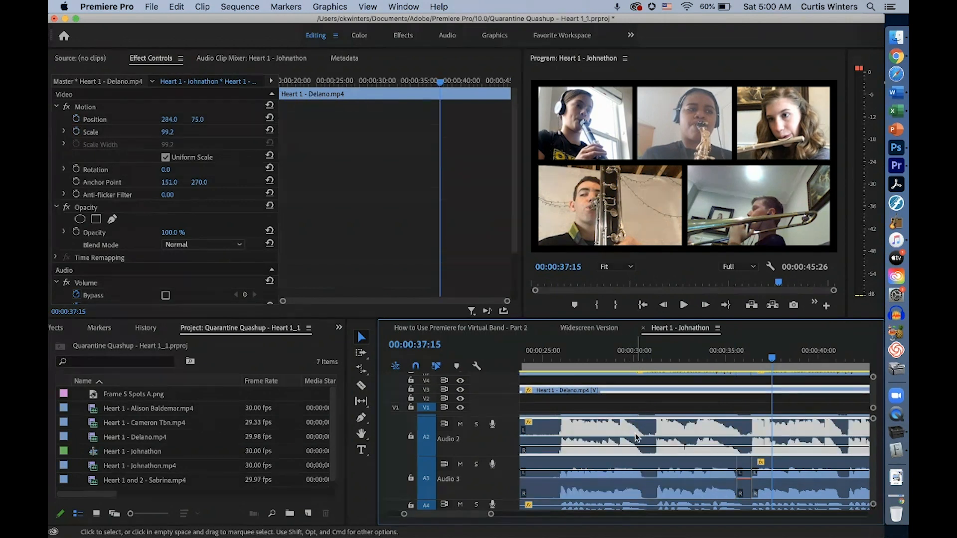
{"action": "left_click", "coordinate": [636, 355]}
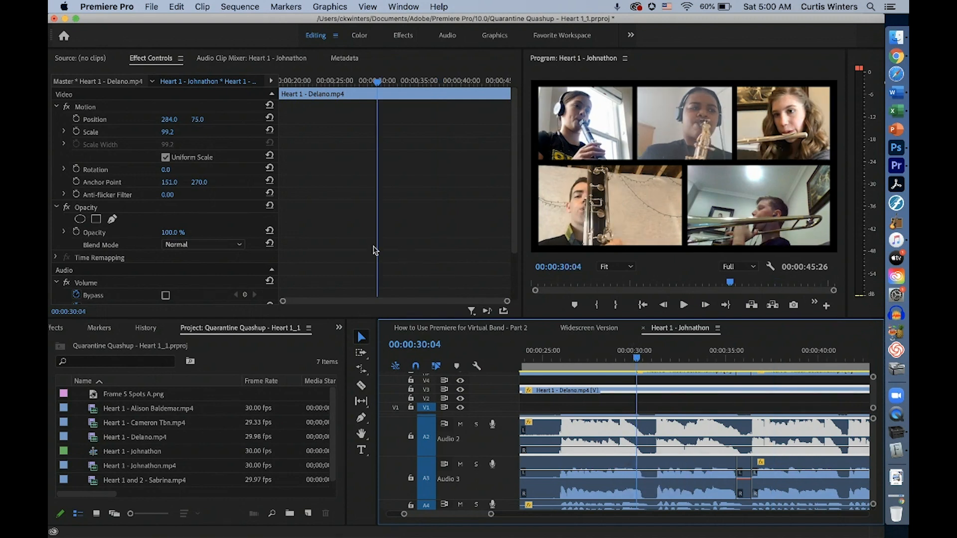
{"action": "scroll", "coordinate": [334, 247], "scroll_direction": "down", "scroll_amount": 2}
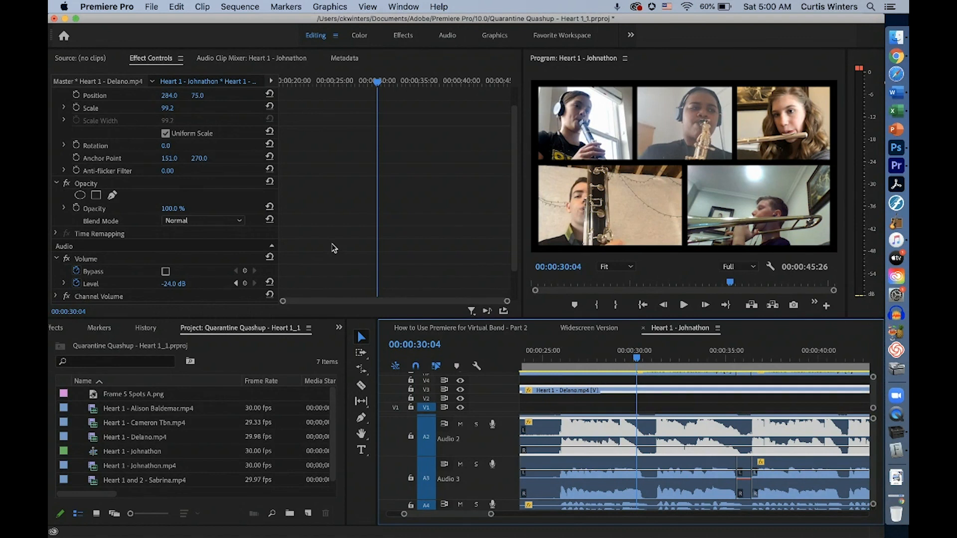
{"action": "scroll", "coordinate": [334, 248], "scroll_direction": "down", "scroll_amount": 3}
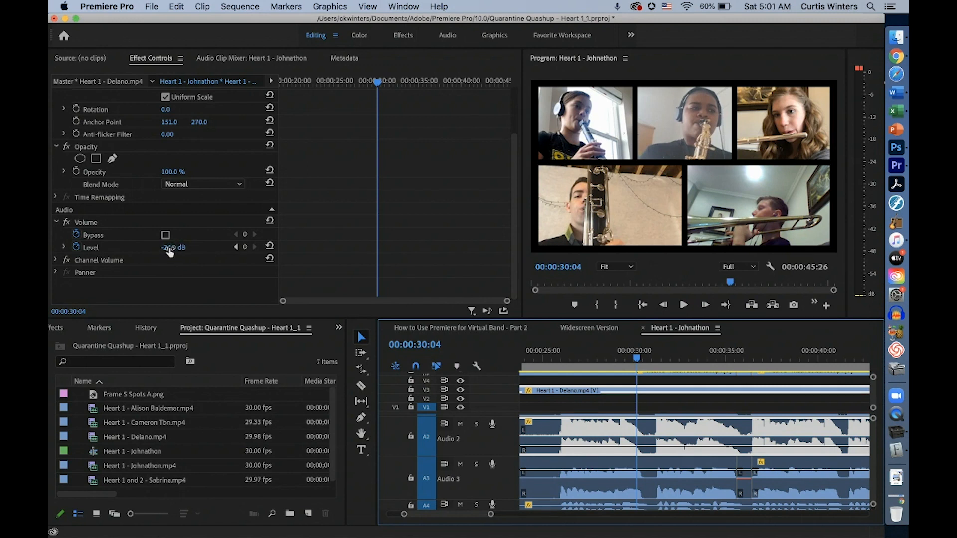
{"action": "left_click", "coordinate": [246, 247]}
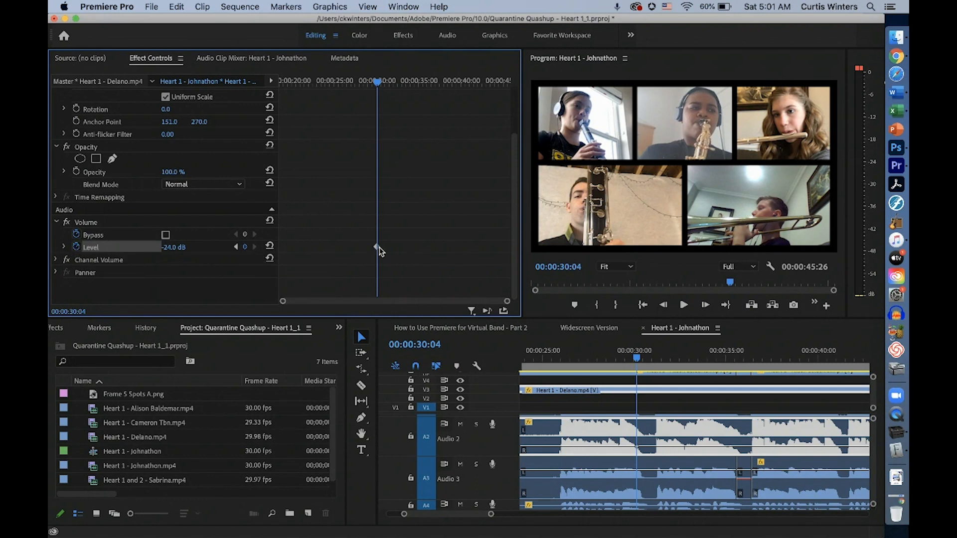
- Play forward to 00:00:31:05, add a second Level keyframe on the A2 clip and set its level to -300 dB
{"action": "key", "text": "space"}
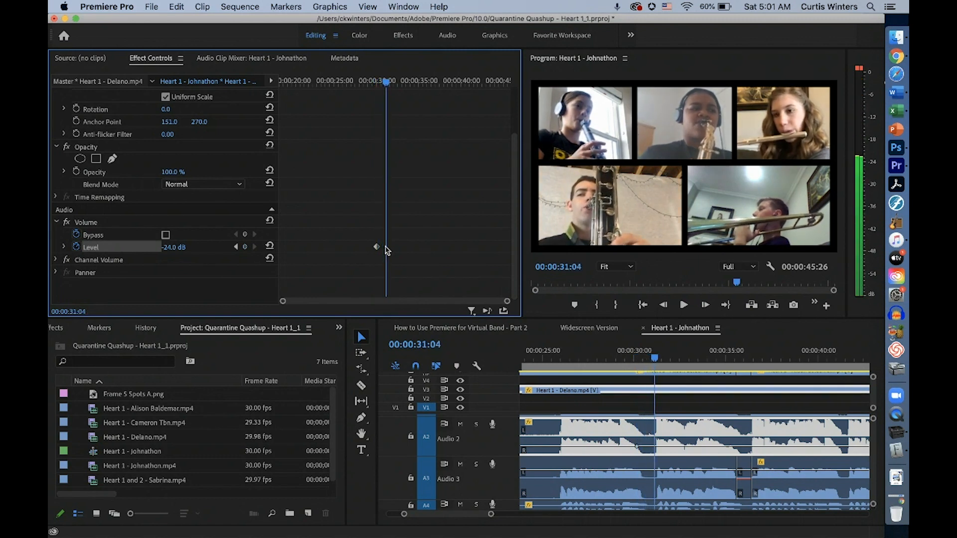
{"action": "key", "text": "space"}
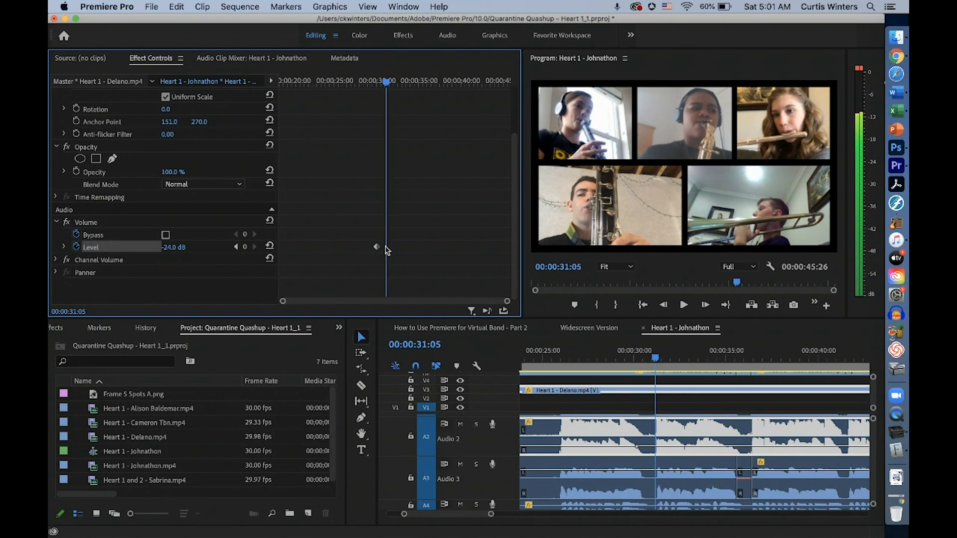
{"action": "left_click", "coordinate": [245, 247]}
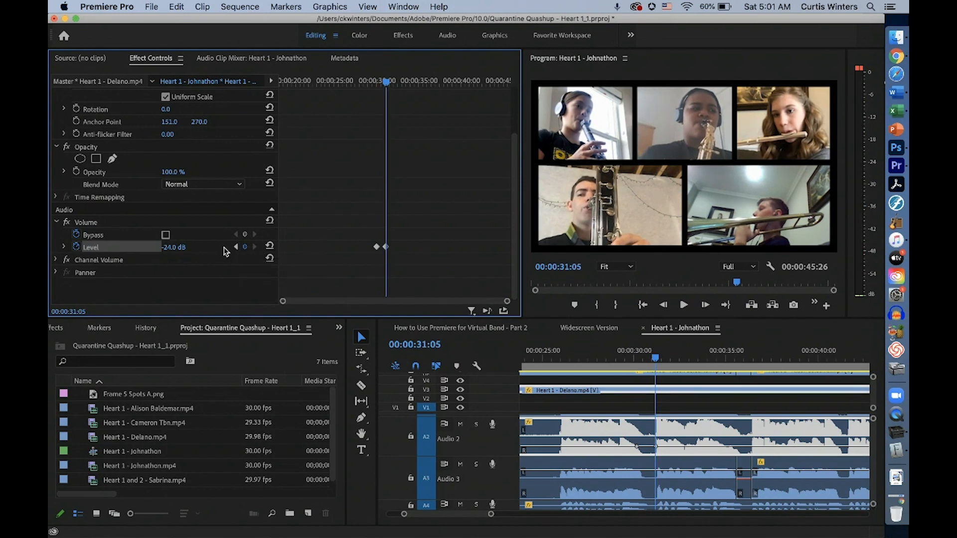
{"action": "left_click", "coordinate": [170, 248]}
{"action": "type", "text": "-300"}
{"action": "key", "text": "Return"}
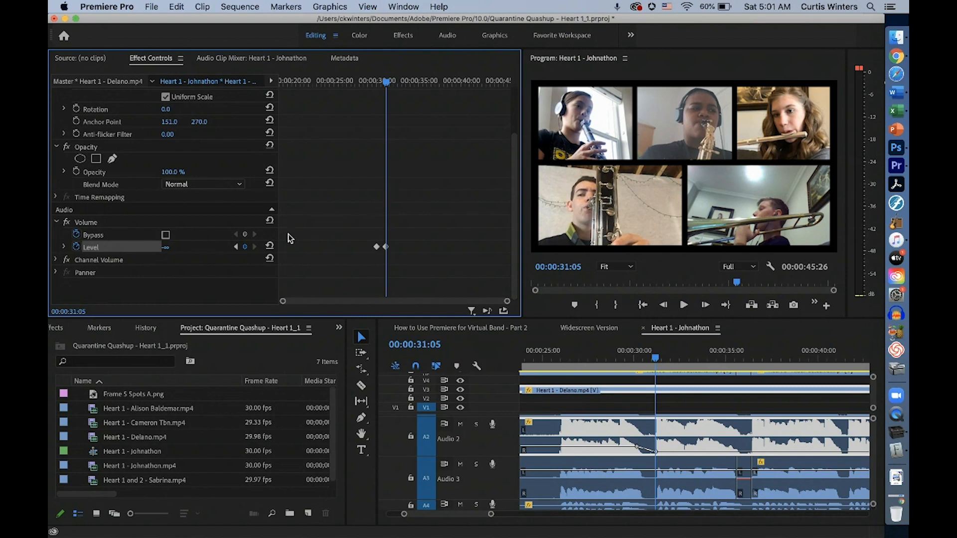
- Review the A2 clip's two Level keyframes and lower the fade-start keyframe slightly to about -26 dB
{"action": "left_click", "coordinate": [236, 247]}
{"action": "left_click", "coordinate": [255, 247]}
{"action": "left_click", "coordinate": [236, 248]}
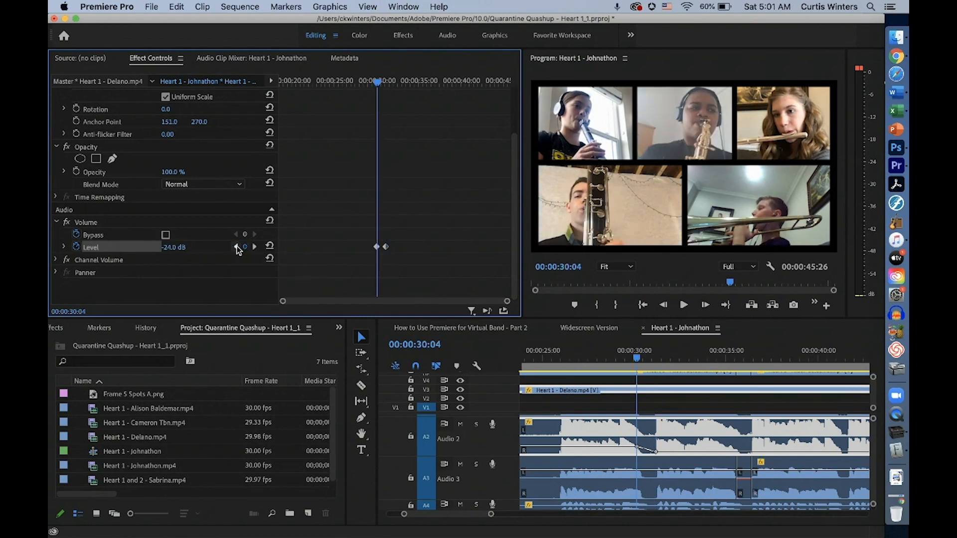
{"action": "left_click", "coordinate": [255, 248]}
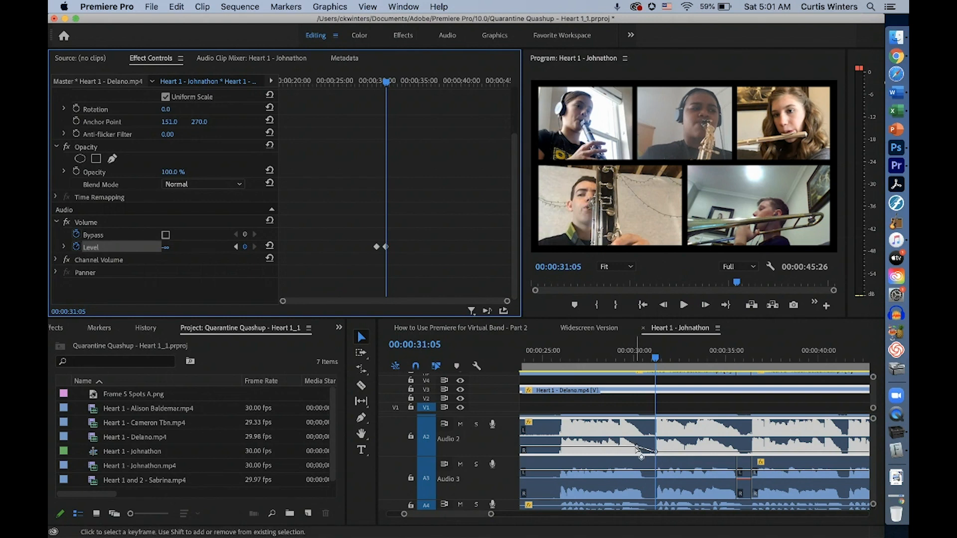
{"action": "left_click_drag", "start_coordinate": [638, 447], "coordinate": [640, 450]}
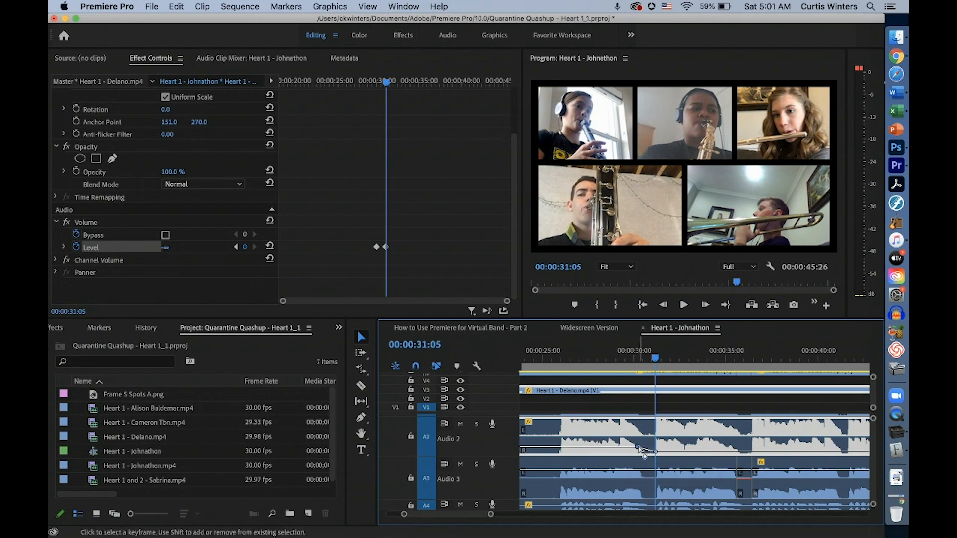
{"action": "left_click", "coordinate": [635, 358]}
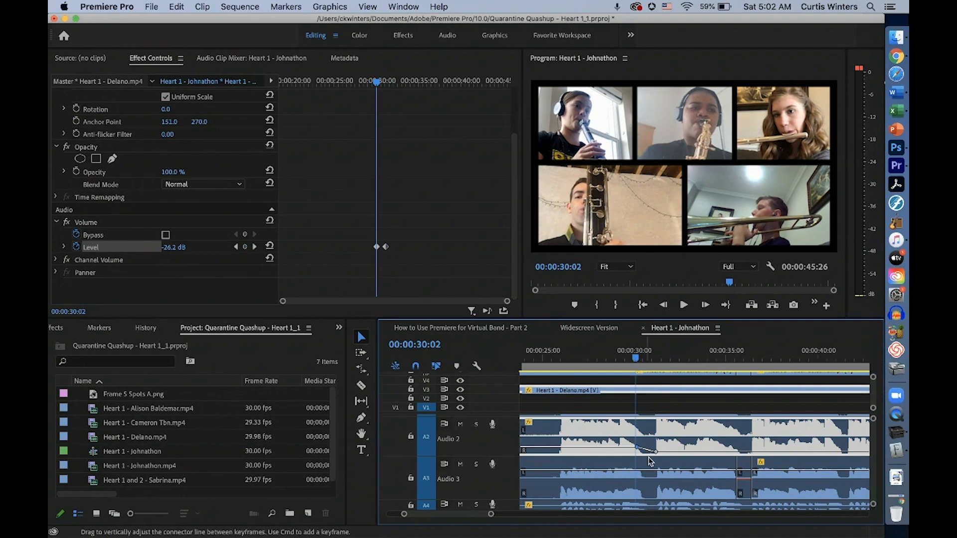
- Select the first long clip on audio track A3 and add a volume Level keyframe at 00:00:31:07
{"action": "left_click", "coordinate": [619, 465]}
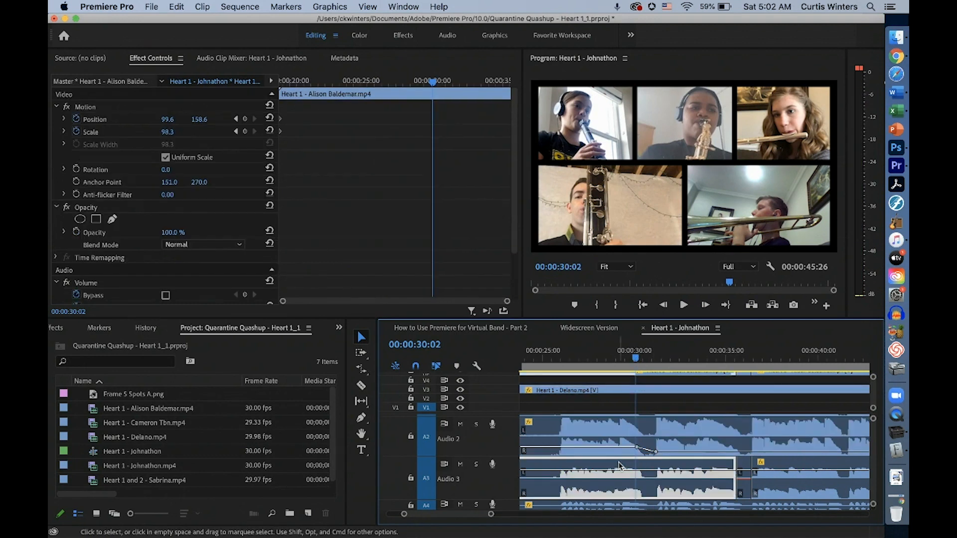
{"action": "left_click", "coordinate": [650, 358]}
{"action": "left_click_drag", "start_coordinate": [651, 360], "coordinate": [657, 361]}
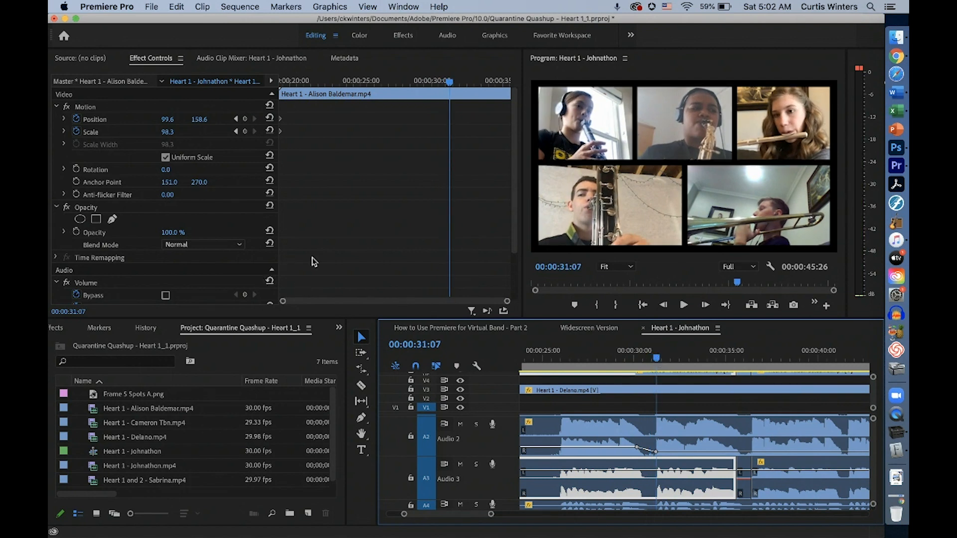
{"action": "scroll", "coordinate": [314, 259], "scroll_direction": "down", "scroll_amount": 3}
{"action": "left_click", "coordinate": [244, 246]}
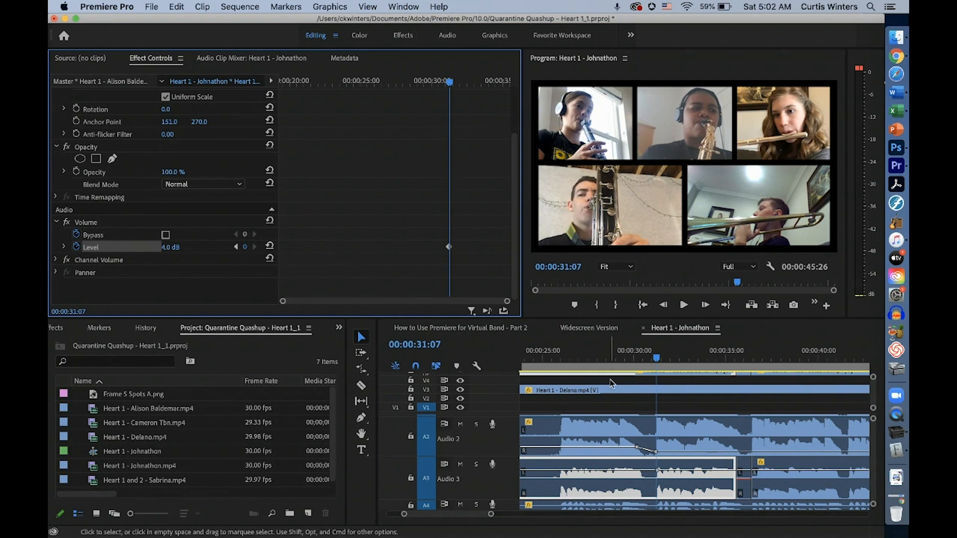
- Add another Level keyframe to the selected A3 clip at 00:00:30:14
{"action": "left_click", "coordinate": [638, 358]}
{"action": "left_click", "coordinate": [639, 359]}
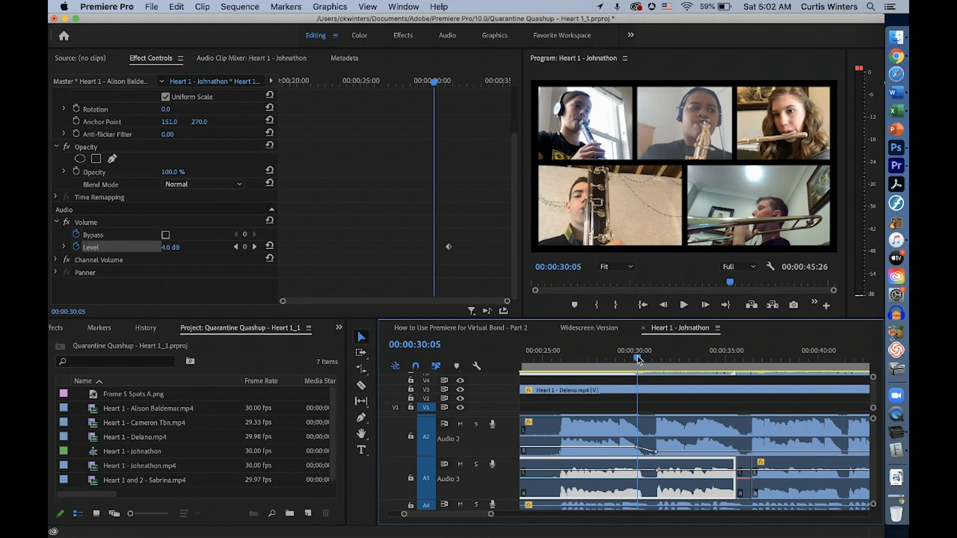
{"action": "left_click_drag", "start_coordinate": [638, 359], "coordinate": [645, 360]}
{"action": "left_click", "coordinate": [245, 246]}
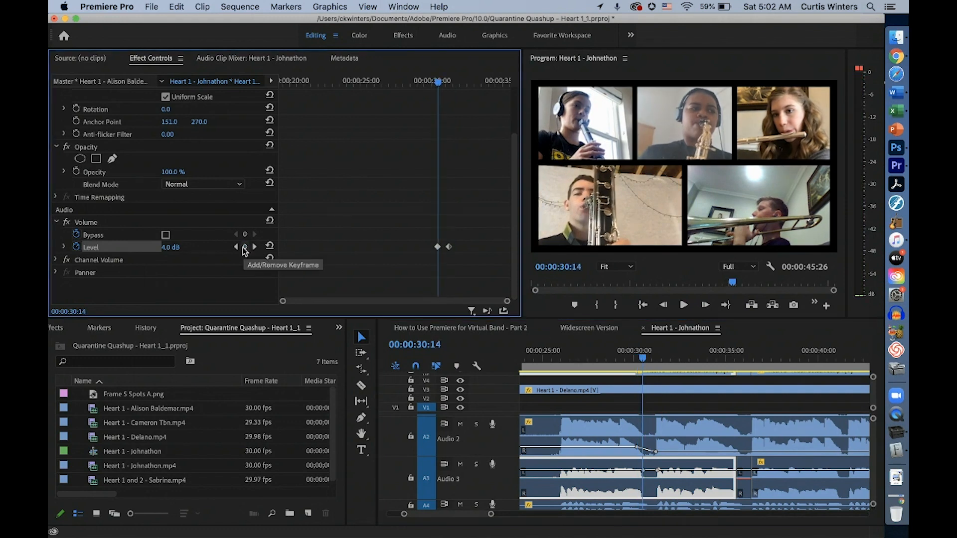
- Lower the A3 clip's Level keyframe at 00:00:30:14 to silence (-∞ dB)
{"action": "left_click", "coordinate": [177, 247]}
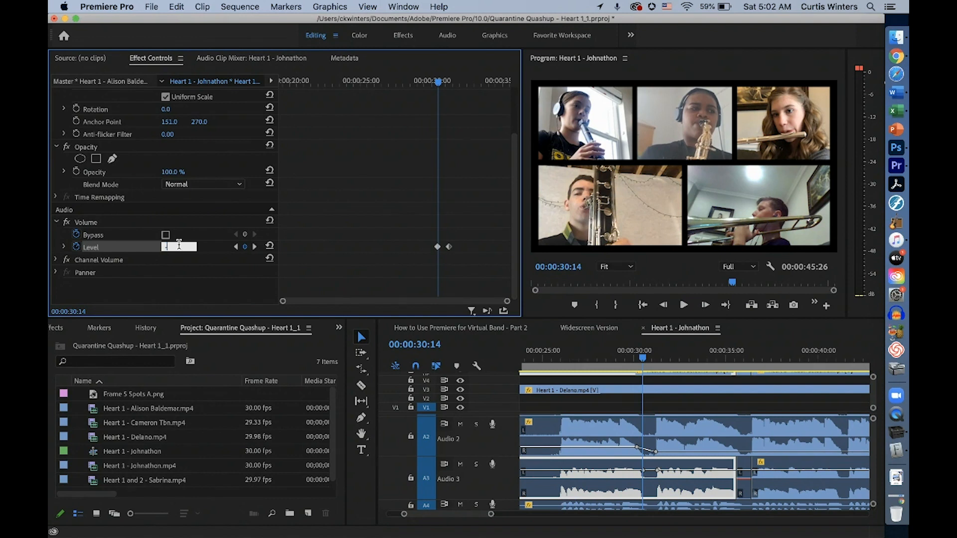
{"action": "type", "text": "-30"}
{"action": "key", "text": "Return"}
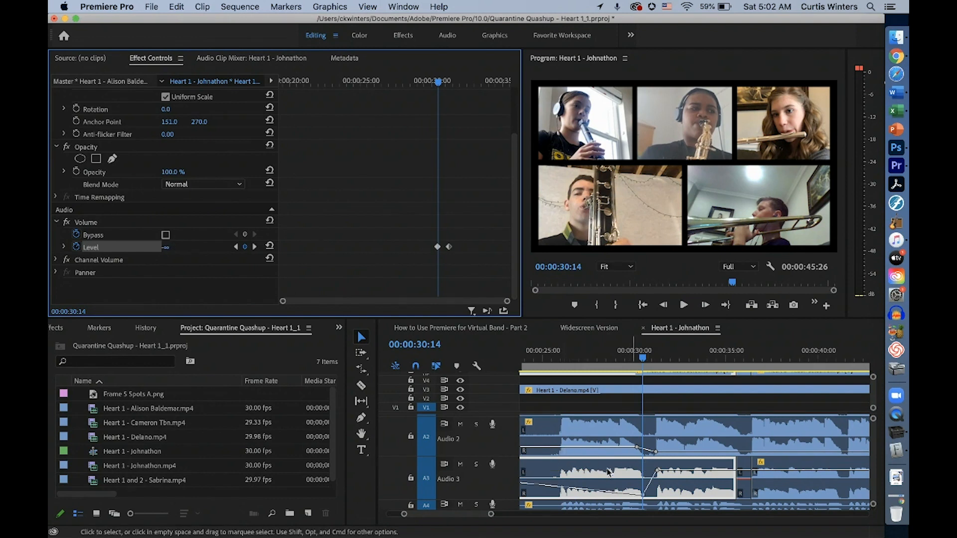
- Add a Level keyframe near the A3 clip's start at 00:00:19:21 and lower it to -70.8 dB
{"action": "scroll", "coordinate": [551, 488], "scroll_direction": "left", "scroll_amount": 5}
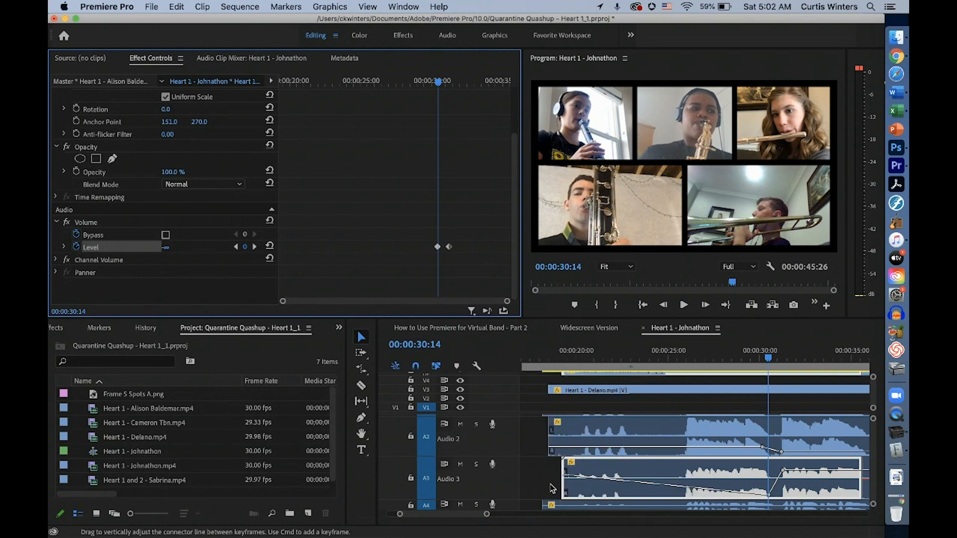
{"action": "left_click", "coordinate": [569, 355]}
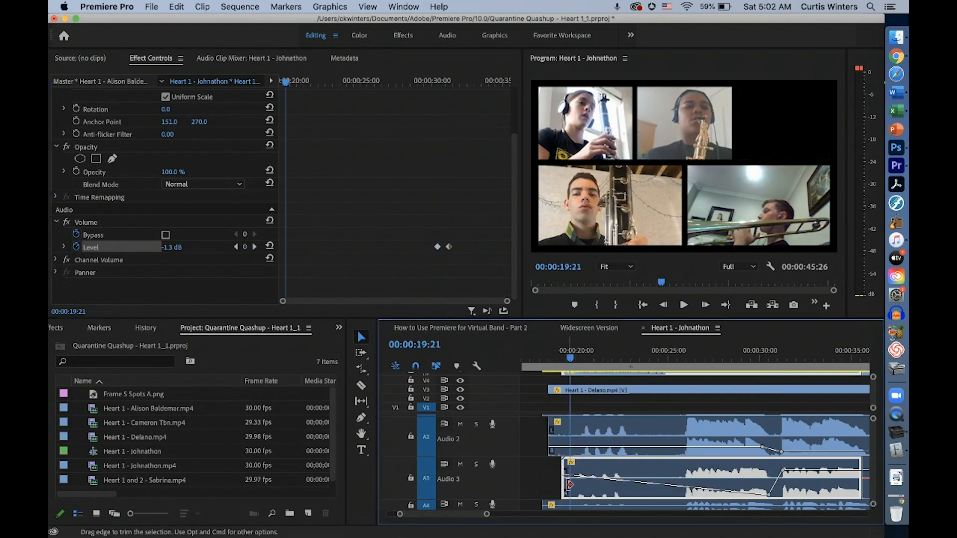
{"action": "left_click_drag", "start_coordinate": [568, 486], "coordinate": [568, 486]}
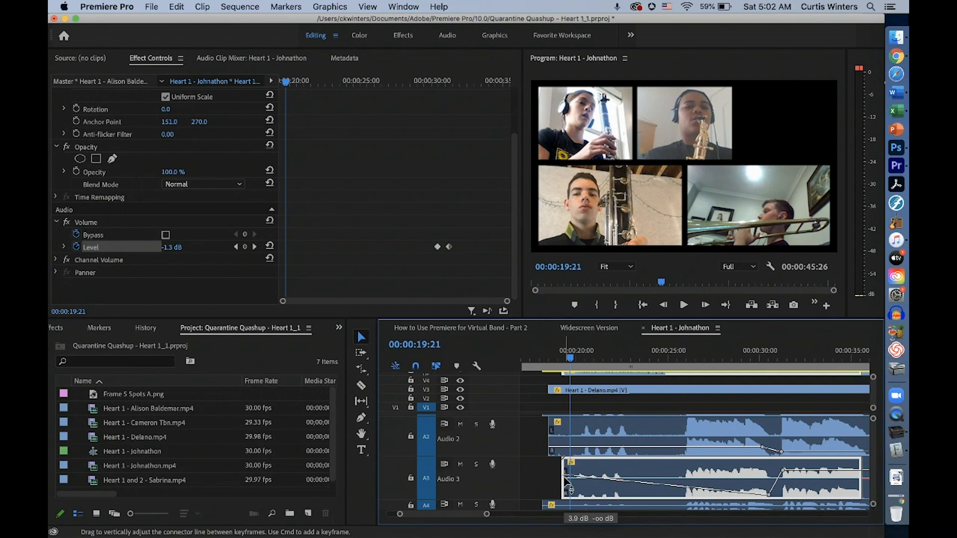
{"action": "left_click", "coordinate": [246, 248]}
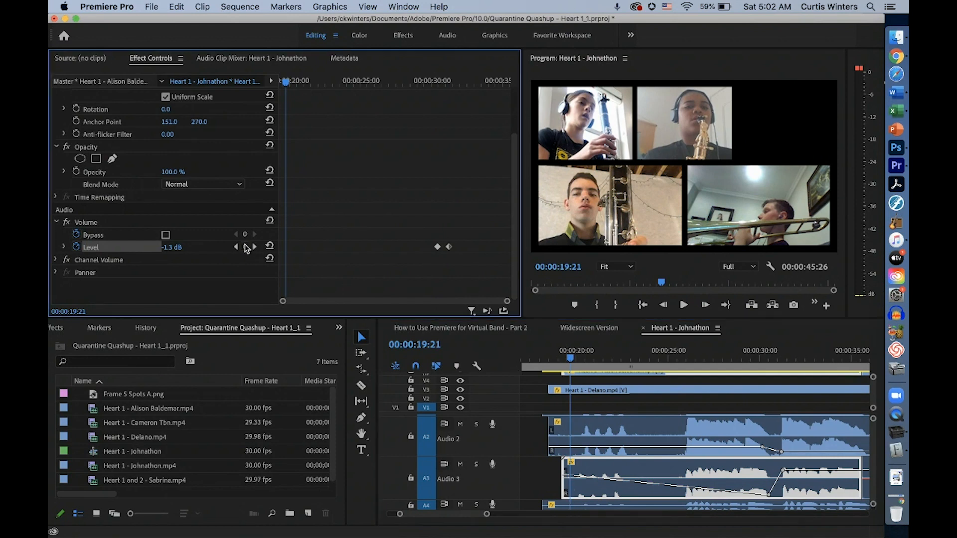
{"action": "left_click_drag", "start_coordinate": [570, 481], "coordinate": [569, 501]}
- Split the A3 clip at 00:00:31:02 and delete the part before the cut
{"action": "scroll", "coordinate": [673, 480], "scroll_direction": "right", "scroll_amount": 3}
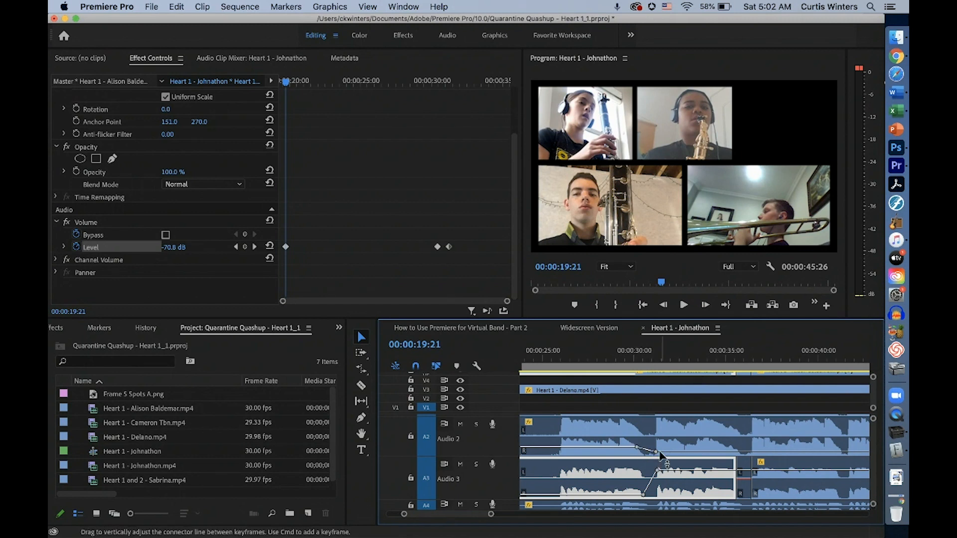
{"action": "left_click", "coordinate": [655, 357]}
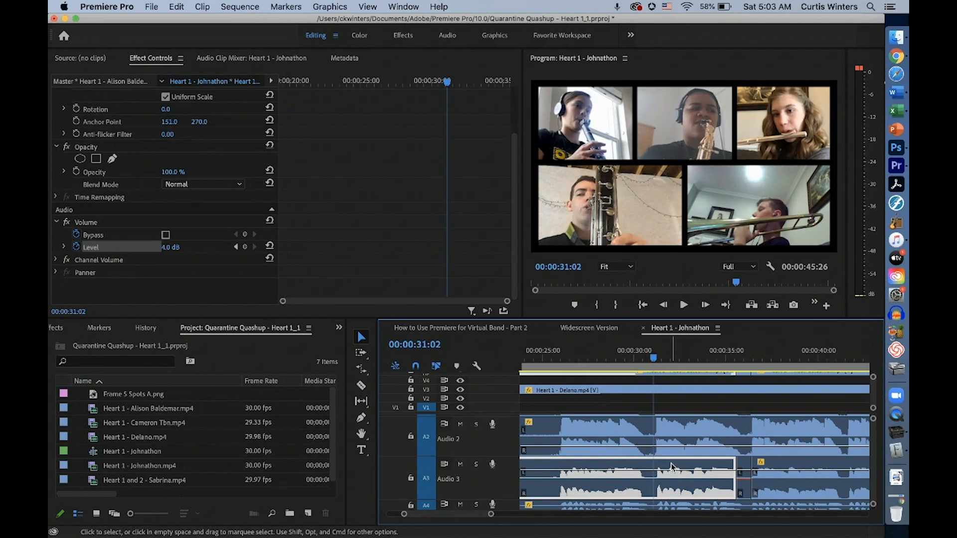
{"action": "key", "text": "super+k"}
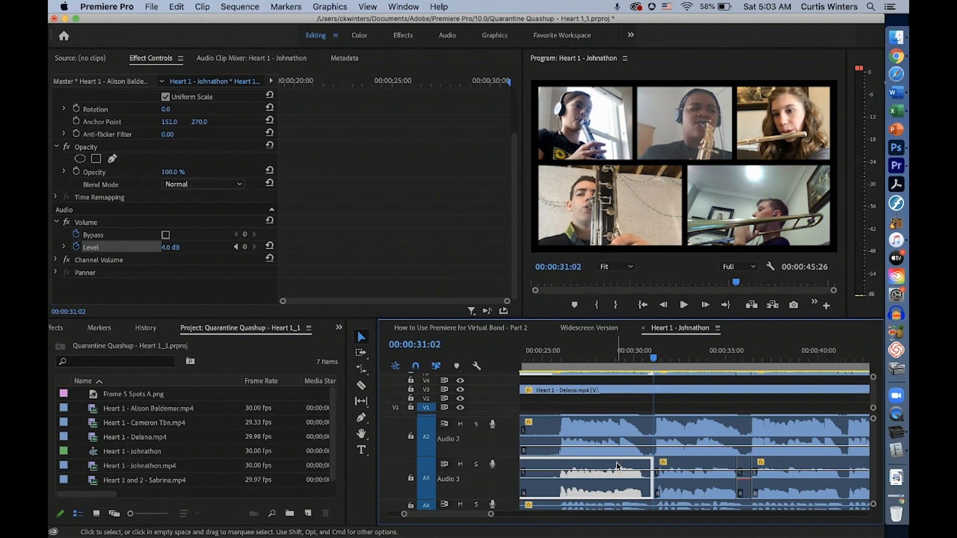
{"action": "key", "text": "Delete"}
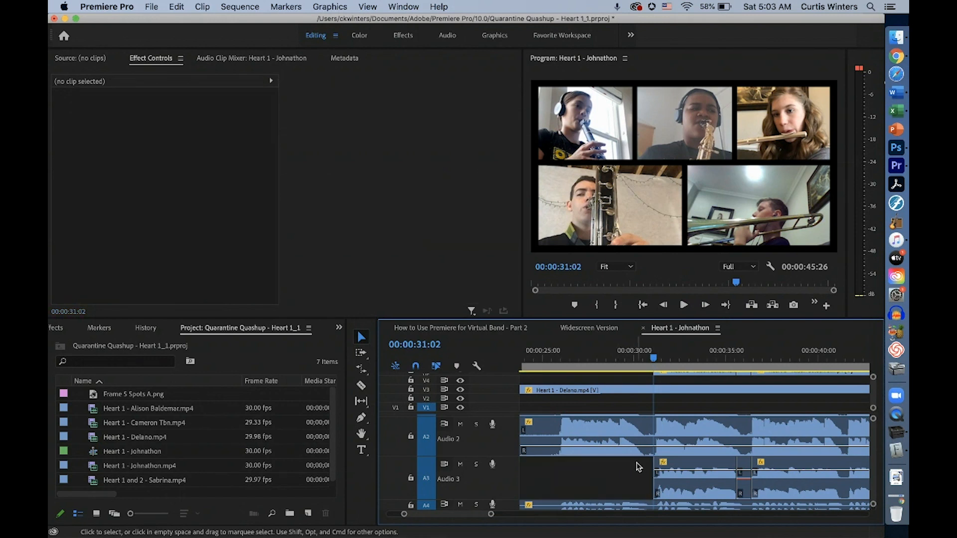
- Remove the part of the A2 clip after 00:00:31:02 and move the A3 segment starting there onto track A2
{"action": "left_click", "coordinate": [662, 430]}
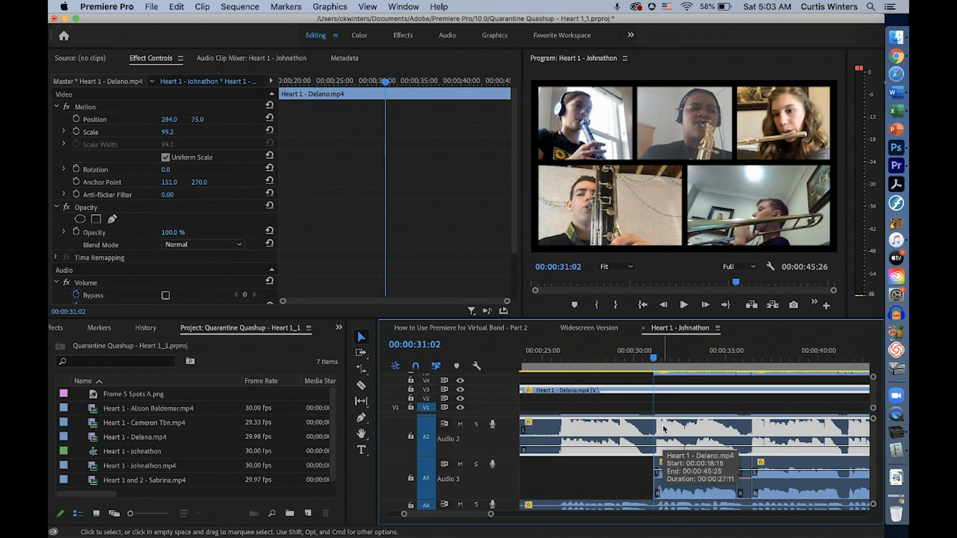
{"action": "key", "text": "Delete"}
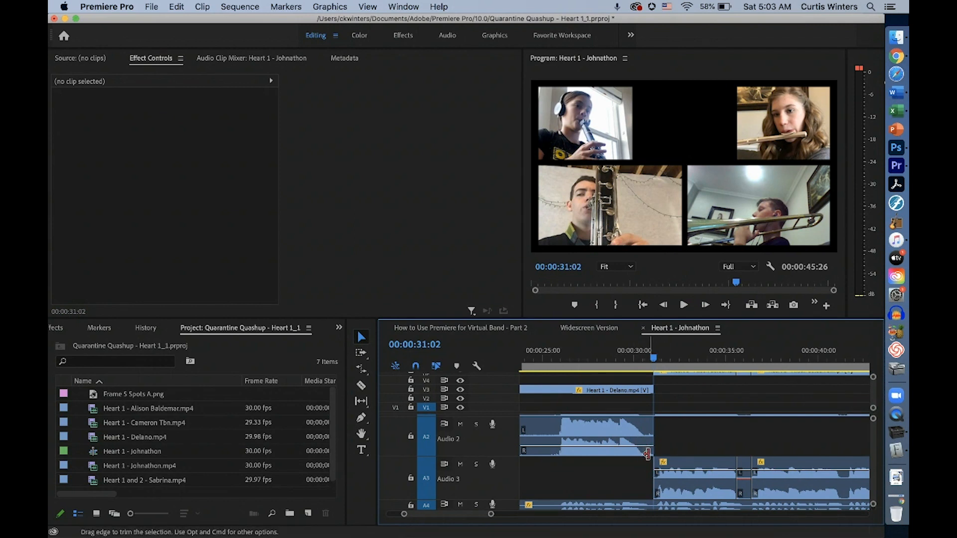
{"action": "left_click", "coordinate": [684, 470]}
{"action": "left_click_drag", "start_coordinate": [686, 469], "coordinate": [687, 428]}
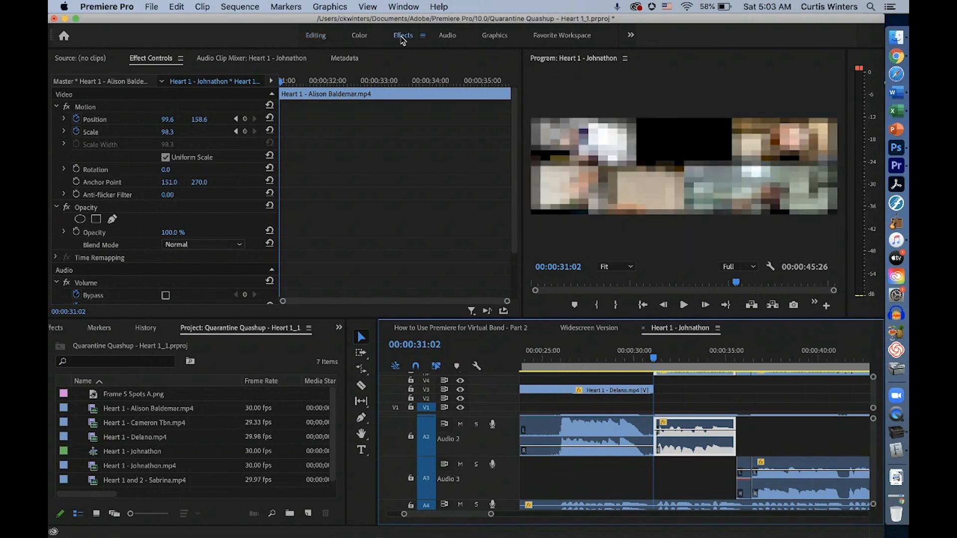
- Switch to the Effects workspace and apply the Constant Power audio crossfade to the cut between the two A2 clips
{"action": "left_click", "coordinate": [402, 37]}
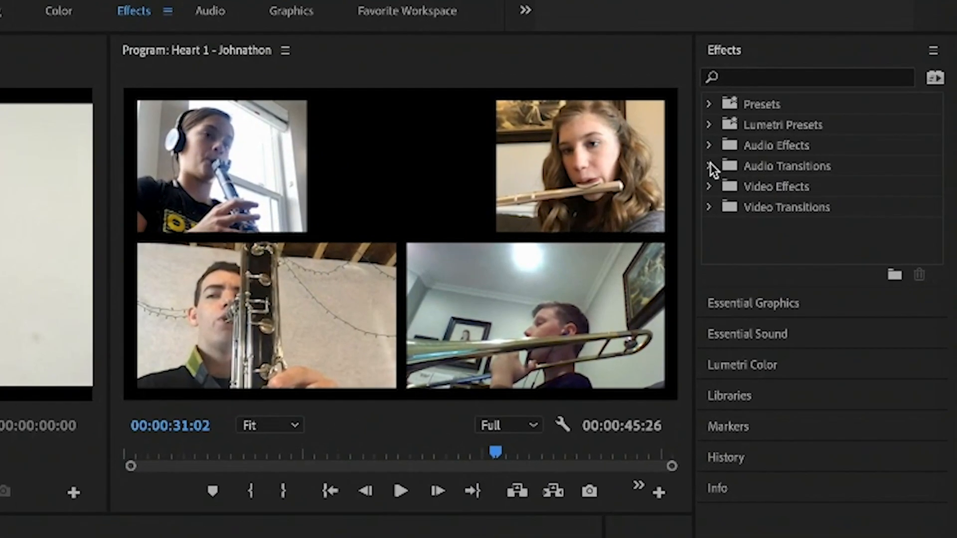
{"action": "left_click", "coordinate": [710, 166]}
{"action": "left_click", "coordinate": [720, 187]}
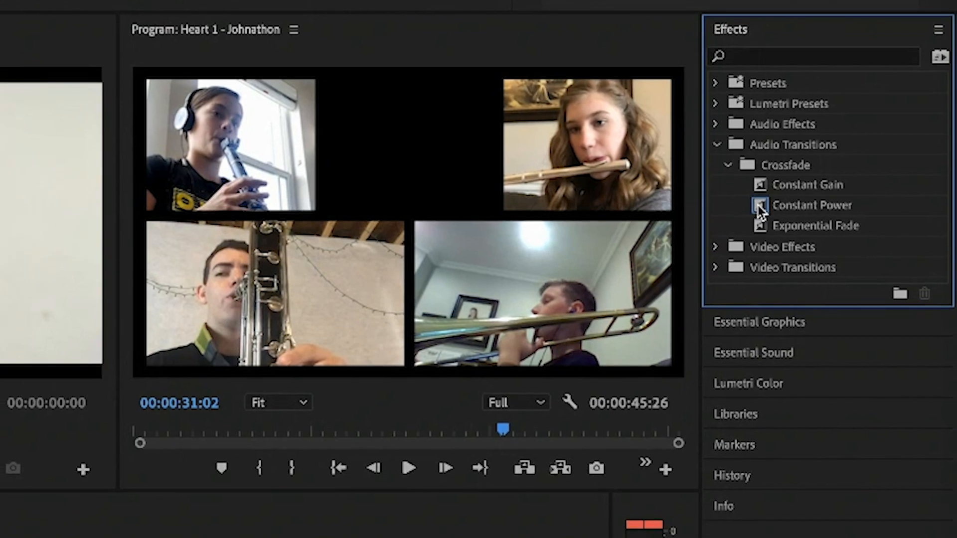
{"action": "left_click_drag", "start_coordinate": [754, 230], "coordinate": [703, 260]}
{"action": "left_click_drag", "start_coordinate": [728, 180], "coordinate": [340, 499]}
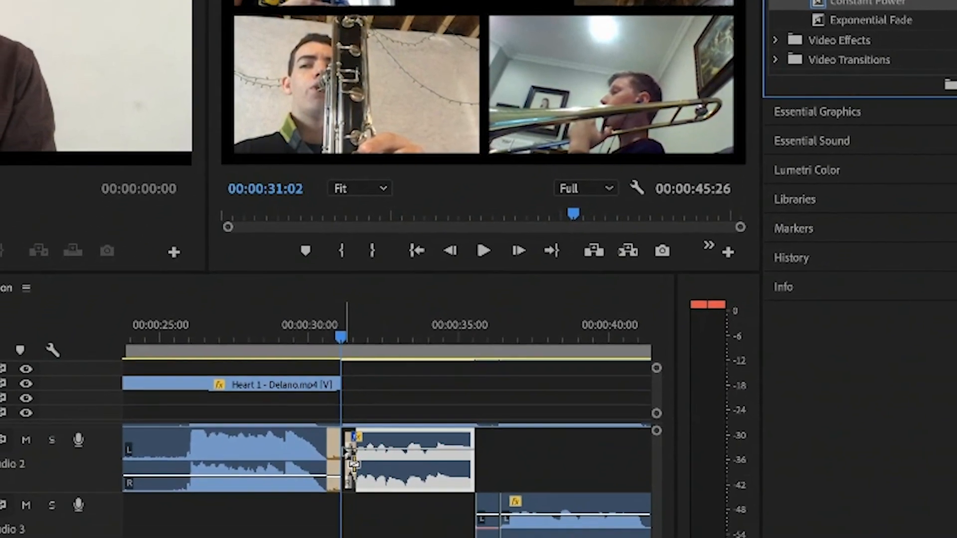
{"action": "left_click_drag", "start_coordinate": [371, 411], "coordinate": [369, 408]}
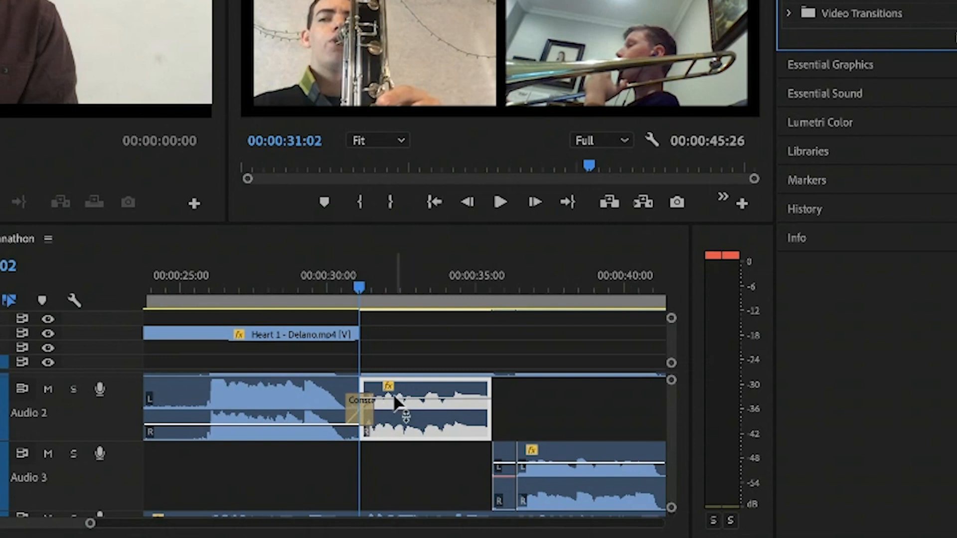
- Stretch the Constant Power crossfade to 00:00:02:04, shorten it again, and play back the transition from 00:00:25:26
{"action": "left_click", "coordinate": [349, 407]}
{"action": "left_click_drag", "start_coordinate": [349, 407], "coordinate": [333, 408]}
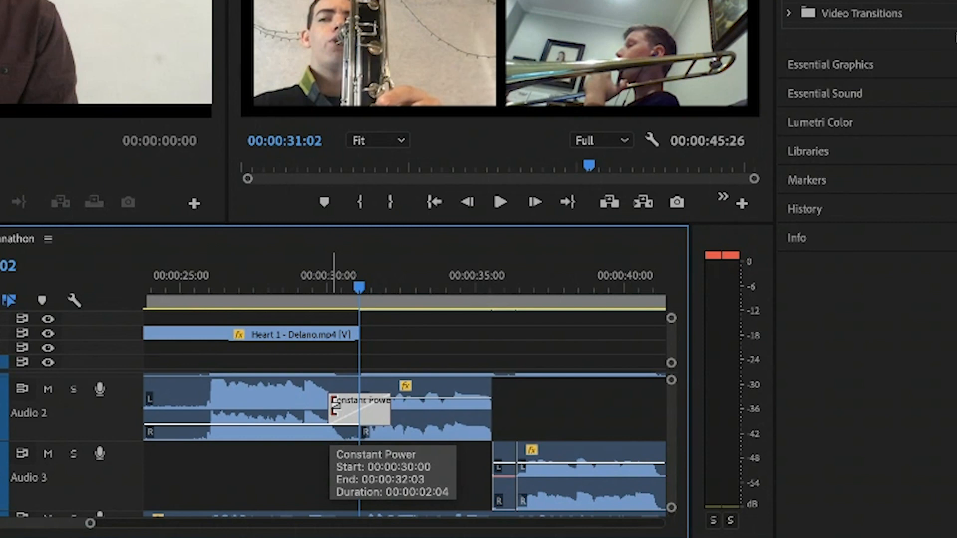
{"action": "left_click_drag", "start_coordinate": [333, 407], "coordinate": [359, 408]}
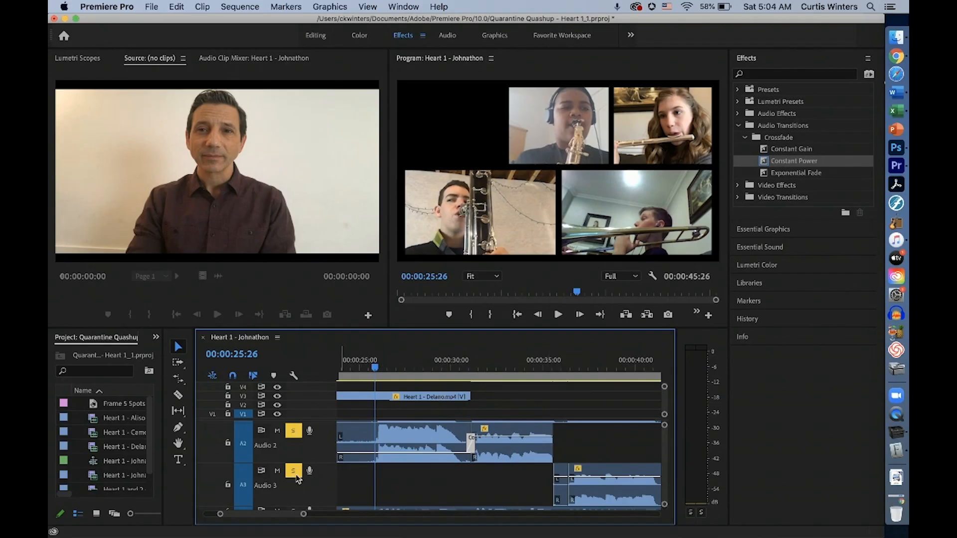
{"action": "left_click", "coordinate": [558, 315]}
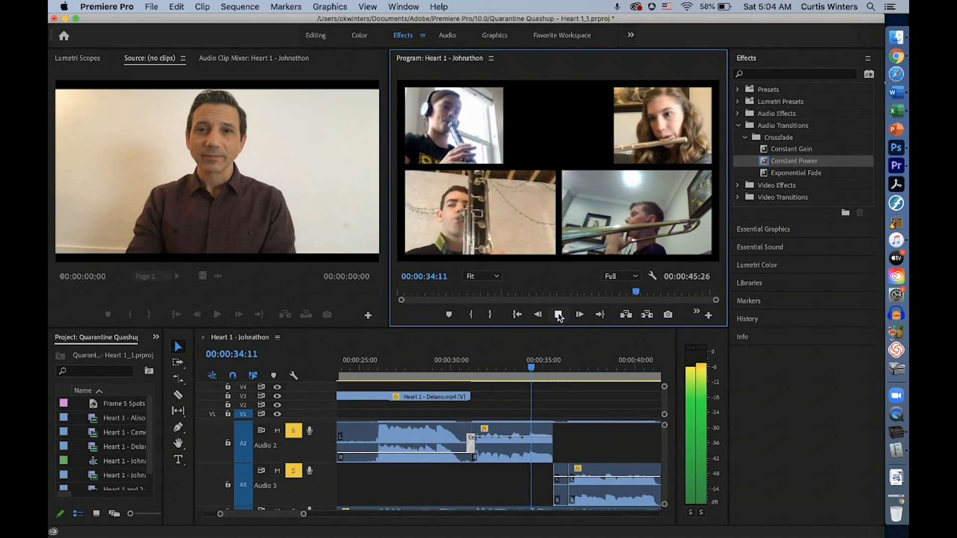
{"action": "left_click", "coordinate": [559, 315]}
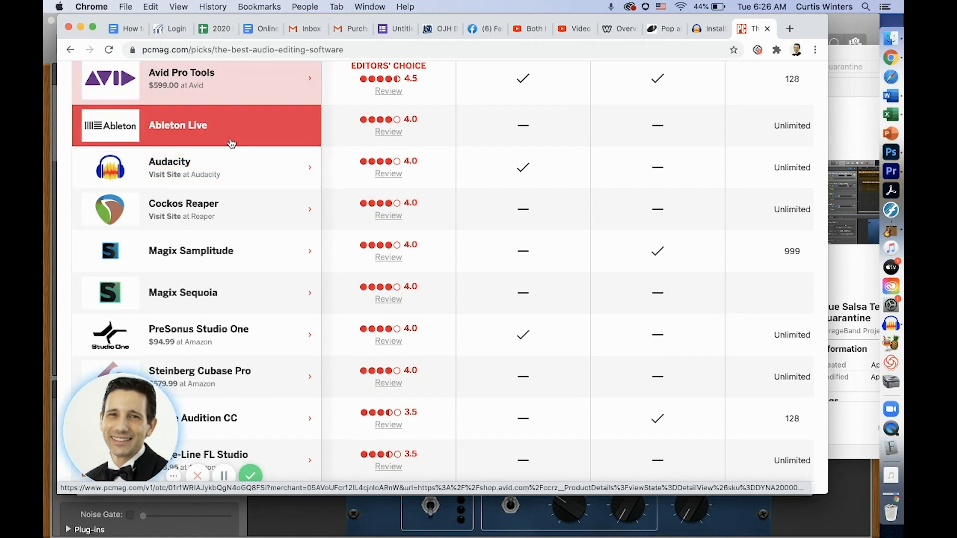
- Look through the PCMag comparison list of audio editing software
{"action": "scroll", "coordinate": [230, 142], "scroll_direction": "up", "scroll_amount": 1}
{"action": "scroll", "coordinate": [220, 113], "scroll_direction": "down", "scroll_amount": 1}
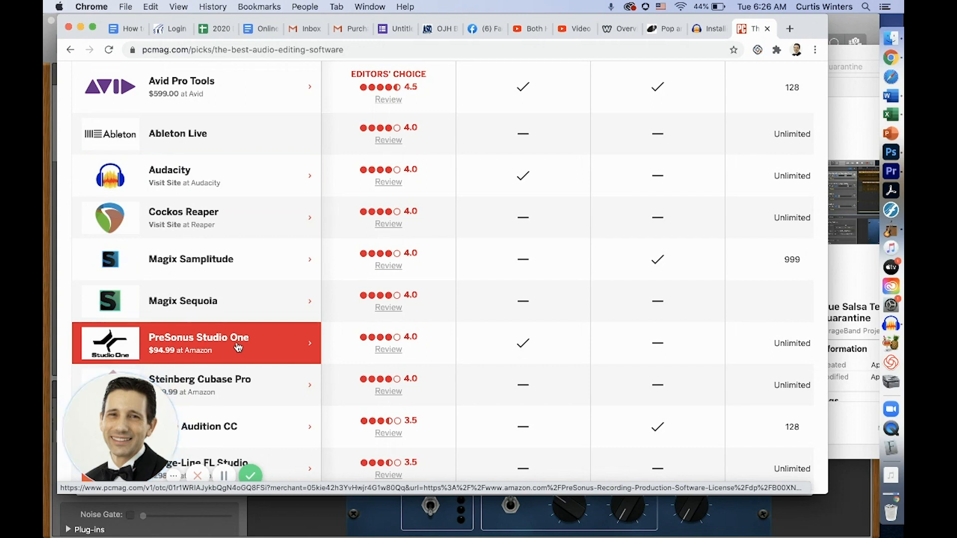
{"action": "scroll", "coordinate": [233, 344], "scroll_direction": "down", "scroll_amount": 1}
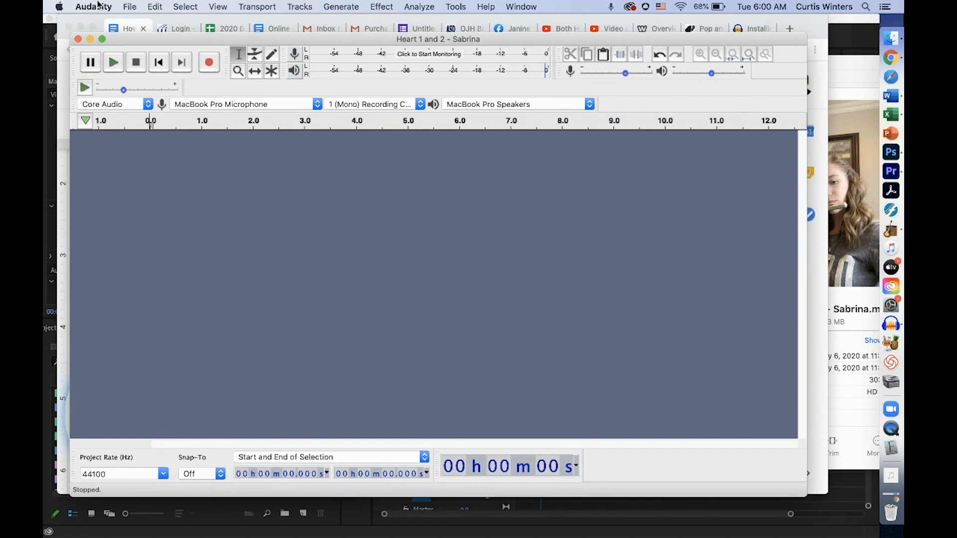
- Examine the Audacity manual page on installing FFmpeg for Mac, including its package installer and manual location instructions
{"action": "left_click_drag", "start_coordinate": [485, 41], "coordinate": [491, 40]}
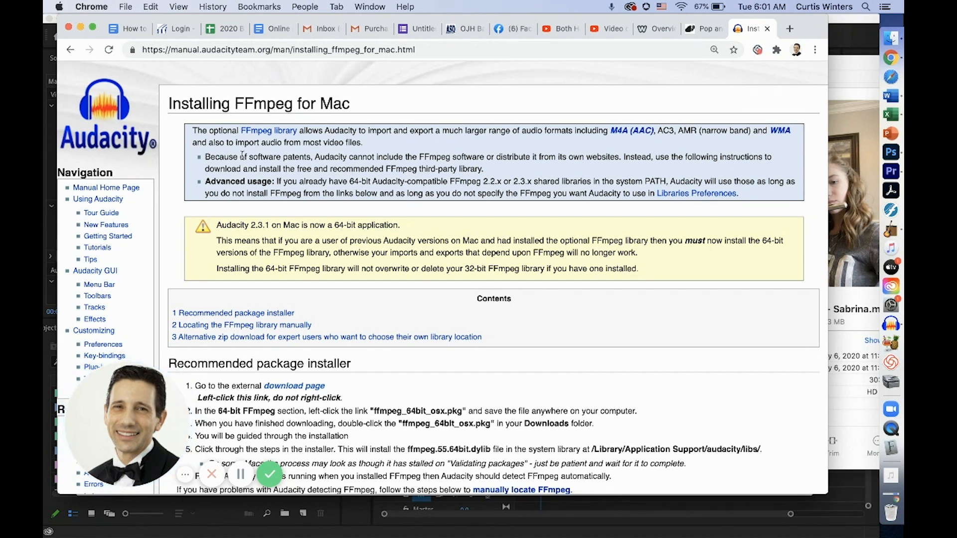
{"action": "scroll", "coordinate": [299, 264], "scroll_direction": "down", "scroll_amount": 20}
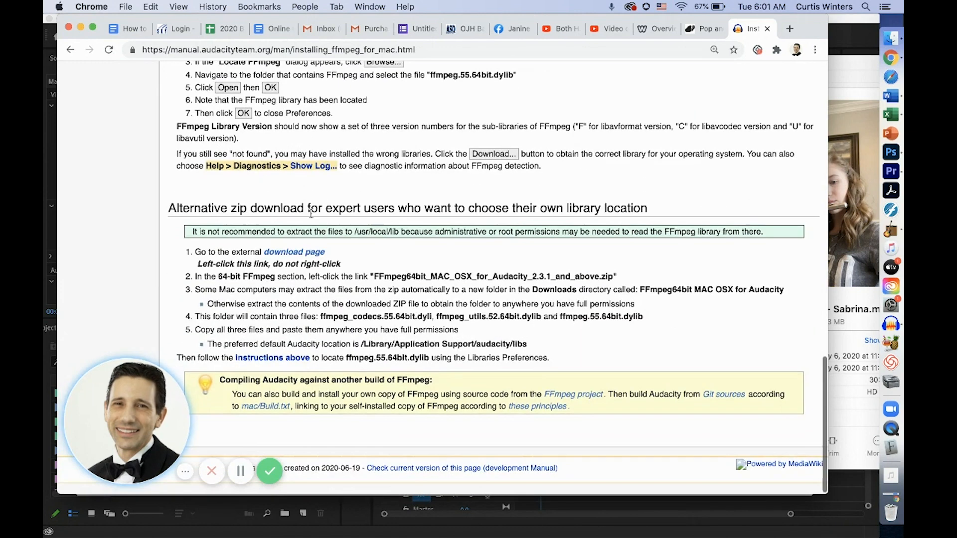
{"action": "scroll", "coordinate": [311, 213], "scroll_direction": "up", "scroll_amount": 20}
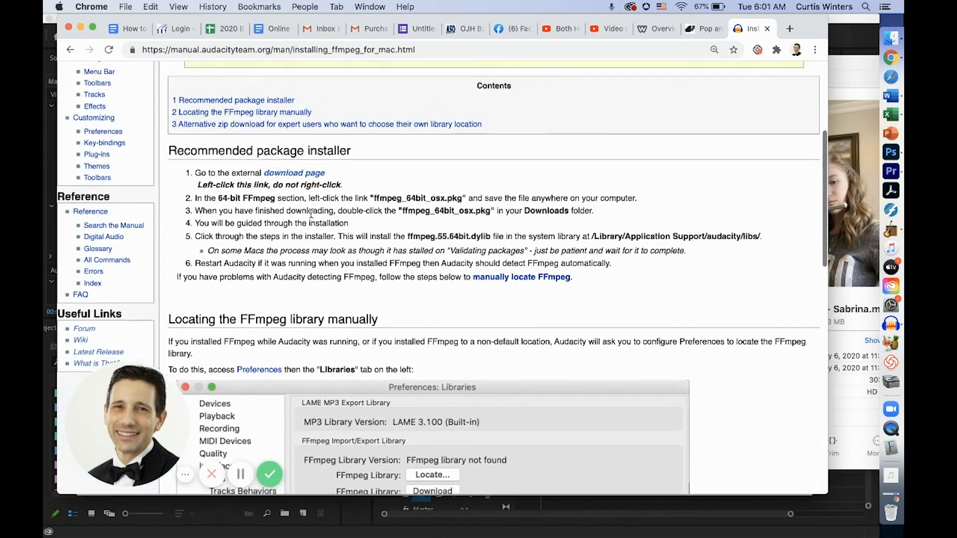
{"action": "scroll", "coordinate": [311, 213], "scroll_direction": "up", "scroll_amount": 5}
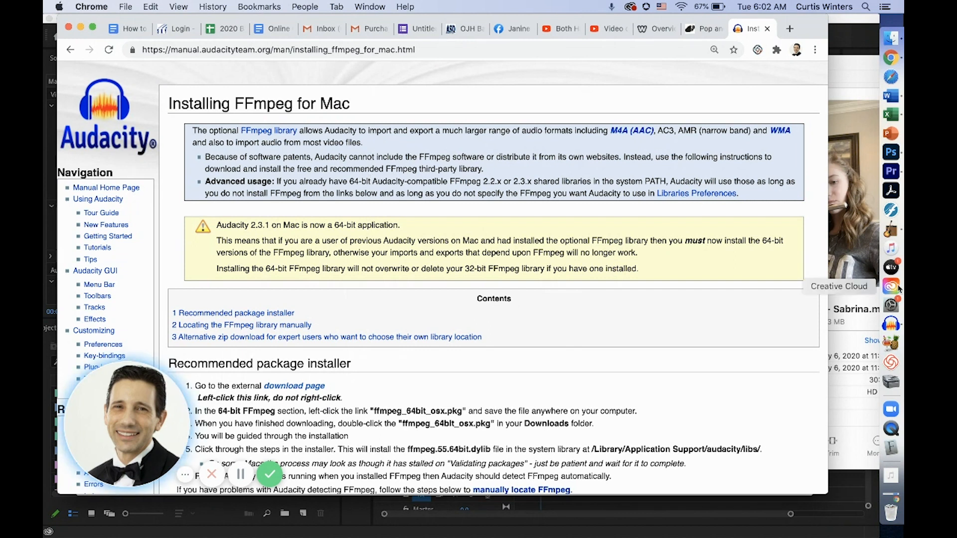
- Switch to Audacity and import the first individual Heart 1 musician MP4 from the Movies folder in Finder
{"action": "left_click", "coordinate": [890, 324]}
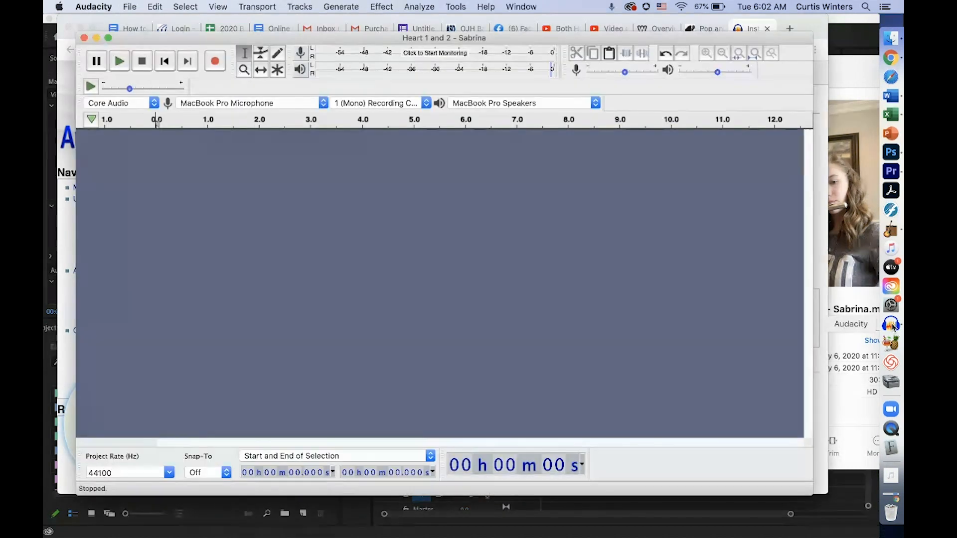
{"action": "left_click", "coordinate": [891, 38]}
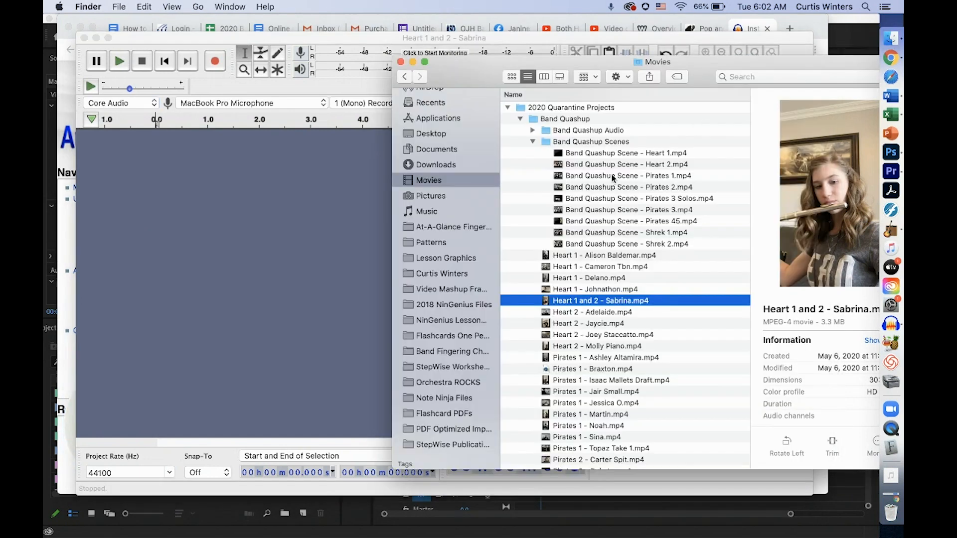
{"action": "left_click", "coordinate": [566, 256]}
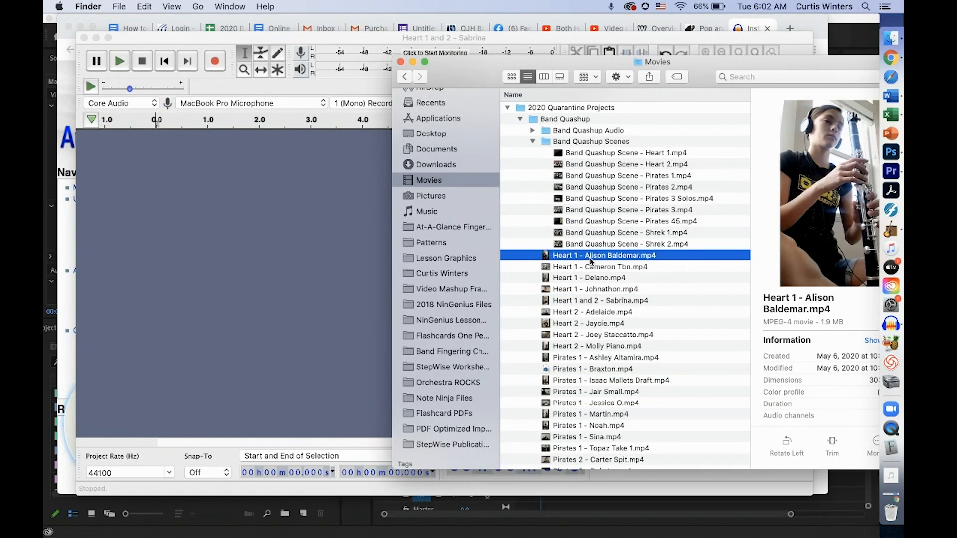
{"action": "left_click_drag", "start_coordinate": [547, 256], "coordinate": [229, 217]}
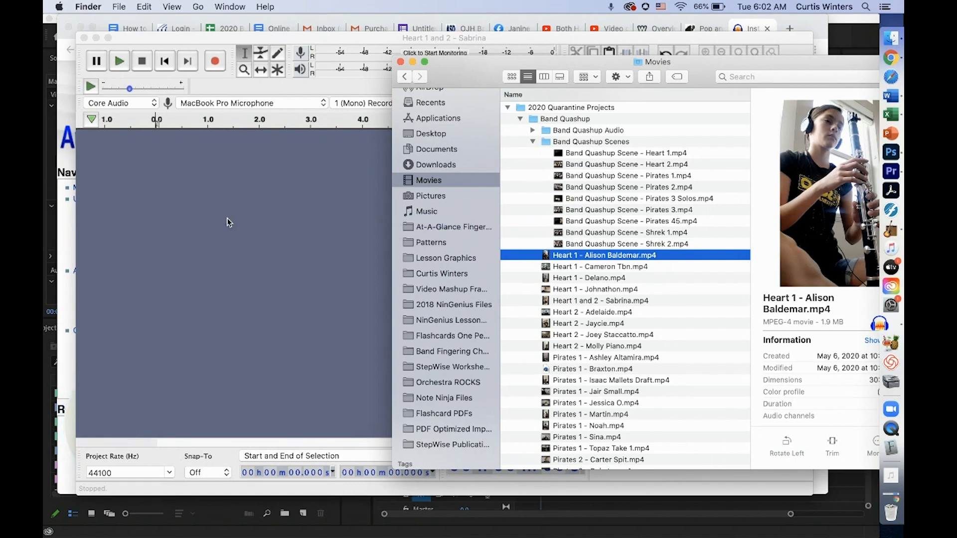
{"action": "left_click", "coordinate": [244, 369]}
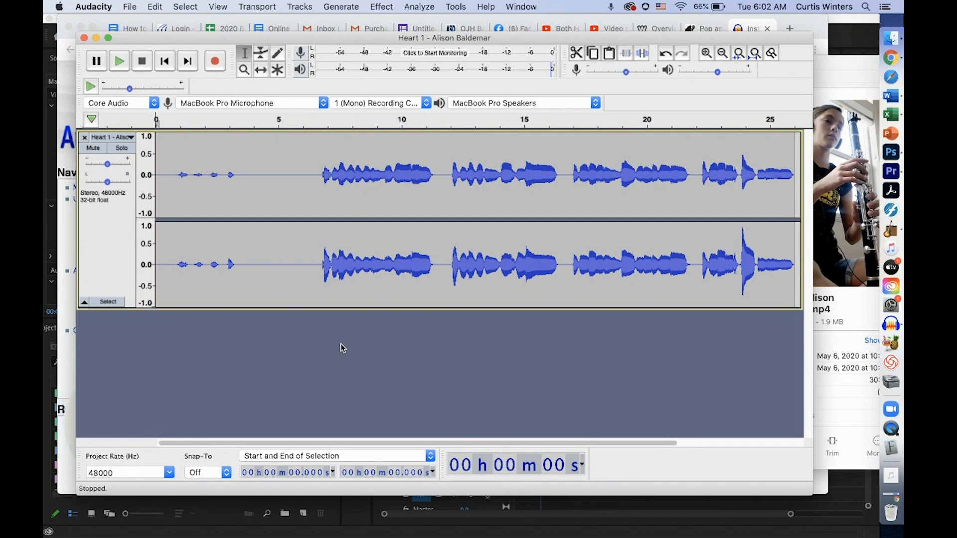
- Export the imported clip's audio as an MP3 to the Downloads folder with Preset bit rate and Standard, 170-210 kbps quality
{"action": "left_click", "coordinate": [130, 6]}
{"action": "mouse_move", "coordinate": [150, 92]}
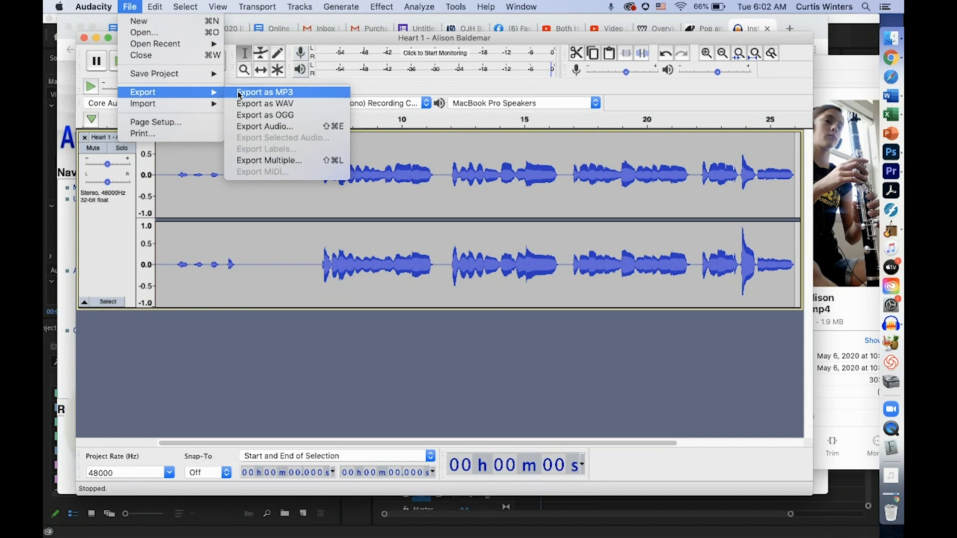
{"action": "left_click", "coordinate": [256, 94]}
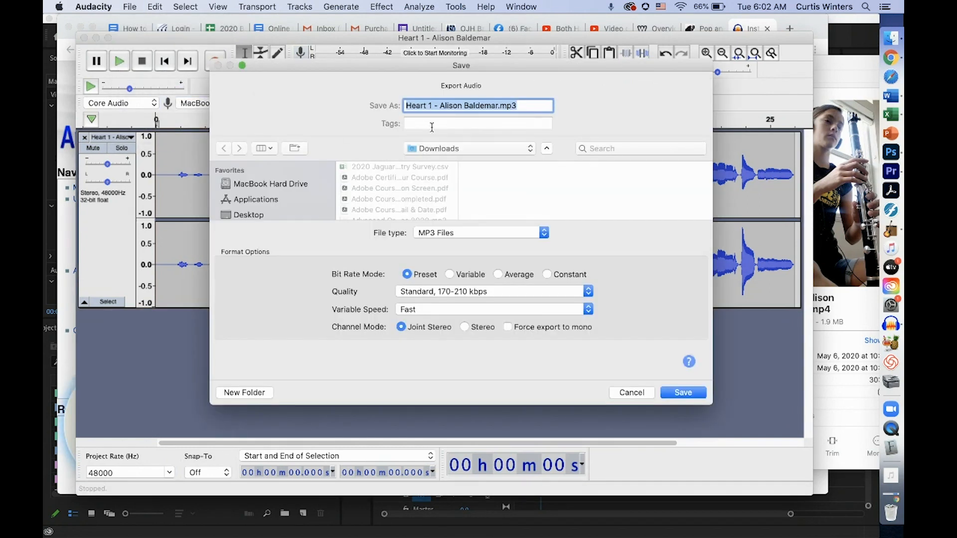
{"action": "left_click", "coordinate": [683, 393]}
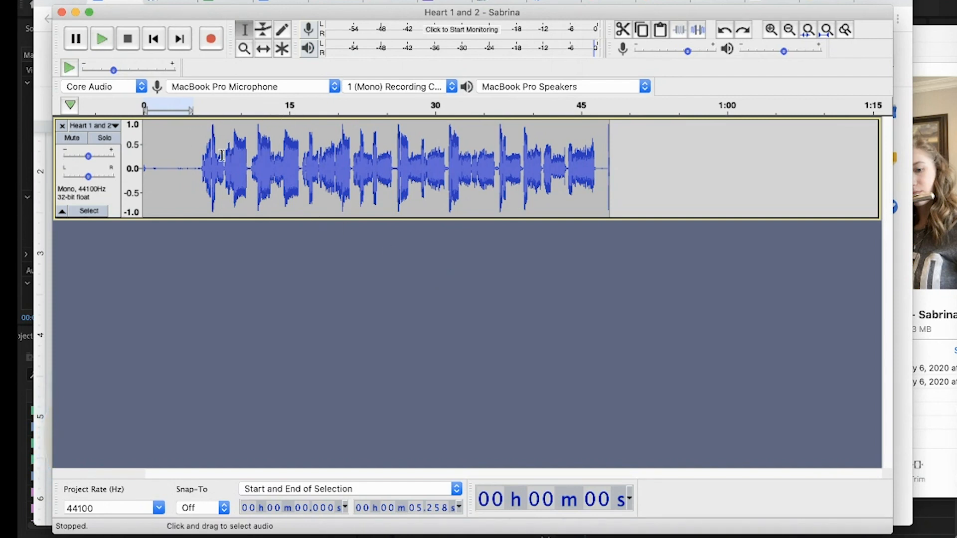
- Delete the near-silent lead-in of the clip, from 0 to about 5.9 seconds, up to the first note
{"action": "left_click_drag", "start_coordinate": [199, 132], "coordinate": [139, 156]}
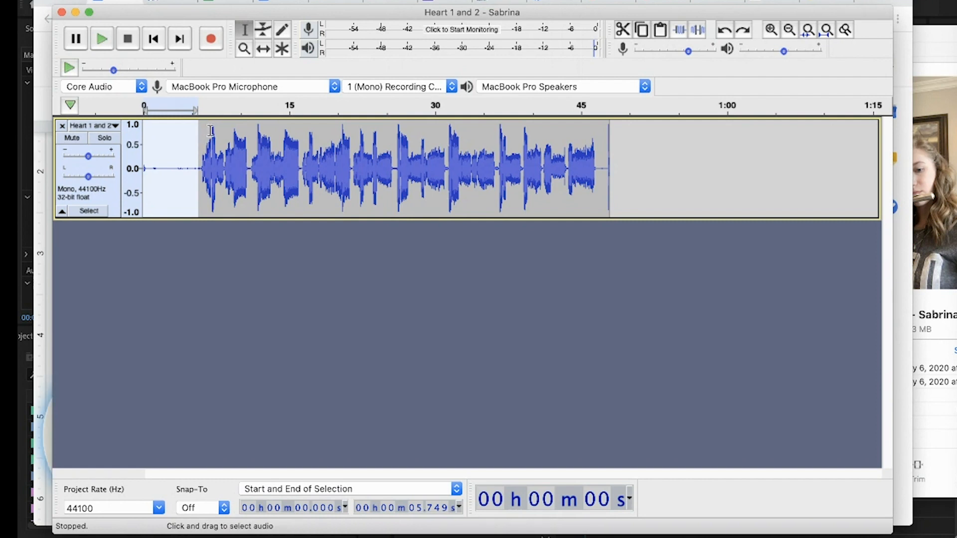
{"action": "left_click_drag", "start_coordinate": [206, 131], "coordinate": [286, 160]}
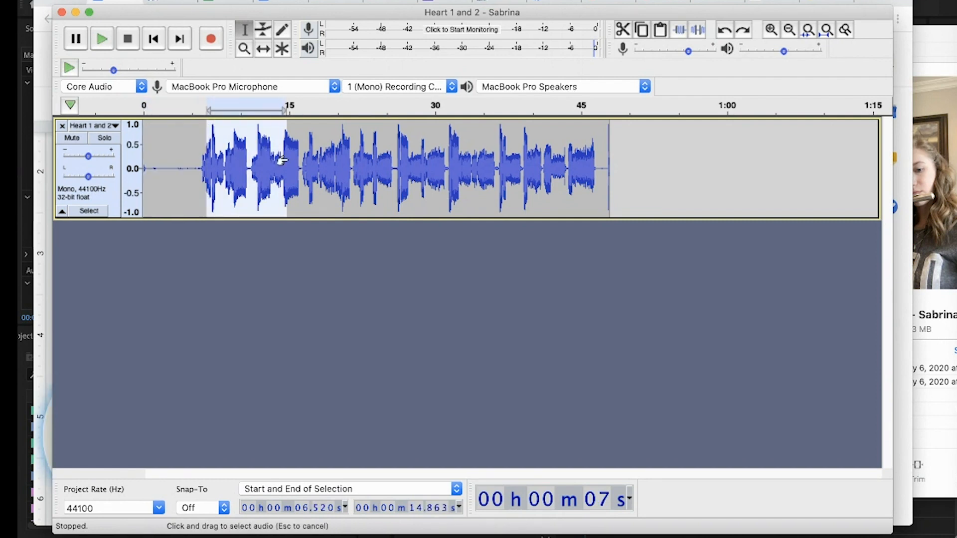
{"action": "left_click_drag", "start_coordinate": [200, 126], "coordinate": [143, 155]}
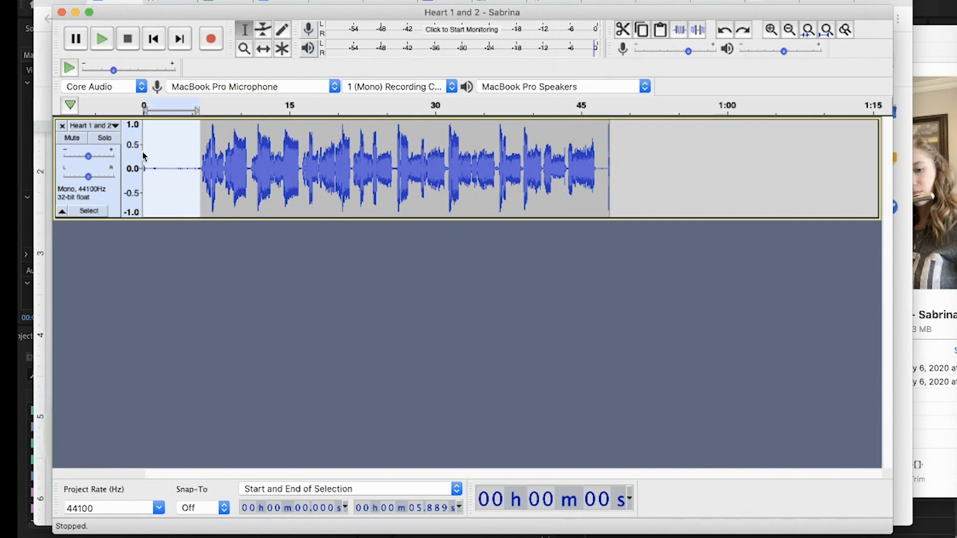
{"action": "key", "text": "Delete"}
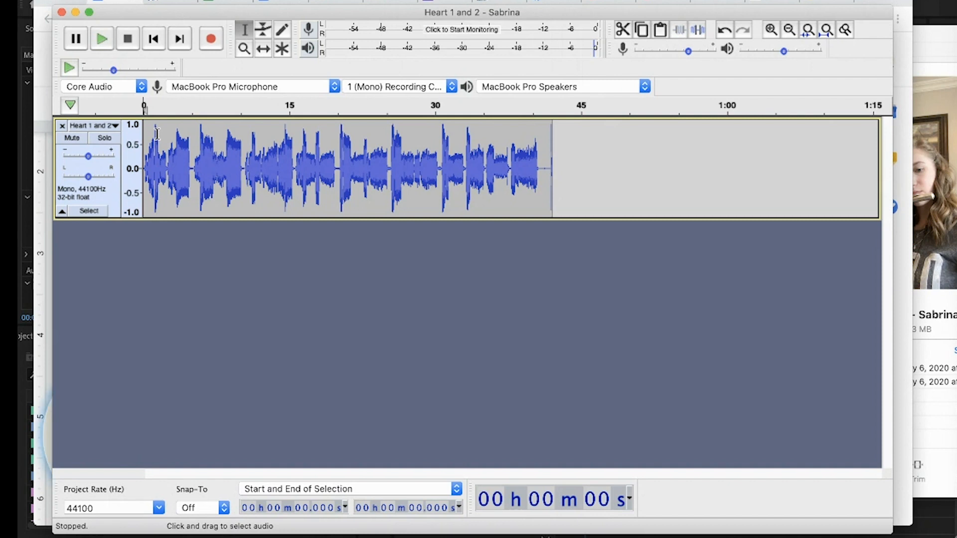
- Select the whole trimmed track and open the Change Pitch effect for it
{"action": "left_click_drag", "start_coordinate": [158, 134], "coordinate": [221, 145]}
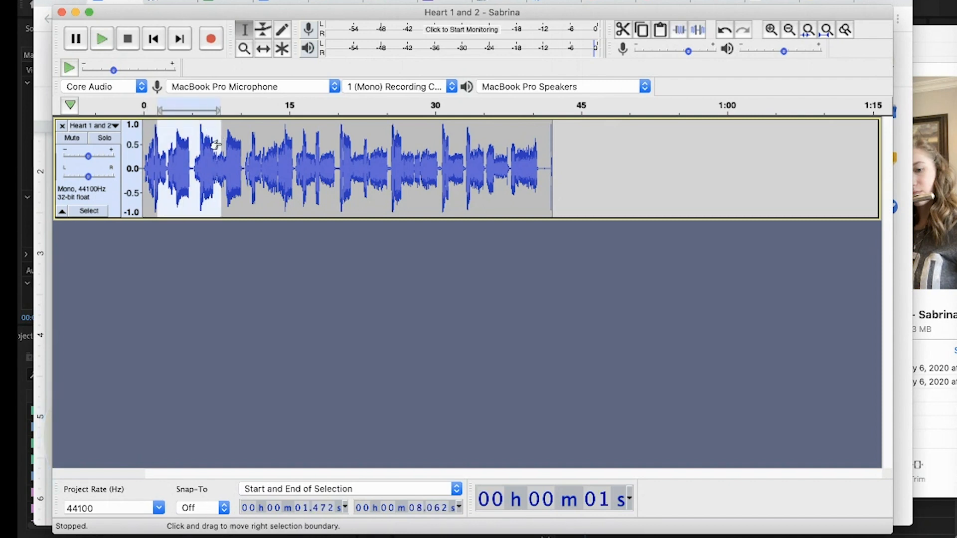
{"action": "double_click", "coordinate": [221, 144]}
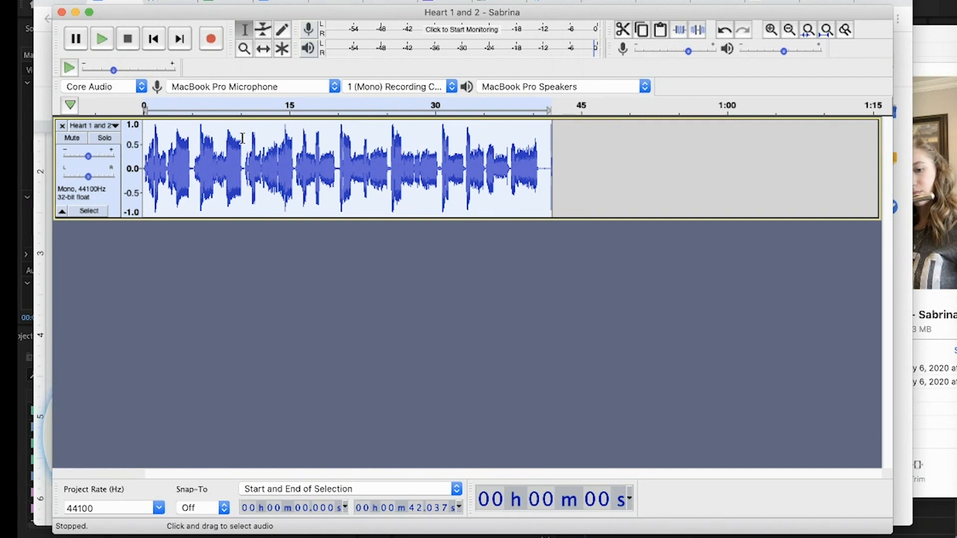
{"action": "left_click", "coordinate": [405, 1]}
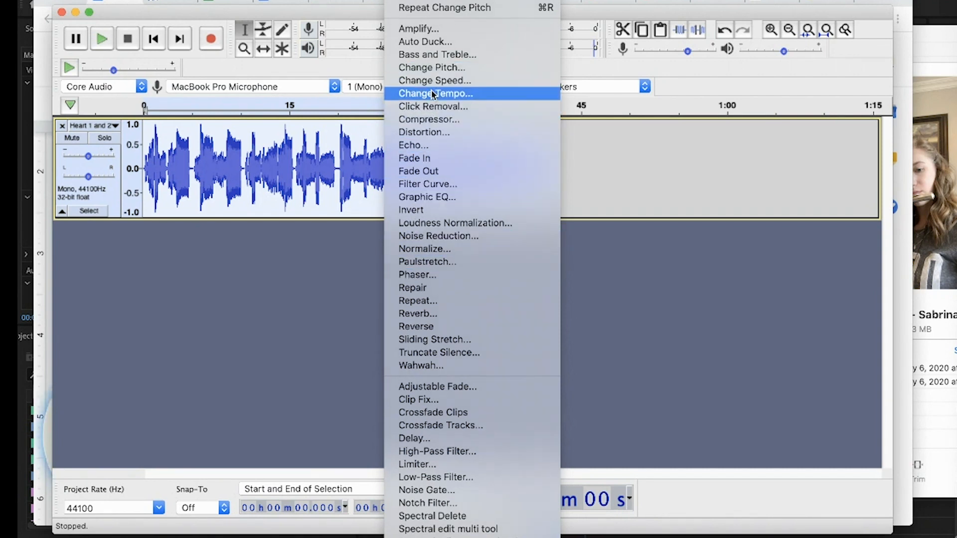
{"action": "left_click", "coordinate": [431, 68]}
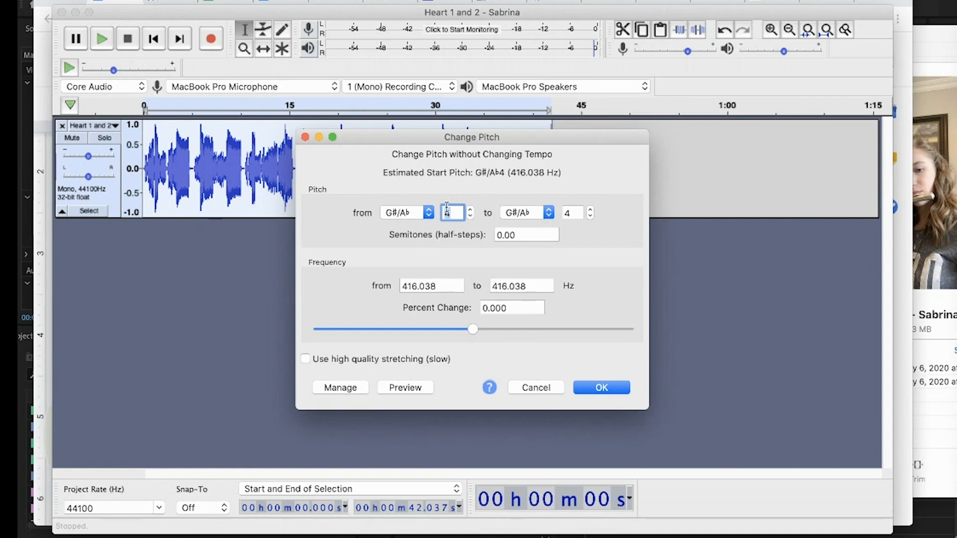
- Try a target pitch of A and a shift of -0.3 semitones, and preview the track reset to 0 semitones
{"action": "left_click", "coordinate": [548, 213]}
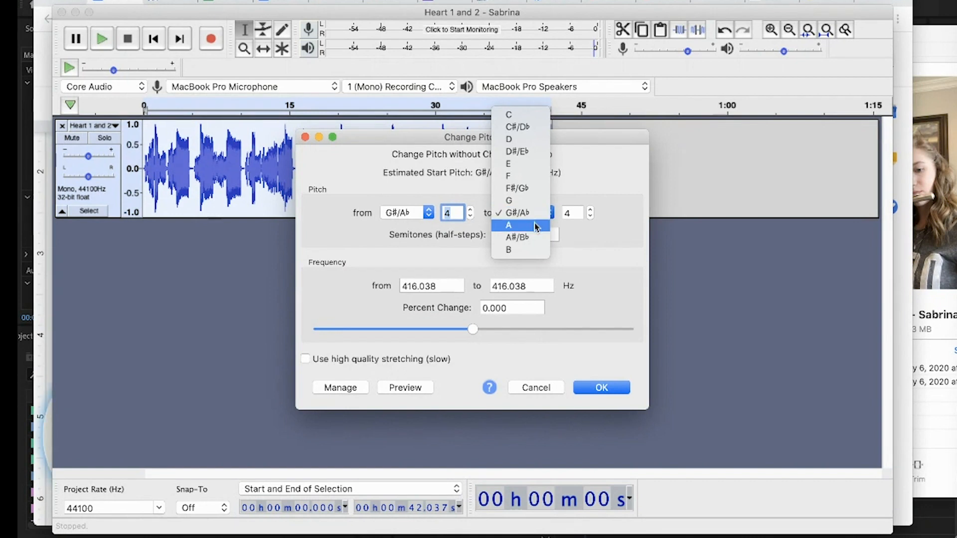
{"action": "left_click", "coordinate": [536, 225]}
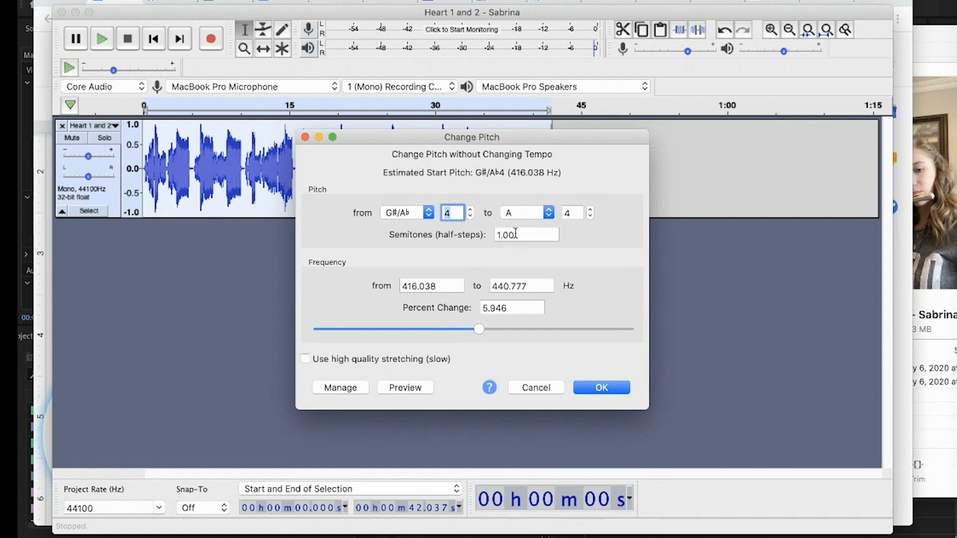
{"action": "left_click", "coordinate": [531, 234]}
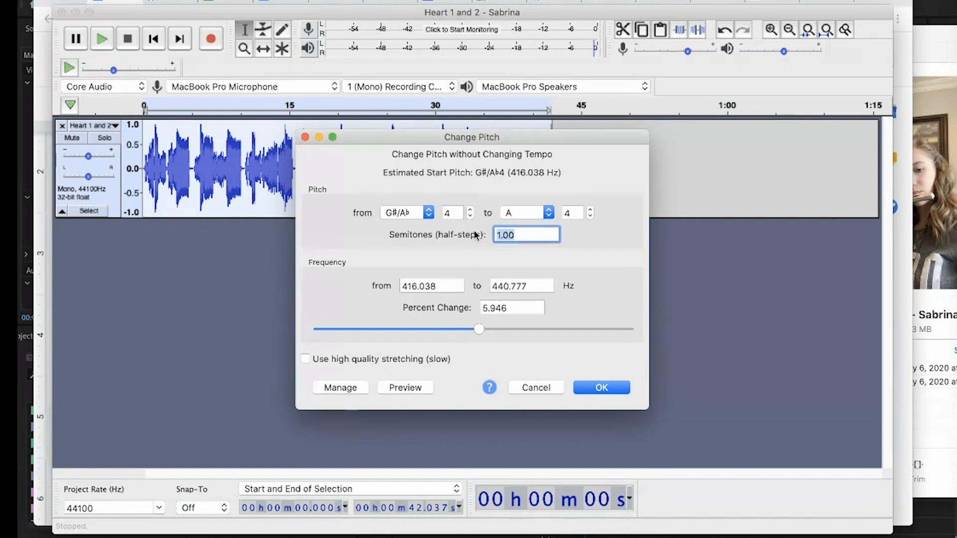
{"action": "type", "text": "-"}
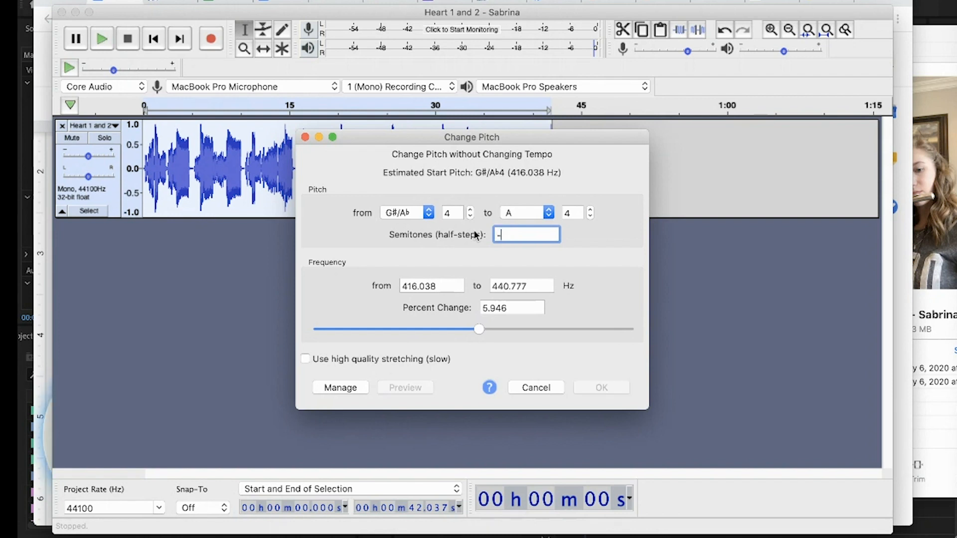
{"action": "type", "text": ".3"}
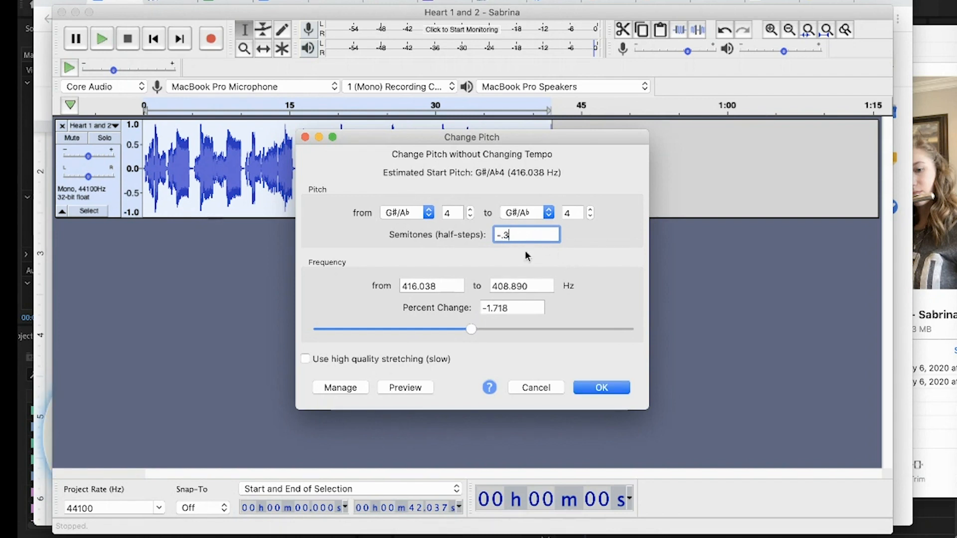
{"action": "left_click_drag", "start_coordinate": [519, 234], "coordinate": [459, 234]}
{"action": "type", "text": "0"}
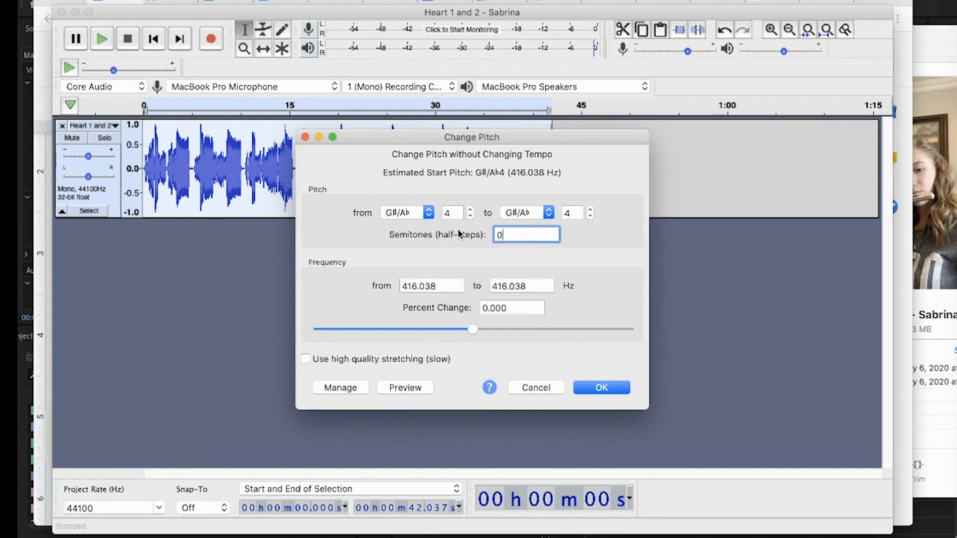
{"action": "left_click", "coordinate": [400, 387]}
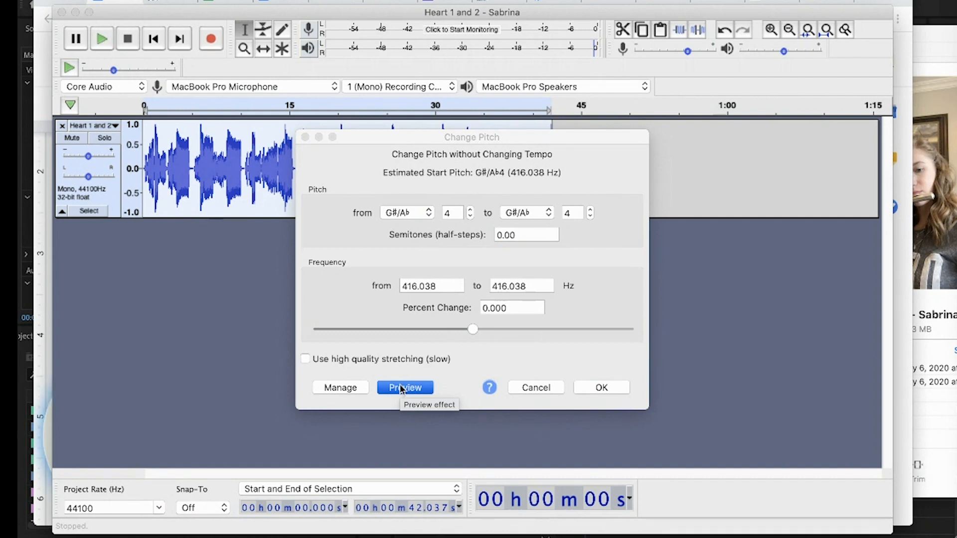
- Set the pitch shift to -0.3 semitones, preview it, and apply it to the track
{"action": "double_click", "coordinate": [524, 233]}
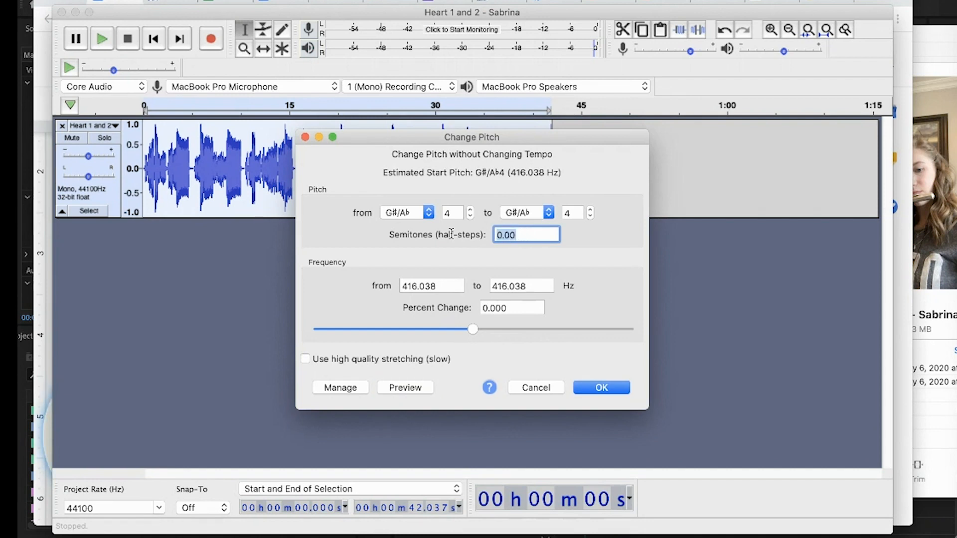
{"action": "type", "text": "-0"}
{"action": "type", "text": ".3"}
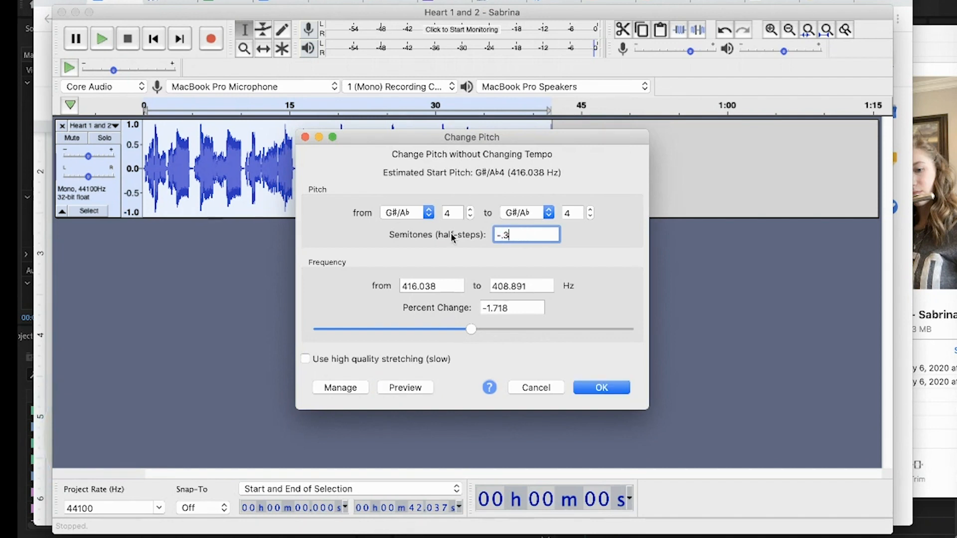
{"action": "left_click", "coordinate": [403, 387]}
{"action": "left_click", "coordinate": [601, 386]}
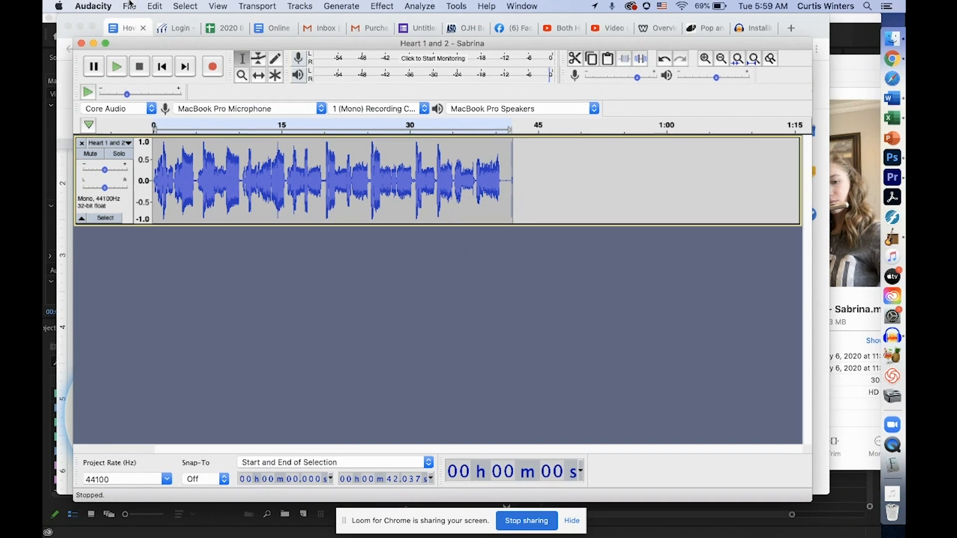
- Export the trimmed, pitch-shifted track as an MP3
{"action": "left_click", "coordinate": [130, 6]}
{"action": "mouse_move", "coordinate": [150, 92]}
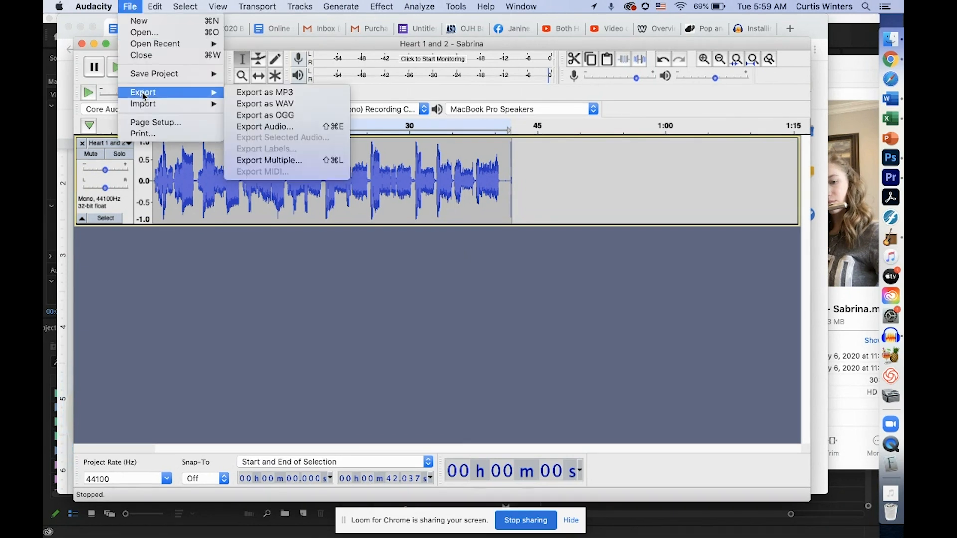
{"action": "left_click", "coordinate": [258, 93]}
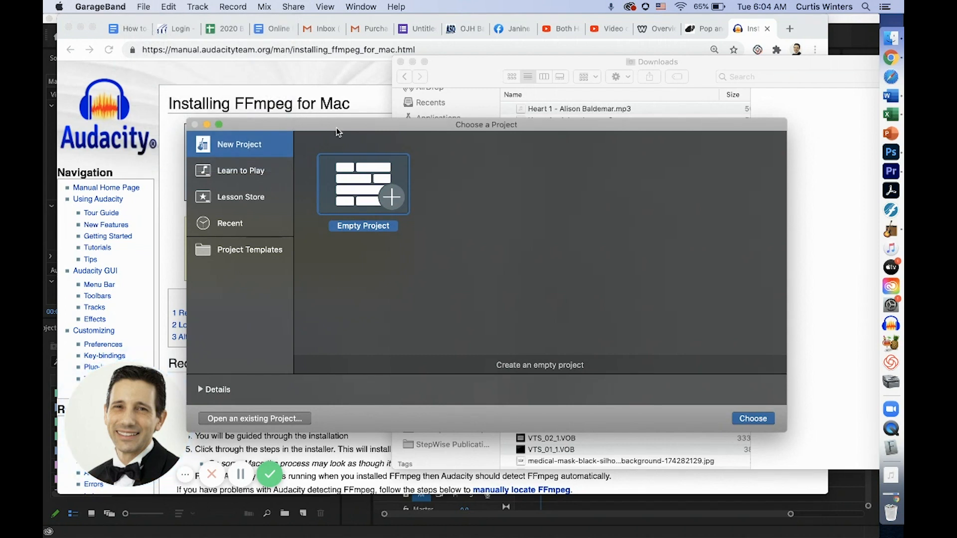
- Switch to GarageBand and create an empty project with a microphone-type audio track using Input 1, hiding the Library
{"action": "double_click", "coordinate": [392, 201]}
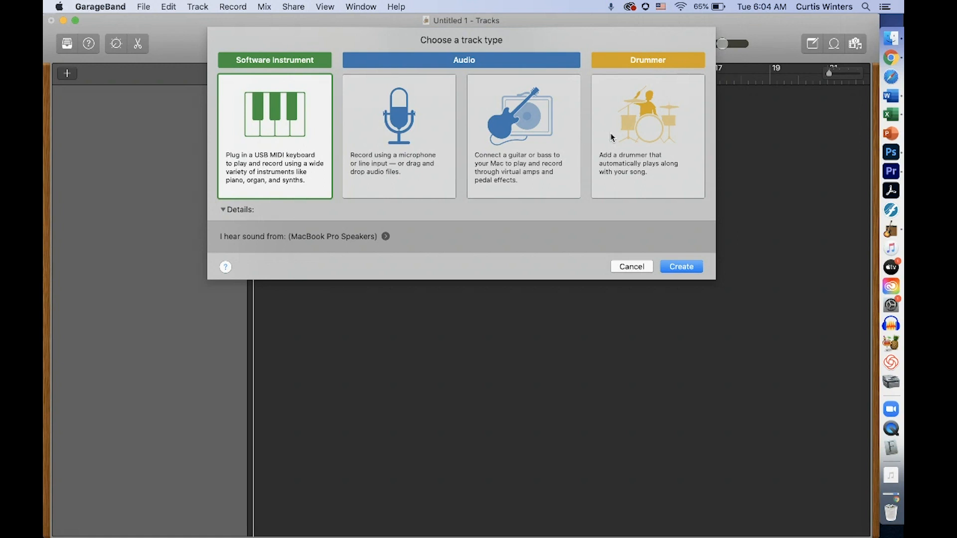
{"action": "left_click", "coordinate": [646, 142]}
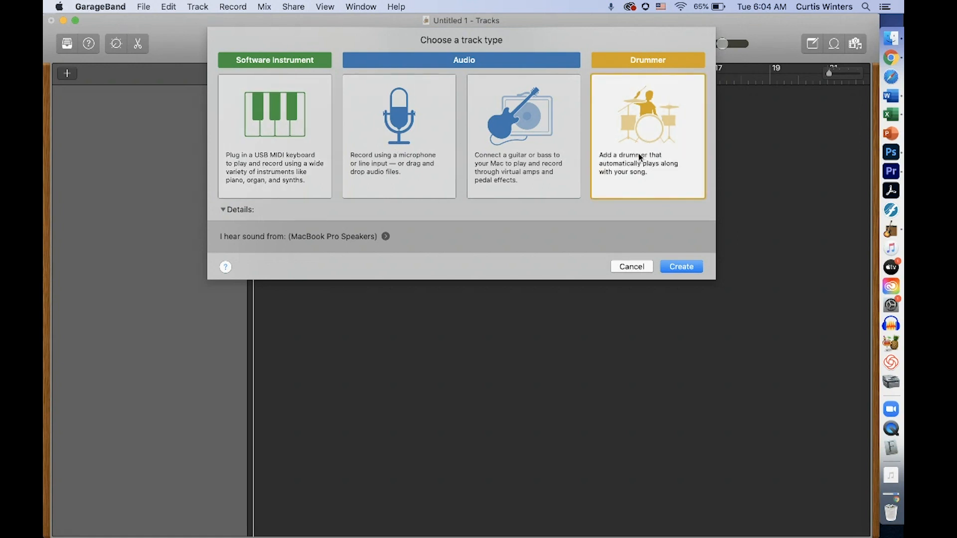
{"action": "left_click", "coordinate": [429, 115]}
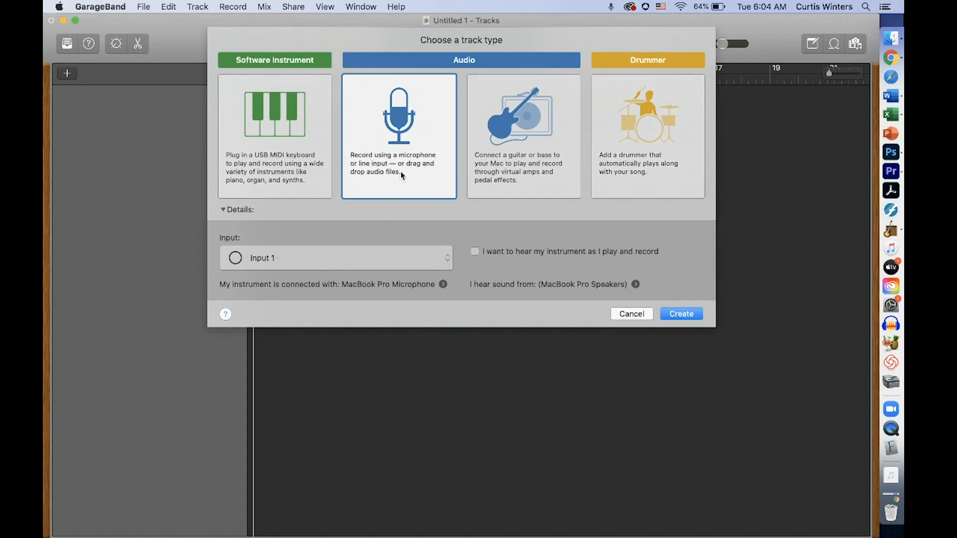
{"action": "left_click", "coordinate": [681, 313]}
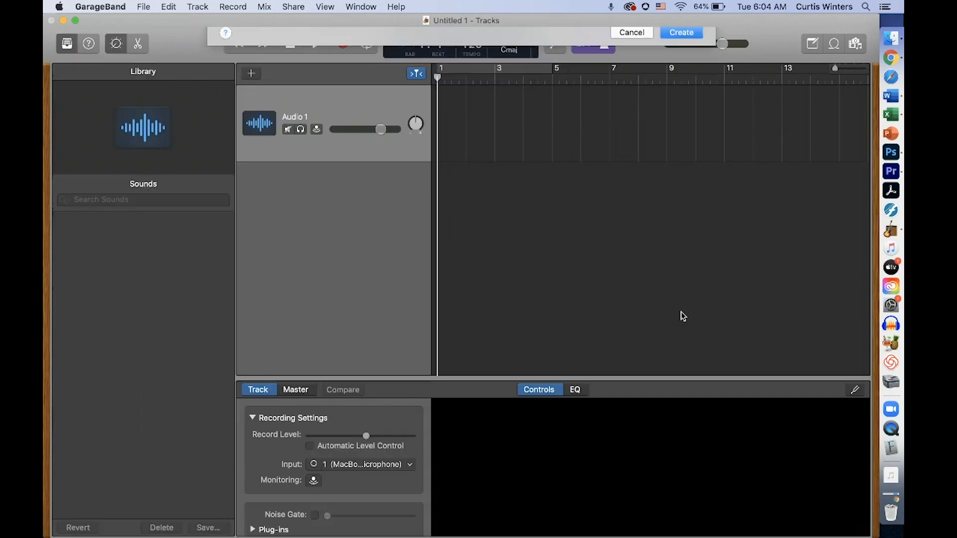
{"action": "left_click", "coordinate": [68, 47]}
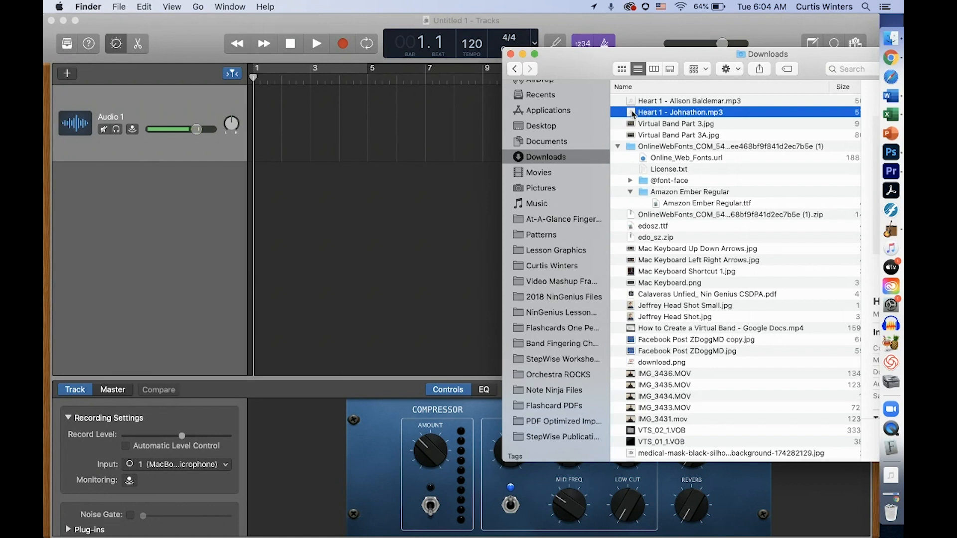
- Place the second Heart 1 MP3 from Downloads on the audio track and move its region to the project start
{"action": "left_click_drag", "start_coordinate": [634, 114], "coordinate": [293, 120]}
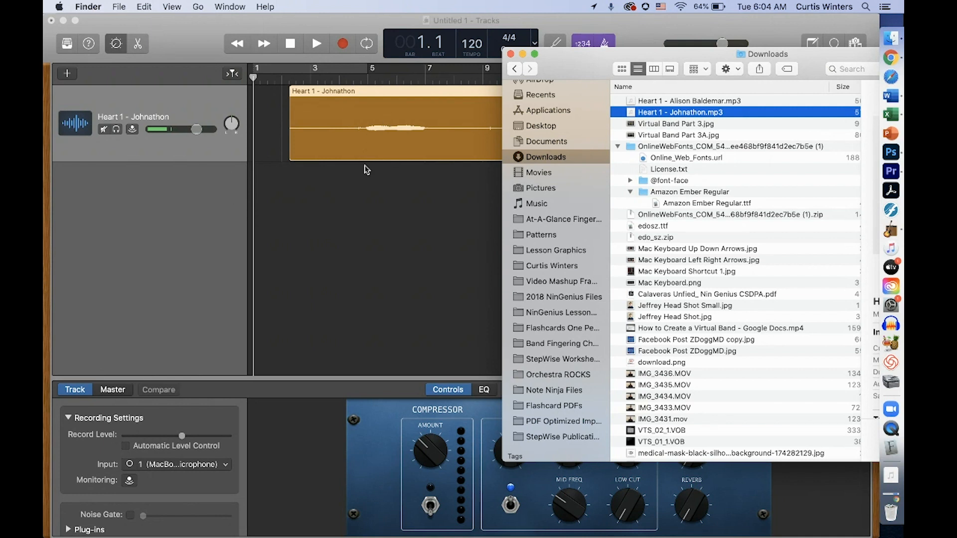
{"action": "left_click", "coordinate": [366, 189]}
{"action": "left_click_drag", "start_coordinate": [489, 90], "coordinate": [447, 88]}
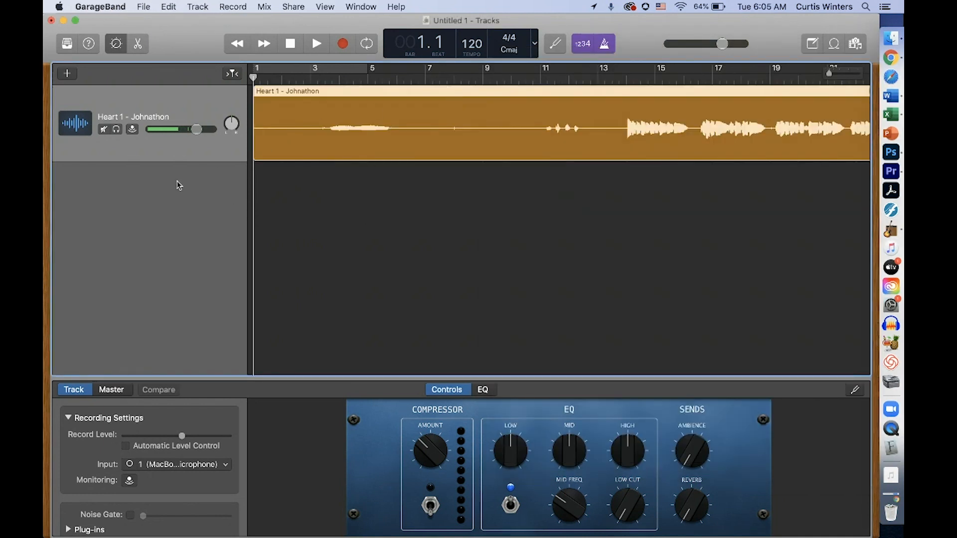
- Add a second microphone-type audio track with Input 1 to the project and hide the Library
{"action": "left_click", "coordinate": [68, 75]}
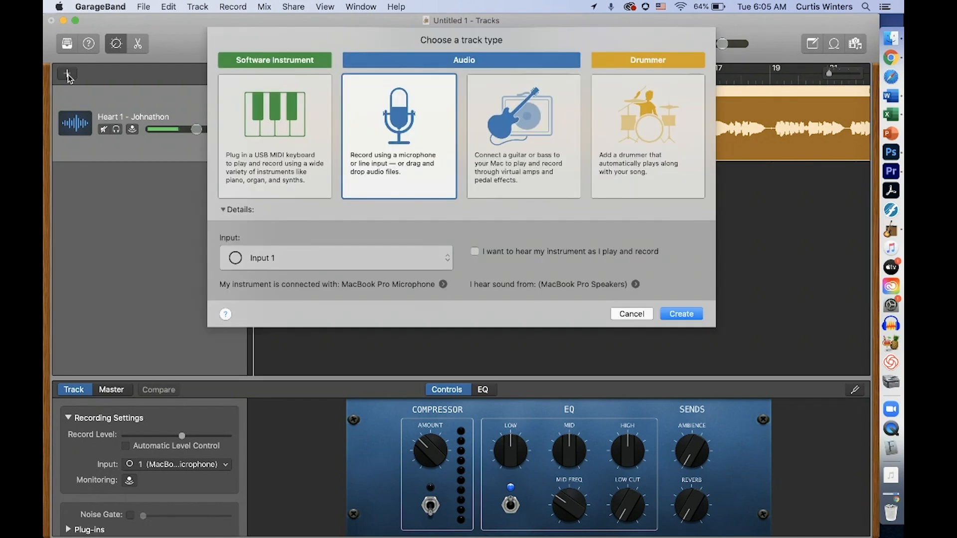
{"action": "left_click", "coordinate": [677, 313]}
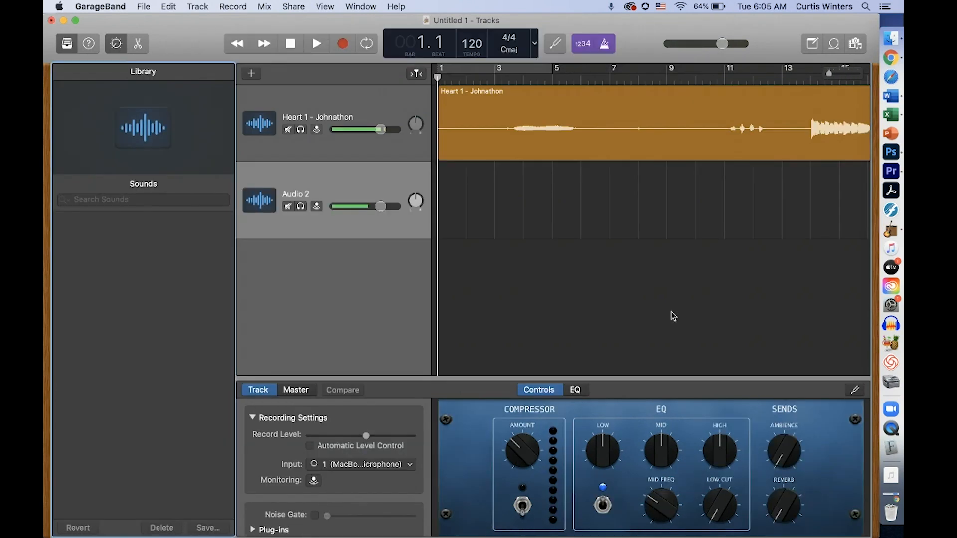
{"action": "left_click", "coordinate": [67, 43]}
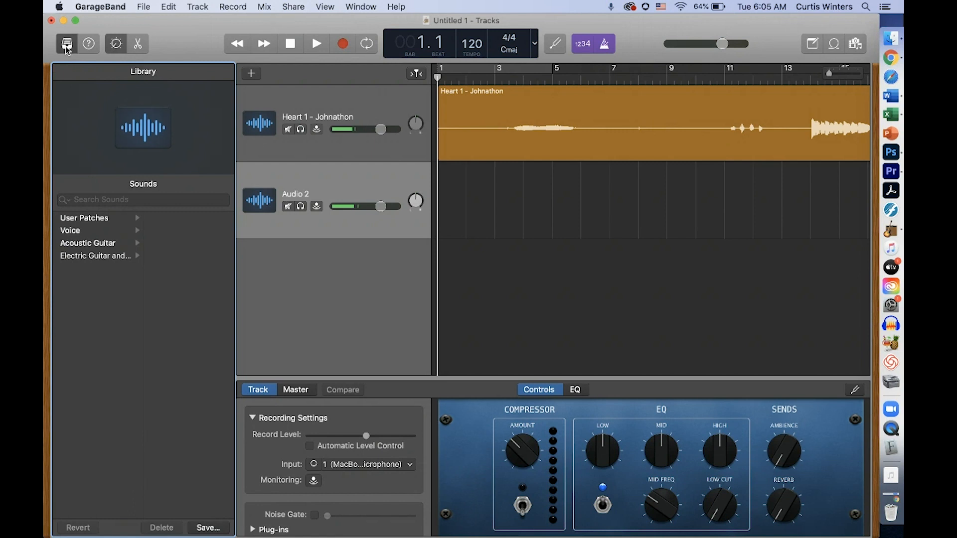
- Place the first Heart 1 MP3 from the Downloads folder on the second track and align its region with the project start
{"action": "left_click", "coordinate": [891, 38]}
{"action": "left_click_drag", "start_coordinate": [663, 101], "coordinate": [341, 206]}
{"action": "left_click_drag", "start_coordinate": [448, 171], "coordinate": [363, 171]}
{"action": "key", "text": "super+Left"}
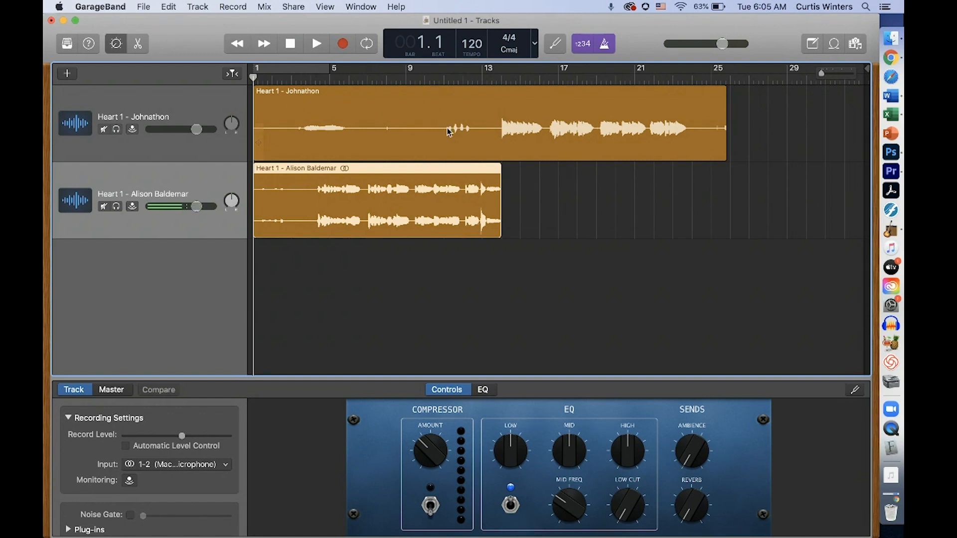
- Trim the first track's region up to just before its four short count-in sounds and move it to the project start
{"action": "left_click_drag", "start_coordinate": [255, 145], "coordinate": [435, 147]}
{"action": "left_click_drag", "start_coordinate": [437, 96], "coordinate": [328, 96]}
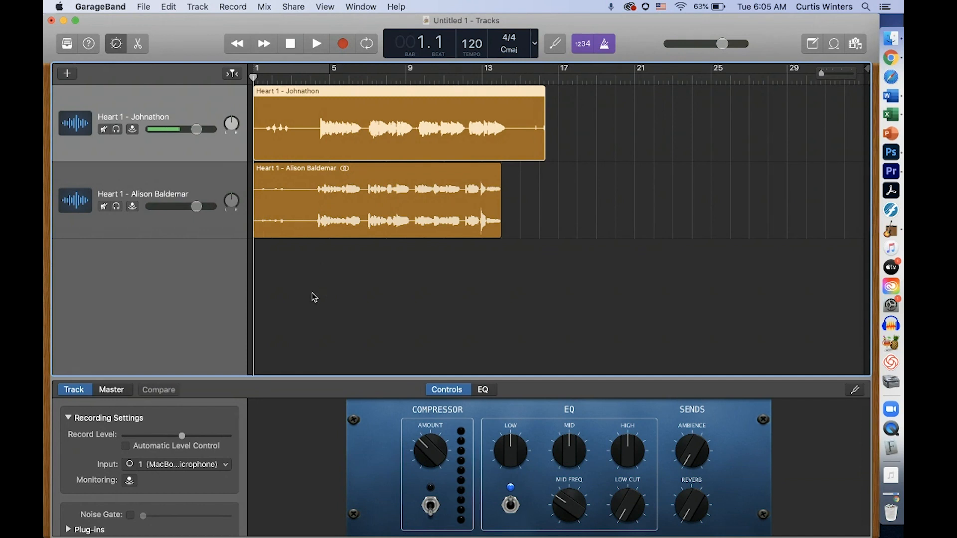
- Shift the second track's region slightly later to line up its count-in with the first track's, and compare both against the playhead at 1.4
{"action": "key", "text": "super+Right"}
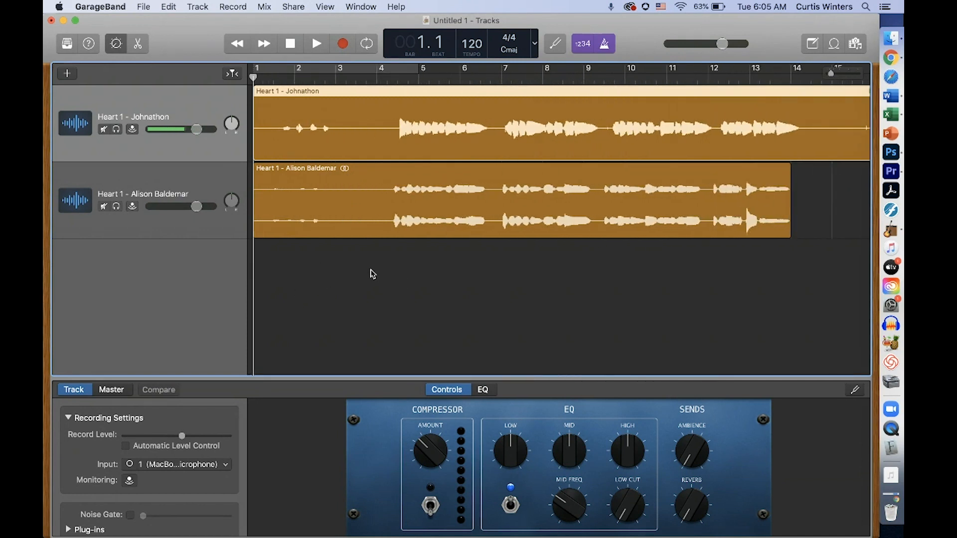
{"action": "left_click_drag", "start_coordinate": [349, 179], "coordinate": [358, 169]}
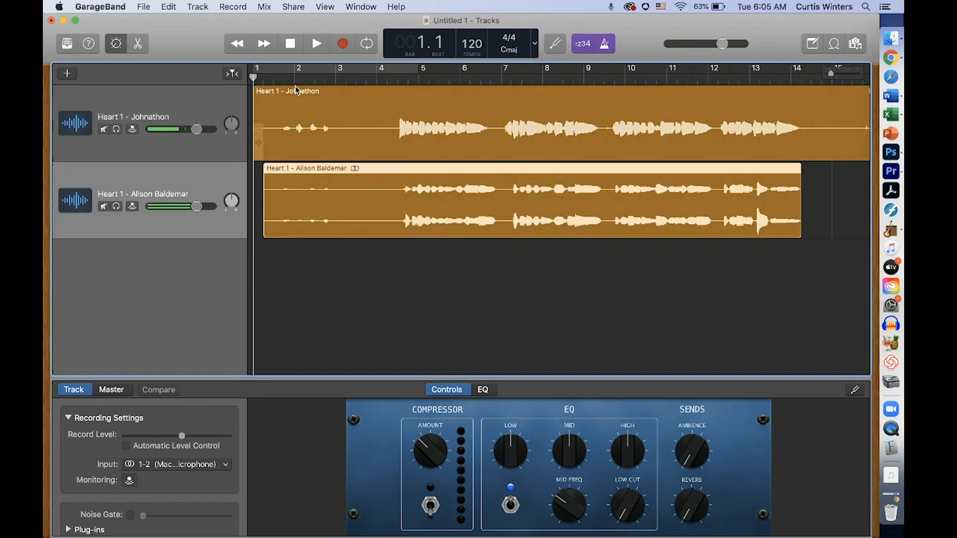
{"action": "left_click", "coordinate": [284, 79]}
{"action": "scroll", "coordinate": [322, 222], "scroll_direction": "up", "scroll_amount": 3}
{"action": "scroll", "coordinate": [323, 227], "scroll_direction": "up", "scroll_amount": 3}
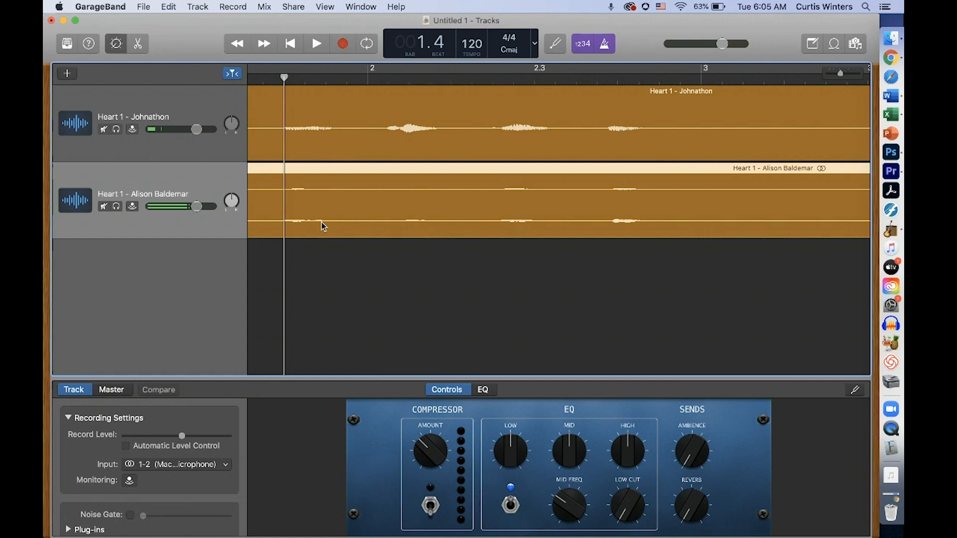
- Nudge the second track's region slightly earlier and compare both tracks' count-in sounds against the playhead around 2.4
{"action": "left_click_drag", "start_coordinate": [401, 172], "coordinate": [398, 172]}
{"action": "scroll", "coordinate": [374, 278], "scroll_direction": "left", "scroll_amount": 5}
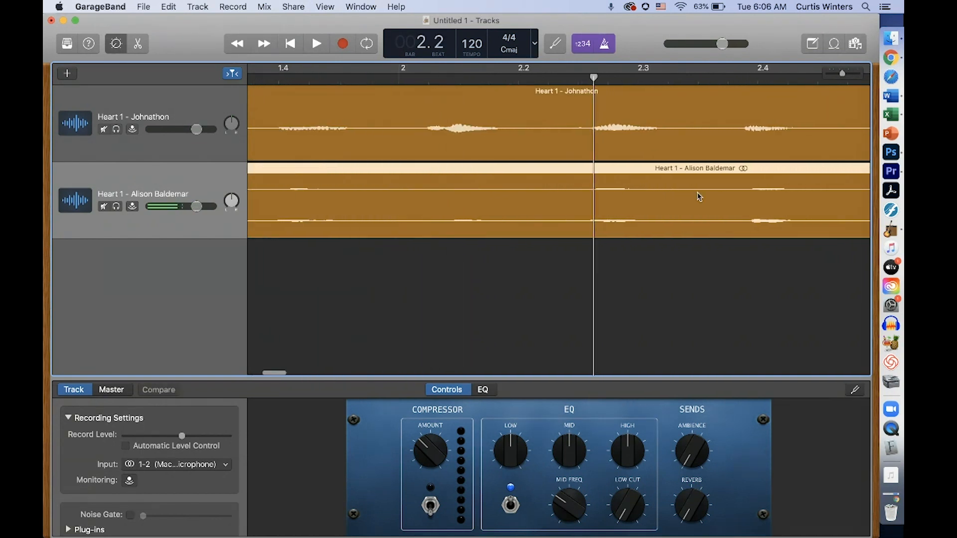
{"action": "left_click", "coordinate": [745, 79]}
- Move the second track's region earlier so its first sustained note starts with the first track's at 4.3
{"action": "scroll", "coordinate": [682, 226], "scroll_direction": "right", "scroll_amount": 4}
{"action": "scroll", "coordinate": [682, 226], "scroll_direction": "down", "scroll_amount": 5}
{"action": "scroll", "coordinate": [682, 226], "scroll_direction": "right", "scroll_amount": 3}
{"action": "scroll", "coordinate": [626, 121], "scroll_direction": "right", "scroll_amount": 2}
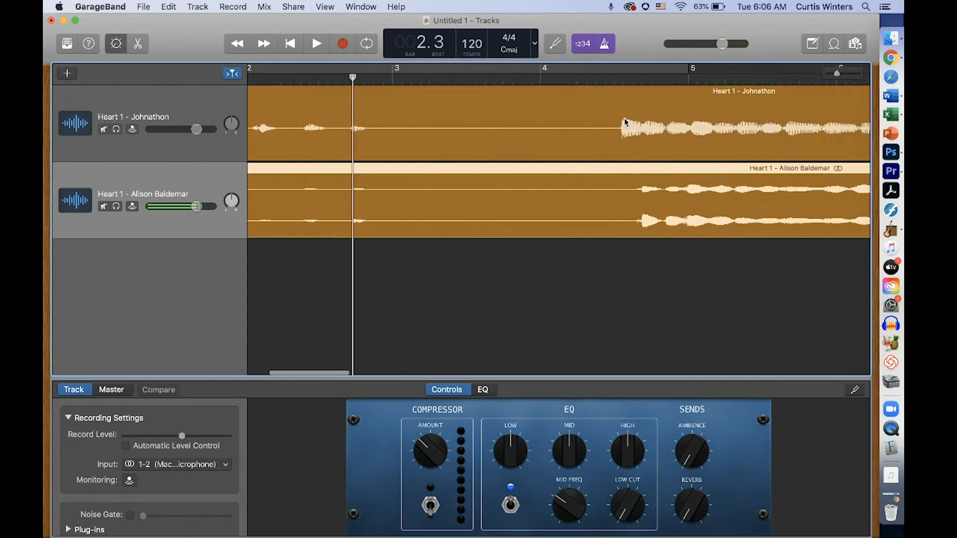
{"action": "left_click", "coordinate": [621, 79]}
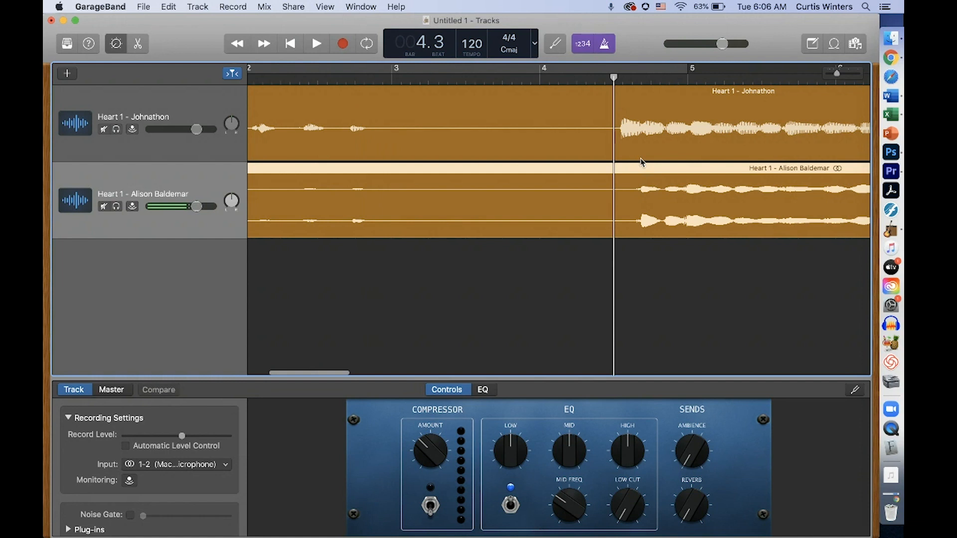
{"action": "left_click_drag", "start_coordinate": [655, 171], "coordinate": [638, 171]}
{"action": "left_click", "coordinate": [623, 78]}
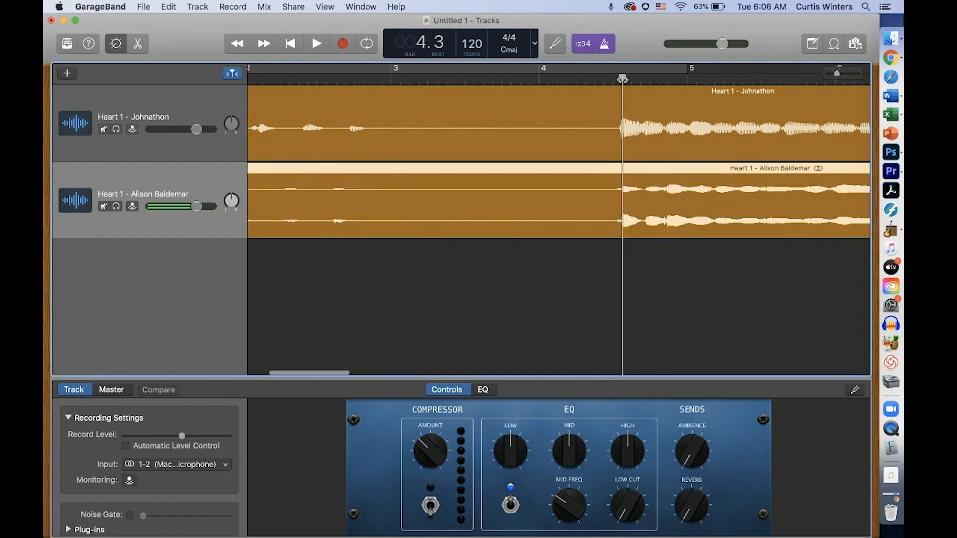
{"action": "scroll", "coordinate": [643, 230], "scroll_direction": "up", "scroll_amount": 2}
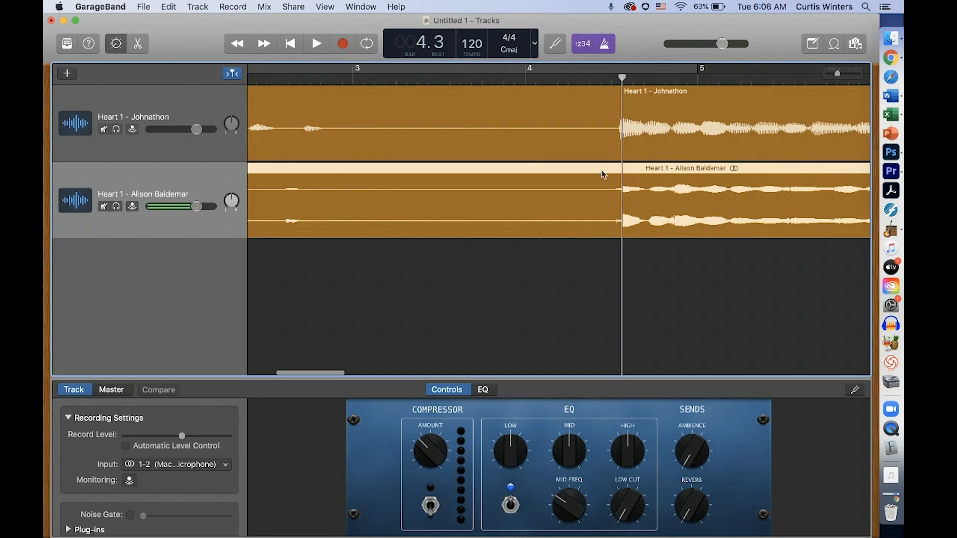
- Turn off the metronome and count-in, and play both tracks' opening phrase from 4.3
{"action": "left_click", "coordinate": [317, 45]}
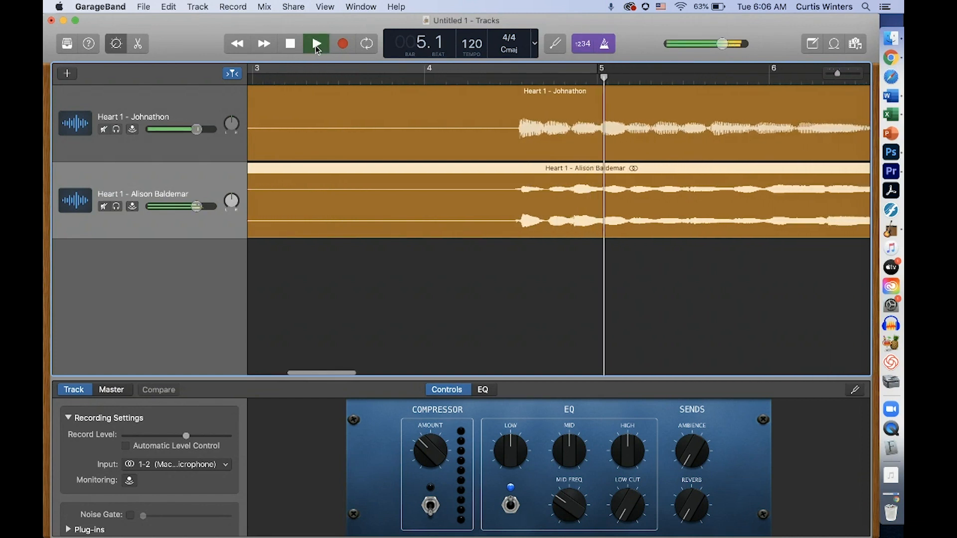
{"action": "left_click", "coordinate": [317, 46]}
{"action": "left_click", "coordinate": [605, 45]}
{"action": "left_click", "coordinate": [585, 45]}
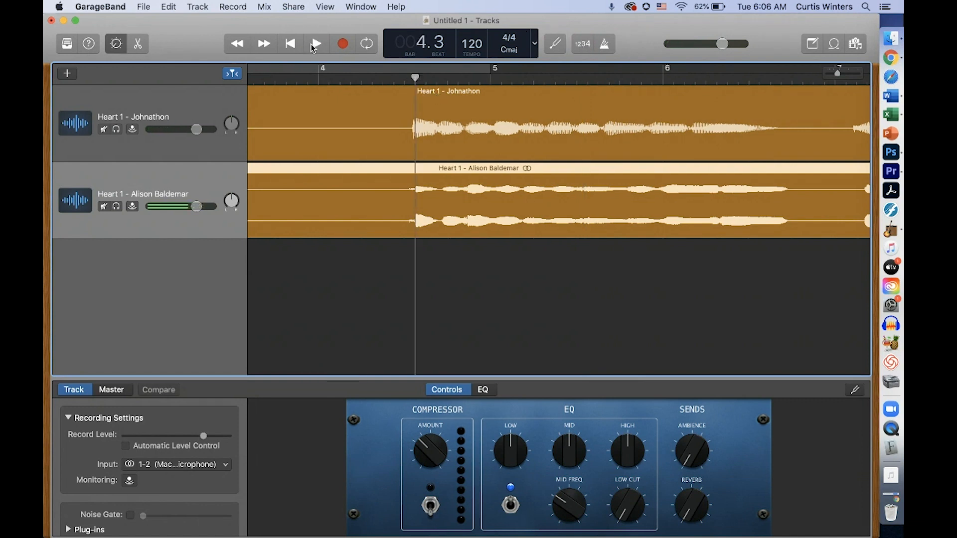
{"action": "left_click", "coordinate": [315, 45]}
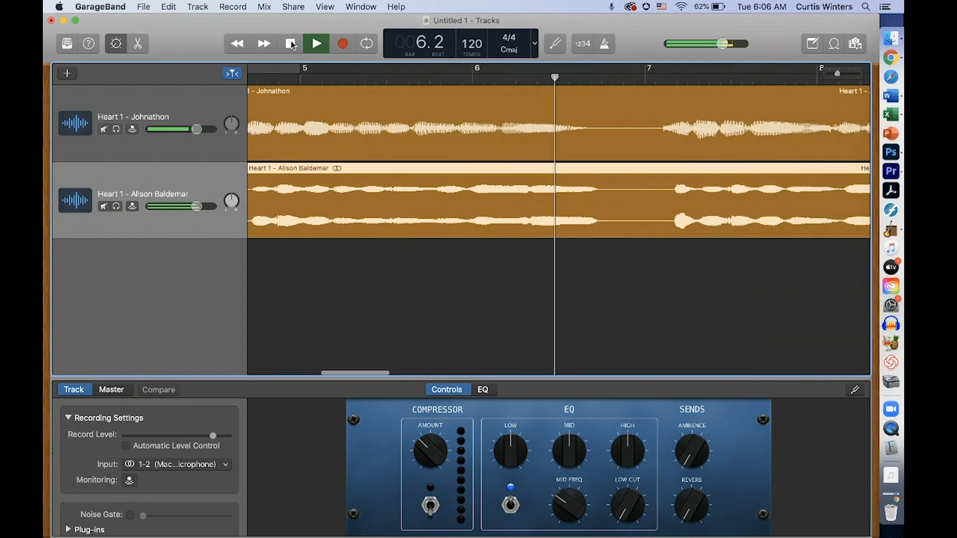
{"action": "left_click", "coordinate": [291, 44]}
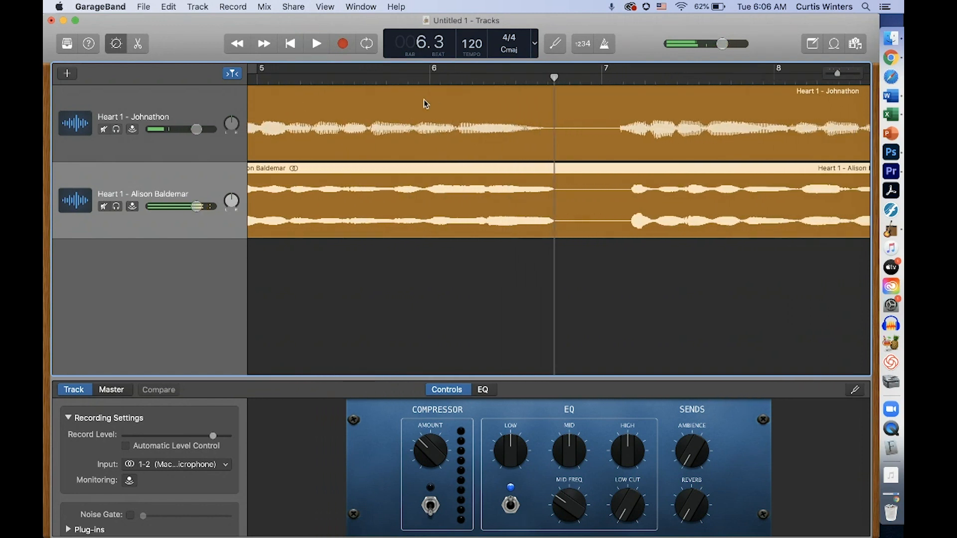
- Compare the two tracks' note positions in the opening phrase between bars 4 and 6 using the playhead
{"action": "scroll", "coordinate": [402, 150], "scroll_direction": "left", "scroll_amount": 4}
{"action": "scroll", "coordinate": [402, 149], "scroll_direction": "left", "scroll_amount": 4}
{"action": "left_click", "coordinate": [338, 78]}
{"action": "left_click", "coordinate": [571, 79]}
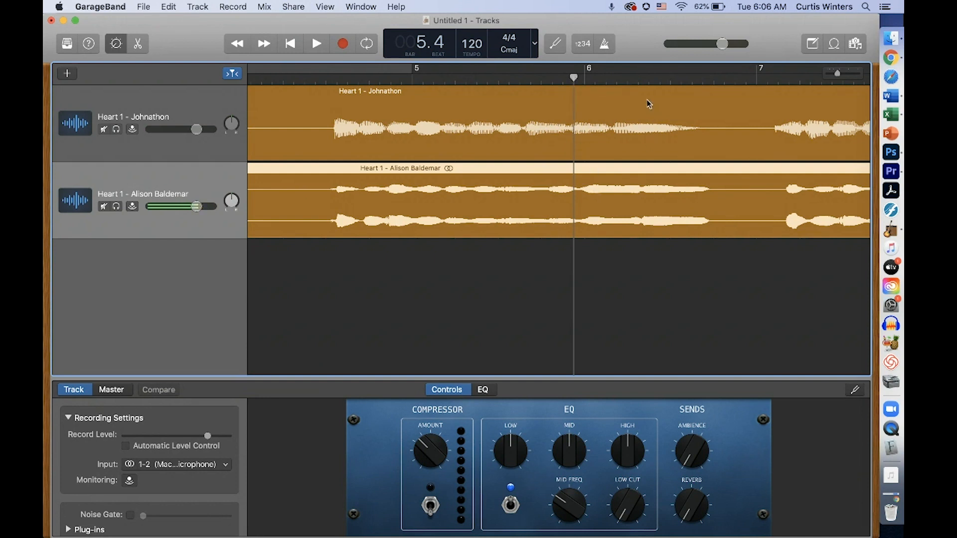
{"action": "left_click", "coordinate": [639, 78]}
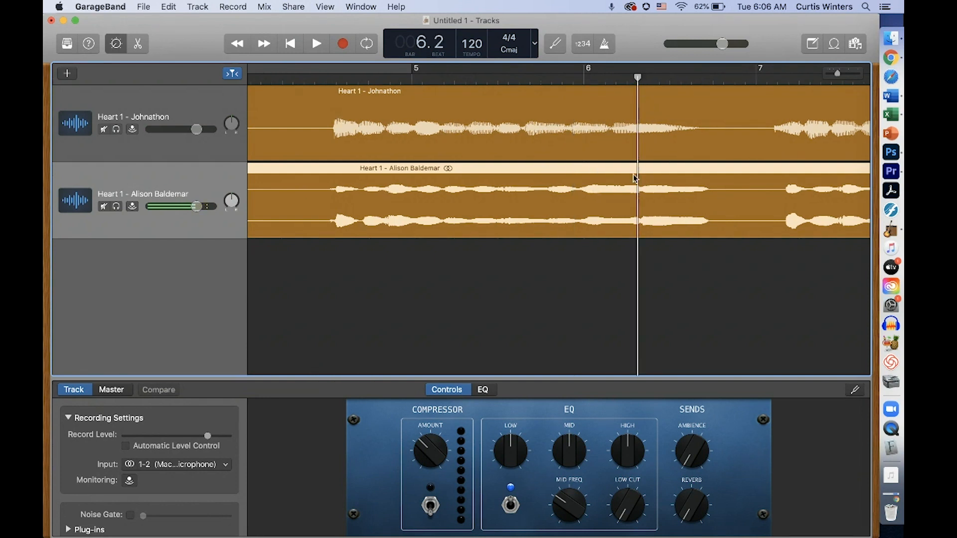
{"action": "left_click", "coordinate": [582, 78]}
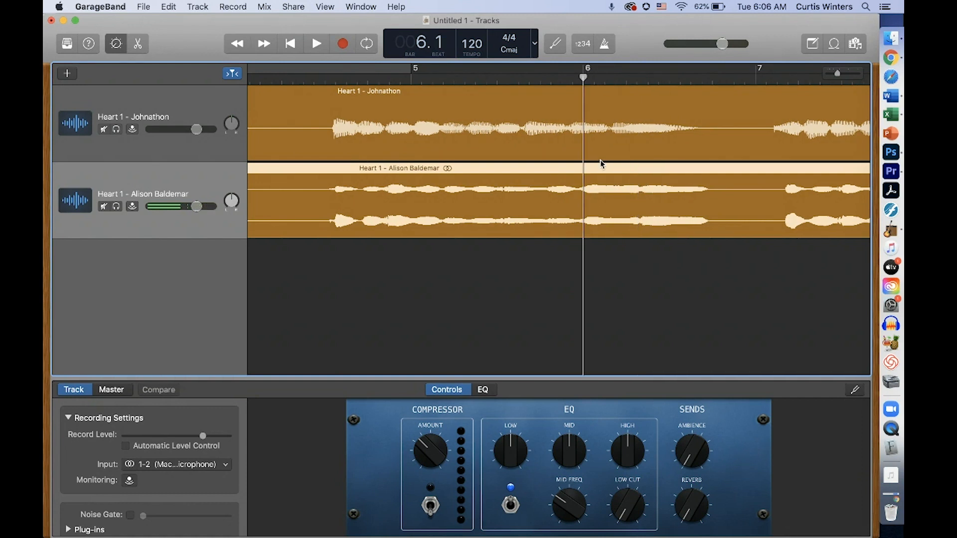
{"action": "key", "text": "super+Right"}
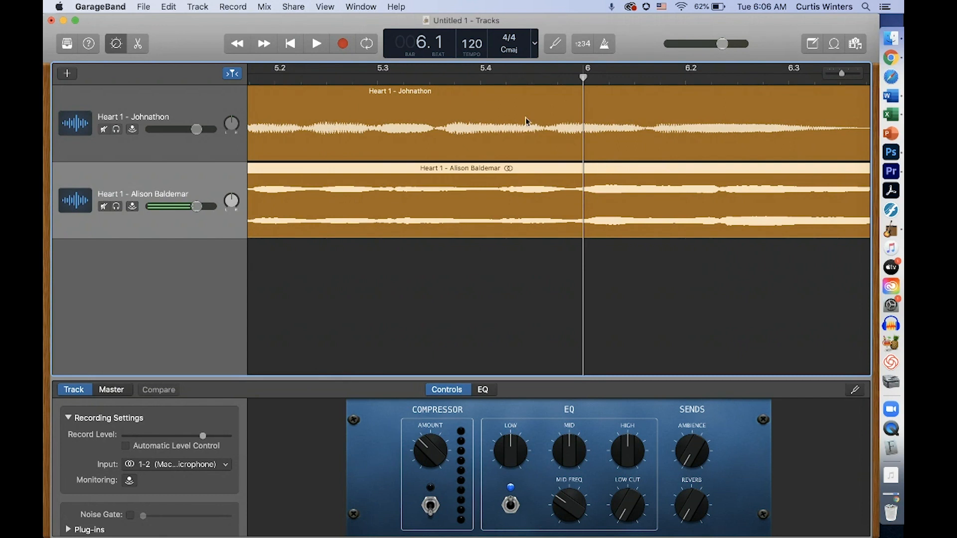
{"action": "left_click", "coordinate": [275, 79]}
{"action": "left_click", "coordinate": [302, 80]}
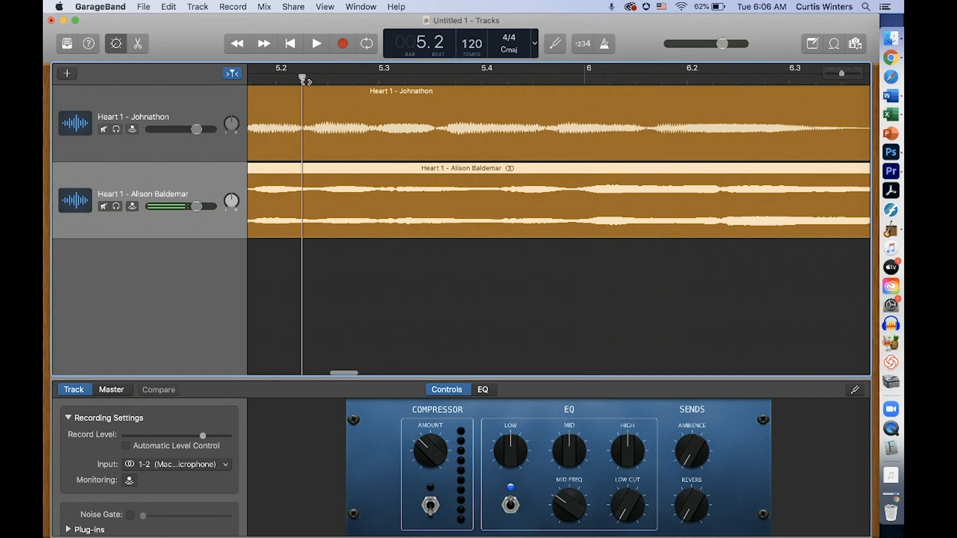
- Split the second track's region at 5.3, trim the start of the new piece, and move it earlier against the preceding piece
{"action": "left_click", "coordinate": [381, 79]}
{"action": "left_click", "coordinate": [444, 78]}
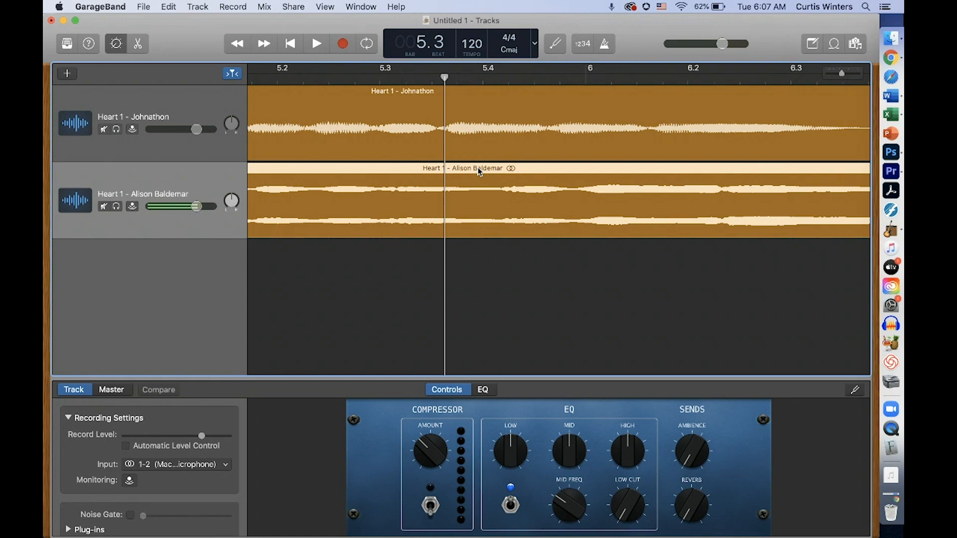
{"action": "key", "text": "super+t"}
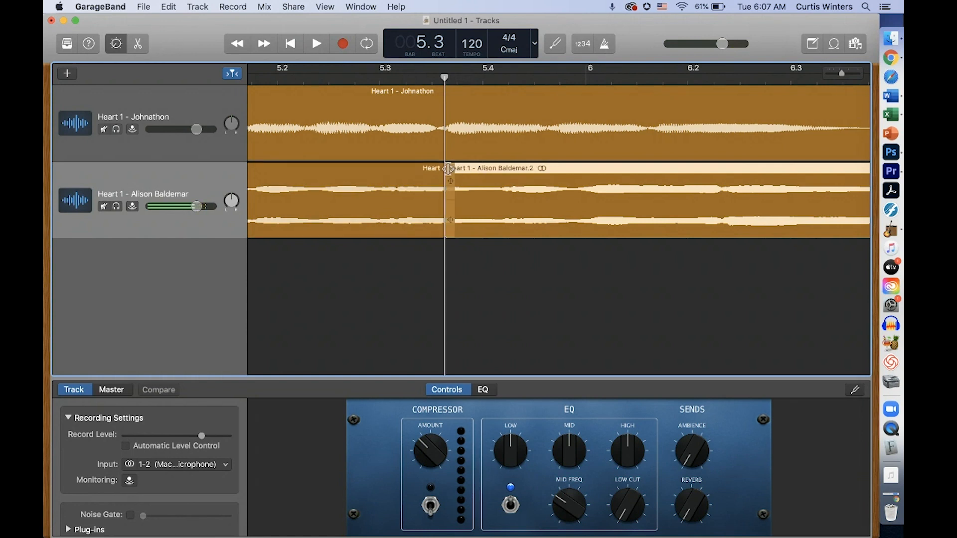
{"action": "left_click_drag", "start_coordinate": [448, 220], "coordinate": [504, 218]}
{"action": "left_click_drag", "start_coordinate": [585, 172], "coordinate": [526, 175]}
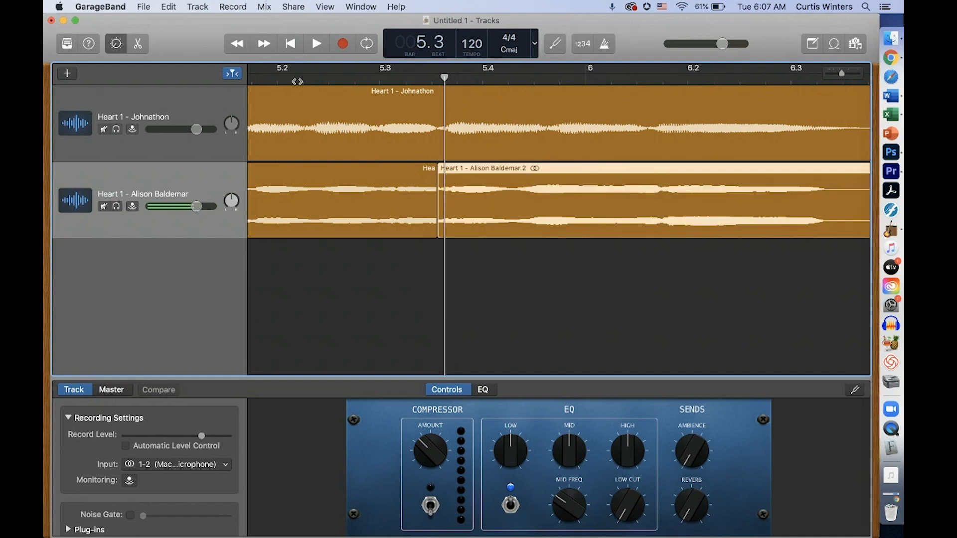
- Play both tracks from just before 5.2 to check the edited end of the opening phrase
{"action": "left_click", "coordinate": [266, 78]}
{"action": "left_click", "coordinate": [317, 43]}
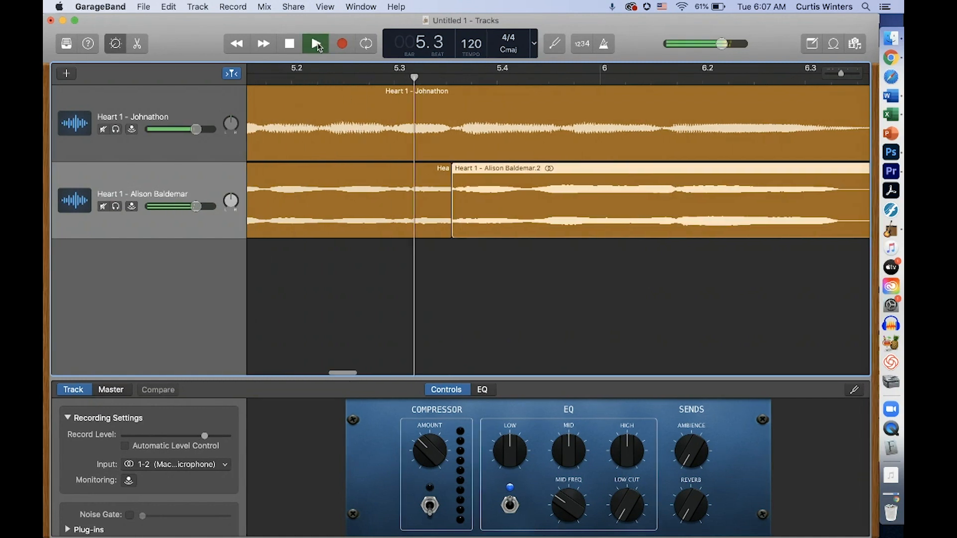
{"action": "key", "text": "space"}
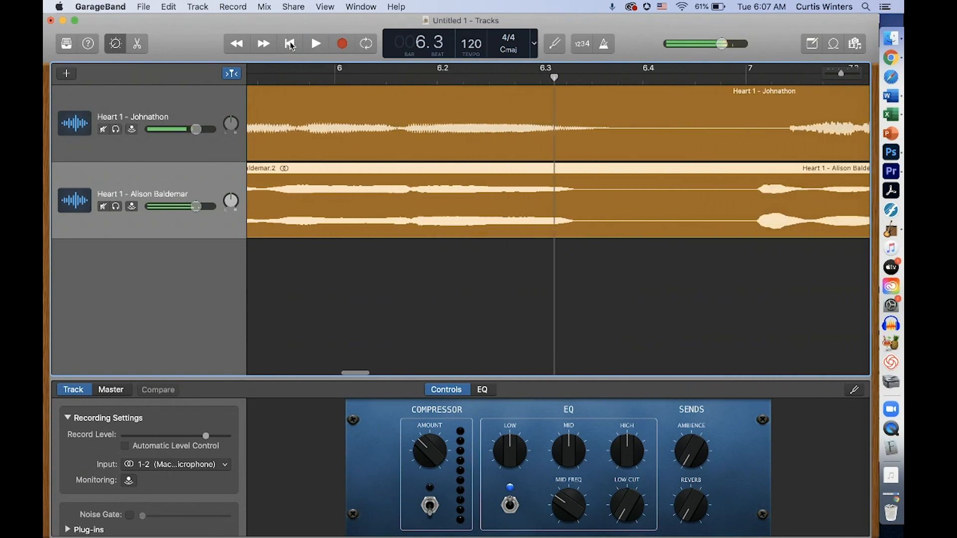
{"action": "scroll", "coordinate": [432, 158], "scroll_direction": "left", "scroll_amount": 5}
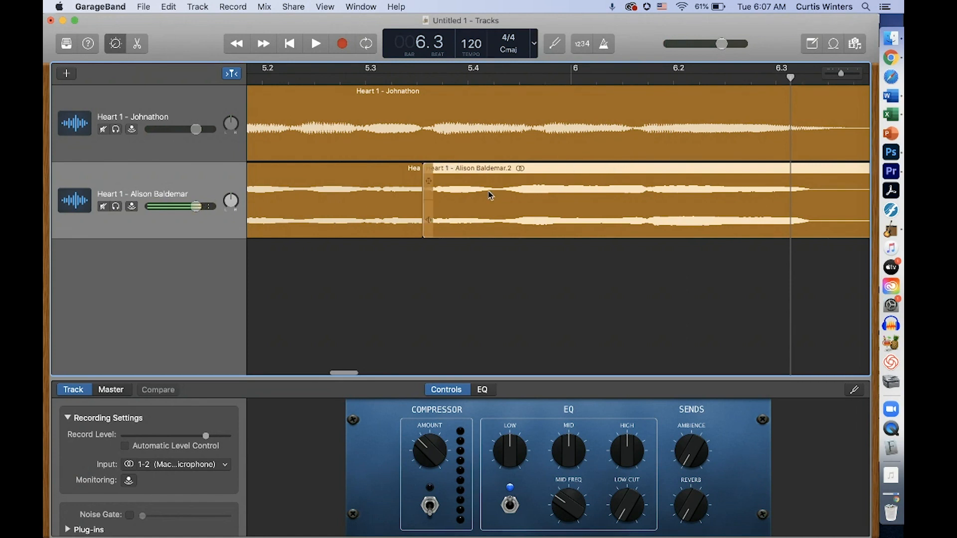
- Split the second track's region in the silence at 6.4 and move the following piece later to match the first track's entrance after bar 7
{"action": "key", "text": "super+Left"}
{"action": "key", "text": "super+Left"}
{"action": "key", "text": "super+Left"}
{"action": "key", "text": "super+Left"}
{"action": "key", "text": "super+Left"}
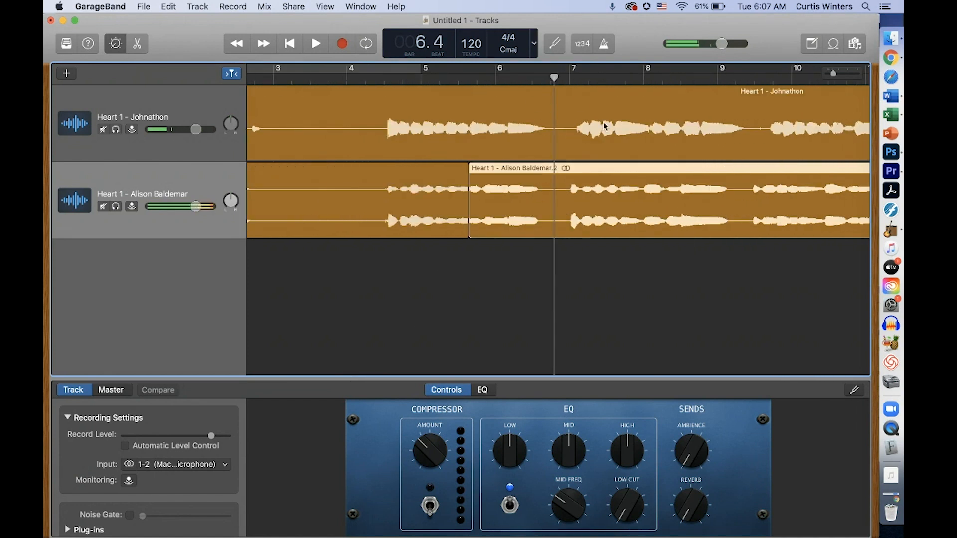
{"action": "left_click", "coordinate": [565, 78]}
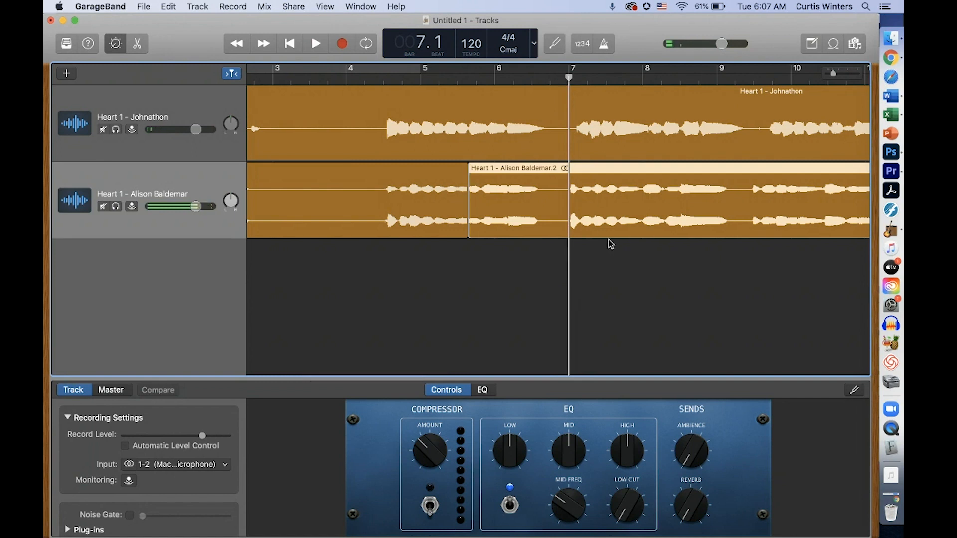
{"action": "key", "text": "super+Right"}
{"action": "key", "text": "super+Right"}
{"action": "key", "text": "super+Right"}
{"action": "key", "text": "super+Right"}
{"action": "left_click", "coordinate": [514, 79]}
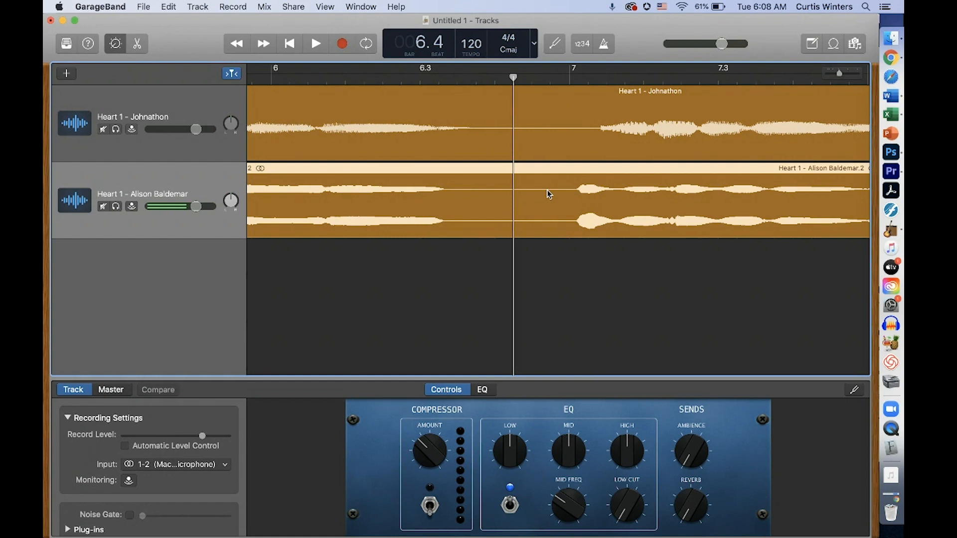
{"action": "key", "text": "super+t"}
{"action": "left_click_drag", "start_coordinate": [623, 168], "coordinate": [643, 168]}
{"action": "left_click", "coordinate": [604, 79]}
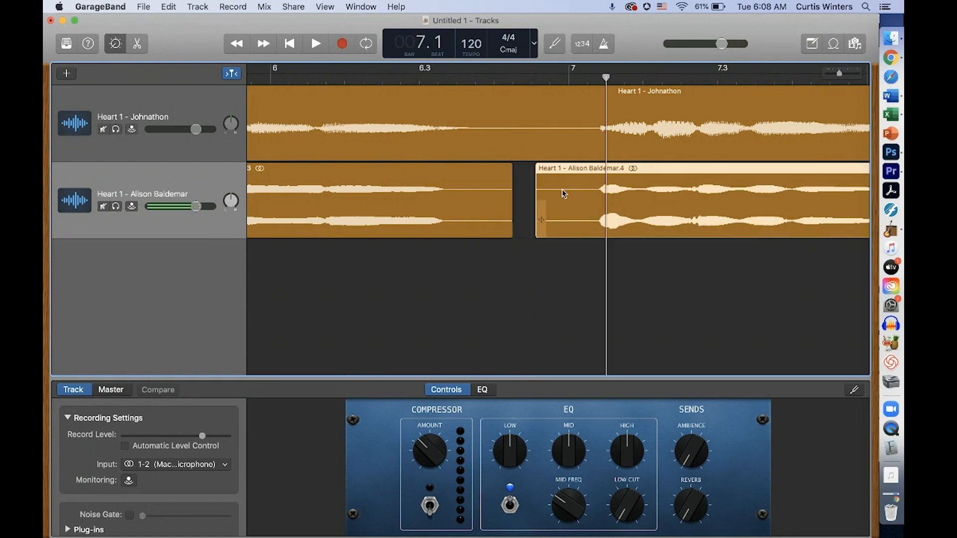
- Extend the moved piece's start back to close the gap on the second track, and play both tracks from 7.1
{"action": "left_click_drag", "start_coordinate": [541, 222], "coordinate": [498, 224]}
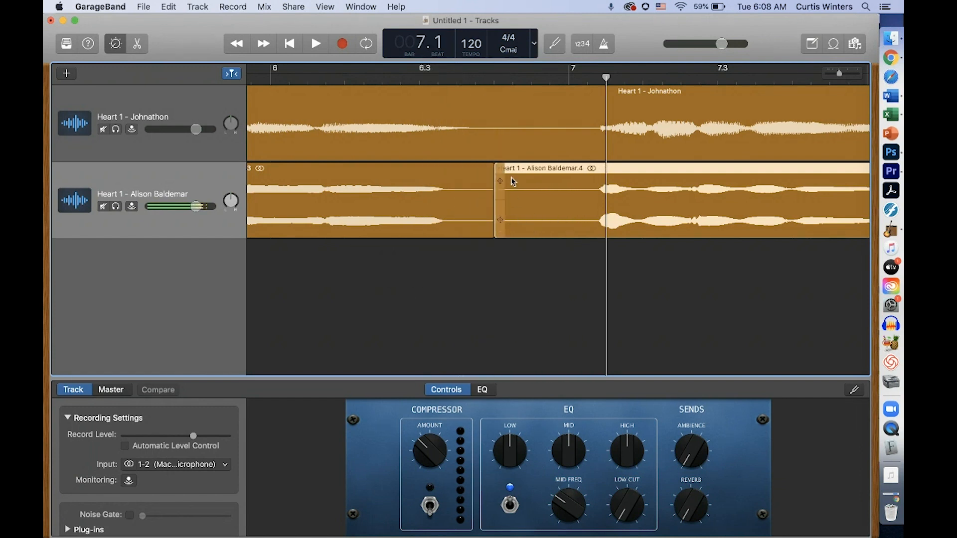
{"action": "scroll", "coordinate": [518, 229], "scroll_direction": "right", "scroll_amount": 5}
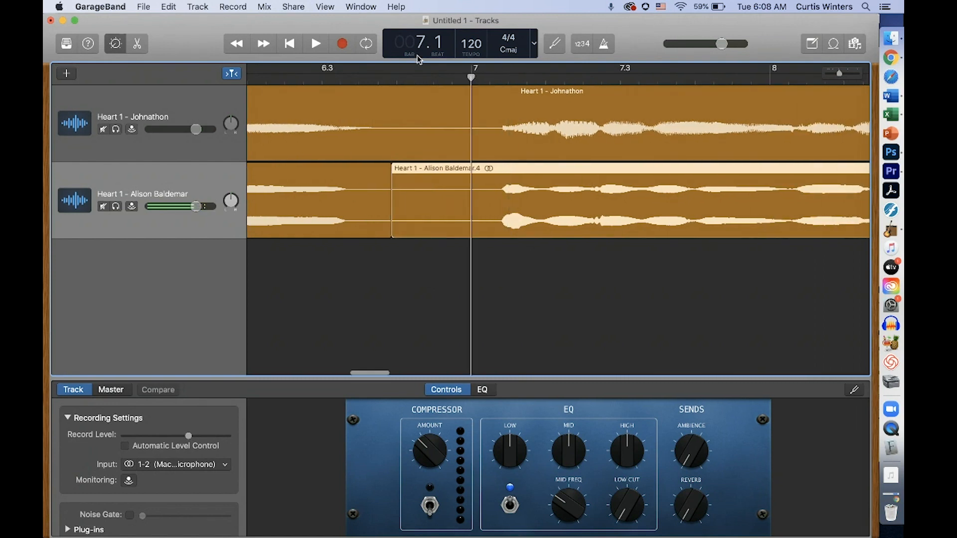
{"action": "left_click", "coordinate": [326, 45]}
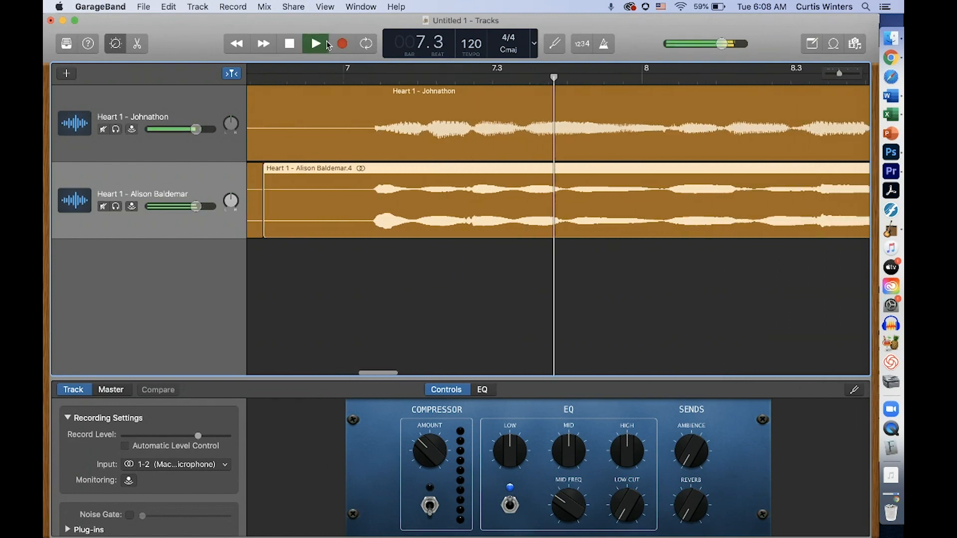
{"action": "left_click", "coordinate": [289, 45]}
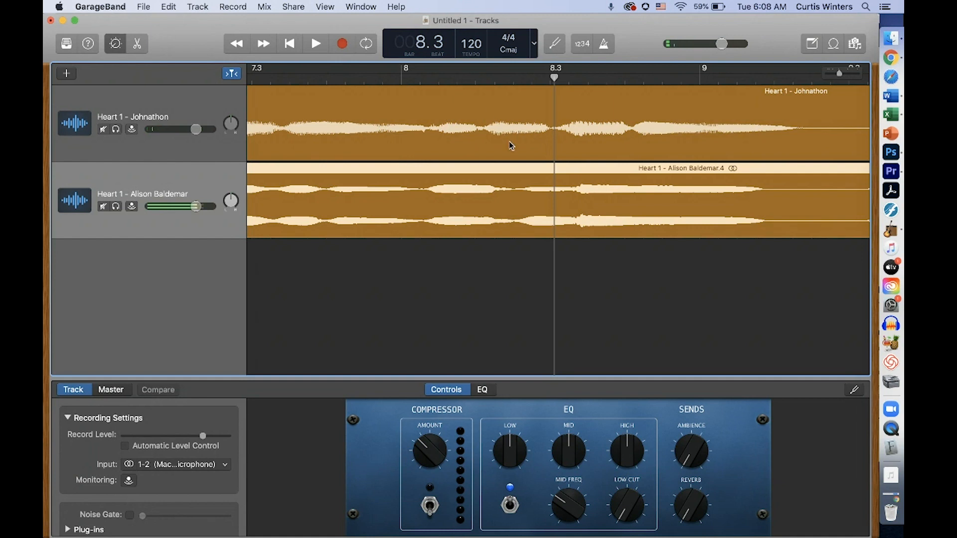
- Replay the second phrase on both tracks from its entrance at 7.1 to about bar 8
{"action": "scroll", "coordinate": [540, 166], "scroll_direction": "left", "scroll_amount": 6}
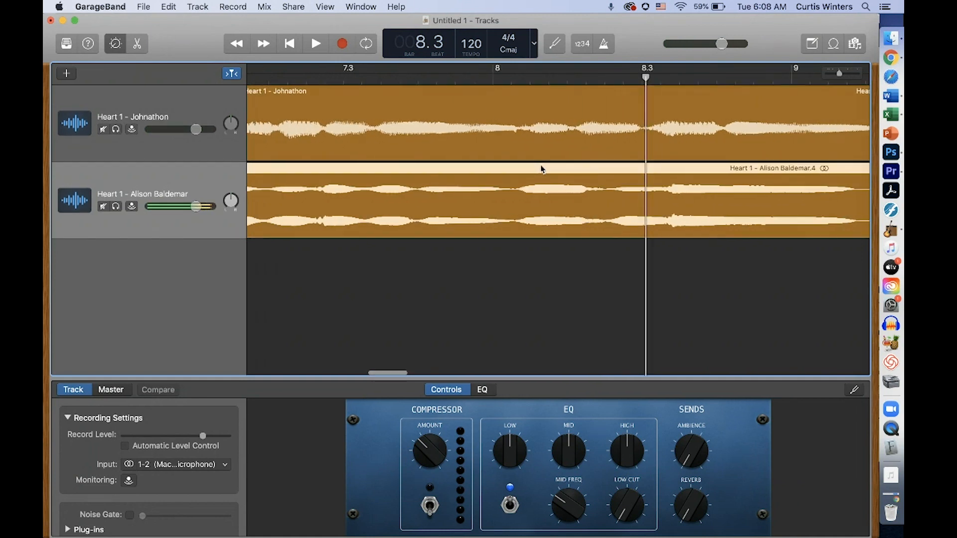
{"action": "left_click", "coordinate": [273, 72]}
{"action": "left_click", "coordinate": [315, 44]}
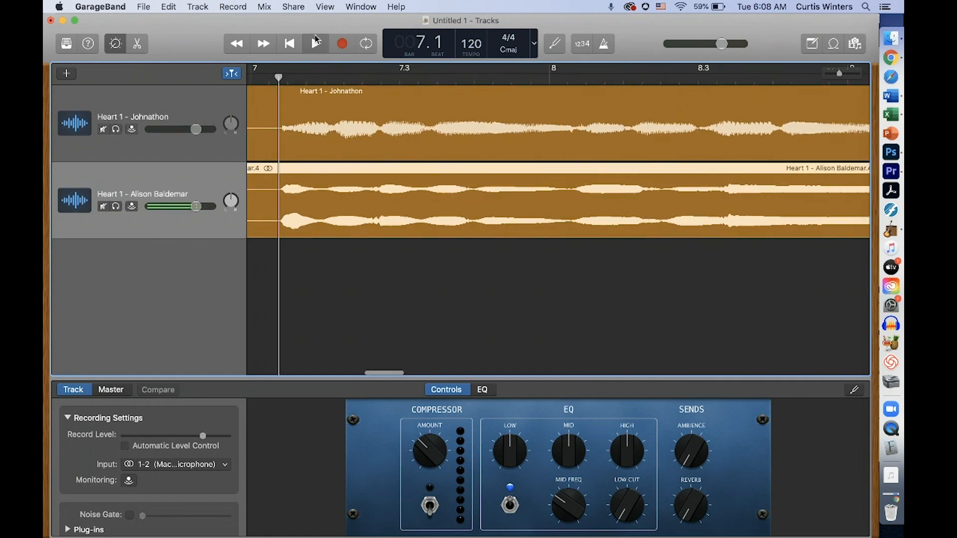
{"action": "left_click", "coordinate": [291, 45]}
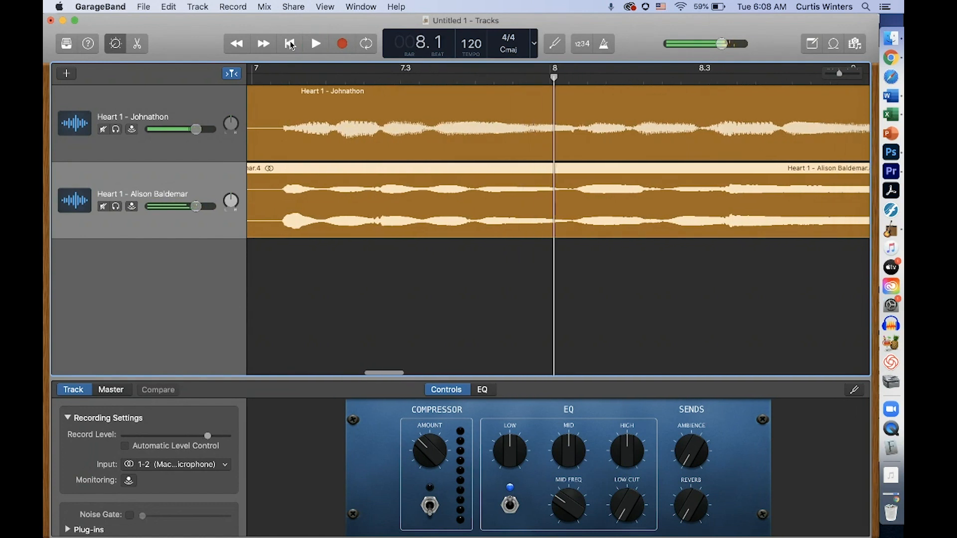
- Split the second track's region at 7.4 and move the following piece later toward the first track's notes
{"action": "left_click", "coordinate": [475, 80]}
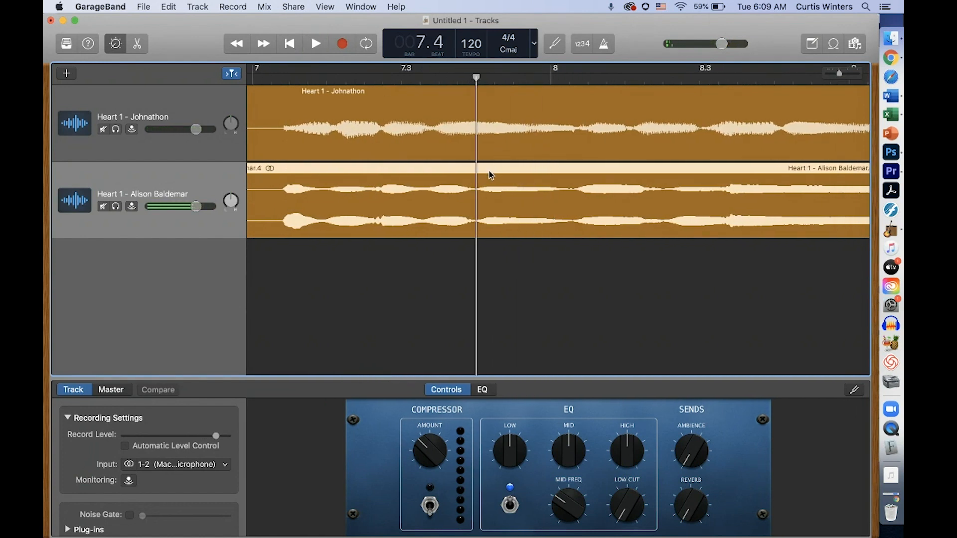
{"action": "key", "text": "super+t"}
{"action": "left_click_drag", "start_coordinate": [544, 171], "coordinate": [581, 171]}
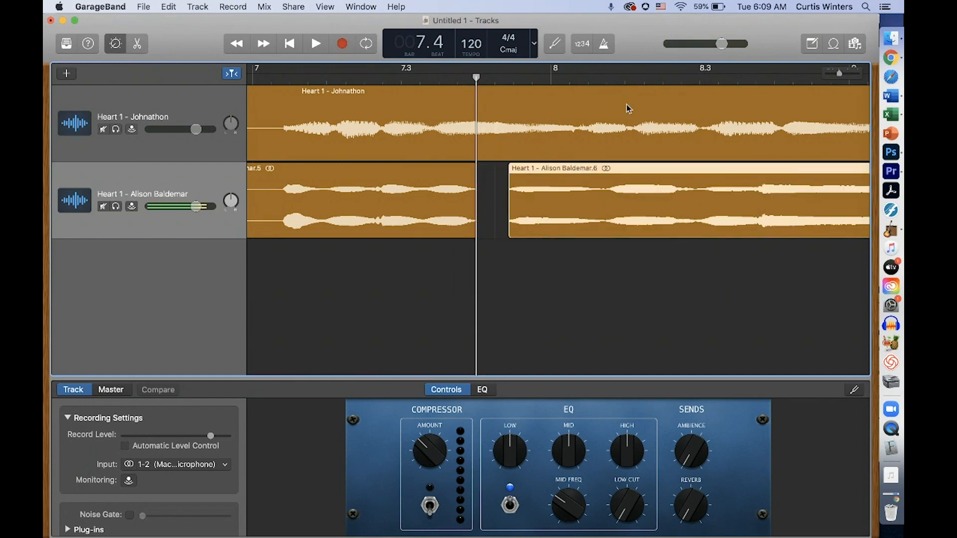
- Play both tracks from 7.1, and shift the piece after the 7.4 split slightly later on the second track
{"action": "left_click", "coordinate": [289, 75]}
{"action": "left_click", "coordinate": [315, 44]}
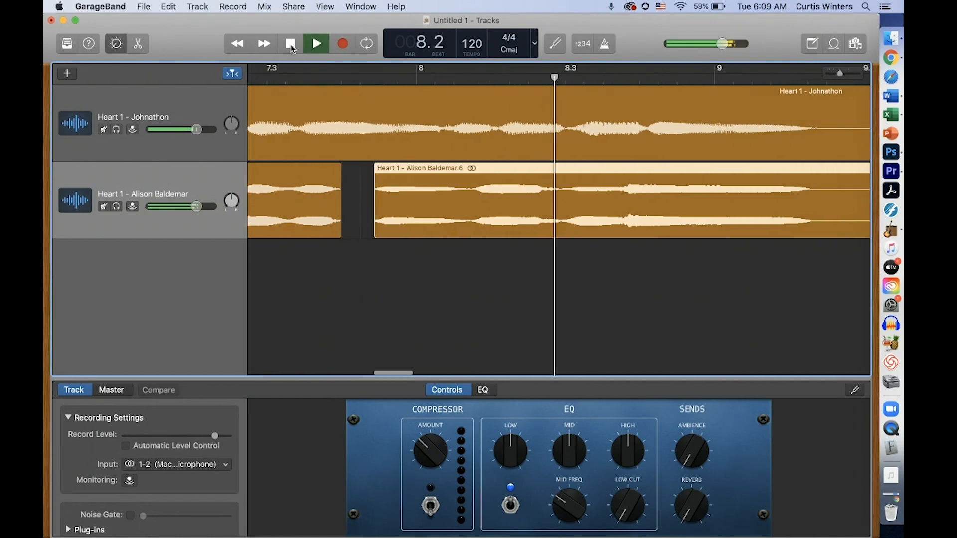
{"action": "left_click", "coordinate": [291, 46]}
{"action": "left_click_drag", "start_coordinate": [436, 172], "coordinate": [462, 171]}
{"action": "left_click", "coordinate": [499, 90]}
{"action": "left_click", "coordinate": [358, 96]}
{"action": "scroll", "coordinate": [378, 212], "scroll_direction": "left", "scroll_amount": 2}
{"action": "scroll", "coordinate": [379, 211], "scroll_direction": "left", "scroll_amount": 10}
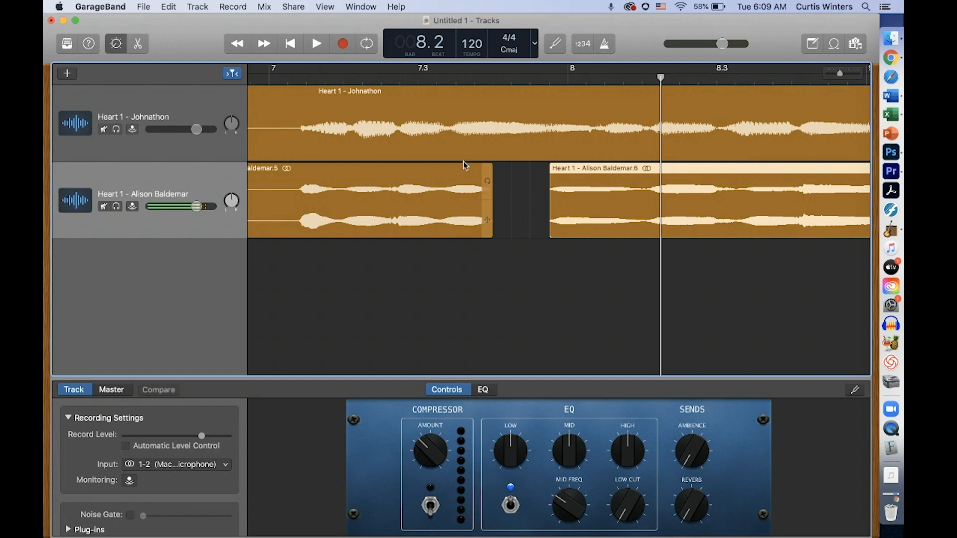
- Show the tracks' volume automation and add volume points on the second track before and after the gap between 7.3 and 8
{"action": "left_click", "coordinate": [457, 78]}
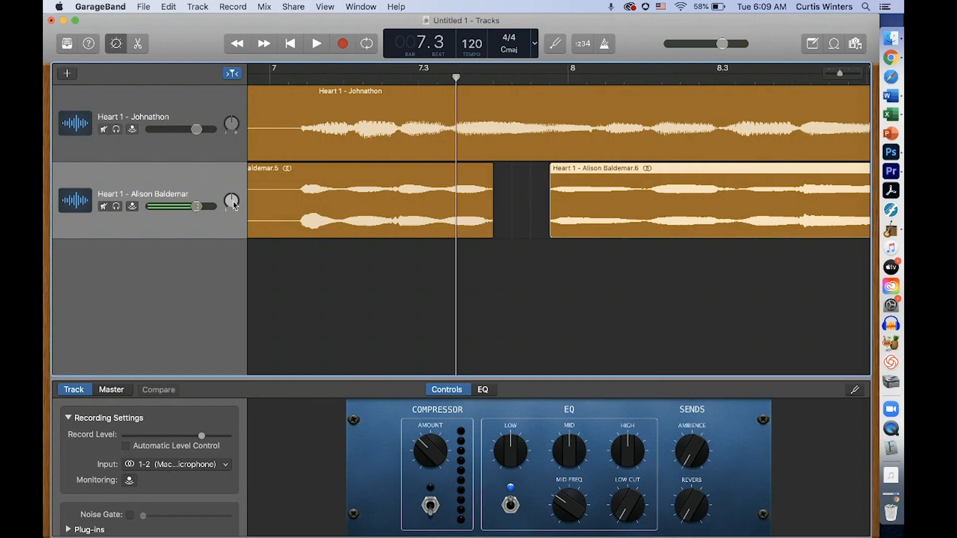
{"action": "left_click", "coordinate": [197, 206]}
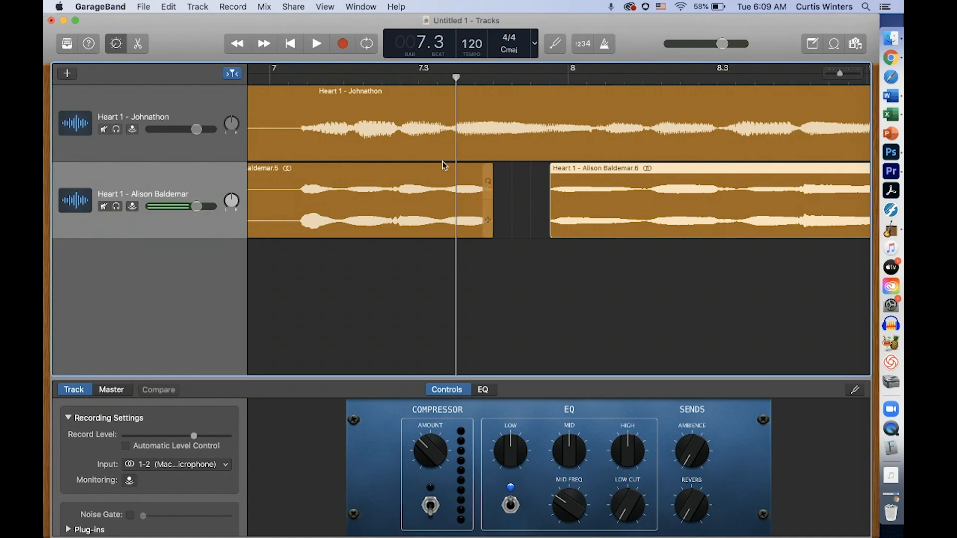
{"action": "left_click", "coordinate": [263, 6]}
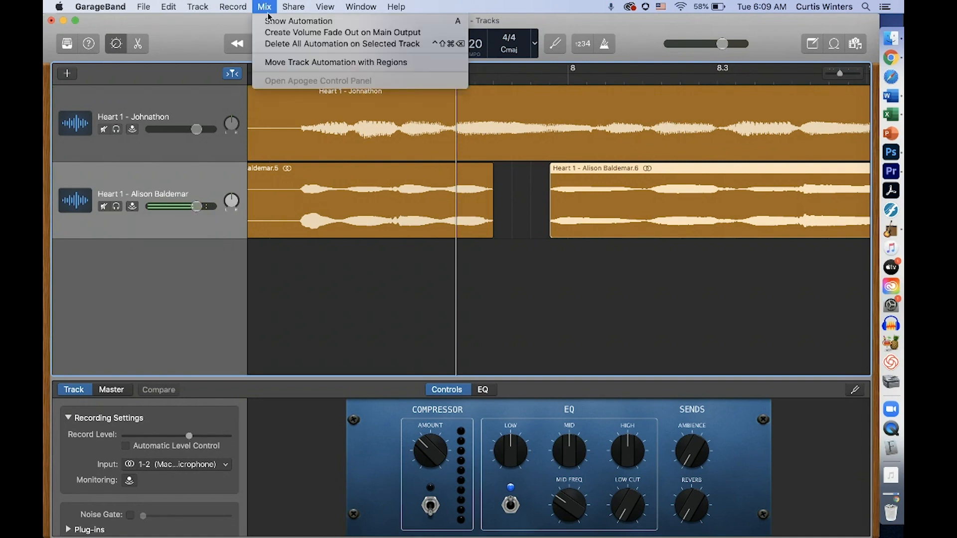
{"action": "left_click", "coordinate": [272, 20]}
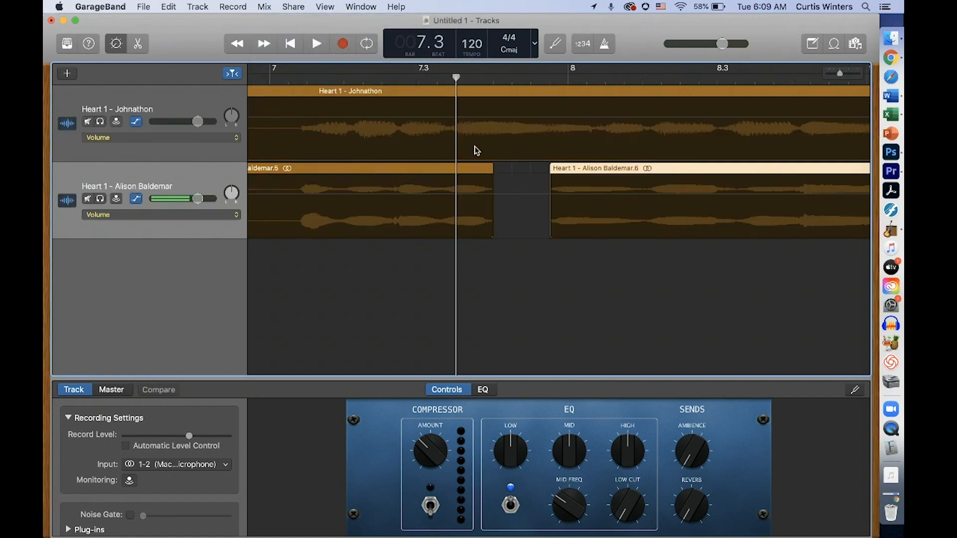
{"action": "left_click", "coordinate": [453, 196]}
{"action": "left_click", "coordinate": [462, 195]}
{"action": "left_click", "coordinate": [555, 195]}
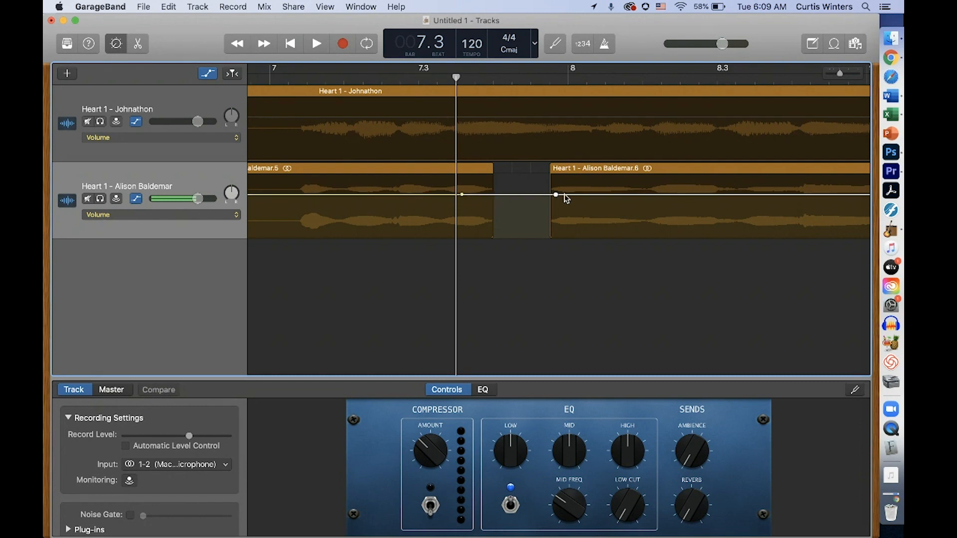
- Add volume points at both edges of the second track's gap and lower them to the minimum, forming a fade-out and a fade-in
{"action": "left_click", "coordinate": [463, 195]}
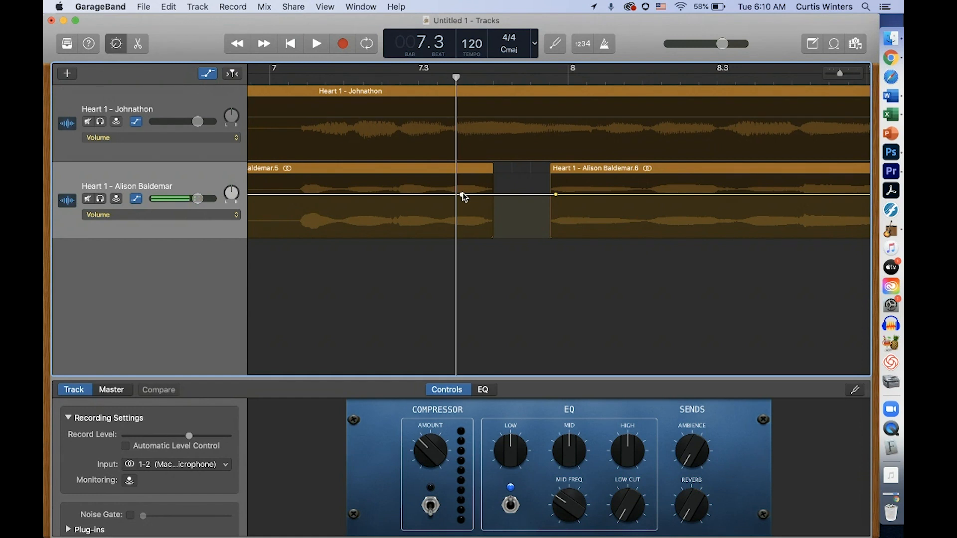
{"action": "left_click", "coordinate": [487, 195]}
{"action": "left_click", "coordinate": [552, 195]}
{"action": "left_click_drag", "start_coordinate": [552, 195], "coordinate": [551, 237]}
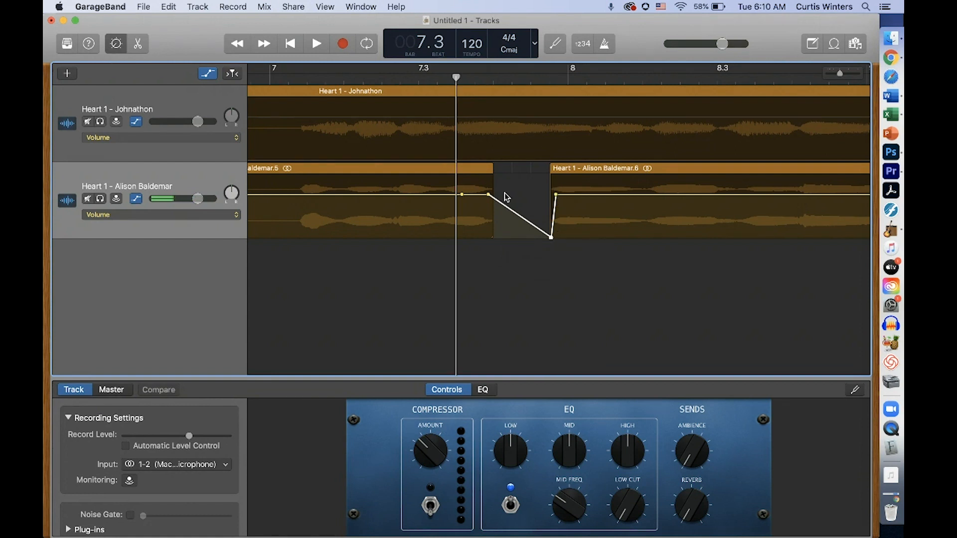
{"action": "left_click_drag", "start_coordinate": [489, 197], "coordinate": [492, 241]}
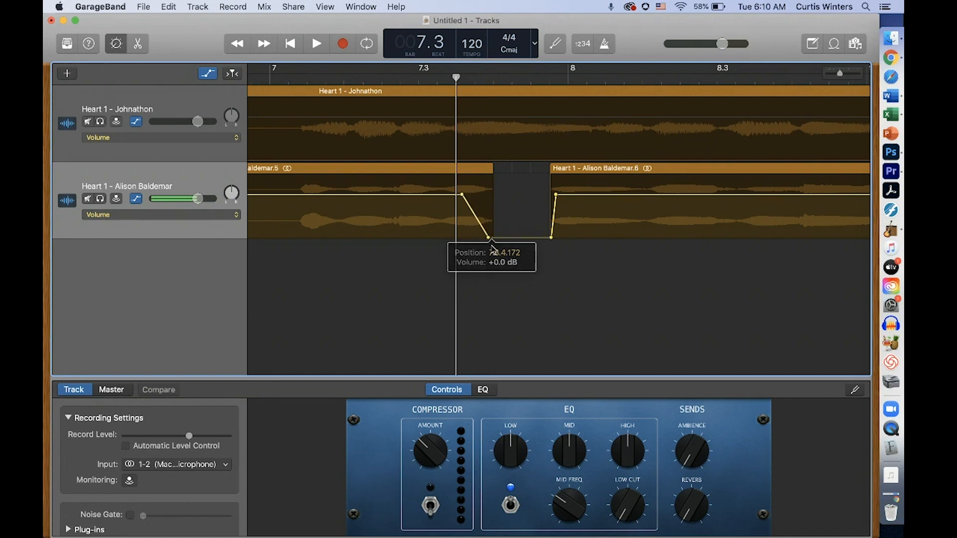
- Fine-tune the fade-out points before the gap on the second track, and play both tracks from 7.1
{"action": "left_click", "coordinate": [470, 194]}
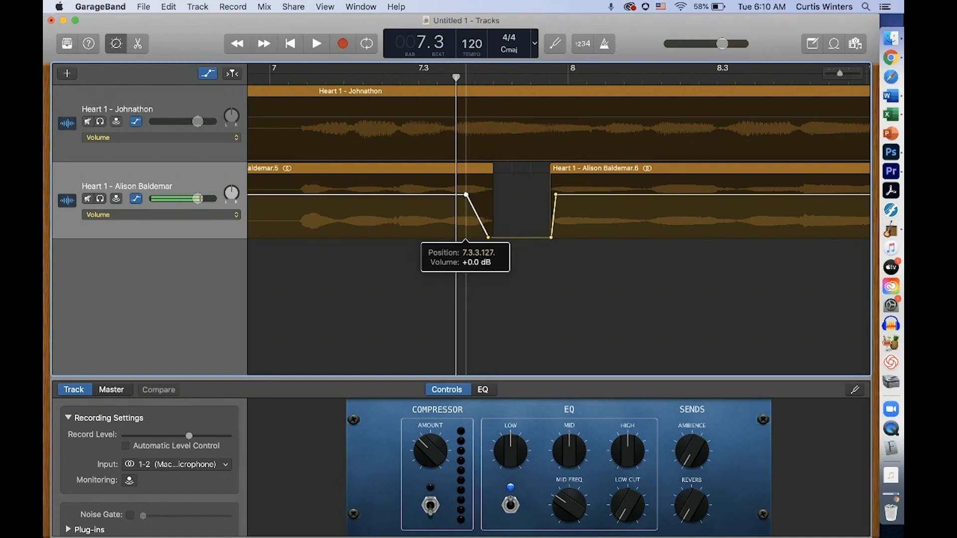
{"action": "left_click_drag", "start_coordinate": [488, 236], "coordinate": [492, 238]}
{"action": "left_click_drag", "start_coordinate": [471, 195], "coordinate": [462, 195]}
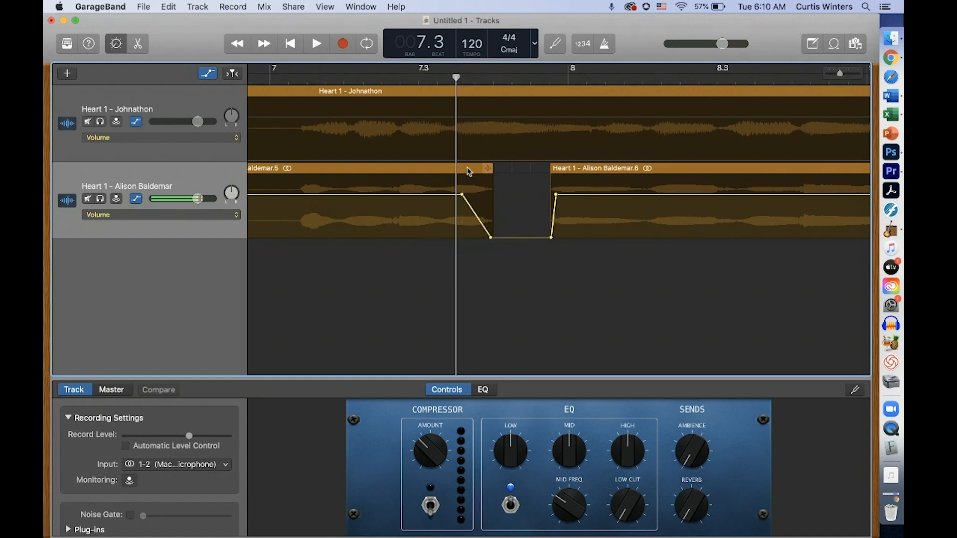
{"action": "left_click", "coordinate": [301, 77]}
{"action": "left_click", "coordinate": [316, 44]}
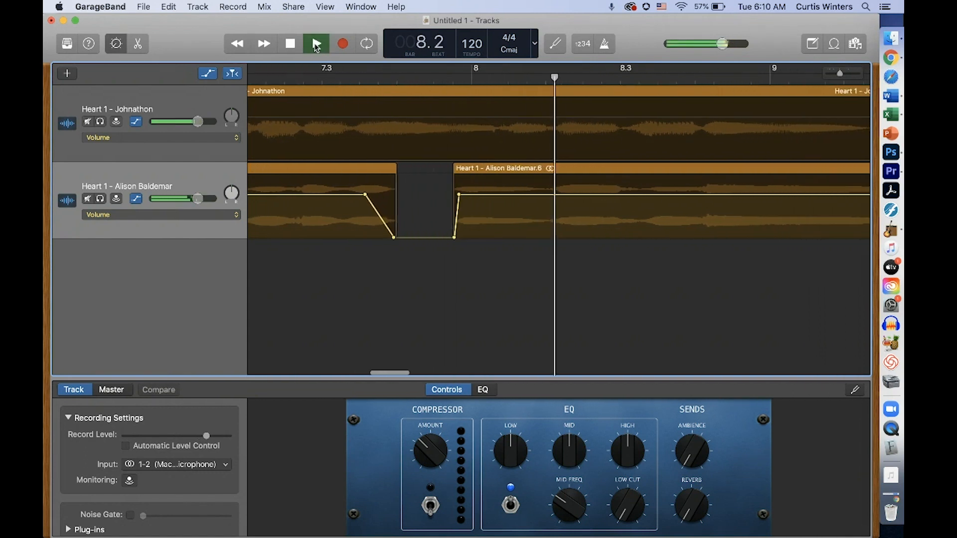
{"action": "left_click", "coordinate": [290, 45]}
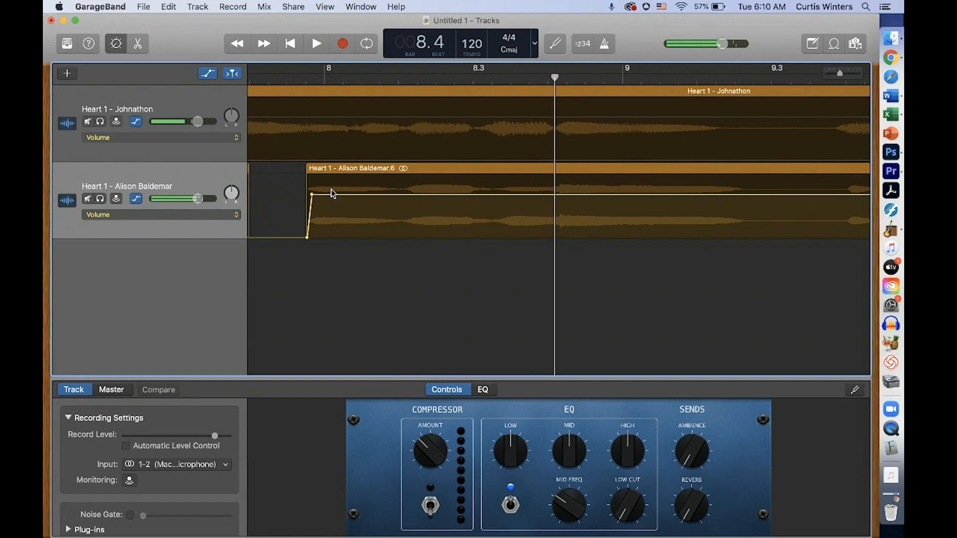
- Move both fade-in points after the gap later to about 8.1 on the second track, and replay both tracks from 7.3
{"action": "left_click_drag", "start_coordinate": [314, 195], "coordinate": [356, 195]}
{"action": "left_click_drag", "start_coordinate": [307, 238], "coordinate": [349, 239]}
{"action": "left_click_drag", "start_coordinate": [358, 196], "coordinate": [357, 195]}
{"action": "scroll", "coordinate": [349, 249], "scroll_direction": "left", "scroll_amount": 5}
{"action": "scroll", "coordinate": [307, 157], "scroll_direction": "left", "scroll_amount": 5}
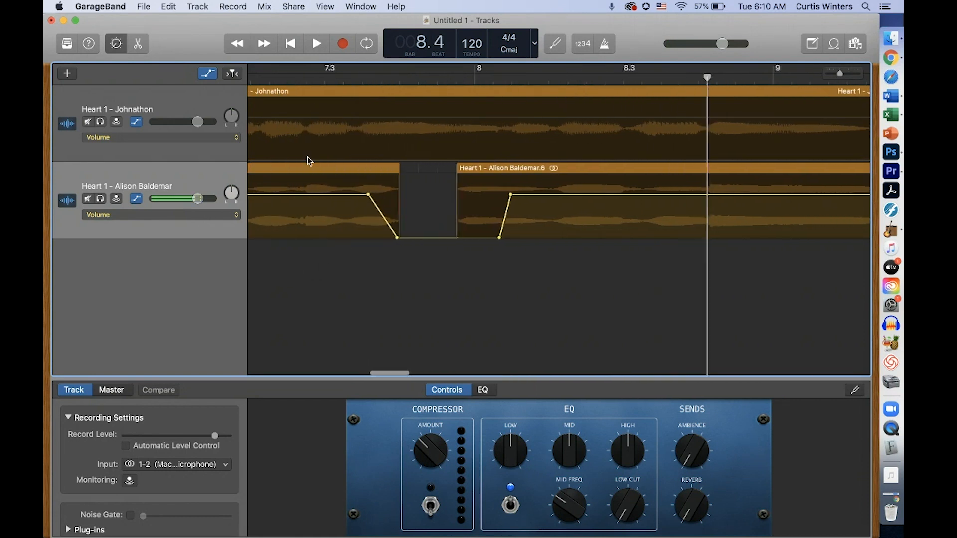
{"action": "left_click", "coordinate": [348, 76]}
{"action": "left_click", "coordinate": [317, 45]}
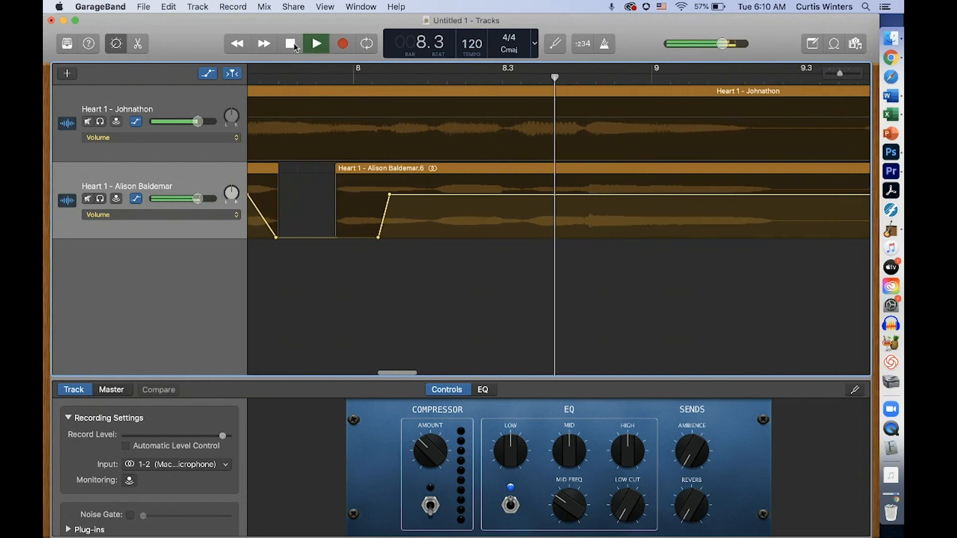
{"action": "left_click", "coordinate": [294, 47]}
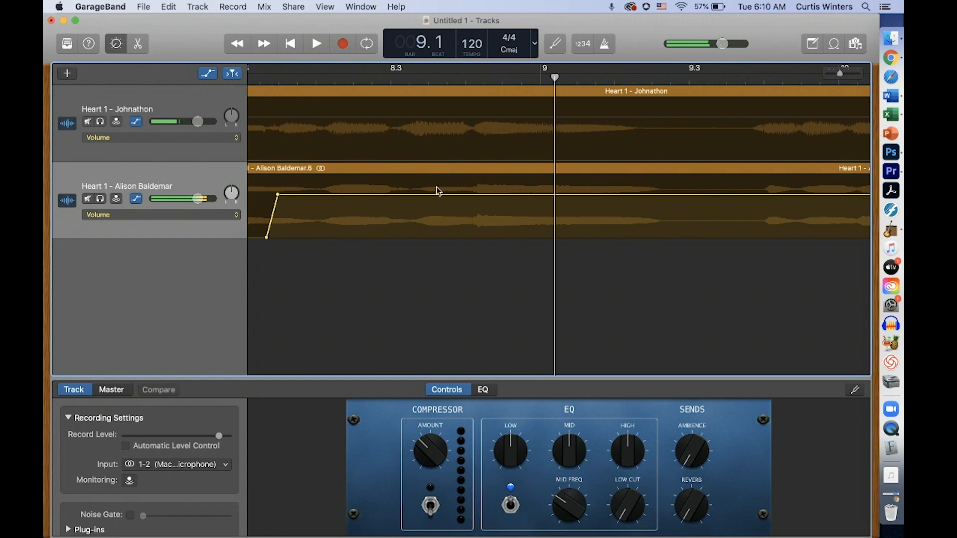
- Lengthen the second track's fade-out before the gap by moving its starting point slightly earlier
{"action": "scroll", "coordinate": [380, 321], "scroll_direction": "left", "scroll_amount": 5}
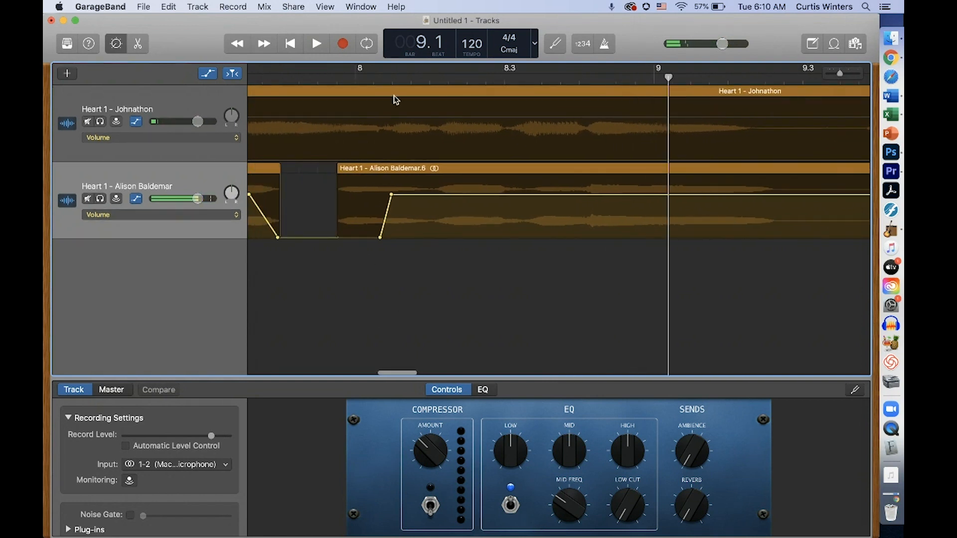
{"action": "left_click", "coordinate": [392, 77]}
{"action": "scroll", "coordinate": [341, 311], "scroll_direction": "left", "scroll_amount": 3}
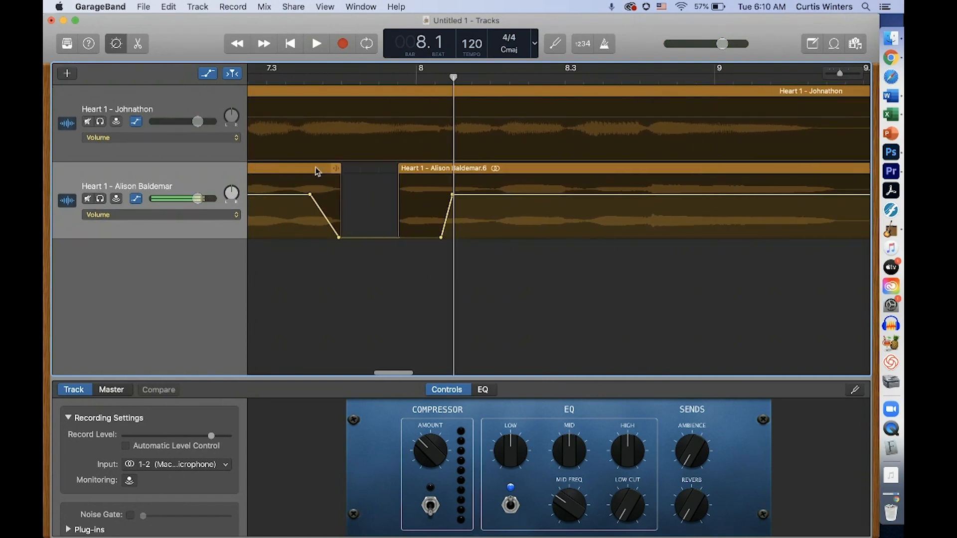
{"action": "left_click_drag", "start_coordinate": [310, 198], "coordinate": [299, 198]}
{"action": "scroll", "coordinate": [319, 274], "scroll_direction": "left", "scroll_amount": 3}
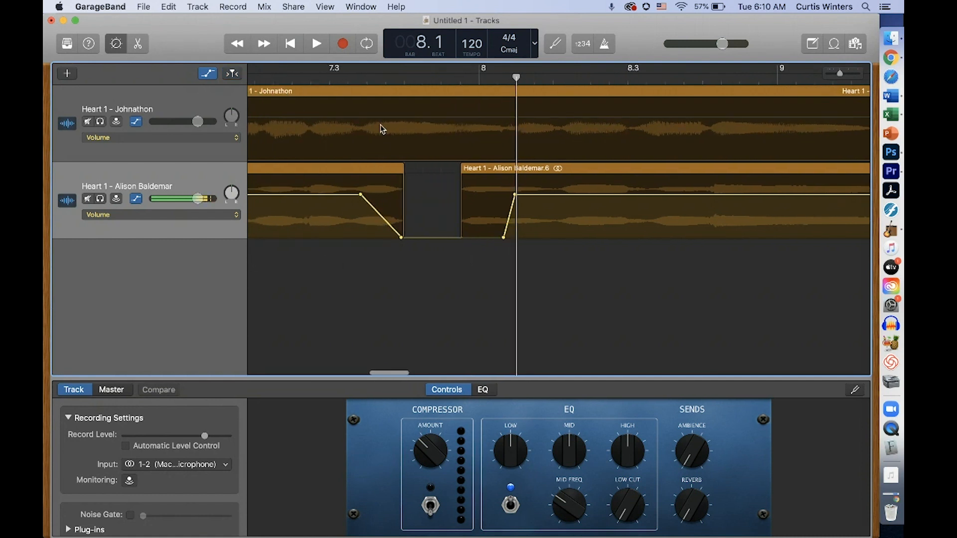
- Split the second track's region just after 7.3, where the fade-out starts
{"action": "left_click", "coordinate": [367, 78]}
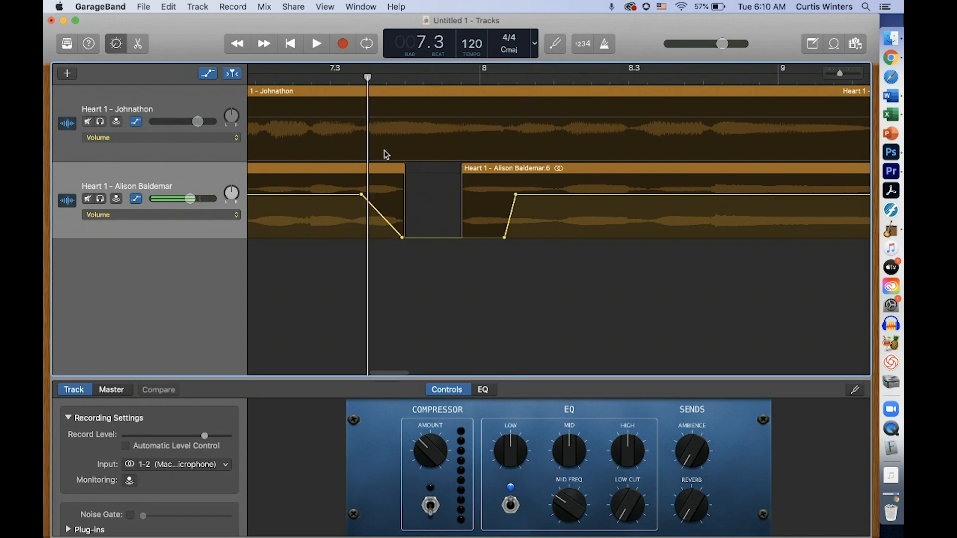
{"action": "left_click_drag", "start_coordinate": [366, 78], "coordinate": [359, 80]}
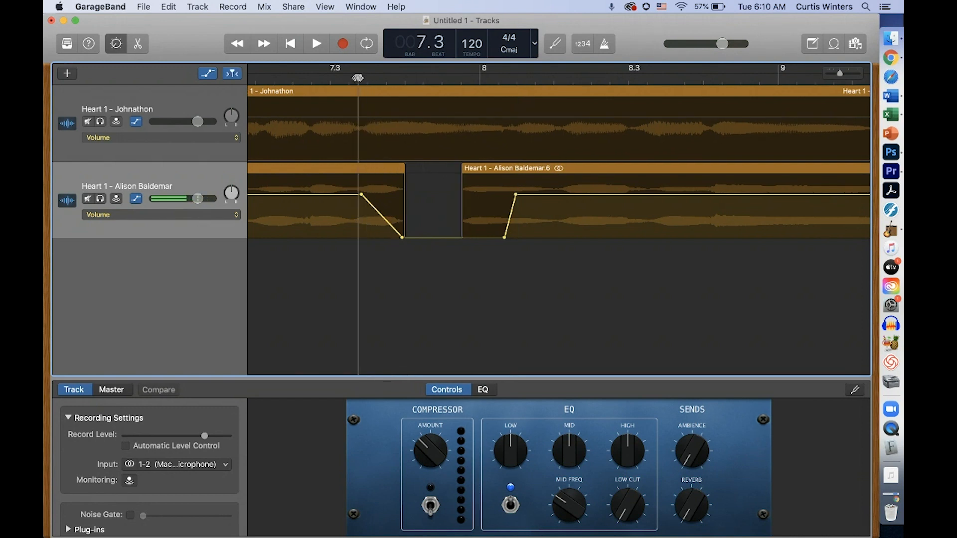
{"action": "left_click", "coordinate": [370, 171]}
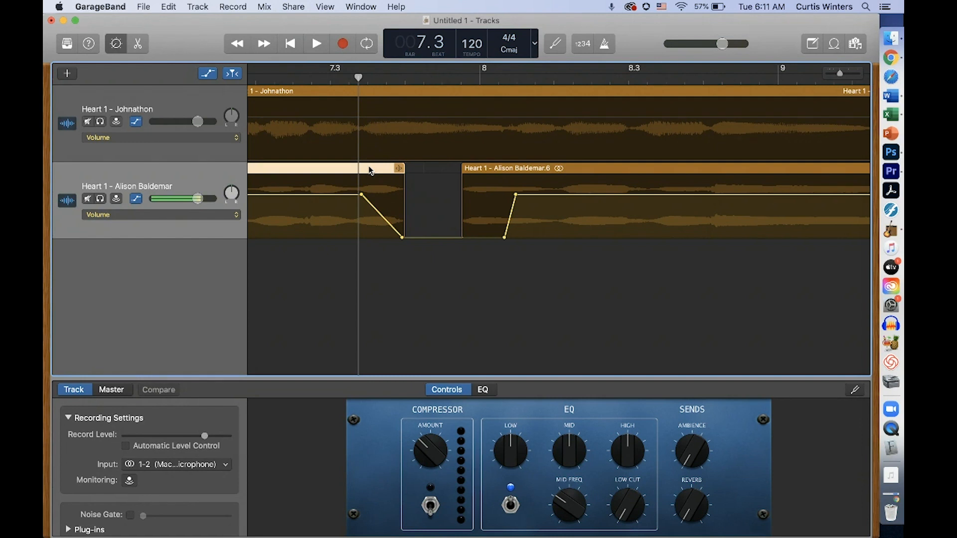
{"action": "key", "text": "super+t"}
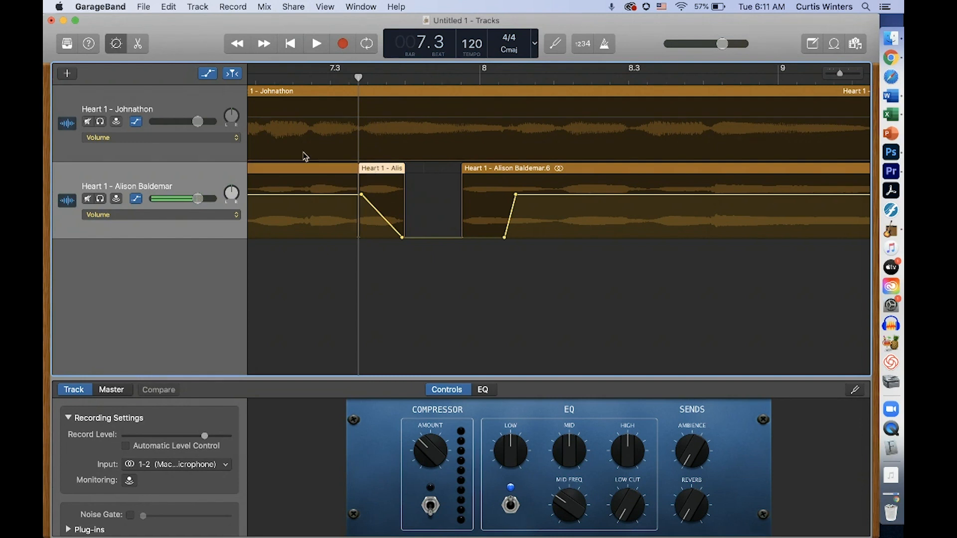
- Add a third audio track to the project and hide the sound library
{"action": "left_click", "coordinate": [67, 75]}
{"action": "left_click", "coordinate": [673, 314]}
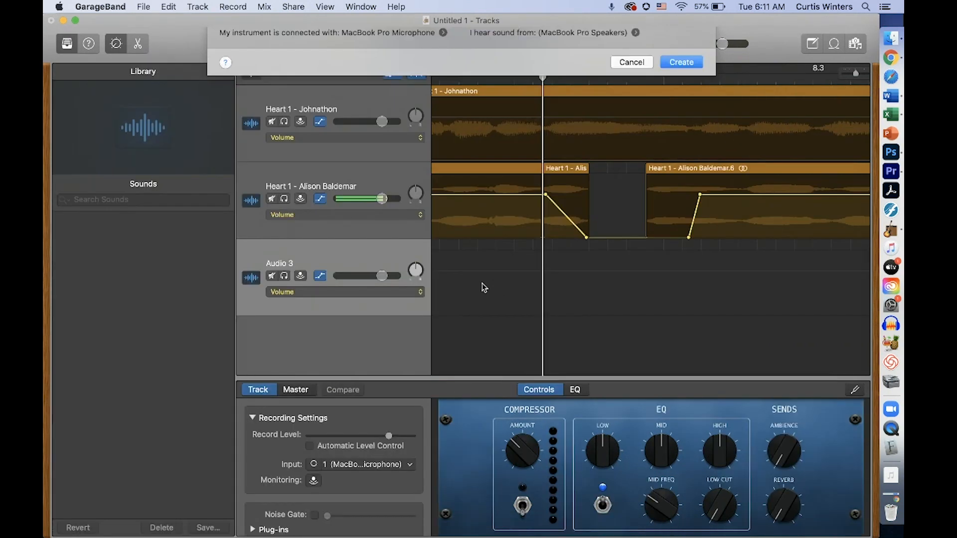
{"action": "left_click", "coordinate": [67, 43]}
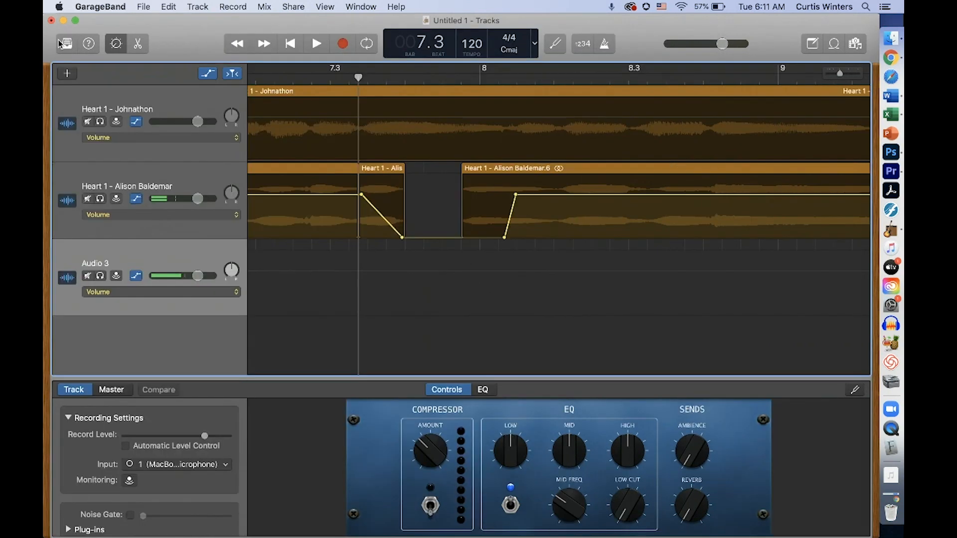
- Copy the short split-off piece onto the third track and position it around 7.4, overlapping the start of the gap
{"action": "left_click", "coordinate": [382, 171]}
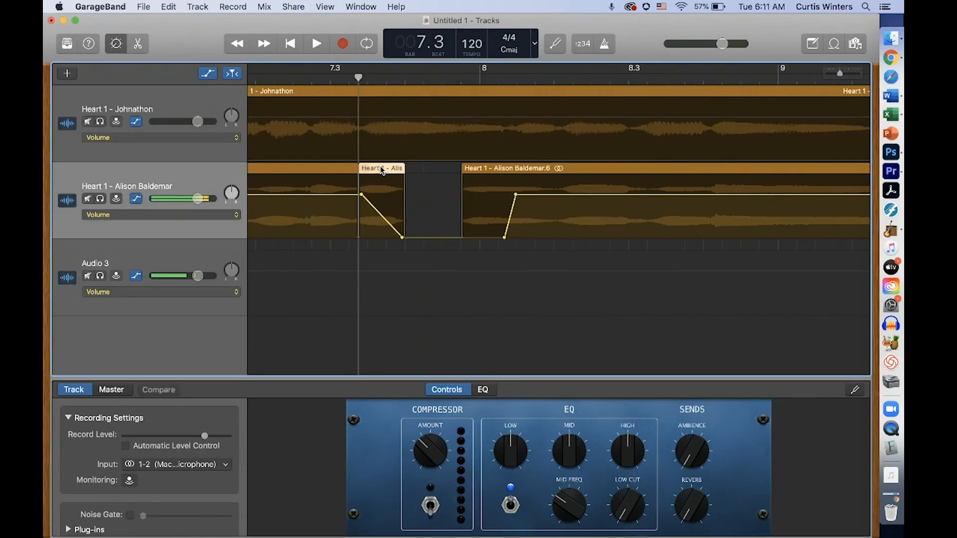
{"action": "left_click", "coordinate": [176, 251]}
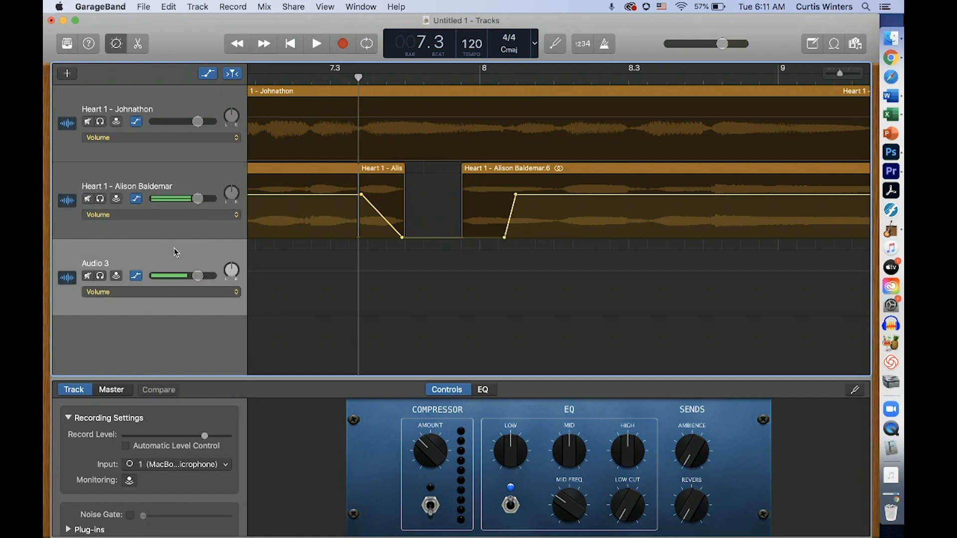
{"action": "key", "text": "super+v"}
{"action": "left_click_drag", "start_coordinate": [381, 244], "coordinate": [412, 251]}
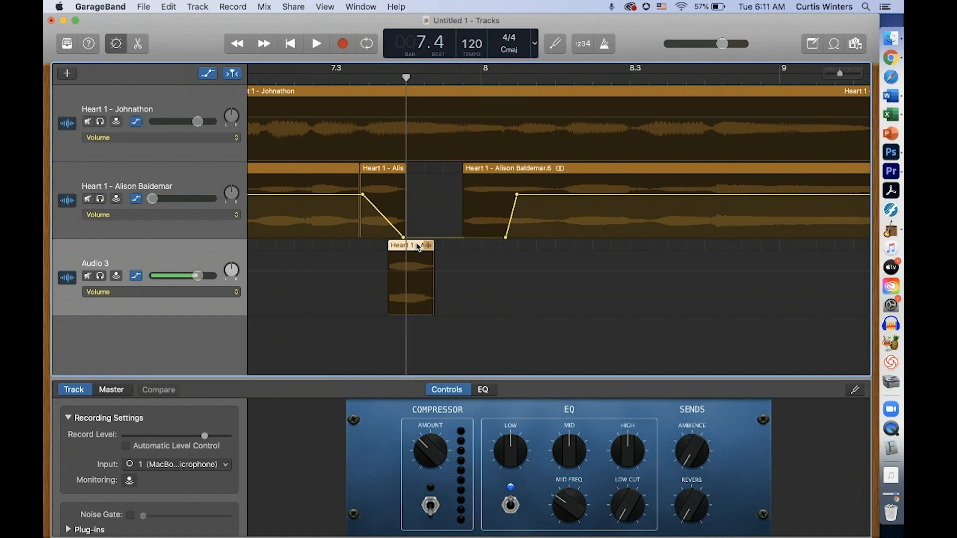
- Paste another copy of the short piece into the second track's gap at 7.4
{"action": "left_click_drag", "start_coordinate": [406, 76], "coordinate": [412, 76]}
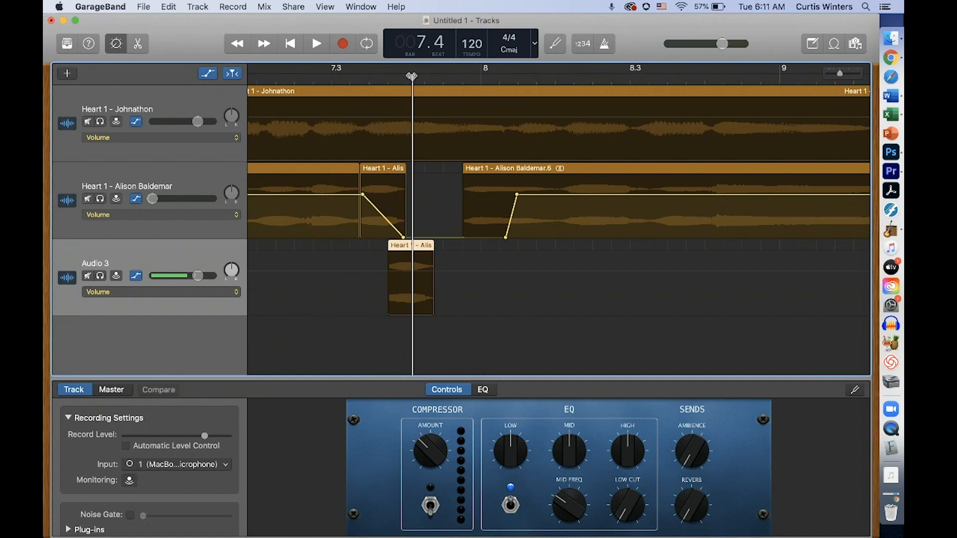
{"action": "left_click", "coordinate": [216, 170]}
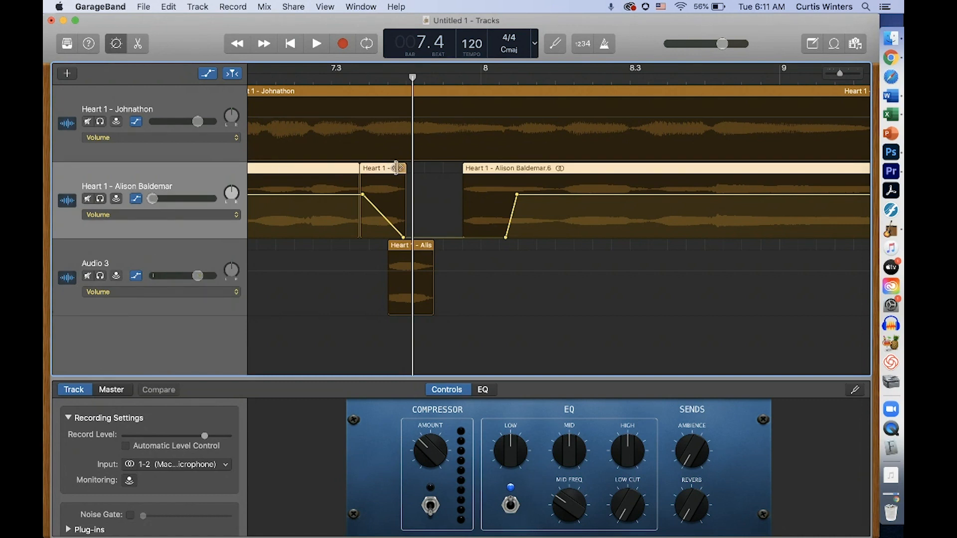
{"action": "key", "text": "super+v"}
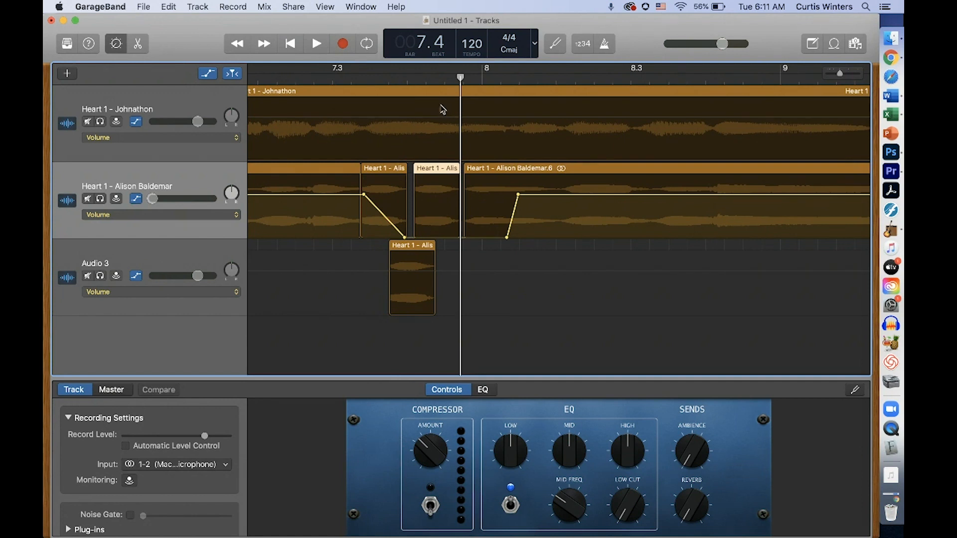
- Paste a further copy of the short piece on the third track just before bar 8 and shift it slightly earlier
{"action": "left_click", "coordinate": [442, 81]}
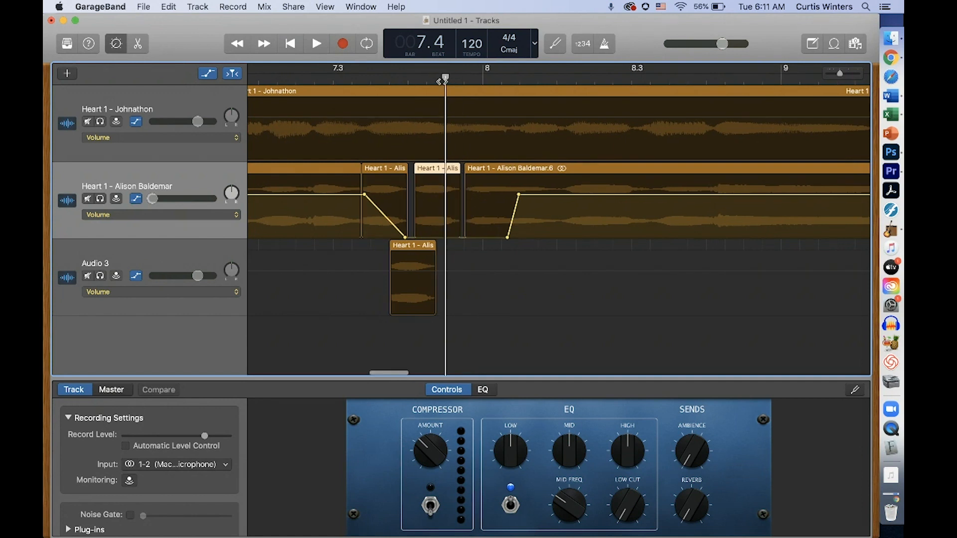
{"action": "left_click", "coordinate": [209, 249]}
{"action": "key", "text": "super+v"}
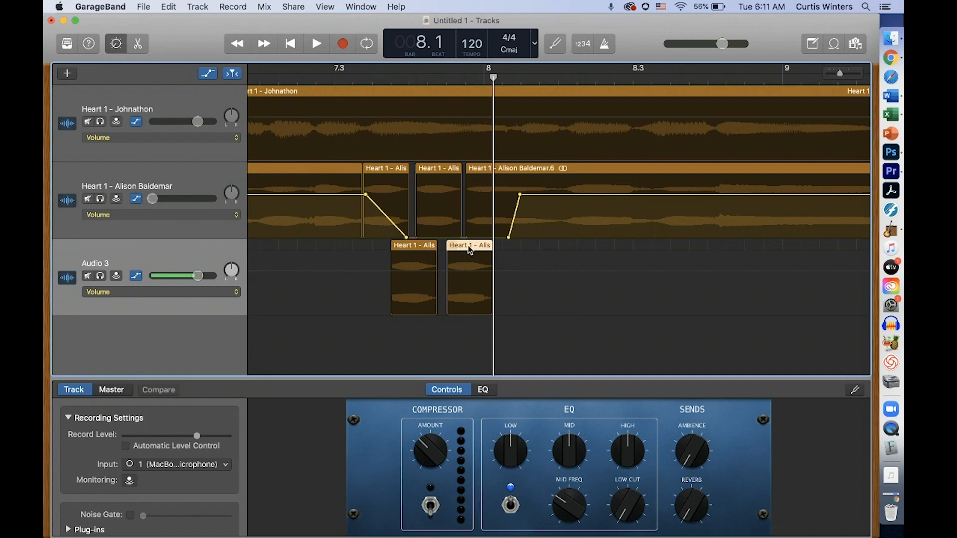
{"action": "left_click_drag", "start_coordinate": [472, 249], "coordinate": [468, 246]}
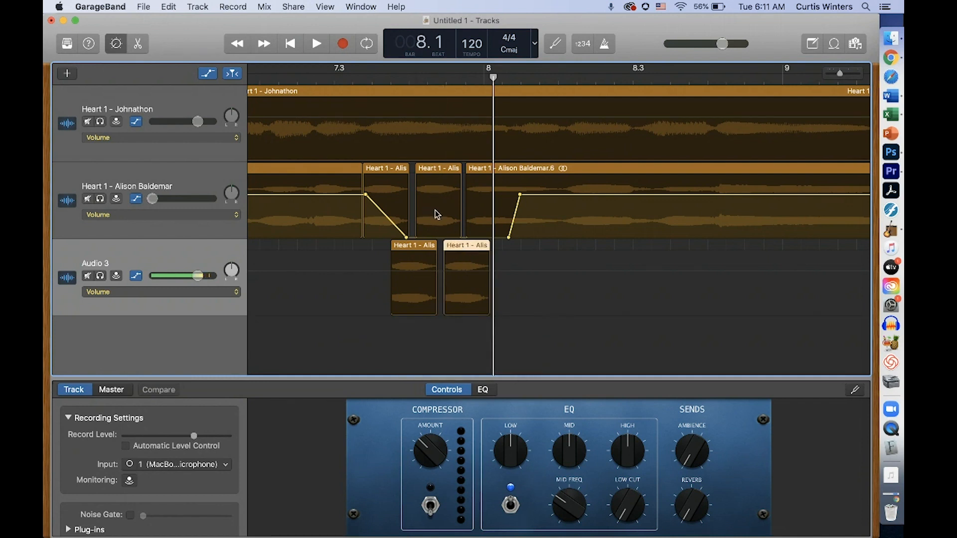
- Move the second track's fade-out later to the end of the piece filling the gap, and play all tracks from 7.3
{"action": "left_click_drag", "start_coordinate": [407, 238], "coordinate": [458, 238]}
{"action": "left_click", "coordinate": [332, 79]}
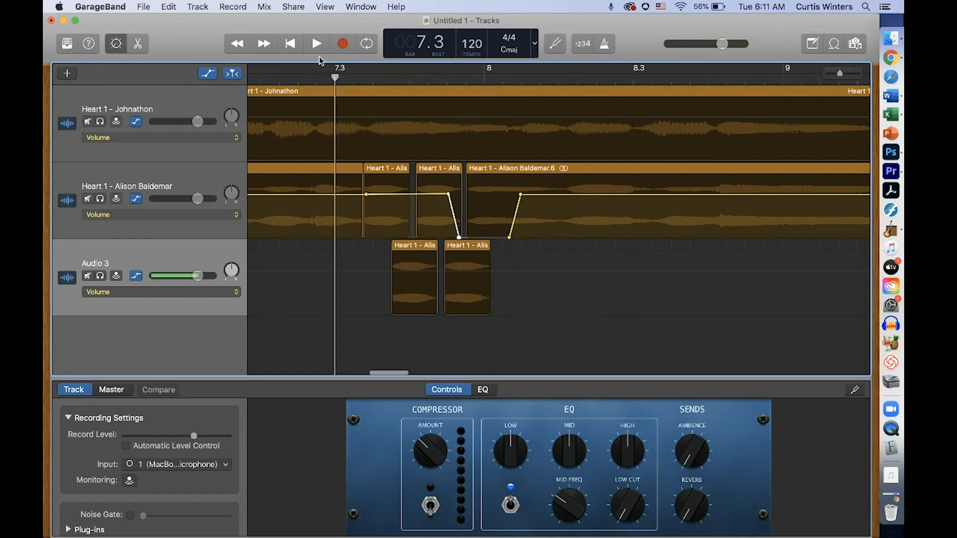
{"action": "left_click", "coordinate": [316, 44]}
{"action": "left_click", "coordinate": [291, 45]}
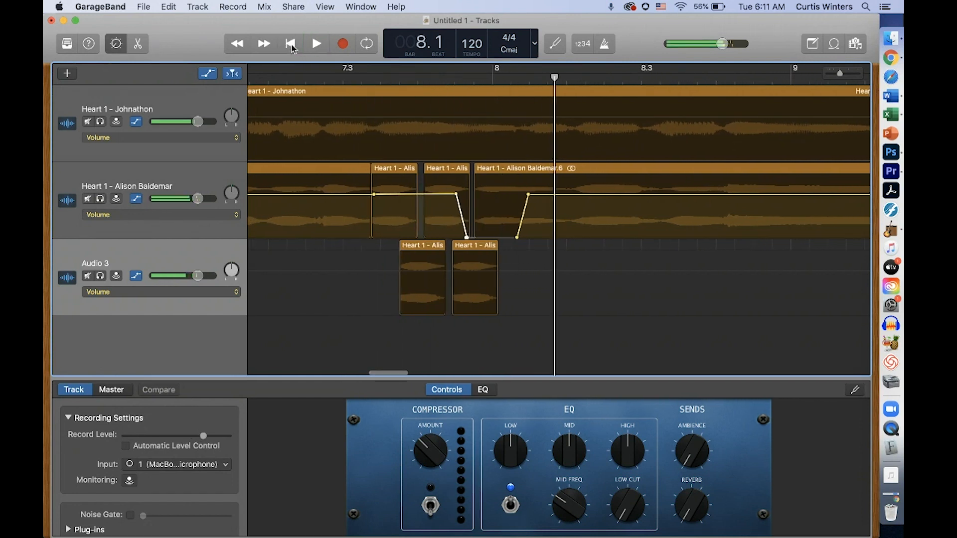
- Lower the volume level held across the third track's two overlapping filler pieces before bar 8
{"action": "left_click", "coordinate": [303, 80]}
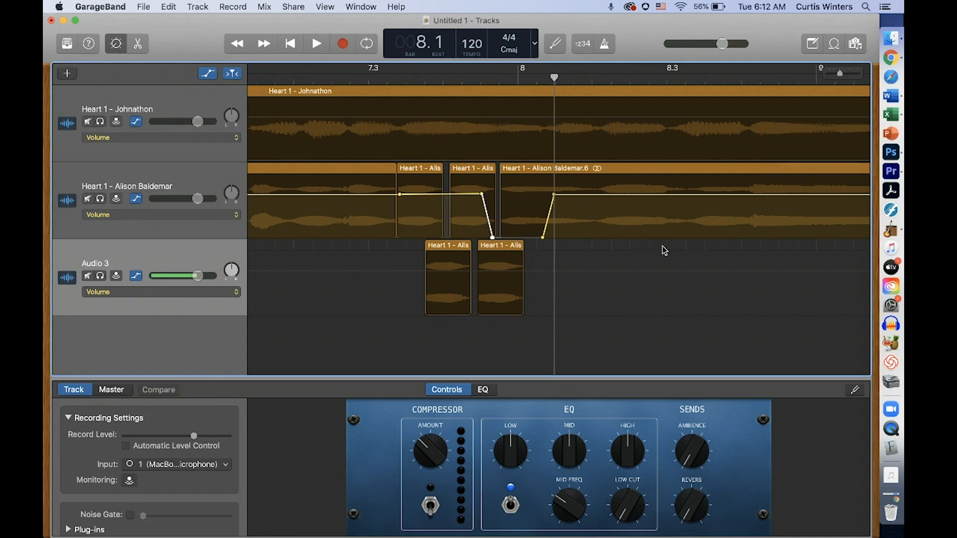
{"action": "left_click", "coordinate": [448, 253]}
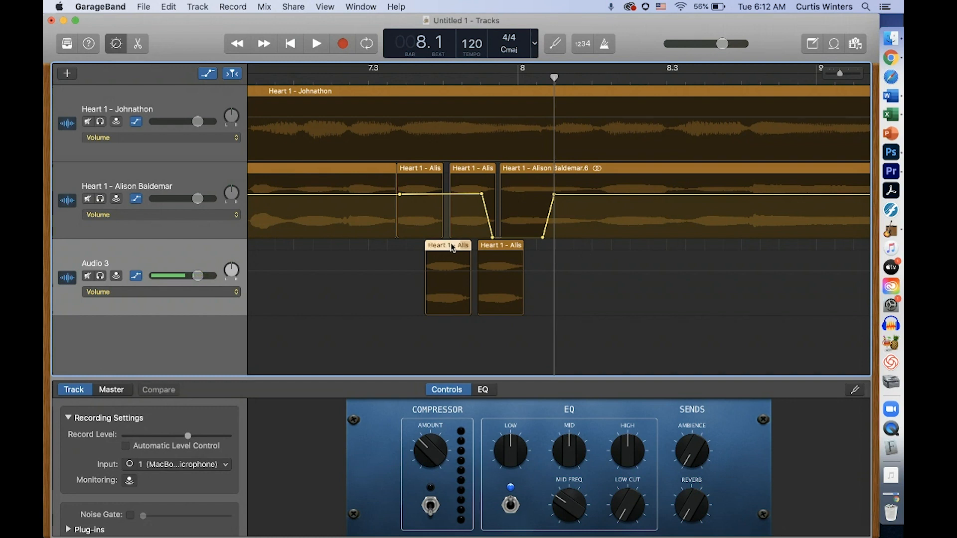
{"action": "left_click", "coordinate": [417, 80]}
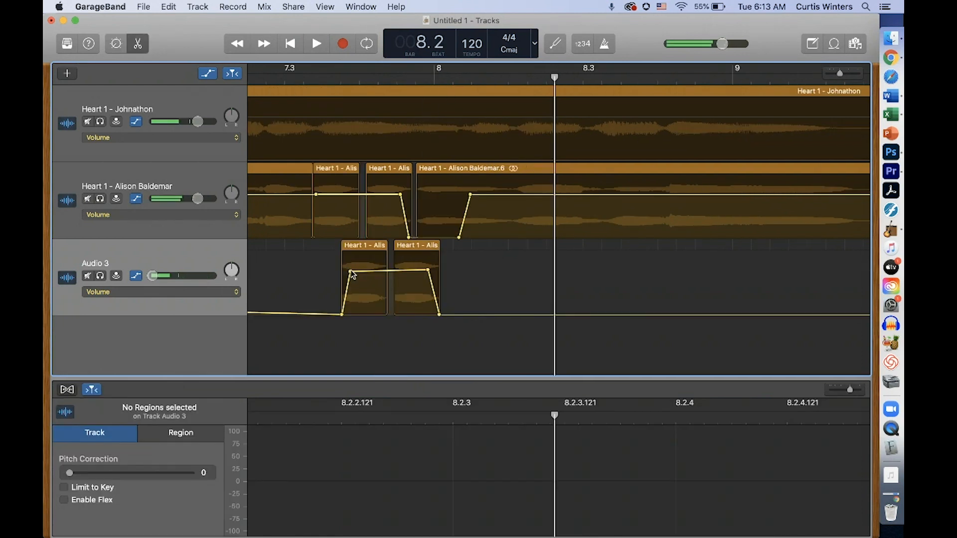
{"action": "left_click_drag", "start_coordinate": [350, 275], "coordinate": [354, 287]}
{"action": "left_click_drag", "start_coordinate": [430, 271], "coordinate": [429, 284]}
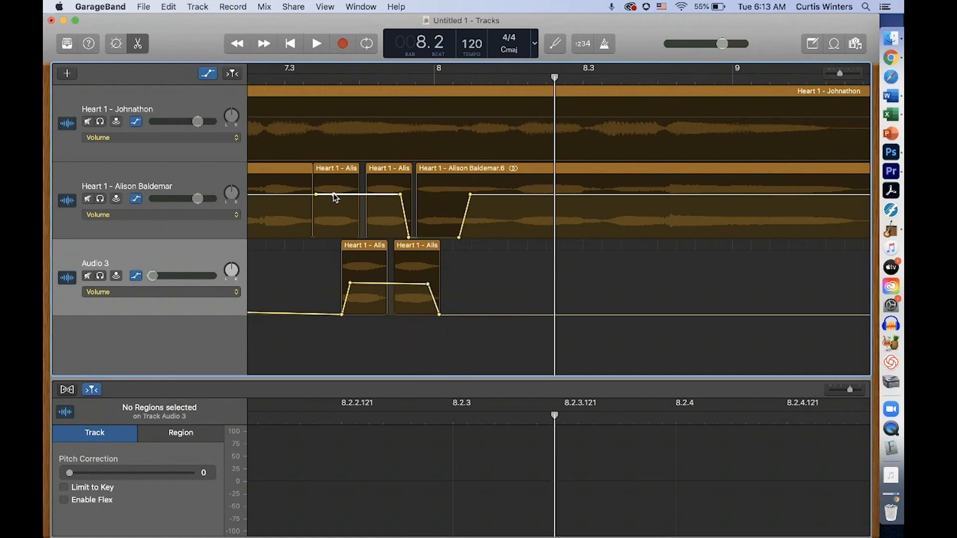
- Lower the second track's volume across its two filler pieces before bar 8 and play the passage from 7.2
{"action": "left_click_drag", "start_coordinate": [334, 194], "coordinate": [334, 212]}
{"action": "left_click_drag", "start_coordinate": [402, 197], "coordinate": [410, 237]}
{"action": "left_click", "coordinate": [267, 82]}
{"action": "left_click", "coordinate": [310, 48]}
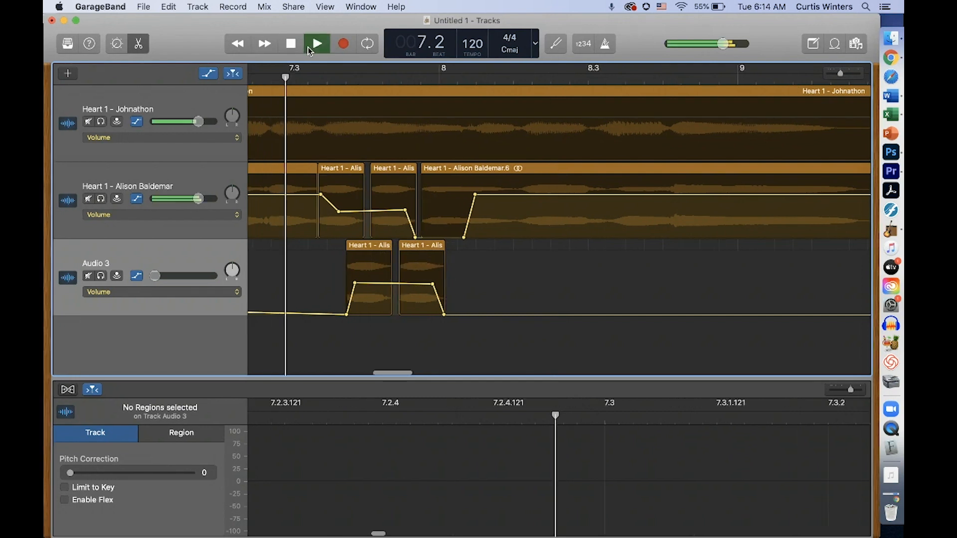
{"action": "left_click", "coordinate": [298, 46]}
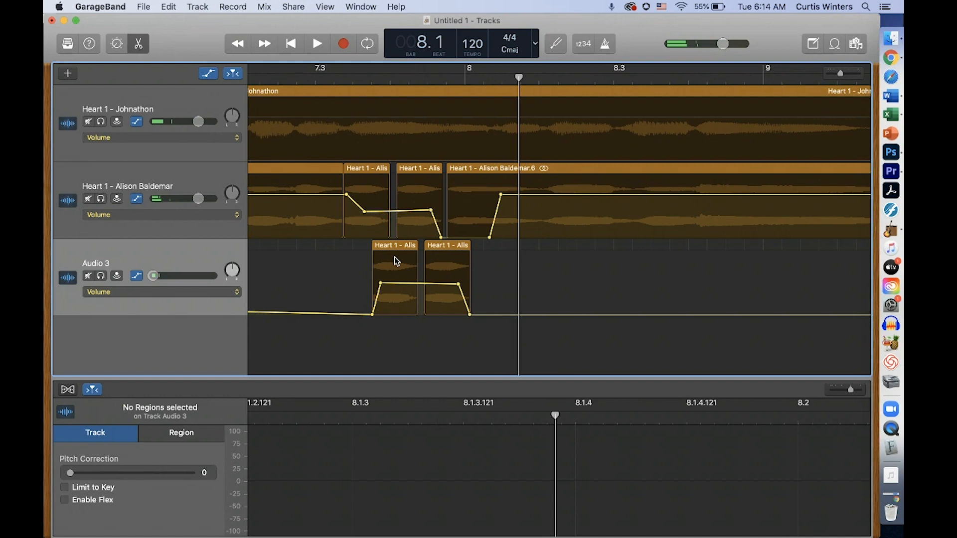
- Split the second track's region at 11.1 and move the later part onto the third track, starting slightly before bar 11
{"action": "scroll", "coordinate": [427, 342], "scroll_direction": "left", "scroll_amount": 3}
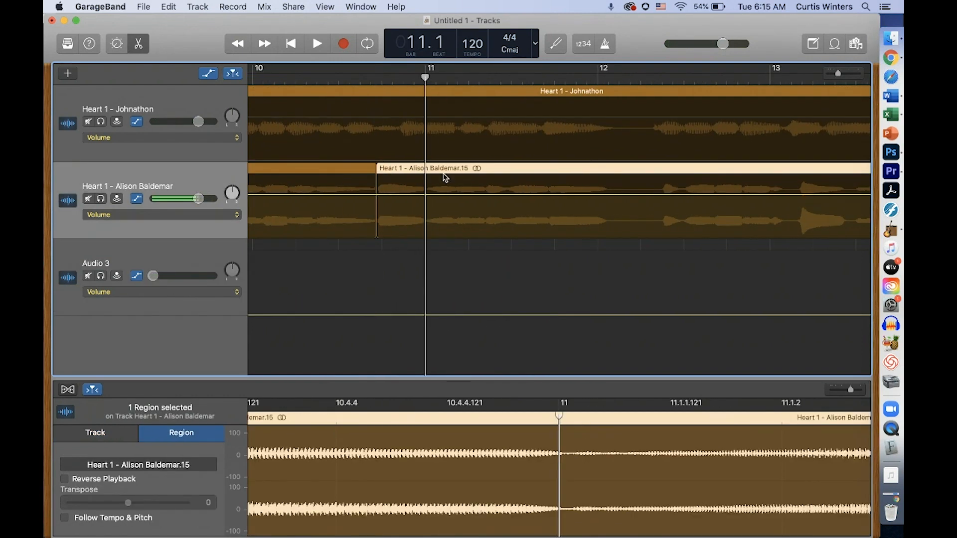
{"action": "key", "text": "super+t"}
{"action": "left_click_drag", "start_coordinate": [448, 171], "coordinate": [427, 248]}
- Crossfade just before bar 11, fading the second track out and the third track in, and play it from 10.3
{"action": "left_click", "coordinate": [403, 79]}
{"action": "left_click_drag", "start_coordinate": [403, 80], "coordinate": [459, 81]}
{"action": "left_click", "coordinate": [395, 194]}
{"action": "left_click_drag", "start_coordinate": [408, 195], "coordinate": [408, 237]}
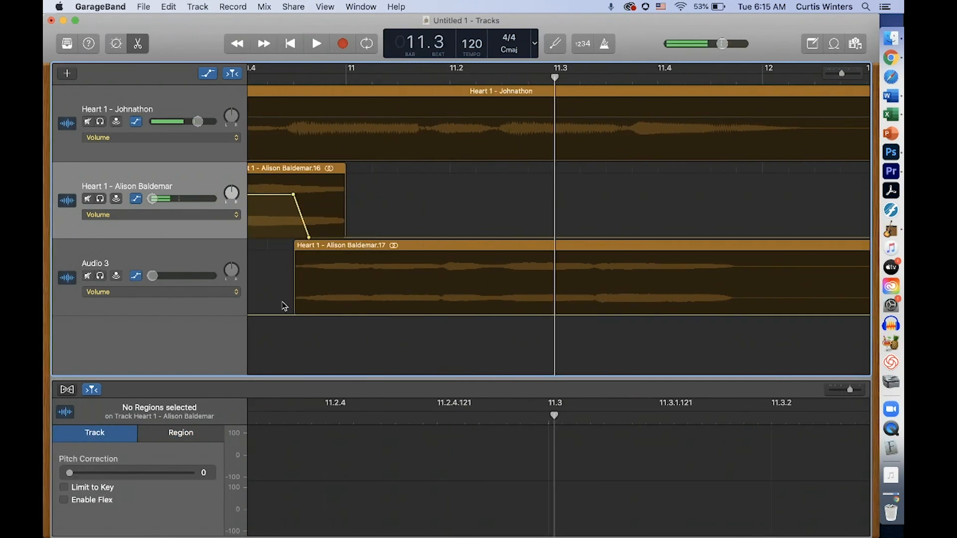
{"action": "left_click_drag", "start_coordinate": [300, 315], "coordinate": [300, 271]}
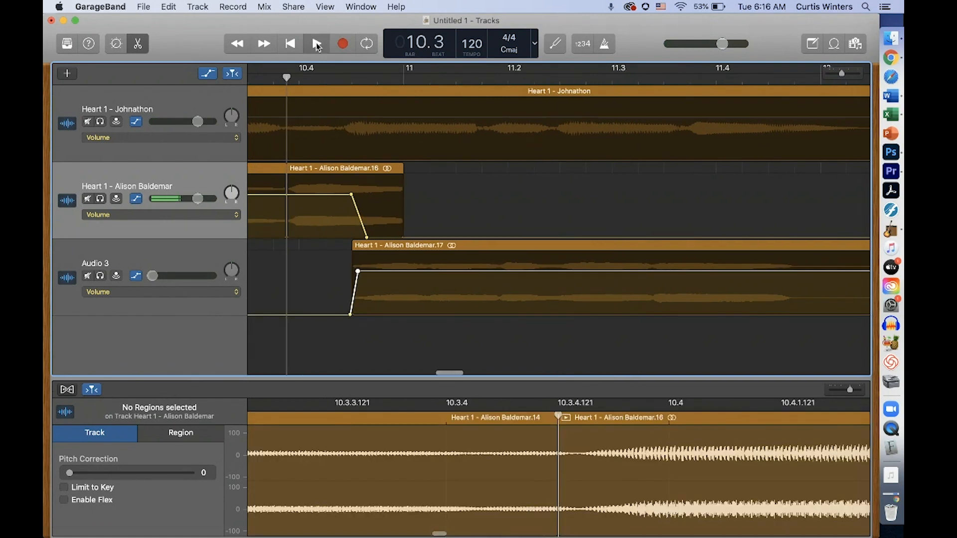
{"action": "left_click", "coordinate": [316, 43]}
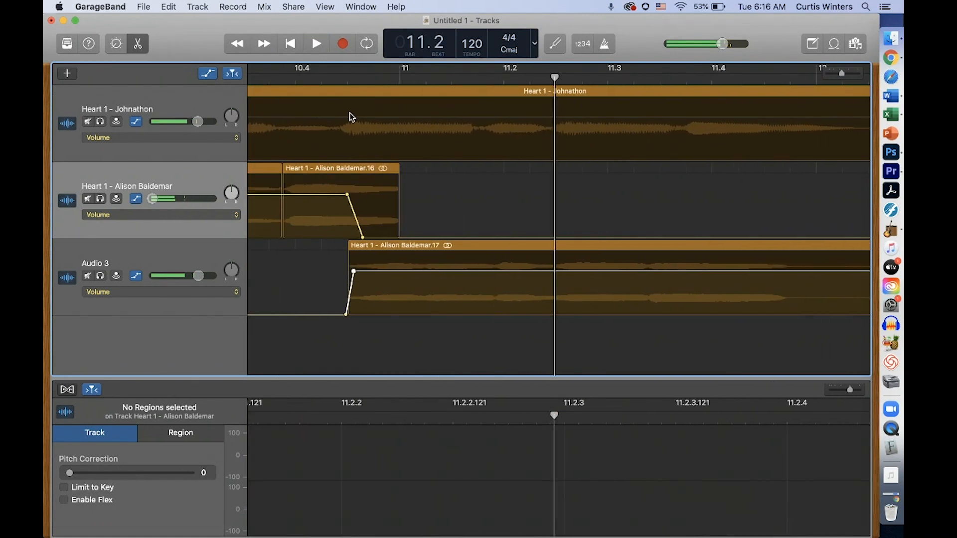
- Split the third track's region at 11.1 and move the later part back onto the second track at 11.1.3.95
{"action": "left_click", "coordinate": [414, 78]}
{"action": "left_click_drag", "start_coordinate": [459, 245], "coordinate": [513, 175]}
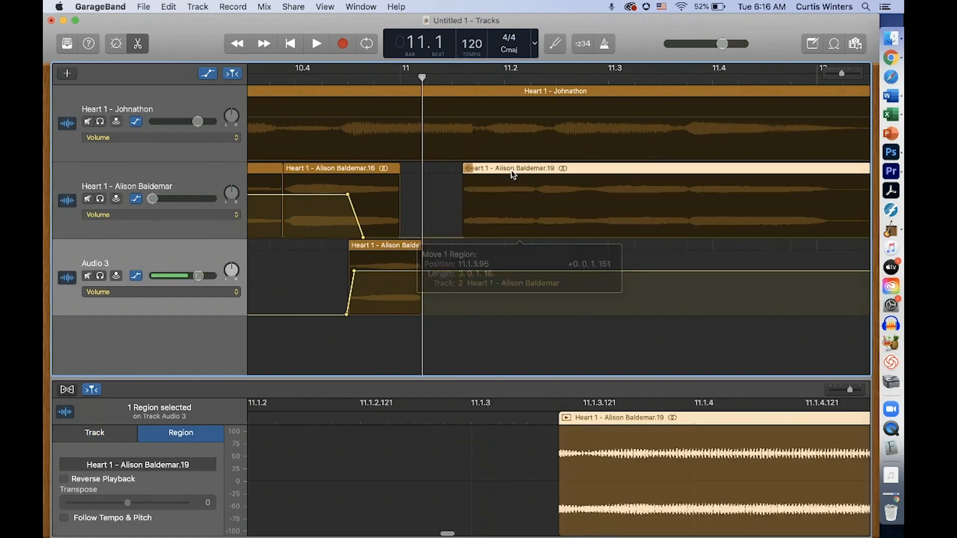
- Fade the second track in at the start of its moved region and fade the third track out at its piece's end
{"action": "left_click", "coordinate": [479, 238]}
{"action": "left_click", "coordinate": [467, 237]}
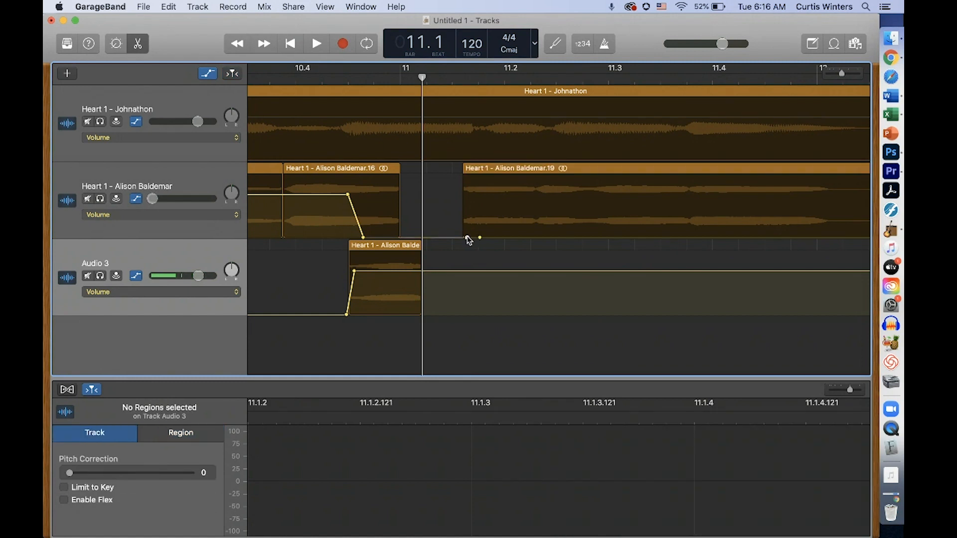
{"action": "left_click_drag", "start_coordinate": [479, 237], "coordinate": [479, 194]}
{"action": "left_click", "coordinate": [423, 270]}
{"action": "left_click", "coordinate": [389, 271]}
{"action": "left_click_drag", "start_coordinate": [421, 270], "coordinate": [421, 315]}
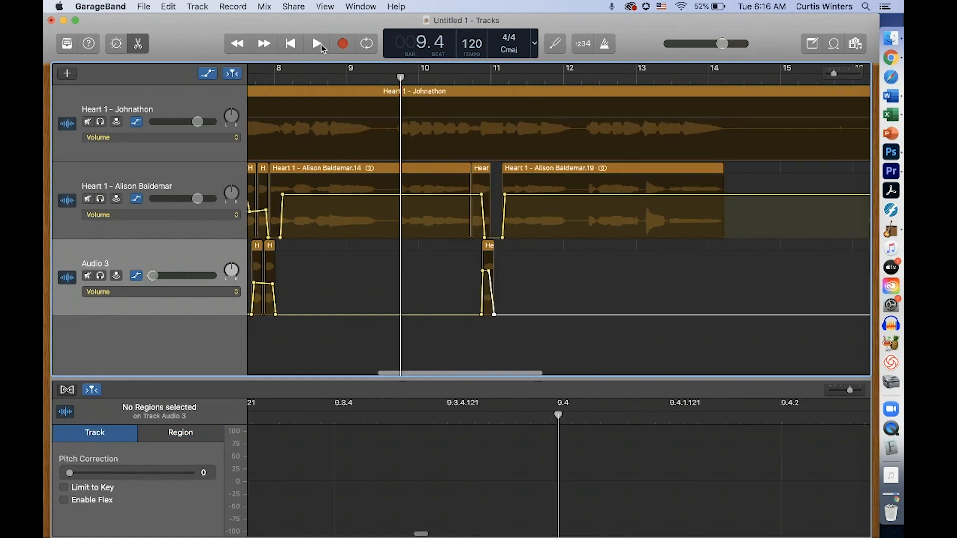
- Play all tracks from 9.4 through the crossfades around bar 11 and return the playhead to 9.4
{"action": "left_click", "coordinate": [321, 45]}
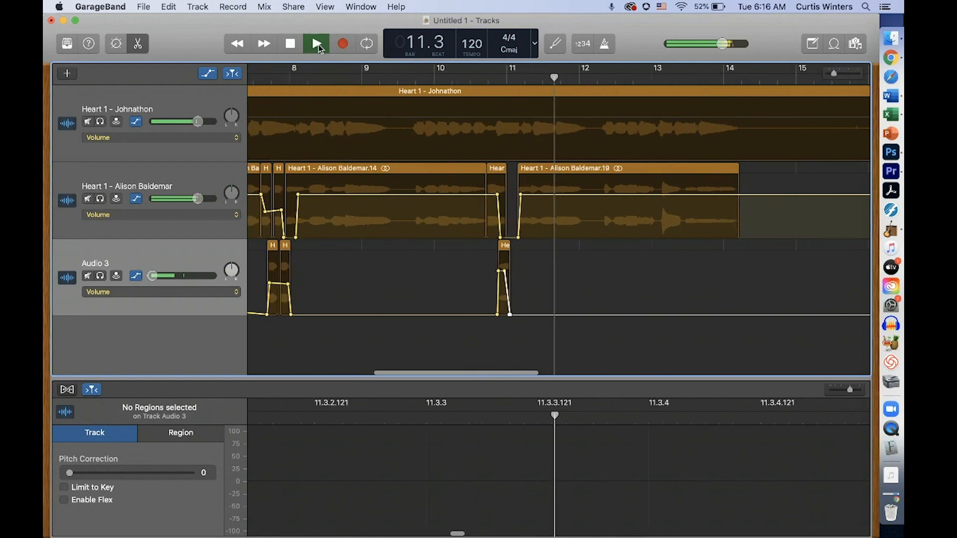
{"action": "left_click", "coordinate": [294, 44]}
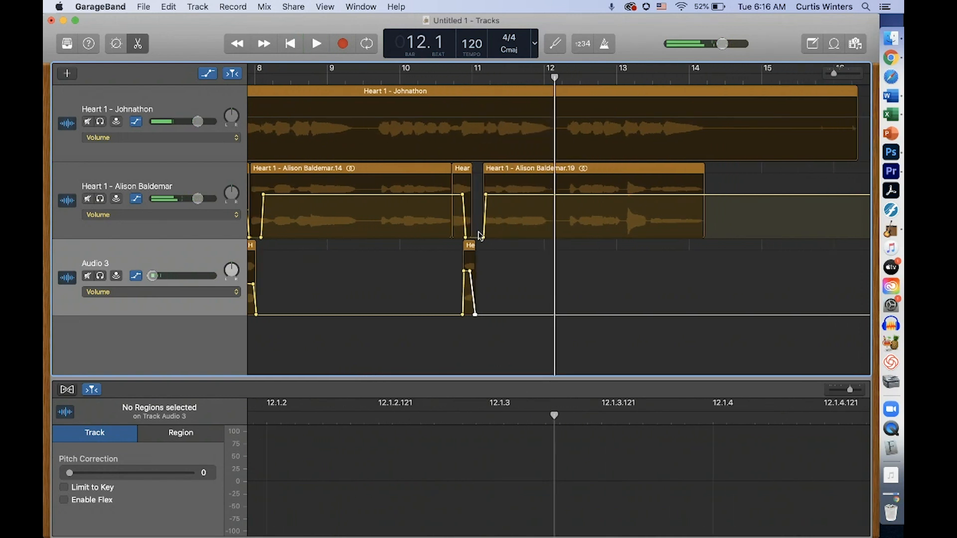
{"action": "left_click", "coordinate": [380, 81]}
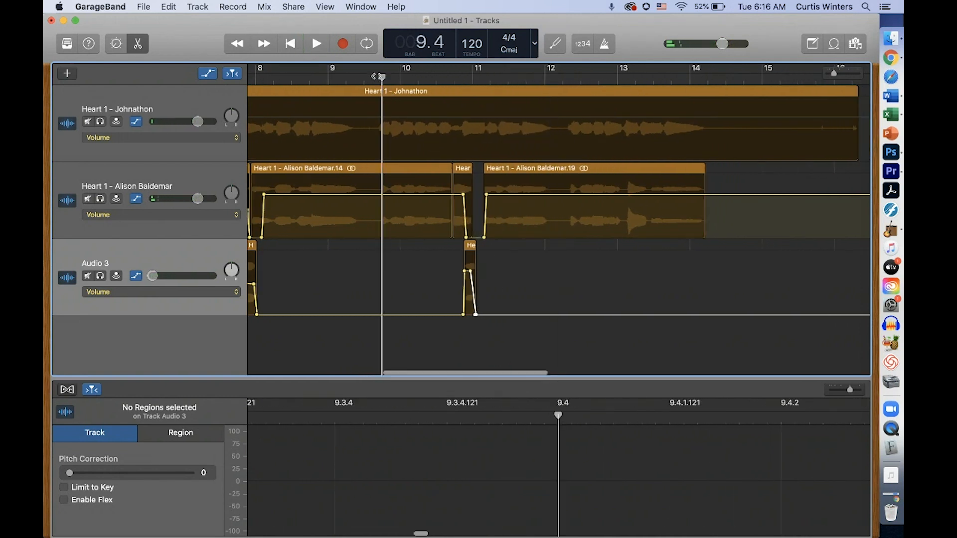
- Split the second track's region just after bar 13, shift the later part slightly earlier, and play from 12.2
{"action": "left_click_drag", "start_coordinate": [562, 81], "coordinate": [636, 193]}
{"action": "scroll", "coordinate": [636, 192], "scroll_direction": "right", "scroll_amount": 3}
{"action": "scroll", "coordinate": [632, 180], "scroll_direction": "right", "scroll_amount": 2}
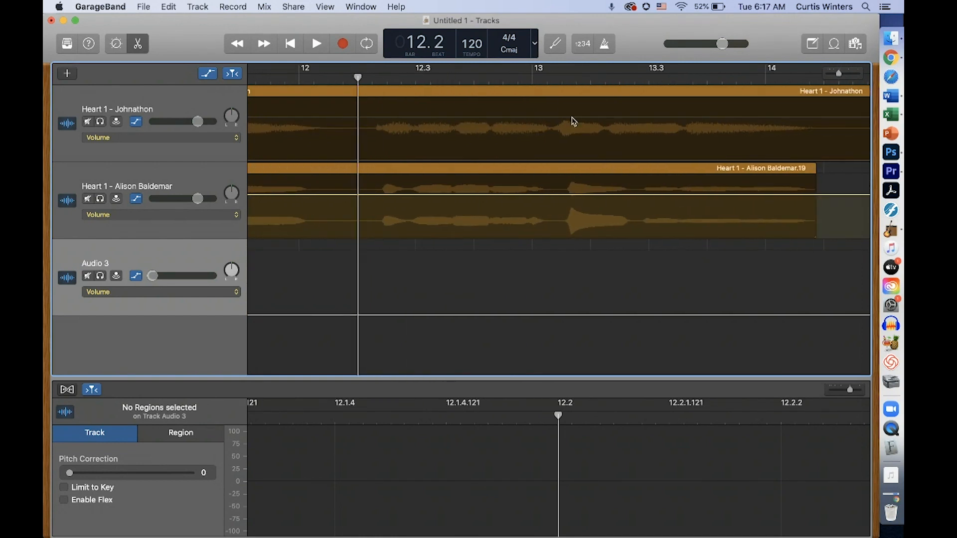
{"action": "left_click", "coordinate": [547, 80]}
{"action": "left_click", "coordinate": [579, 171]}
{"action": "key", "text": "super+t"}
{"action": "left_click_drag", "start_coordinate": [592, 171], "coordinate": [578, 171]}
{"action": "left_click", "coordinate": [373, 79]}
{"action": "left_click", "coordinate": [319, 44]}
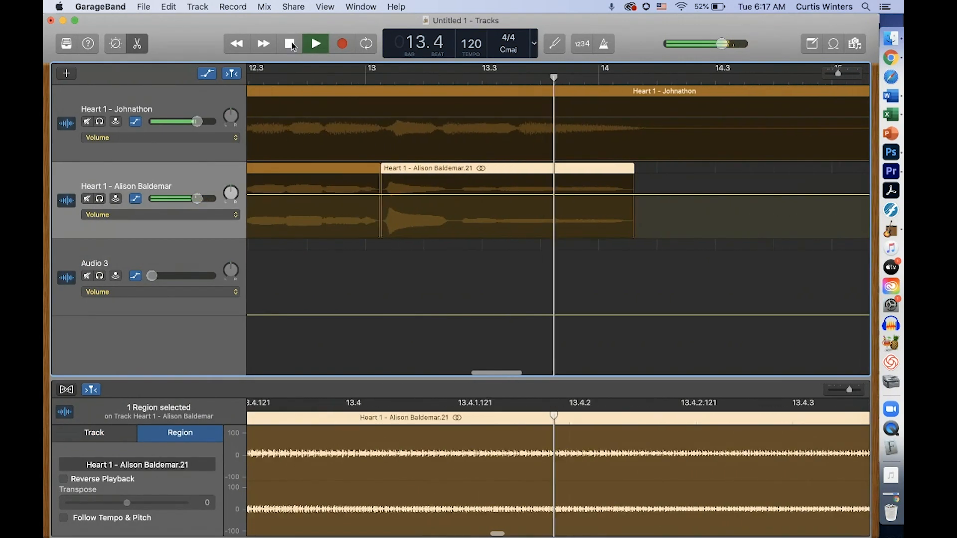
{"action": "left_click", "coordinate": [316, 44]}
- Fade the second track's volume to silence from bar 14 to the end of its last region and play the ending
{"action": "left_click", "coordinate": [577, 194]}
{"action": "left_click_drag", "start_coordinate": [584, 195], "coordinate": [584, 242]}
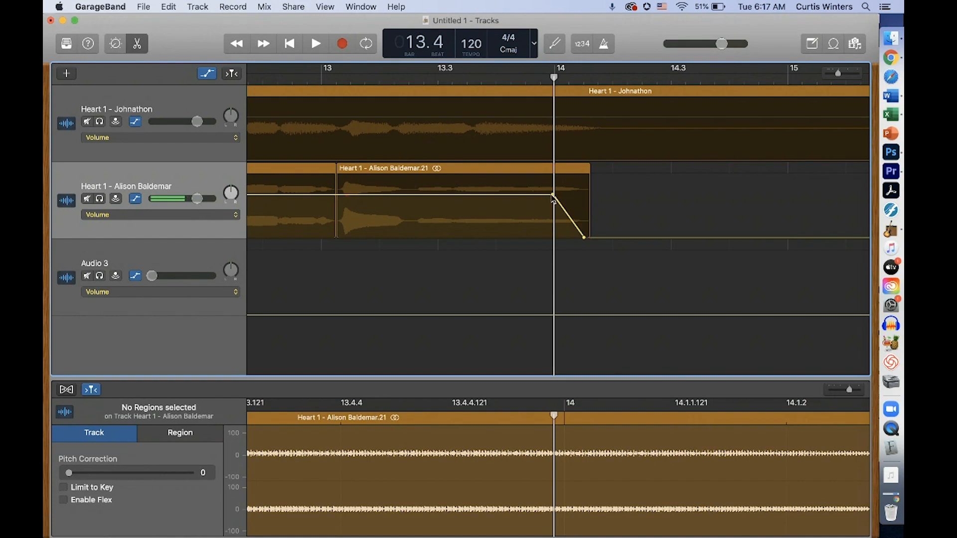
{"action": "left_click", "coordinate": [316, 43]}
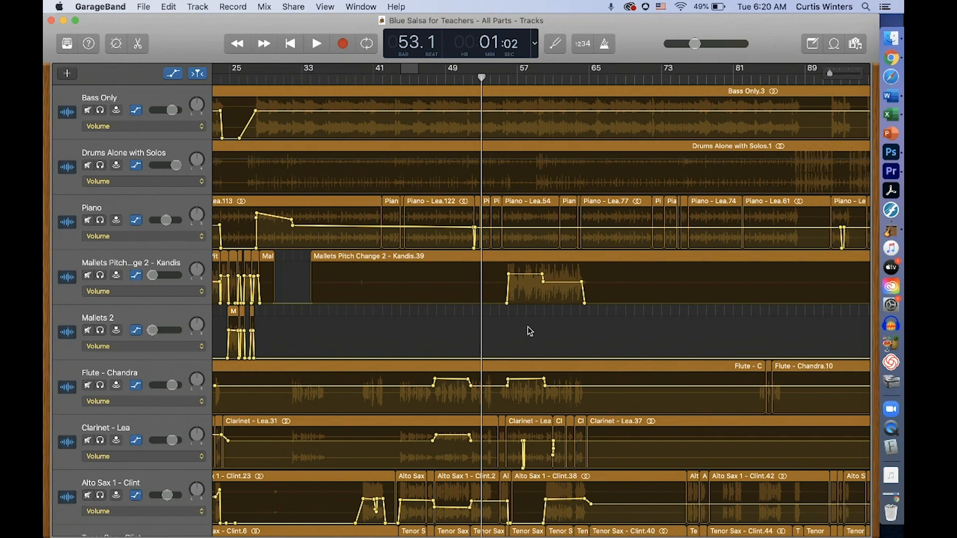
- Examine the region splits and volume automation across the Blue Salsa for Teachers tracks, placing the playhead at bars 44 and 45
{"action": "scroll", "coordinate": [530, 331], "scroll_direction": "up", "scroll_amount": 5}
{"action": "scroll", "coordinate": [530, 332], "scroll_direction": "right", "scroll_amount": 6}
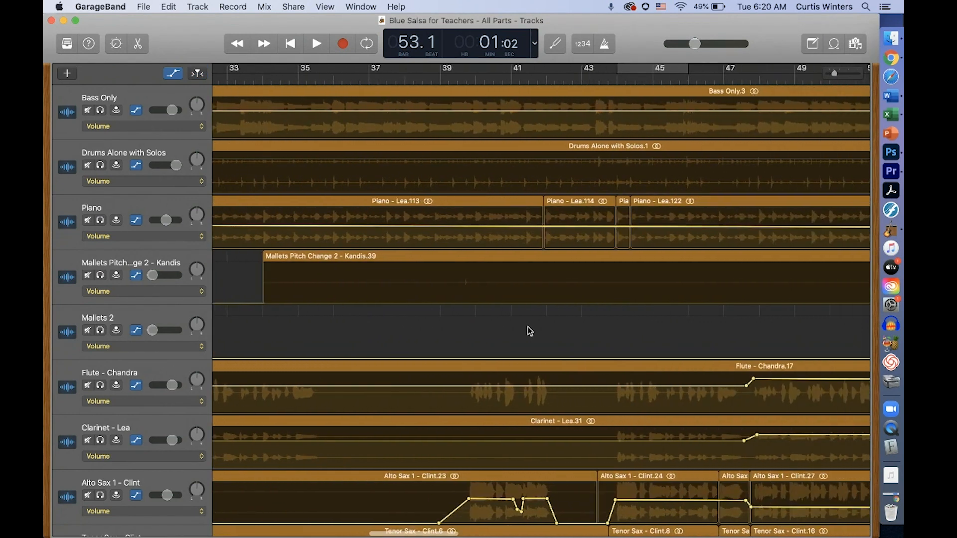
{"action": "scroll", "coordinate": [530, 332], "scroll_direction": "right", "scroll_amount": 6}
{"action": "scroll", "coordinate": [530, 332], "scroll_direction": "down", "scroll_amount": 4}
{"action": "scroll", "coordinate": [528, 330], "scroll_direction": "down", "scroll_amount": 3}
{"action": "scroll", "coordinate": [418, 335], "scroll_direction": "left", "scroll_amount": 3}
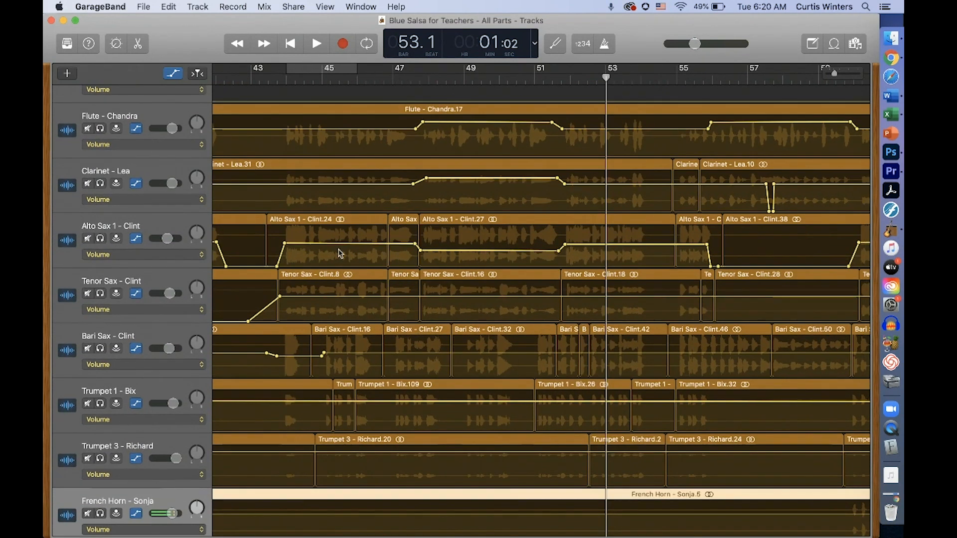
{"action": "left_click", "coordinate": [282, 77]}
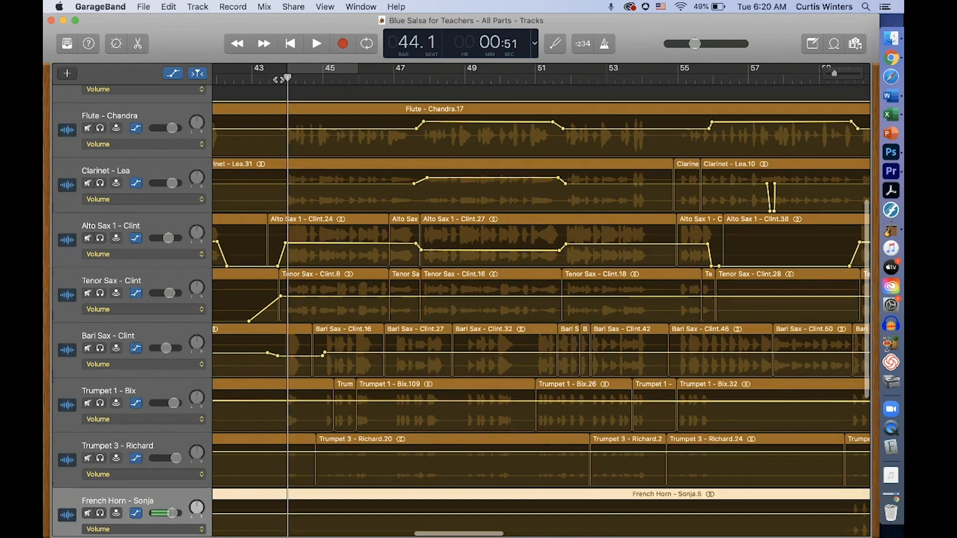
{"action": "scroll", "coordinate": [515, 339], "scroll_direction": "down", "scroll_amount": 5}
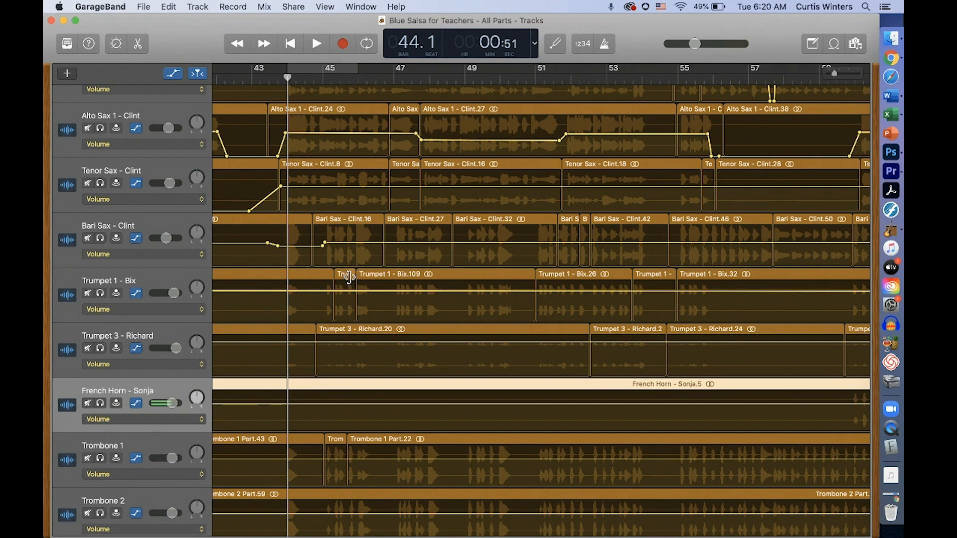
{"action": "left_click", "coordinate": [322, 77]}
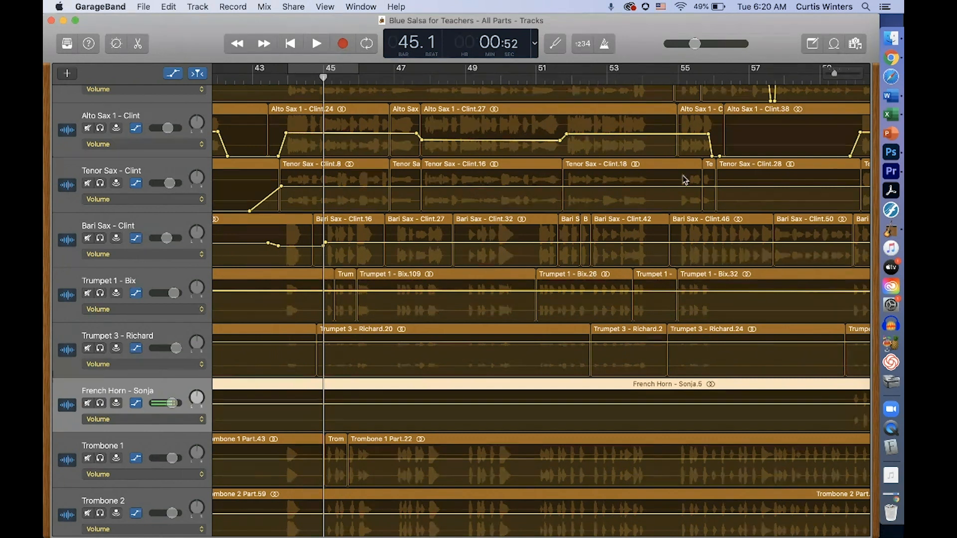
{"action": "scroll", "coordinate": [707, 207], "scroll_direction": "right", "scroll_amount": 3}
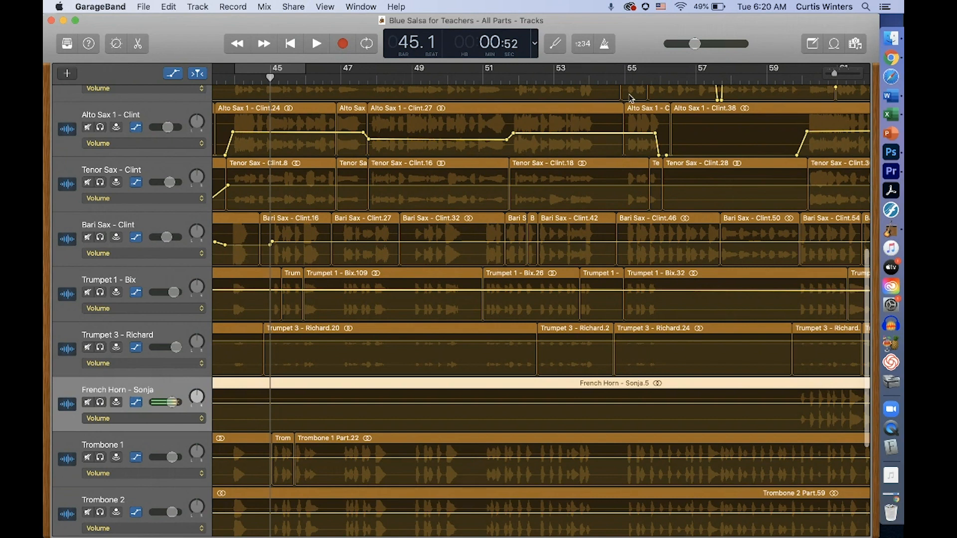
{"action": "scroll", "coordinate": [631, 97], "scroll_direction": "up", "scroll_amount": 4}
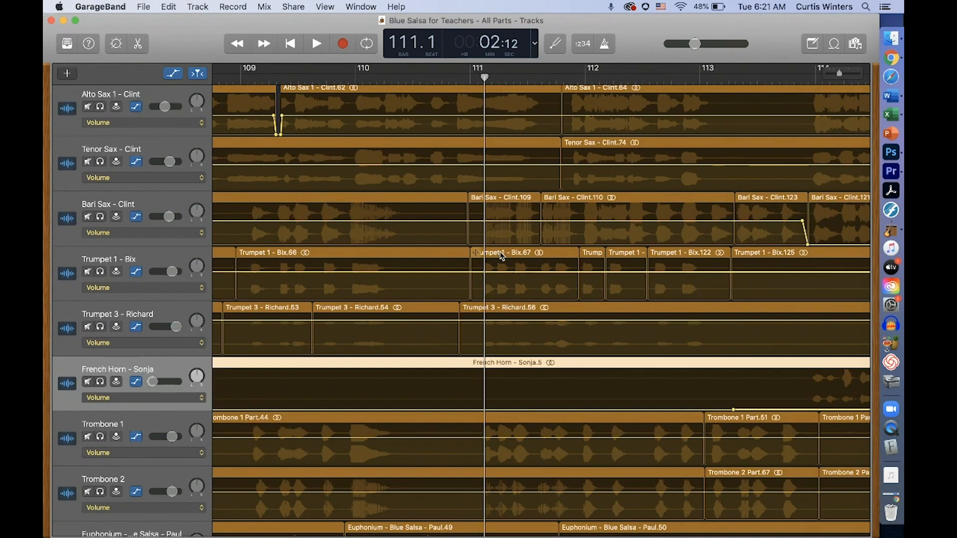
- Examine how the saxophone, trumpet and trombone regions line up around bars 111 and 112, placing the playhead at 112
{"action": "scroll", "coordinate": [500, 253], "scroll_direction": "up", "scroll_amount": 5}
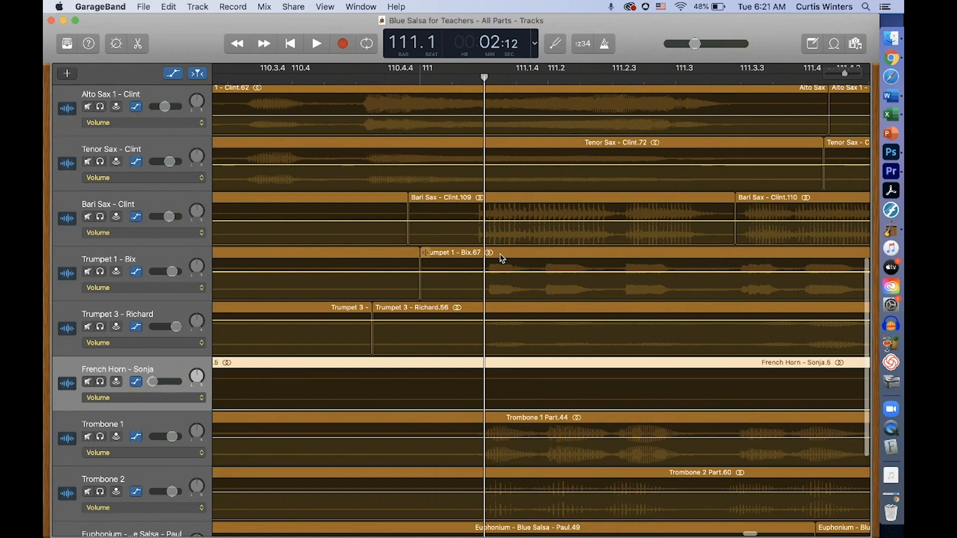
{"action": "scroll", "coordinate": [501, 258], "scroll_direction": "down", "scroll_amount": 4}
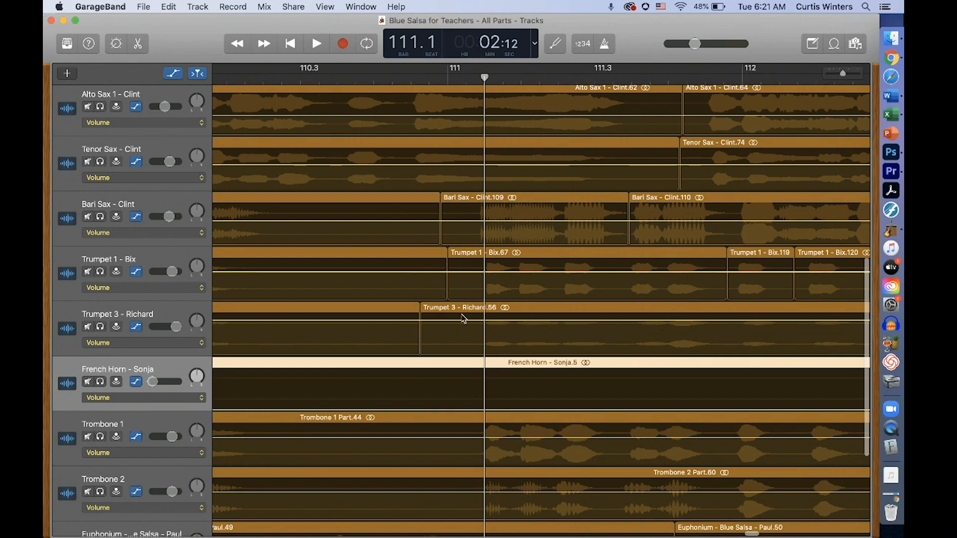
{"action": "scroll", "coordinate": [545, 316], "scroll_direction": "right", "scroll_amount": 6}
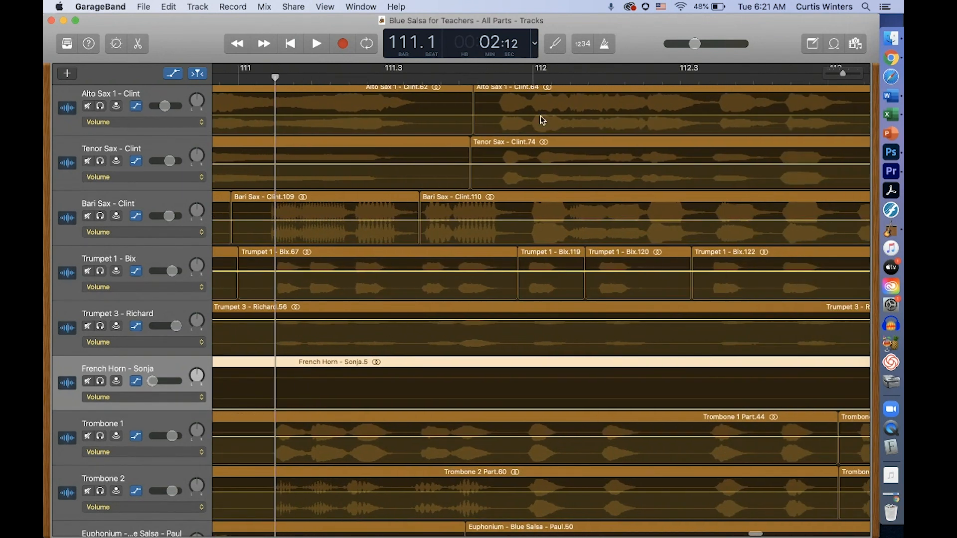
{"action": "left_click", "coordinate": [532, 76]}
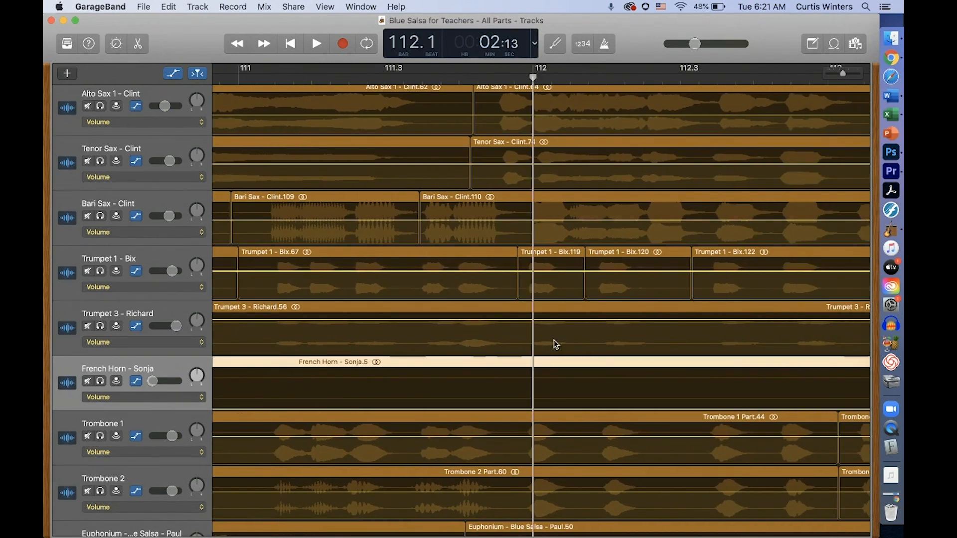
{"action": "scroll", "coordinate": [541, 260], "scroll_direction": "right", "scroll_amount": 8}
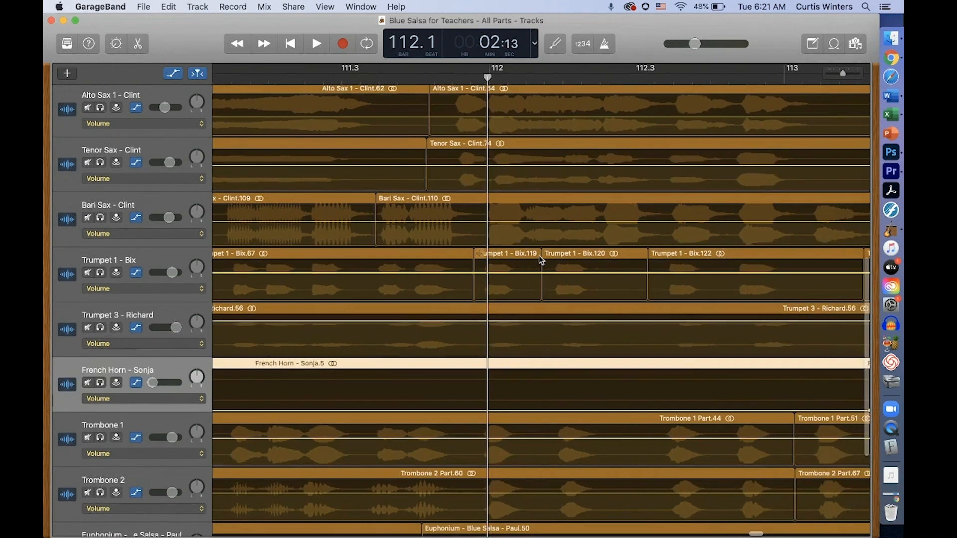
{"action": "scroll", "coordinate": [539, 257], "scroll_direction": "right", "scroll_amount": 2}
{"action": "scroll", "coordinate": [539, 257], "scroll_direction": "left", "scroll_amount": 2}
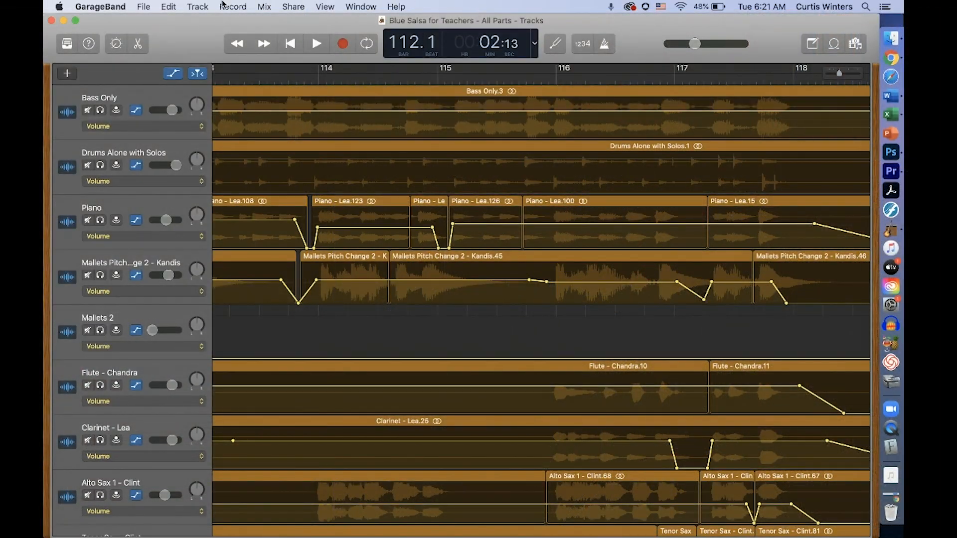
- Open the song's export to disk and list the available destination folders
{"action": "left_click", "coordinate": [293, 7]}
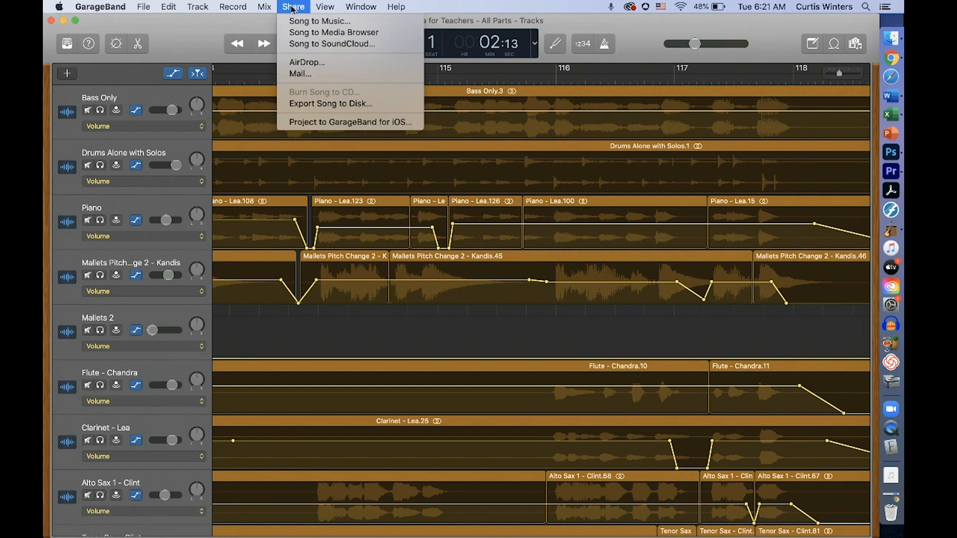
{"action": "left_click", "coordinate": [331, 104]}
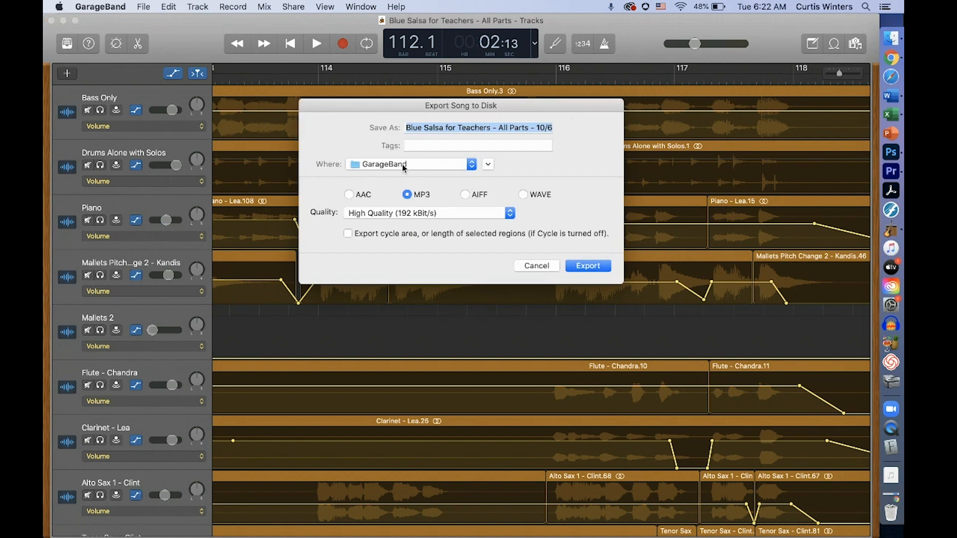
{"action": "left_click", "coordinate": [456, 165]}
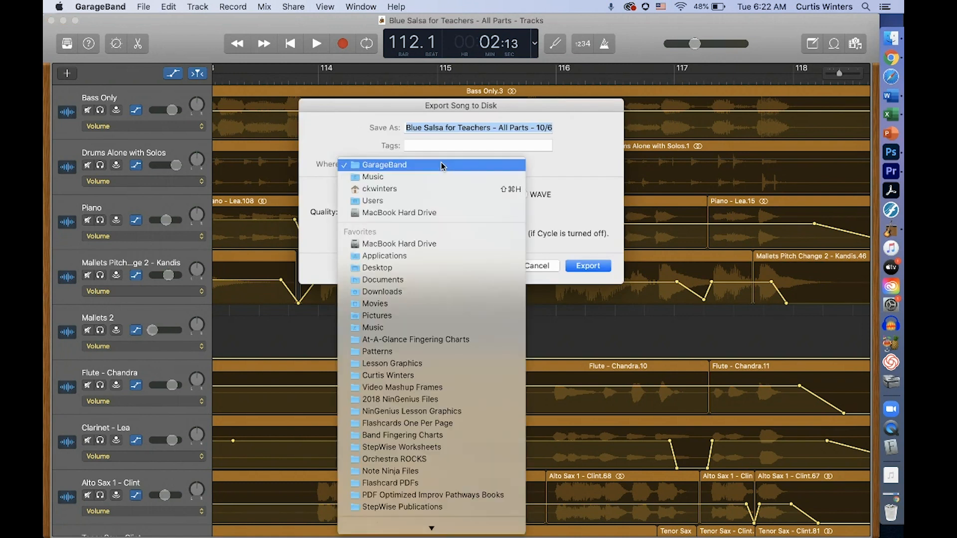
{"action": "left_click", "coordinate": [568, 177]}
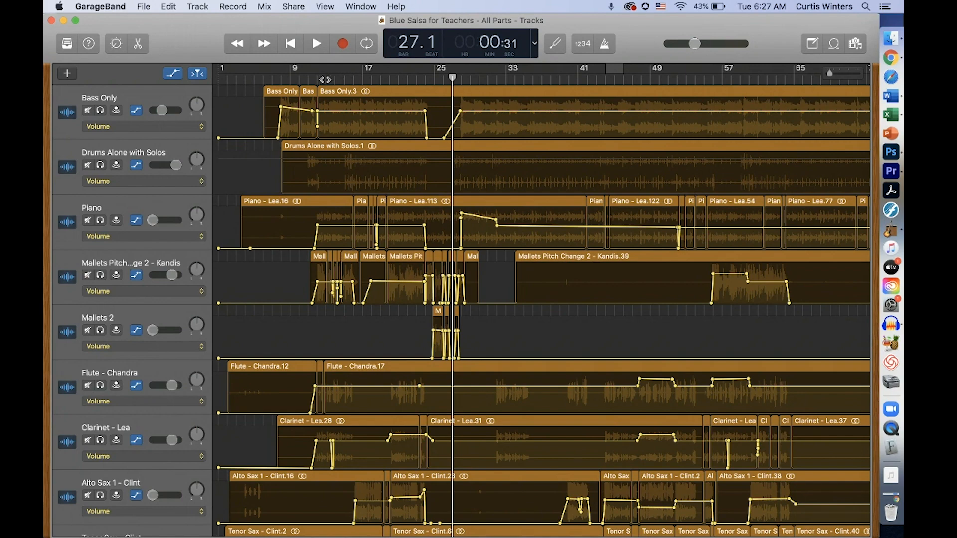
- Review the region splits and volume automation down the project's track list, from the bass past the French horn
{"action": "scroll", "coordinate": [363, 267], "scroll_direction": "down", "scroll_amount": 15}
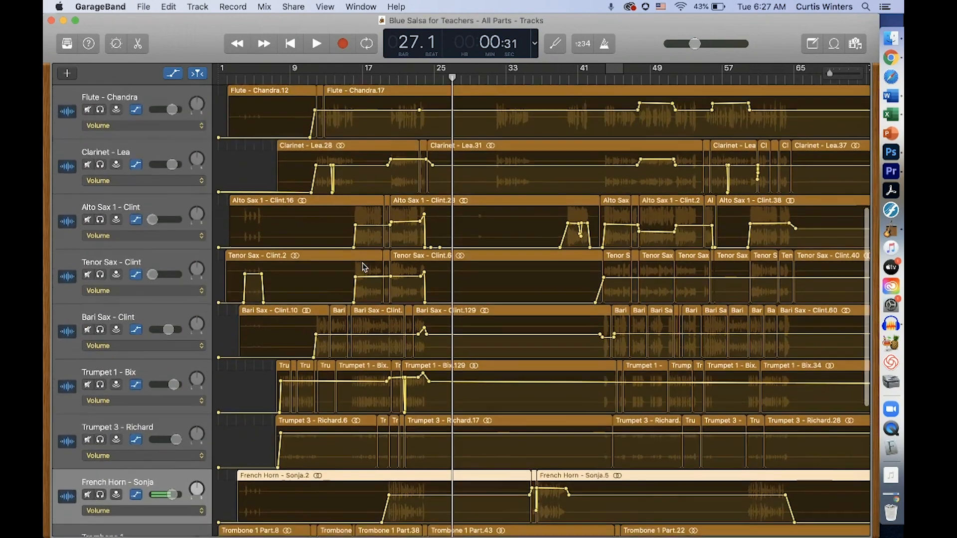
{"action": "scroll", "coordinate": [363, 267], "scroll_direction": "down", "scroll_amount": 7}
{"action": "scroll", "coordinate": [363, 267], "scroll_direction": "up", "scroll_amount": 19}
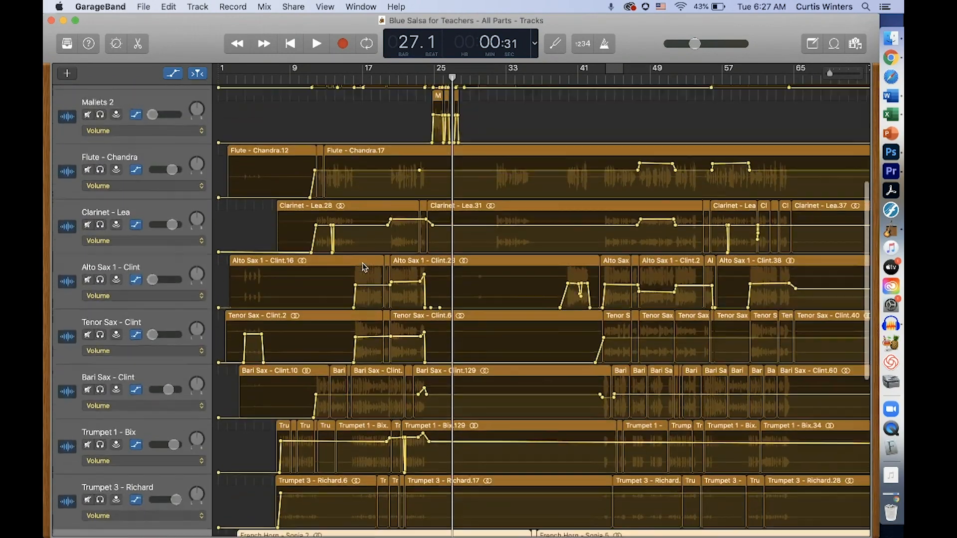
{"action": "scroll", "coordinate": [363, 267], "scroll_direction": "up", "scroll_amount": 3}
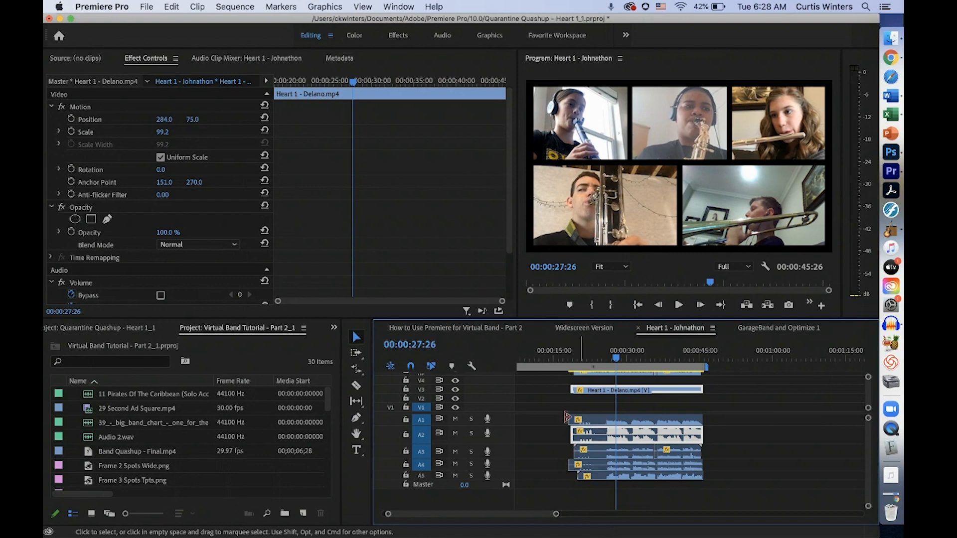
{"action": "left_click", "coordinate": [455, 419]}
{"action": "left_click", "coordinate": [455, 433]}
{"action": "left_click", "coordinate": [455, 451]}
{"action": "left_click", "coordinate": [455, 451]}
{"action": "left_click", "coordinate": [455, 433]}
{"action": "left_click", "coordinate": [454, 419]}
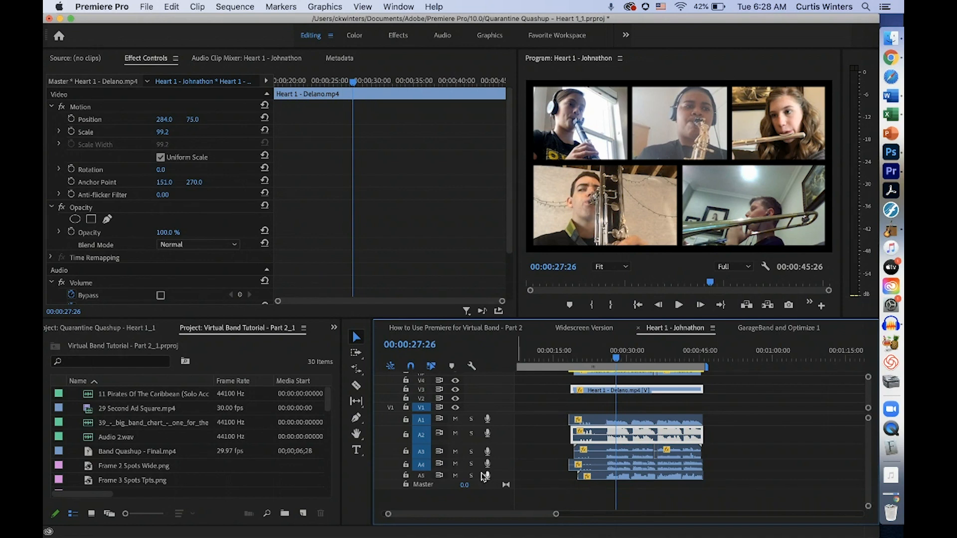
- Unlink the video clip on track V3 from its sound and delete the matching audio clip on A2
{"action": "right_click", "coordinate": [657, 390]}
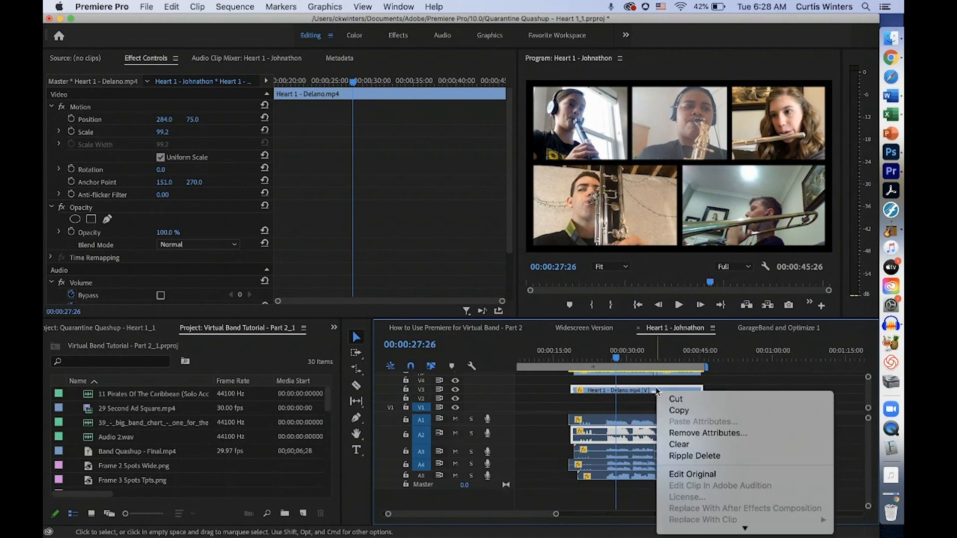
{"action": "scroll", "coordinate": [709, 488], "scroll_direction": "down", "scroll_amount": 5}
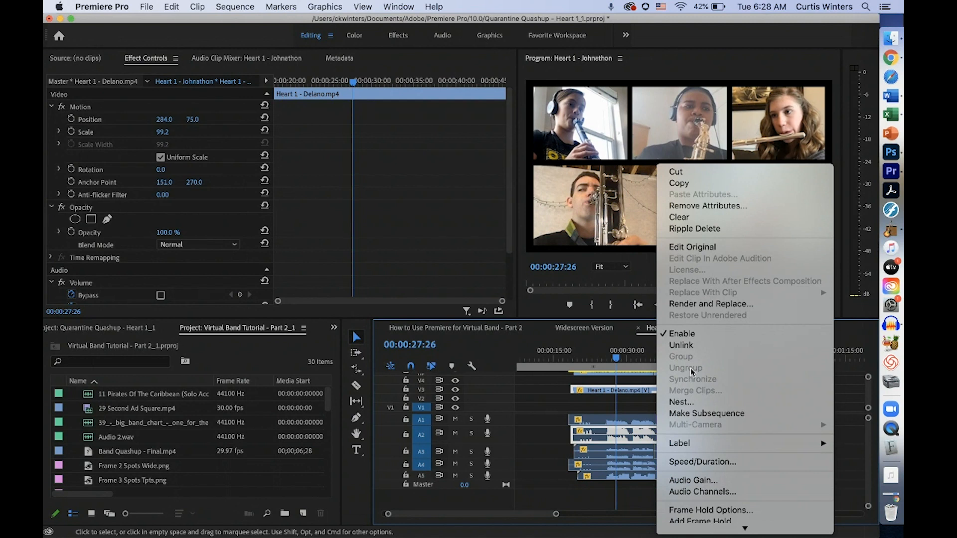
{"action": "left_click", "coordinate": [686, 351]}
{"action": "left_click", "coordinate": [659, 390]}
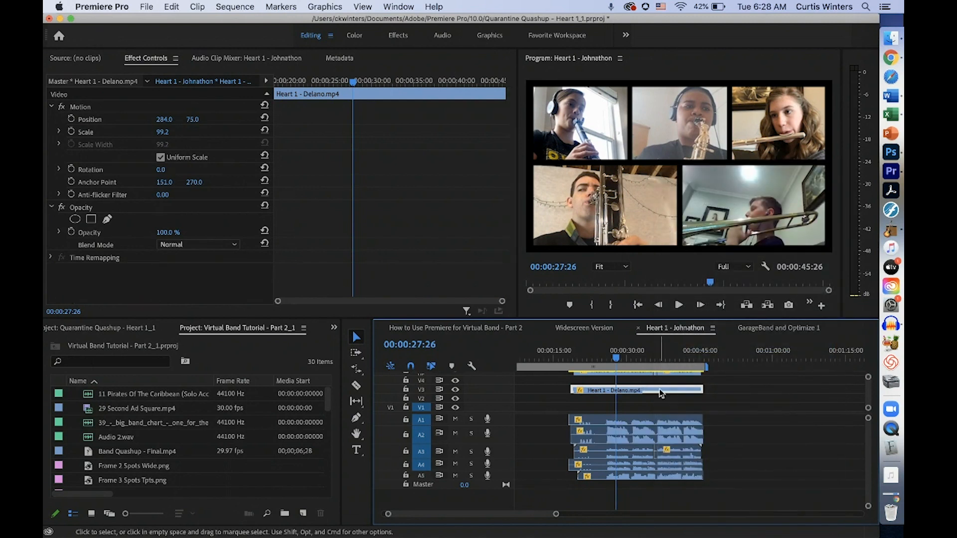
{"action": "left_click", "coordinate": [637, 434]}
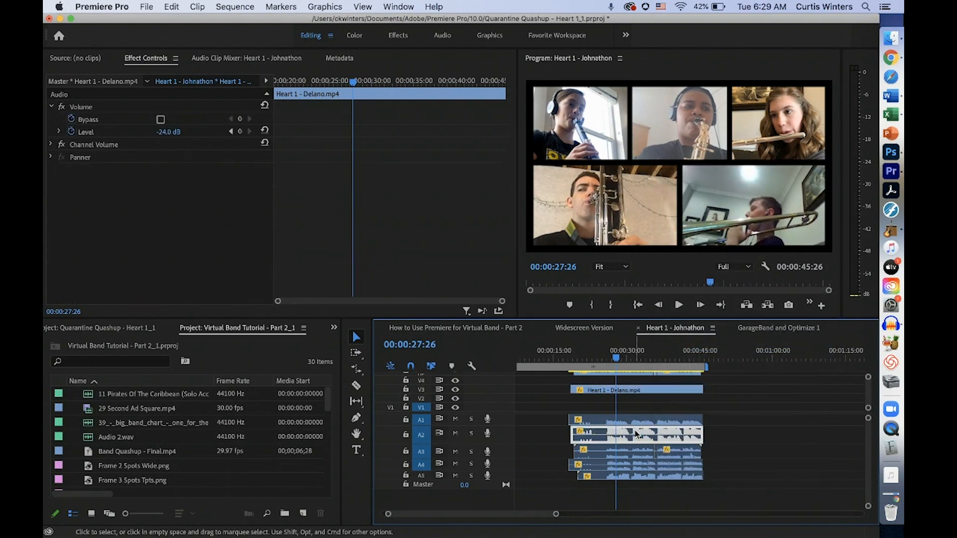
{"action": "key", "text": "Delete"}
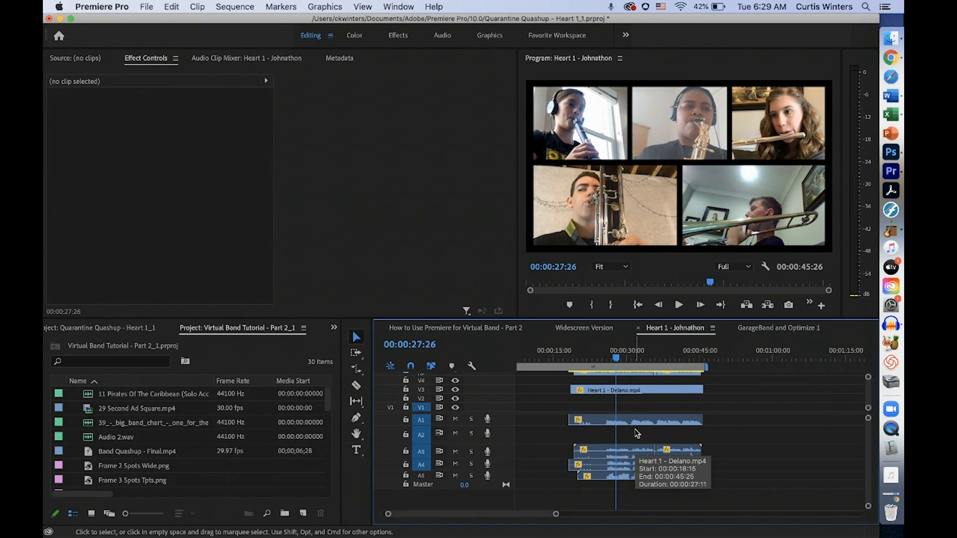
- Unlink the flute player's video clip on track V6 from its sound and delete the audio clip on A5
{"action": "scroll", "coordinate": [642, 413], "scroll_direction": "up", "scroll_amount": 2}
{"action": "left_click", "coordinate": [636, 389]}
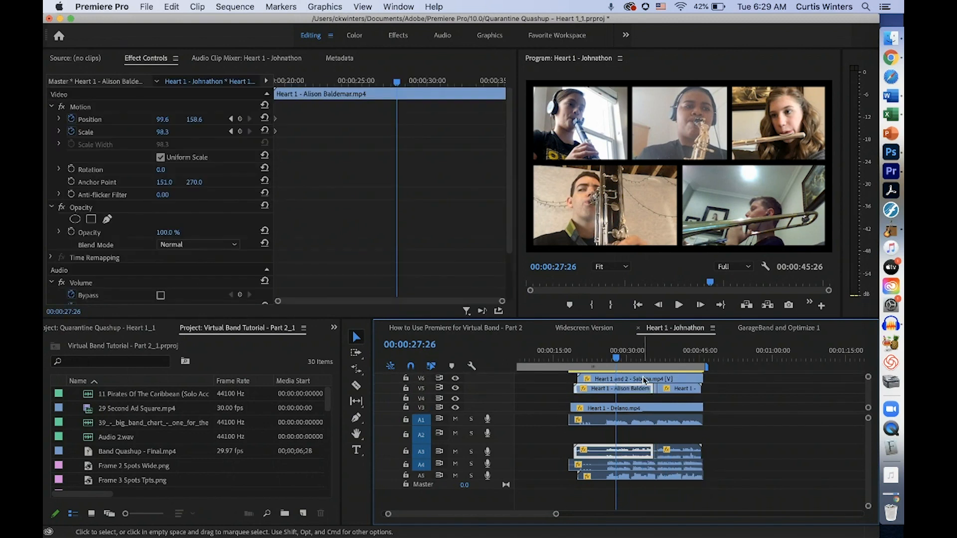
{"action": "left_click", "coordinate": [643, 381]}
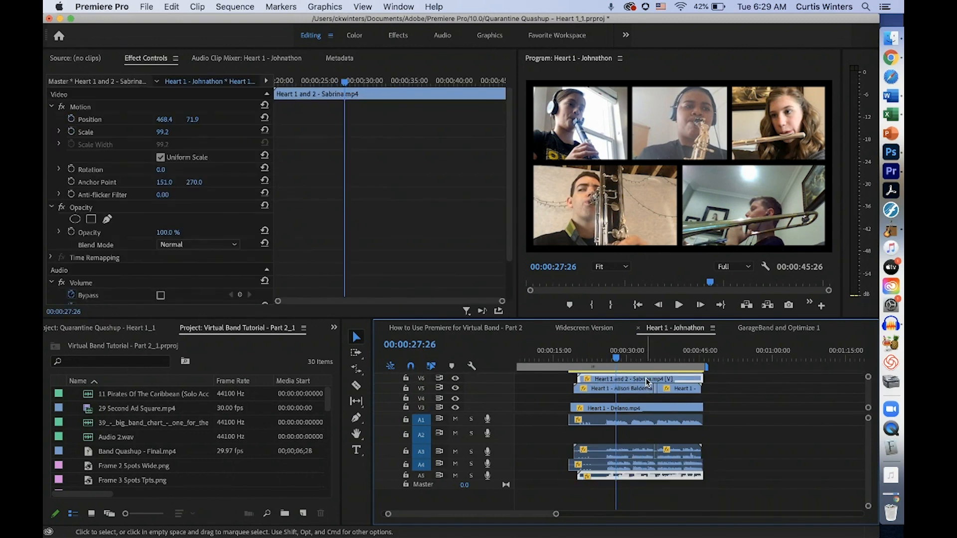
{"action": "right_click", "coordinate": [646, 379]}
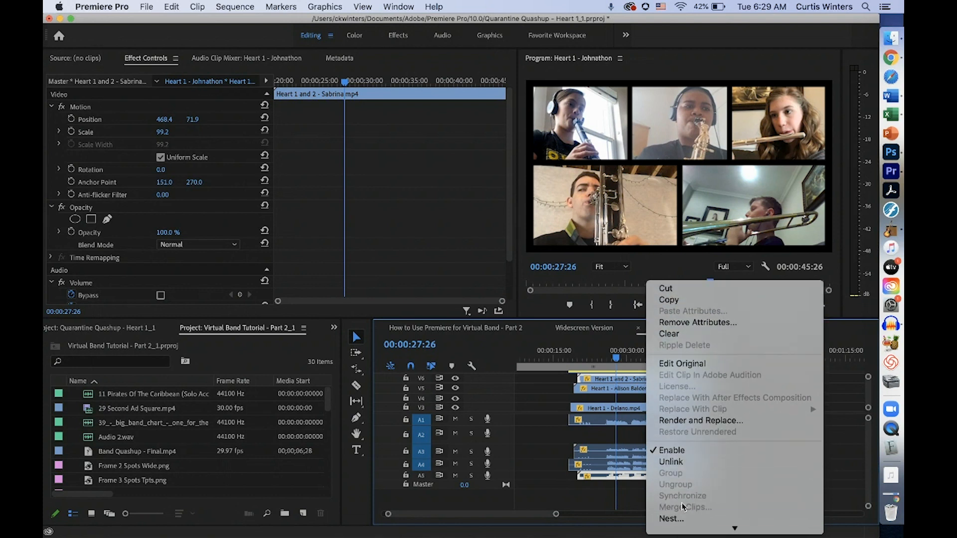
{"action": "left_click", "coordinate": [670, 462]}
{"action": "left_click", "coordinate": [645, 478]}
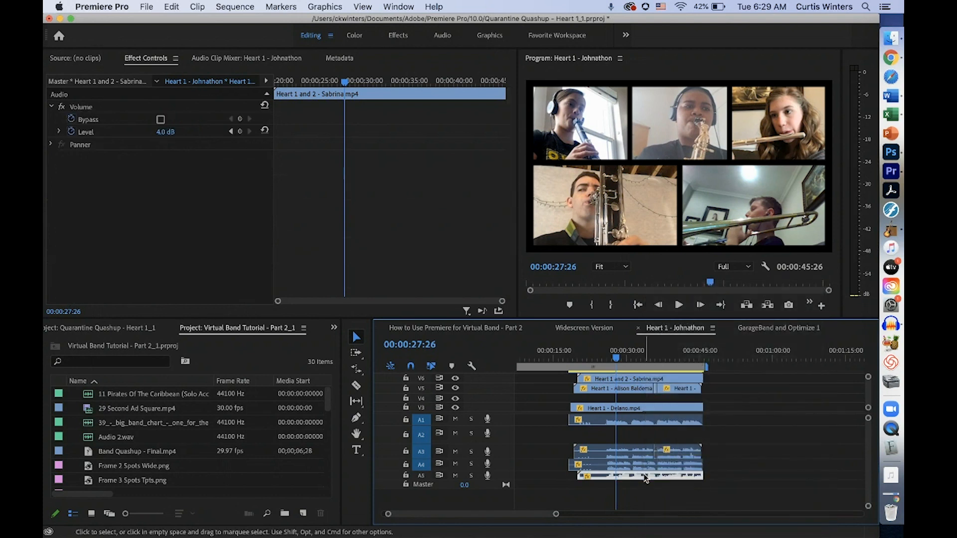
{"action": "key", "text": "Delete"}
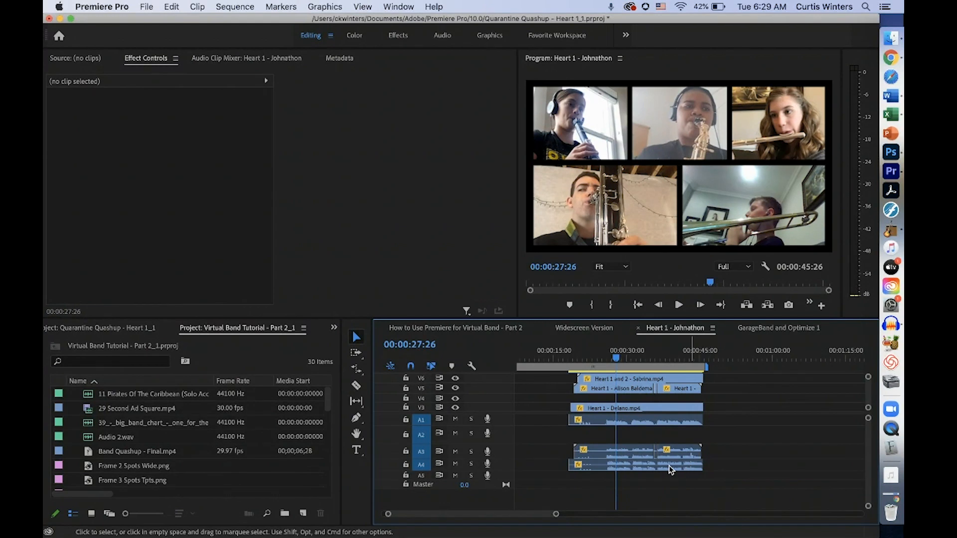
- Select the trombone clip through its linked audio on track A4
{"action": "left_click", "coordinate": [664, 467]}
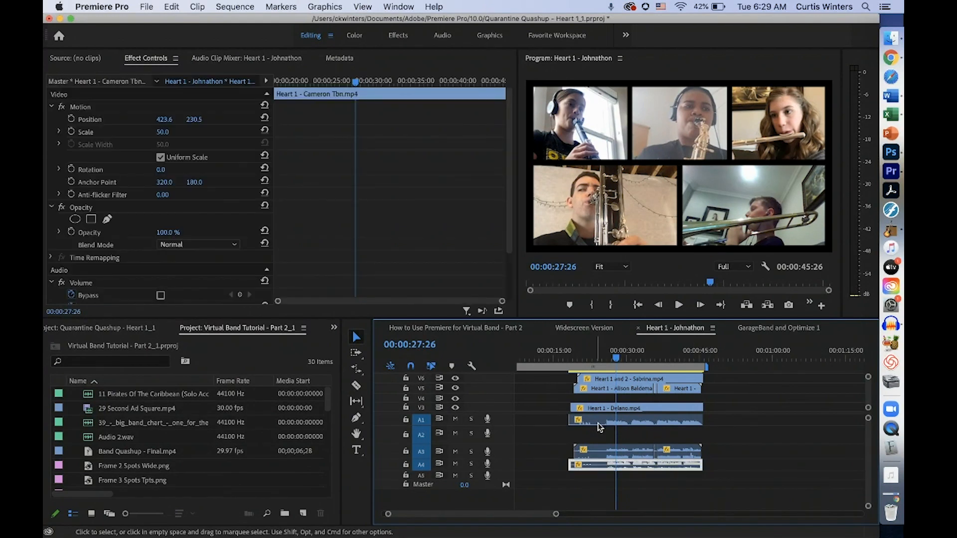